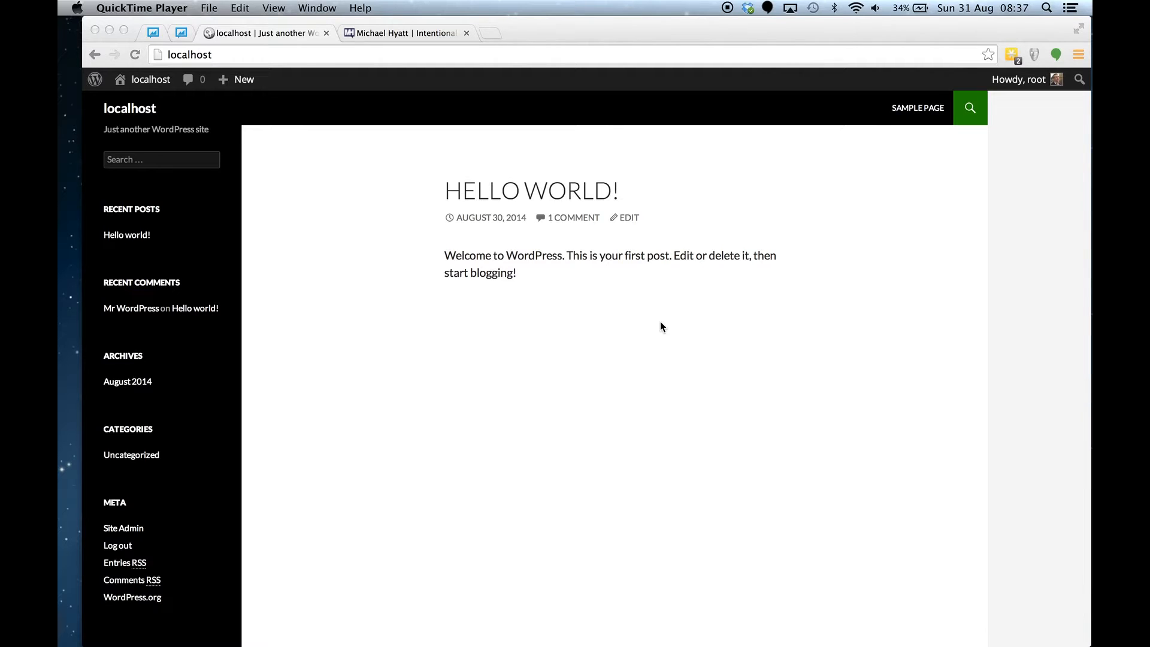
- Download getnoticed.zip from the releases page of the Get Noticed! members site
scroll(462, 377, down, 3)
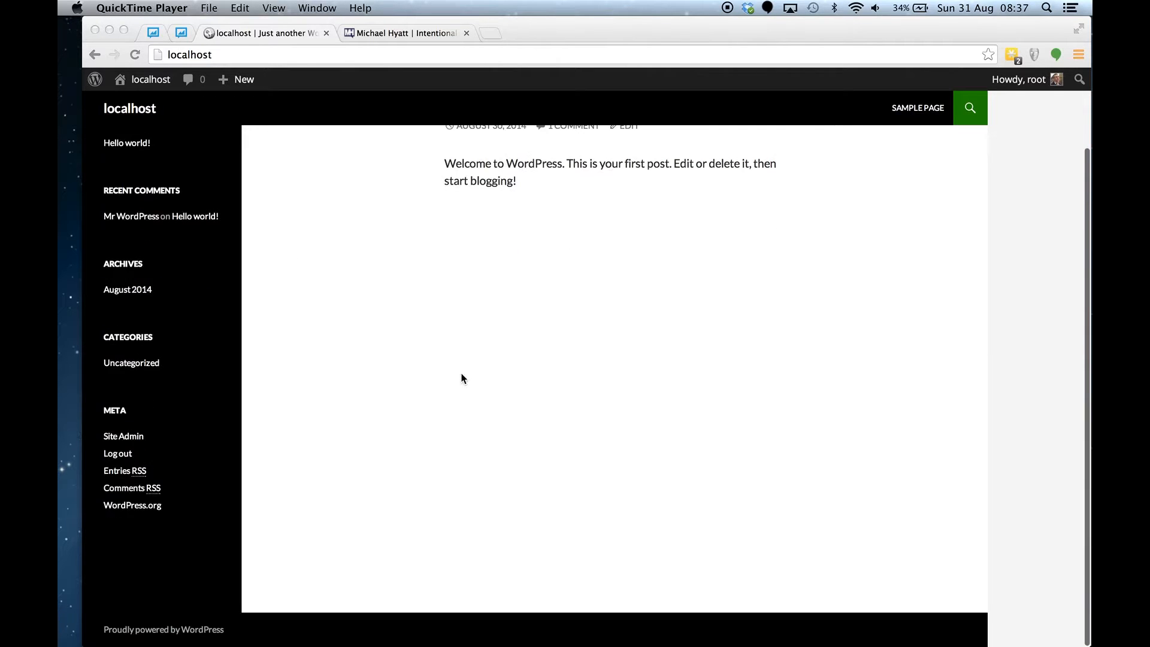
scroll(618, 310, up, 3)
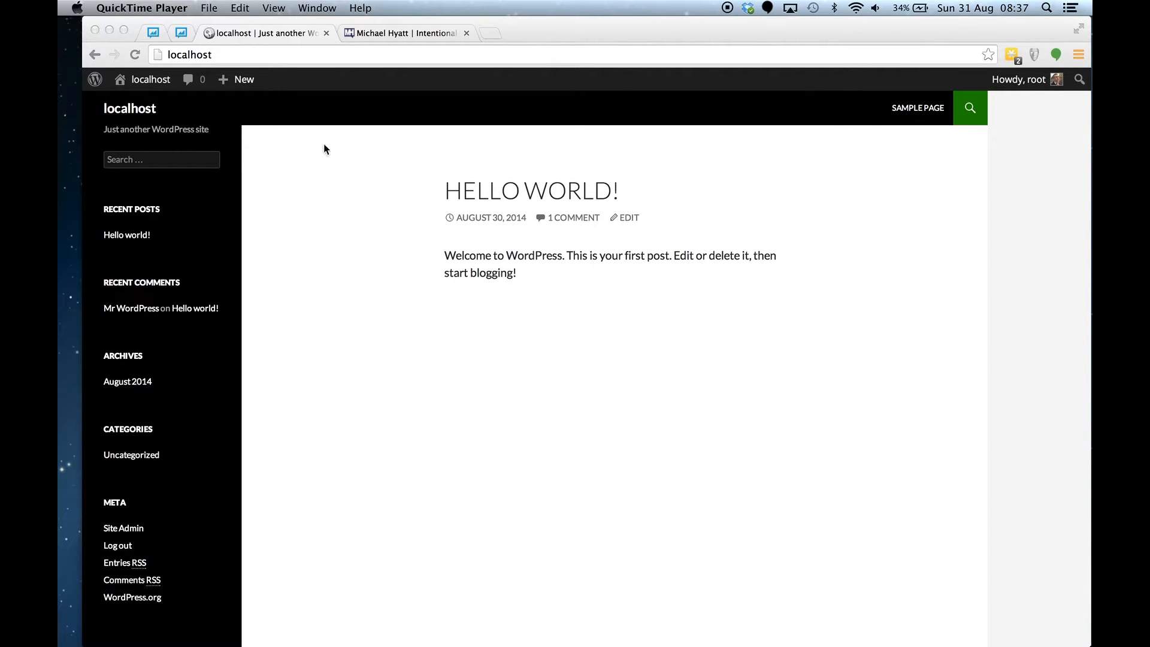
click(150, 36)
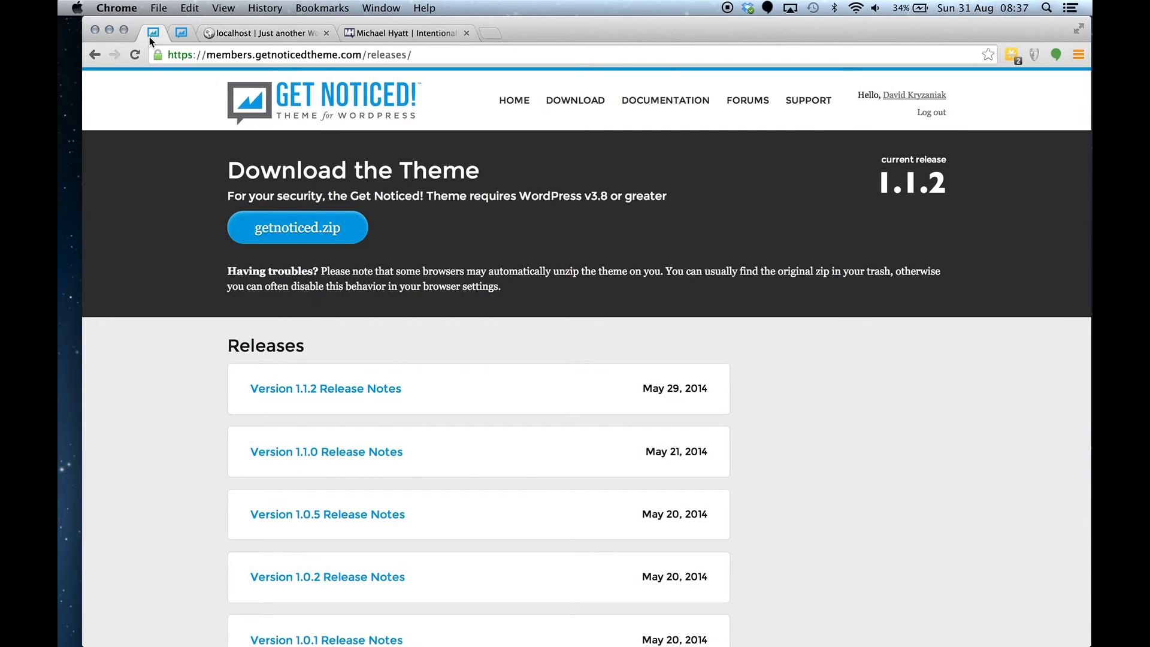
drag(214, 54, 361, 57)
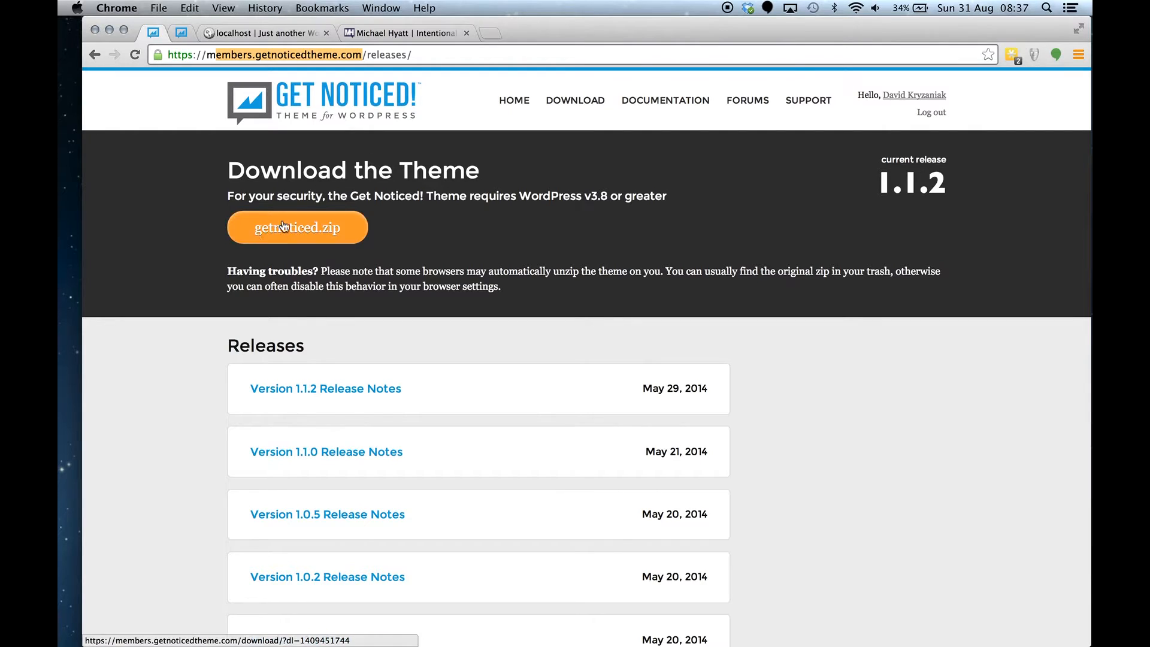
click(340, 241)
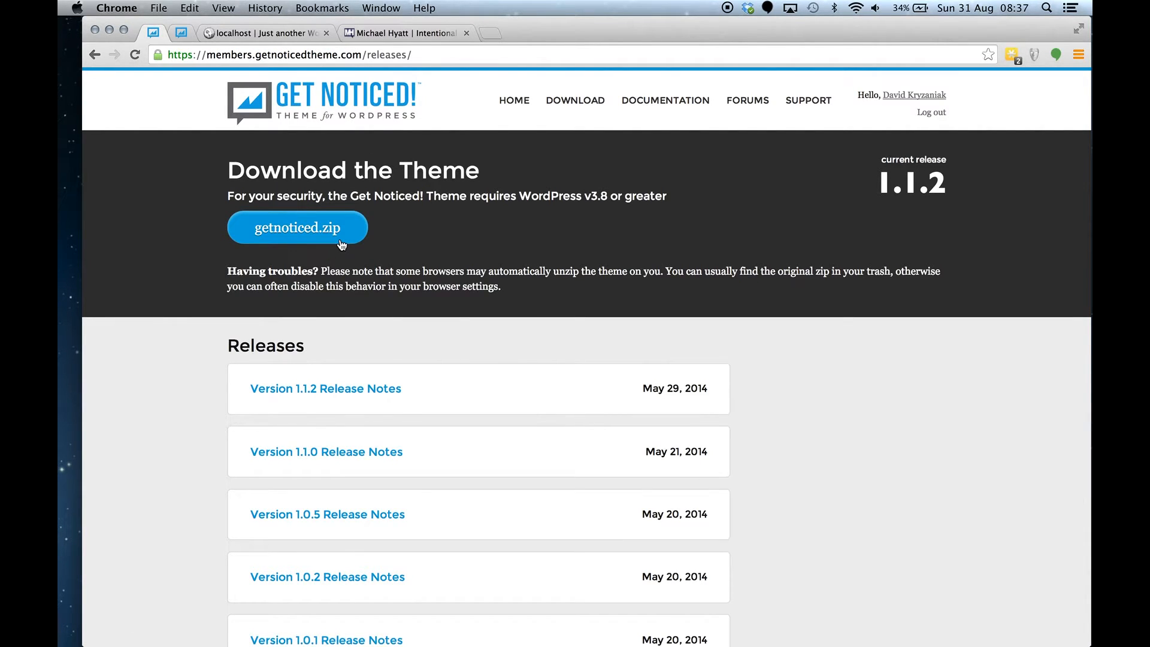
click(341, 243)
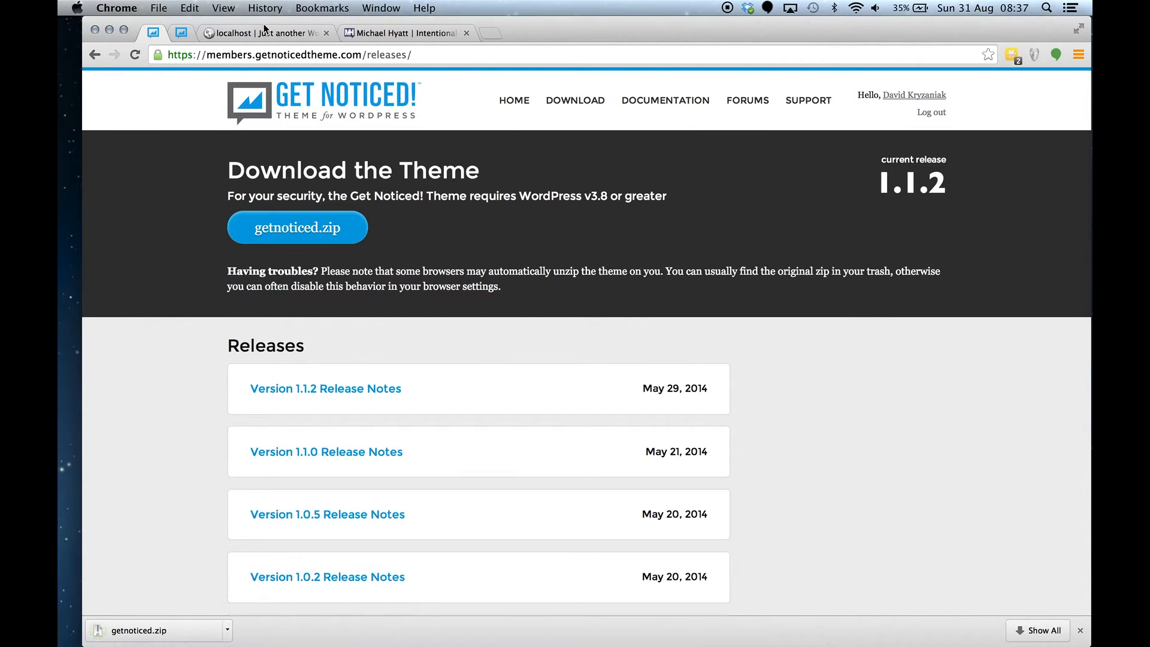
- Open the form for uploading a zipped theme in the localhost WordPress admin
click(248, 35)
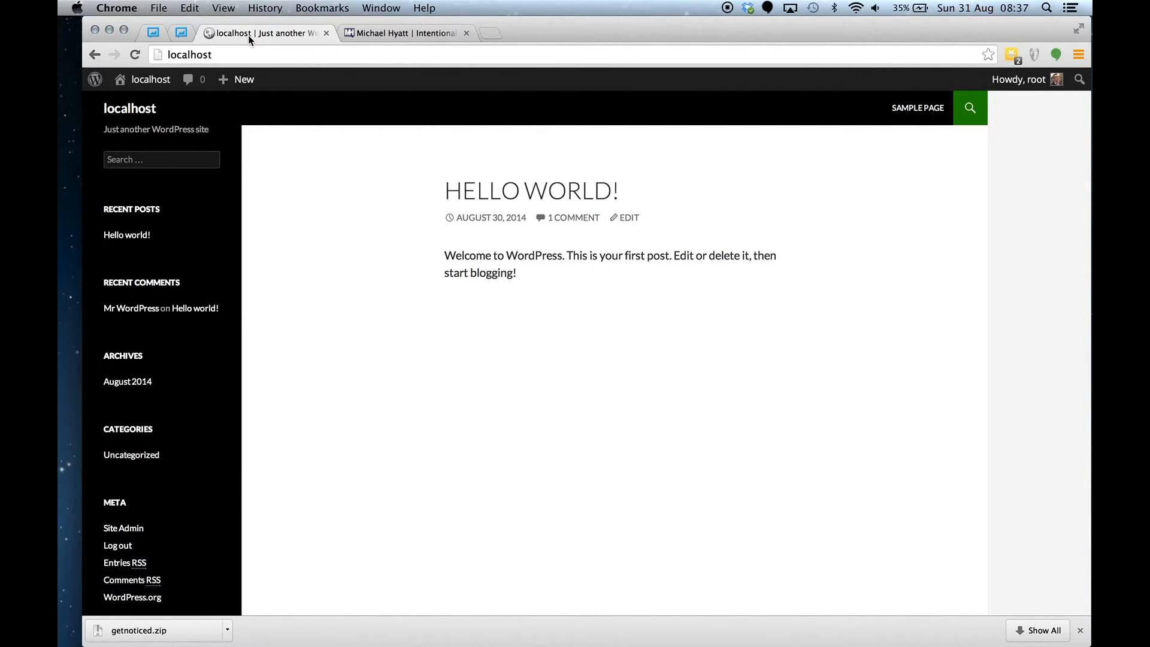
mouse_move(144, 80)
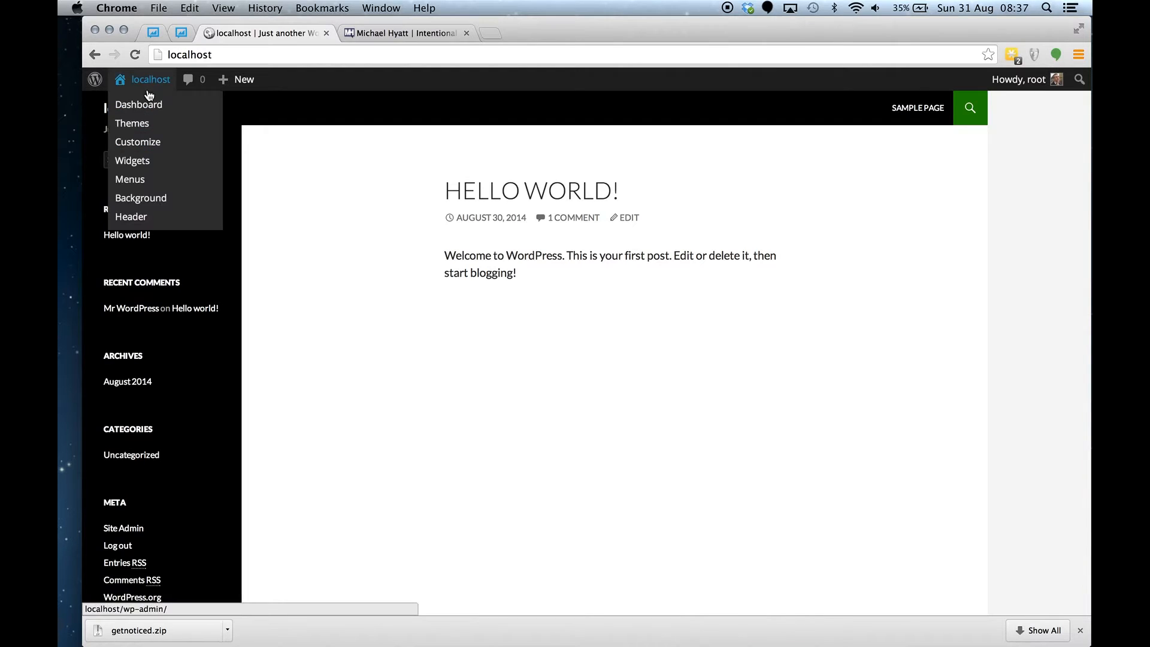
click(151, 108)
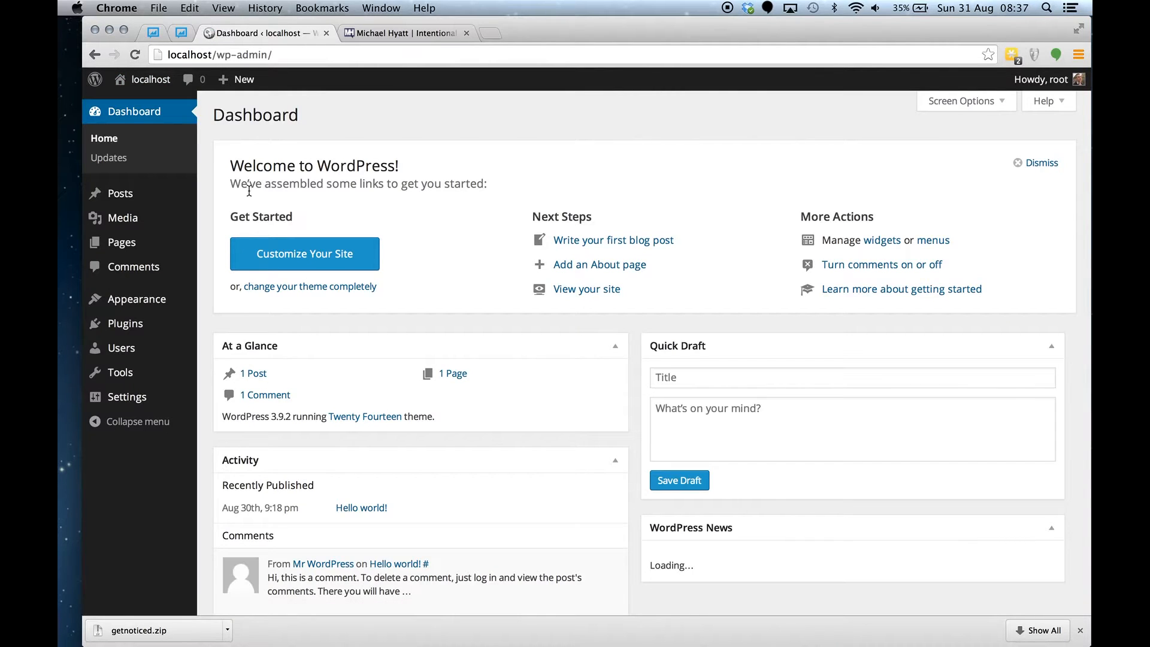
mouse_move(158, 303)
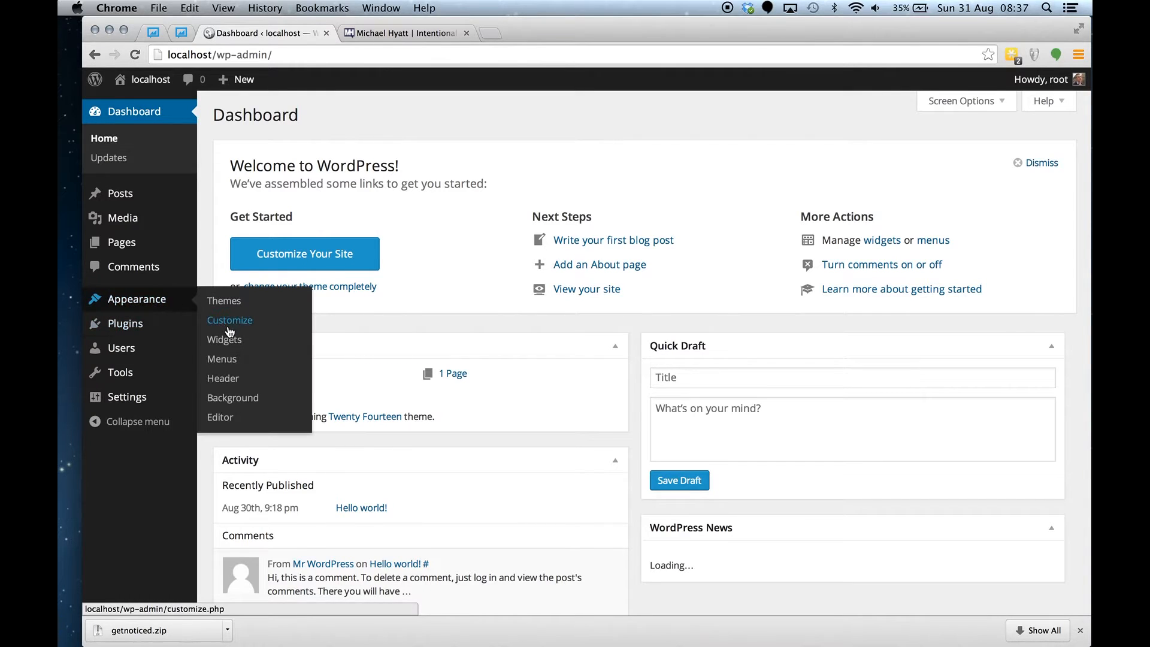
click(239, 306)
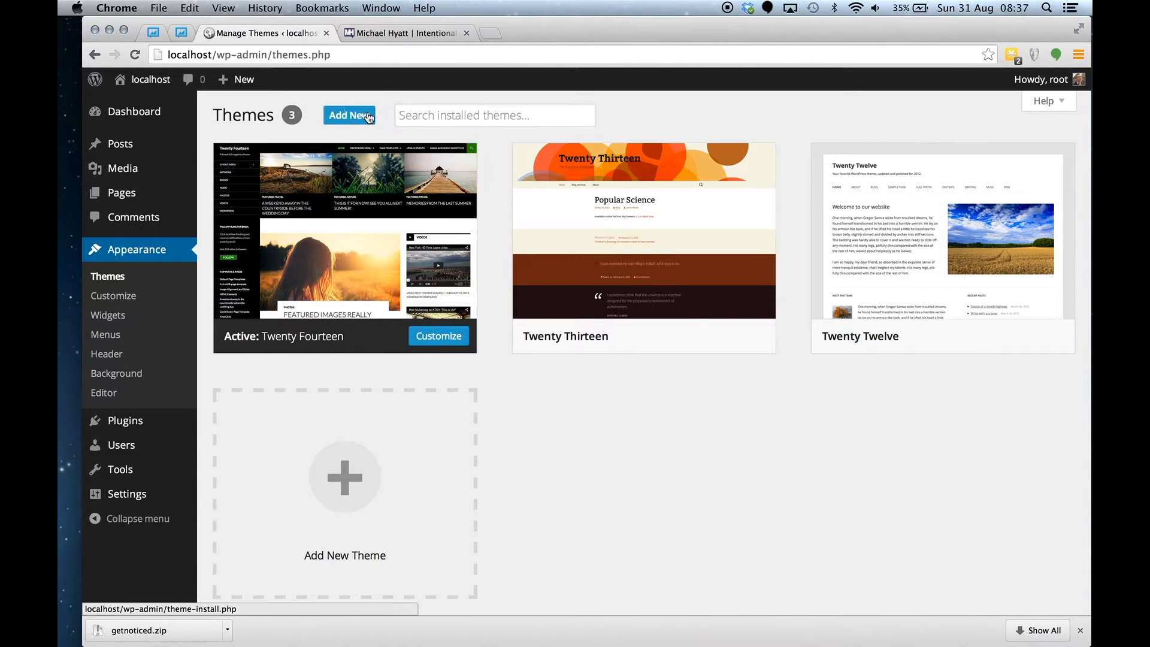
click(349, 115)
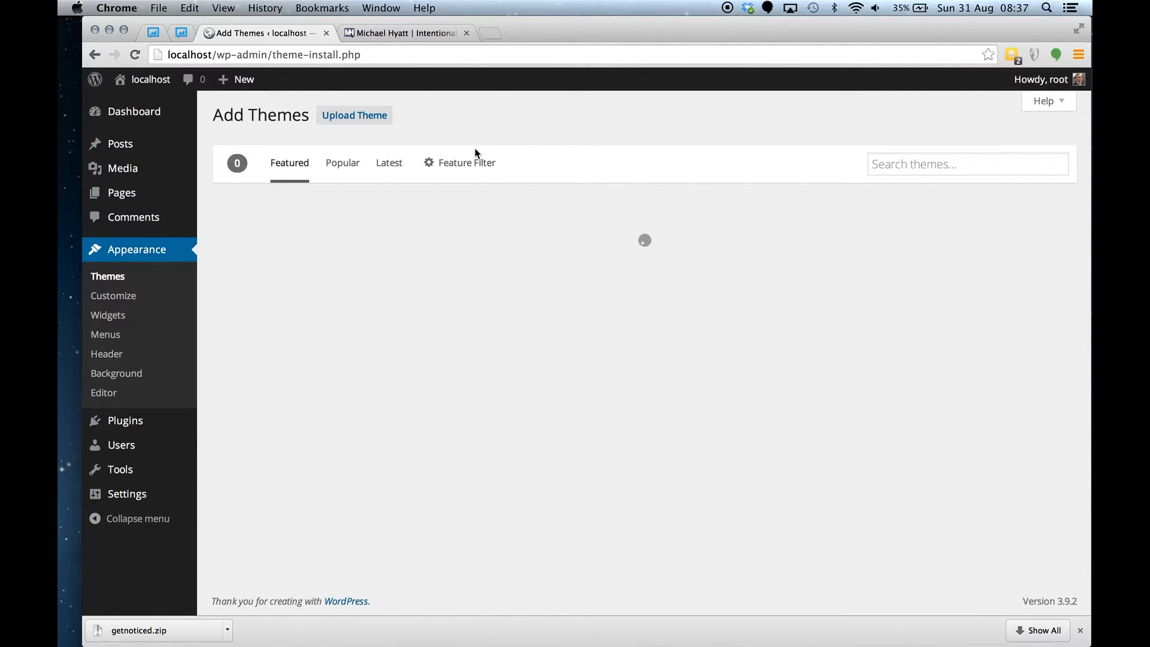
click(353, 117)
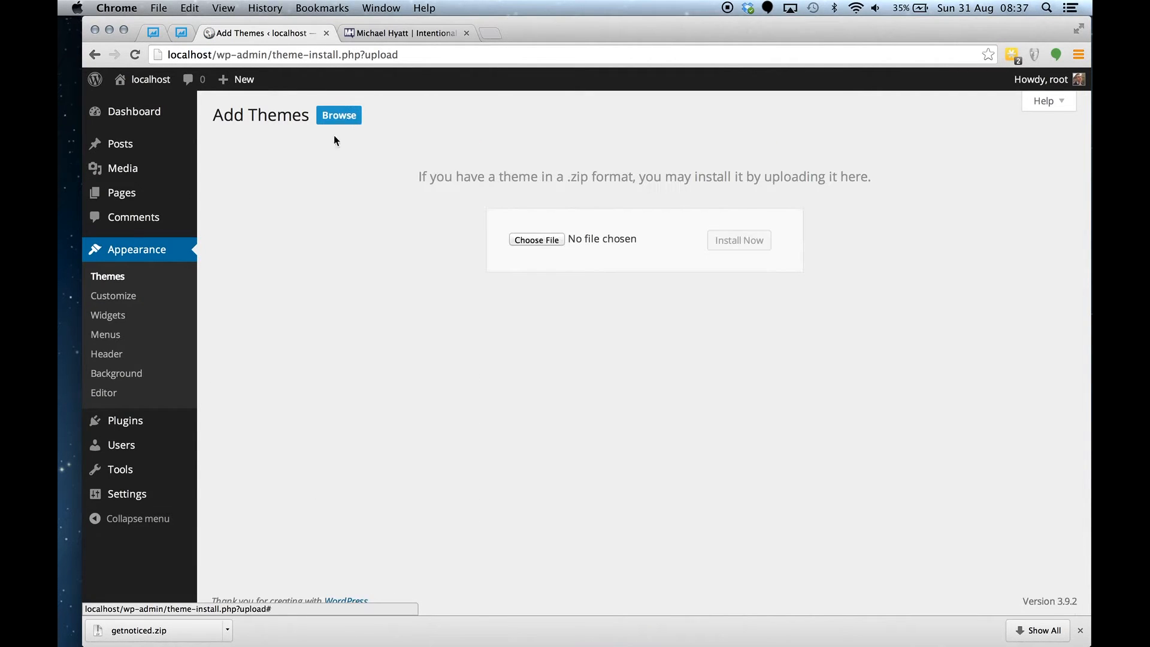
- Upload and install the downloaded getnoticed.zip theme, and activate it
drag(157, 628, 540, 240)
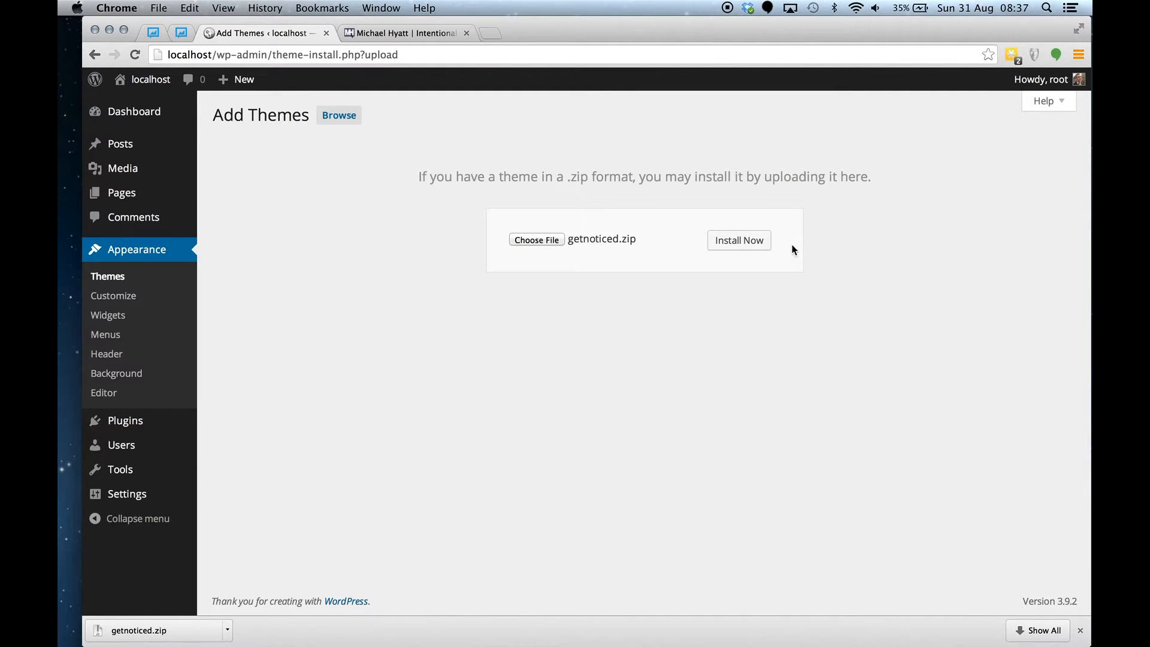
click(753, 240)
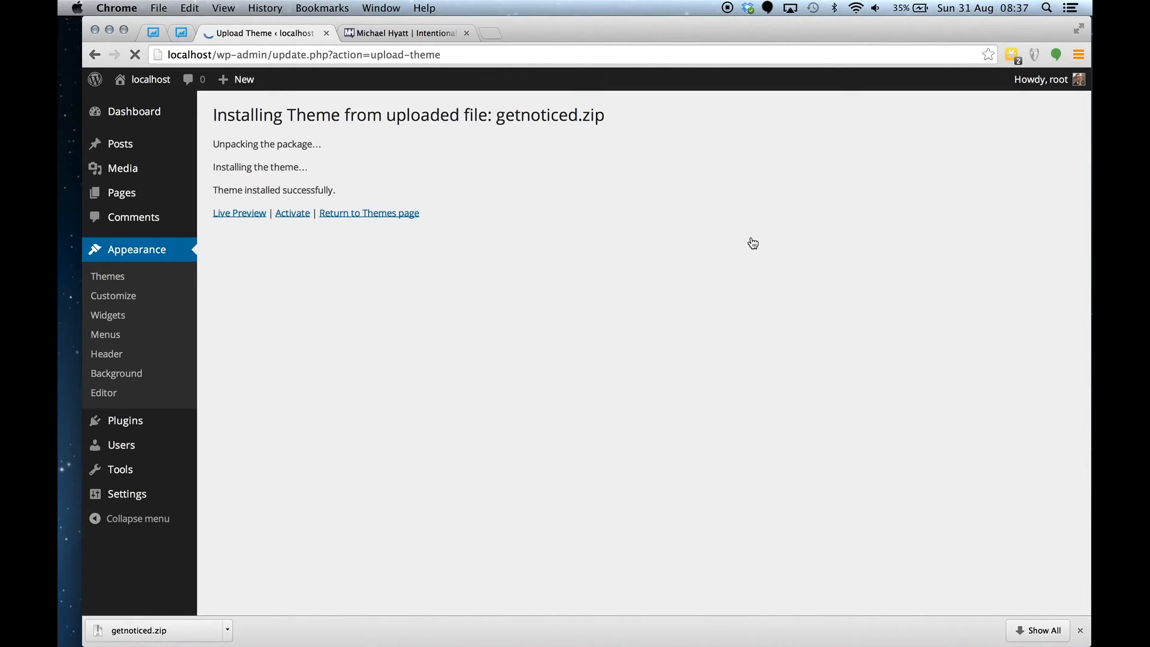
click(289, 217)
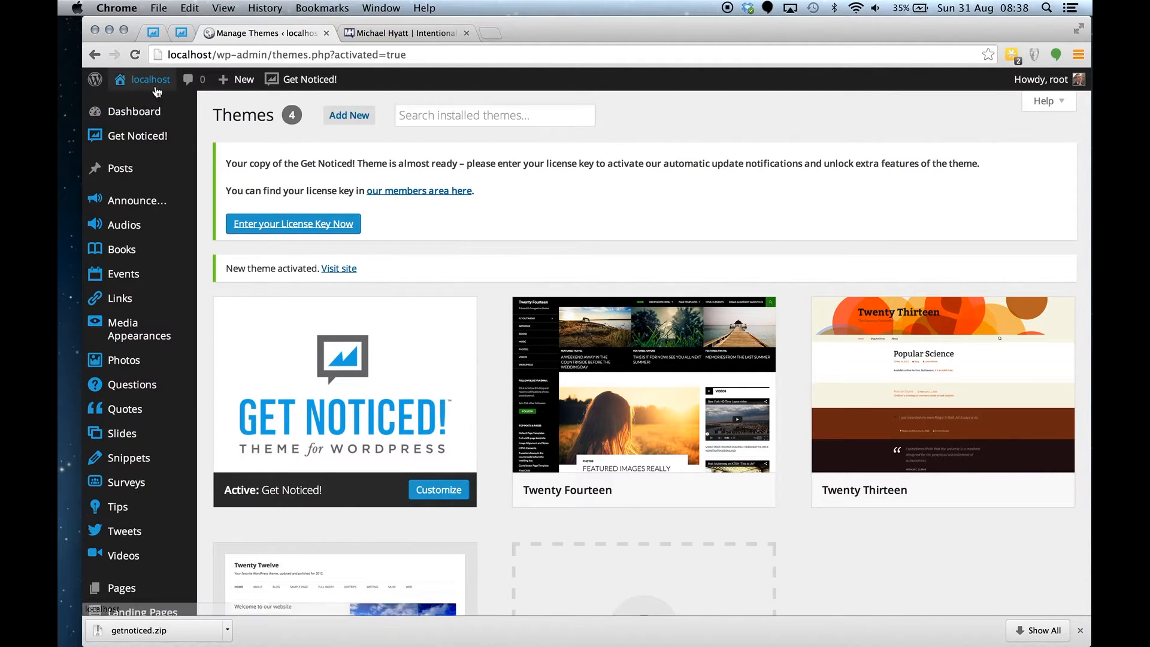
- View the localhost site's front page with the Get Noticed! theme applied
click(157, 107)
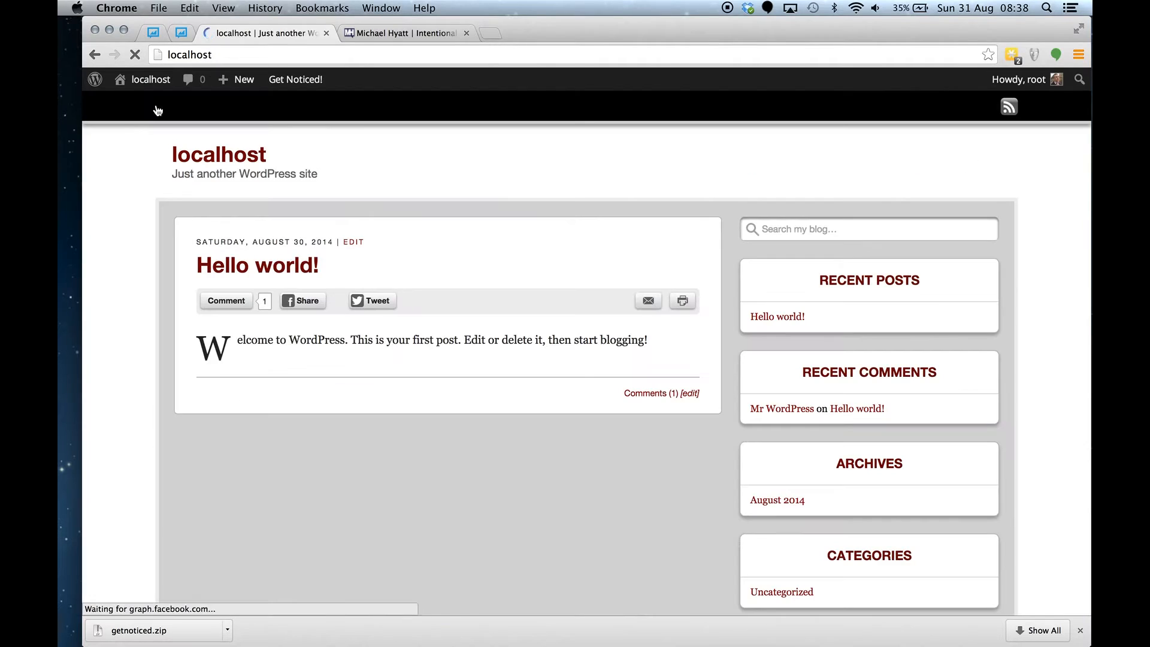
scroll(157, 109, down, 10)
scroll(157, 110, up, 10)
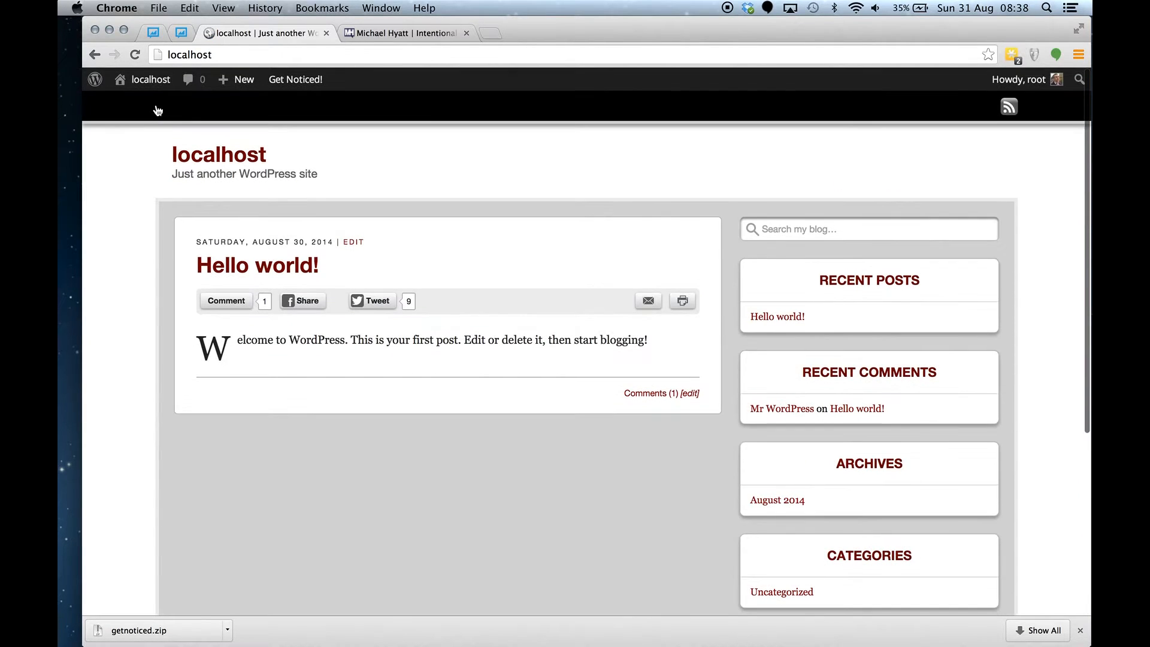
- Open the Get Noticed! theme settings from the dashboard's license key notice
mouse_move(145, 88)
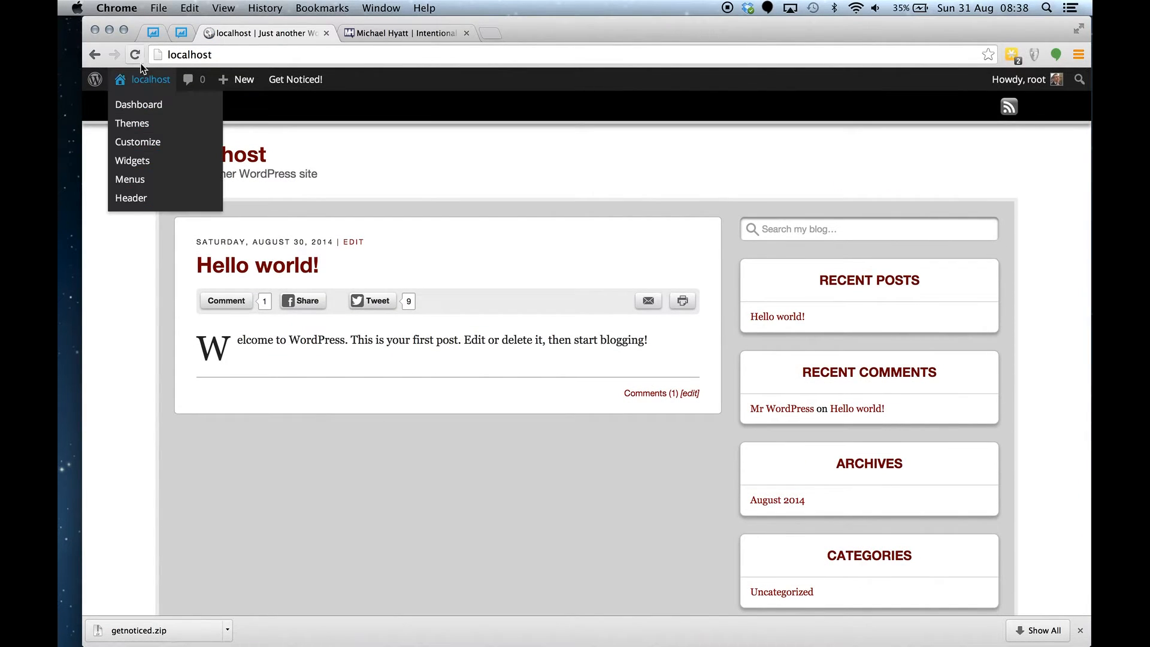
click(150, 105)
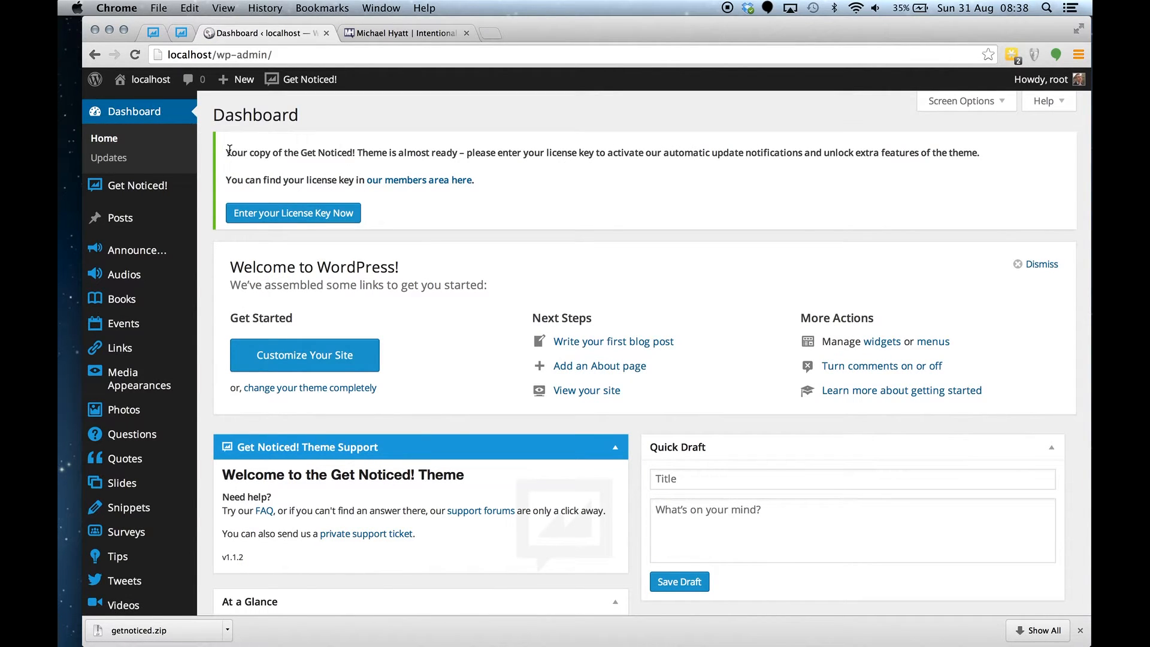
drag(226, 152, 784, 159)
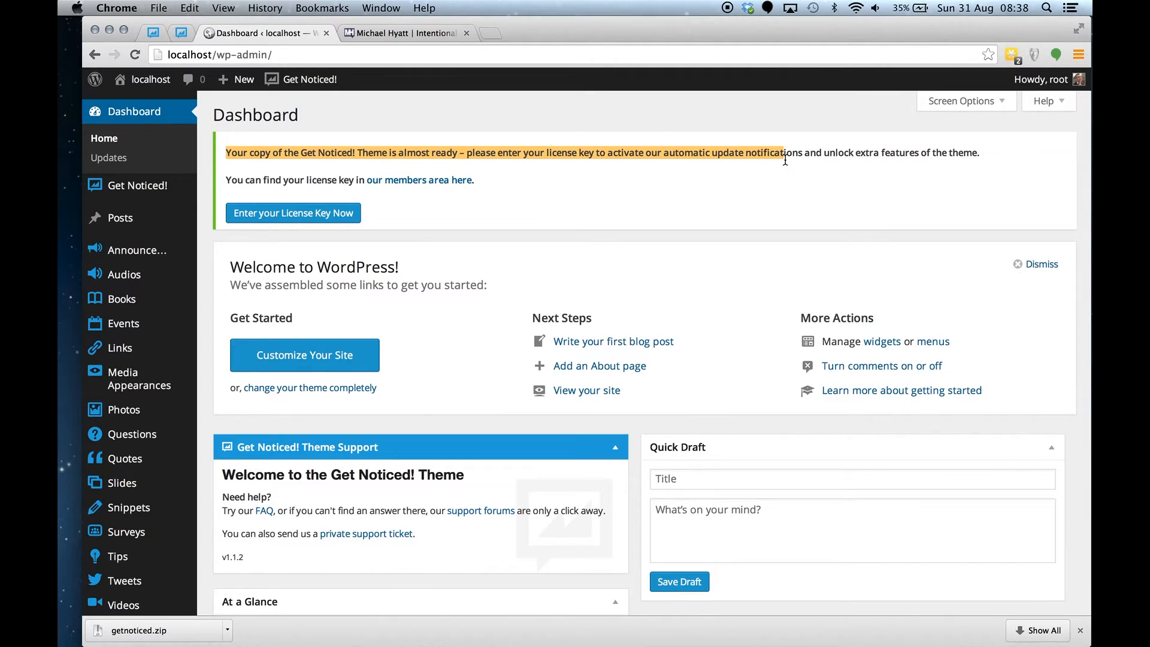
click(354, 218)
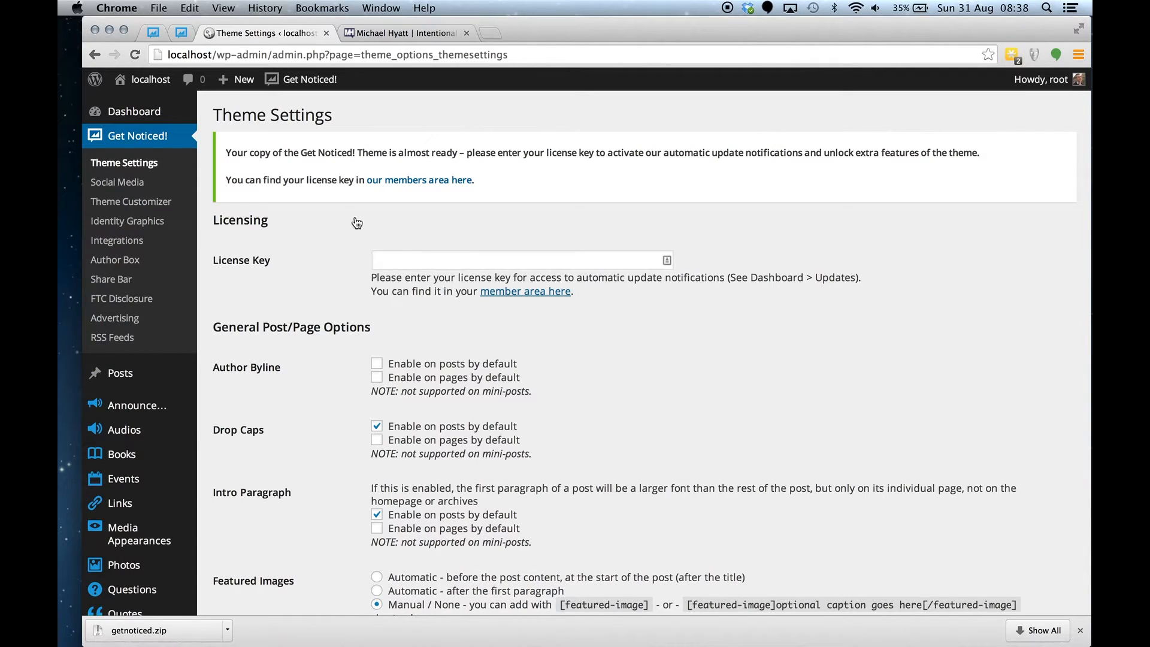
- Copy the license key from the members site's account page and paste it into the theme settings' License Key field
click(178, 34)
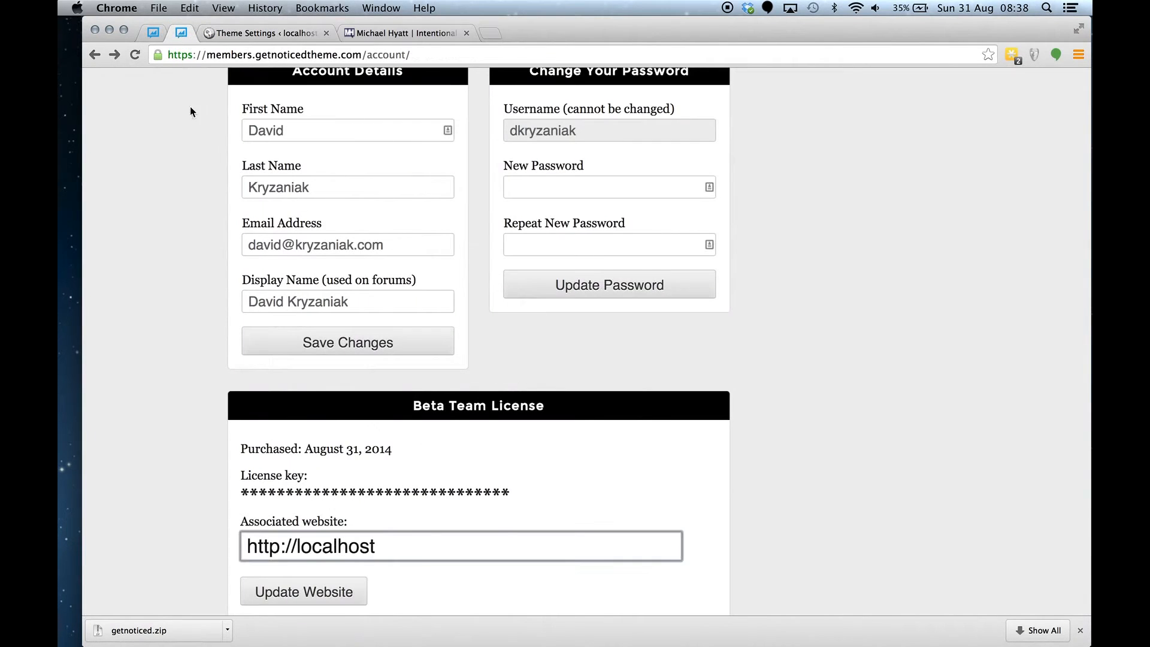
scroll(493, 117, up, 3)
click(422, 51)
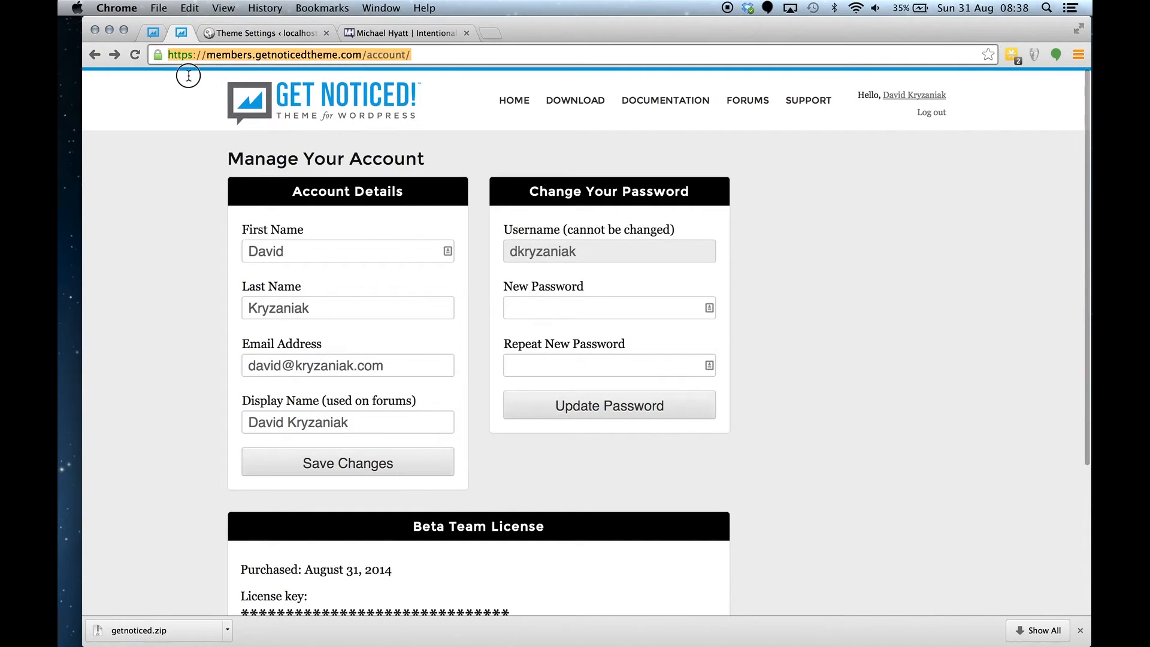
scroll(452, 362, down, 5)
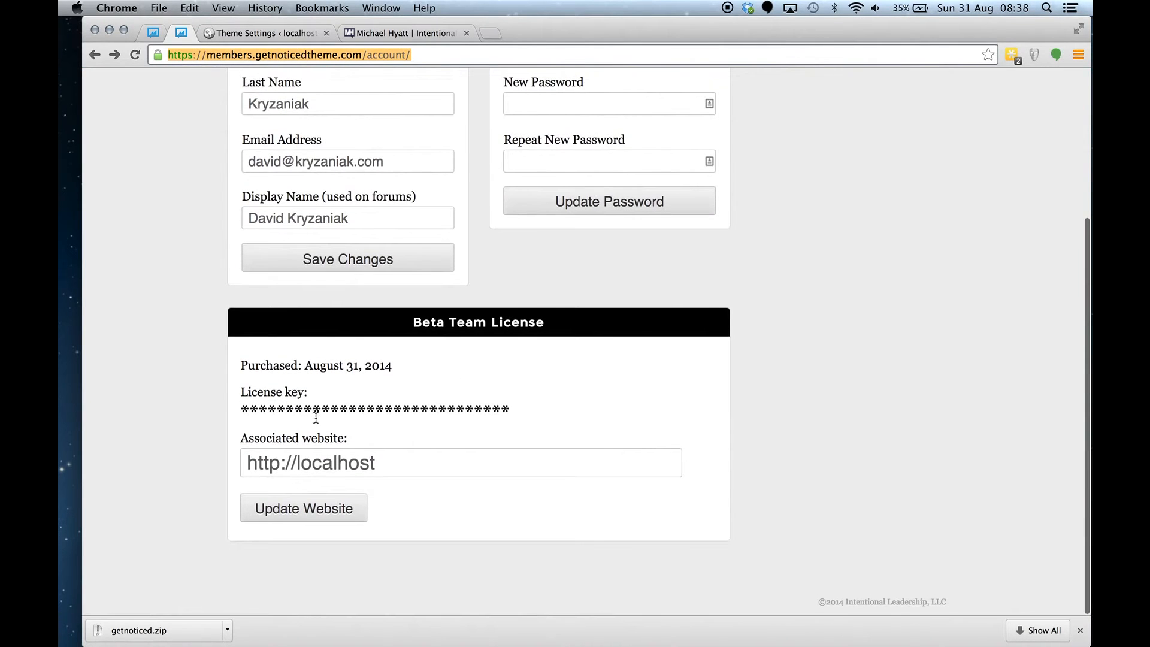
triple_click(325, 411)
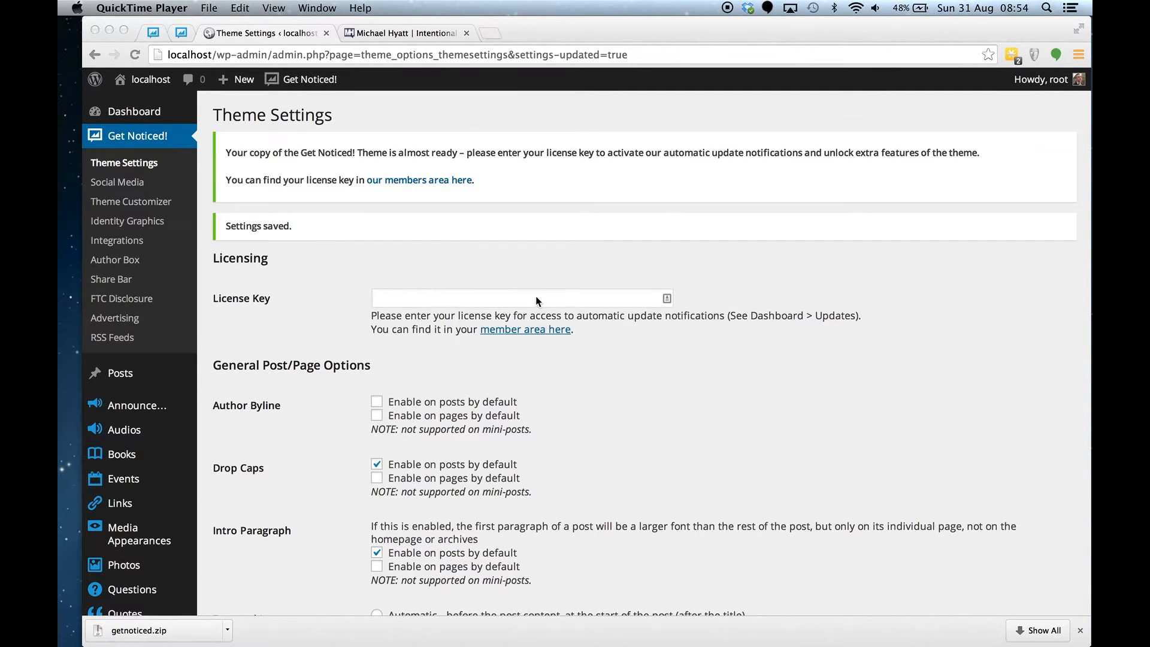
click(536, 298)
key(super+v)
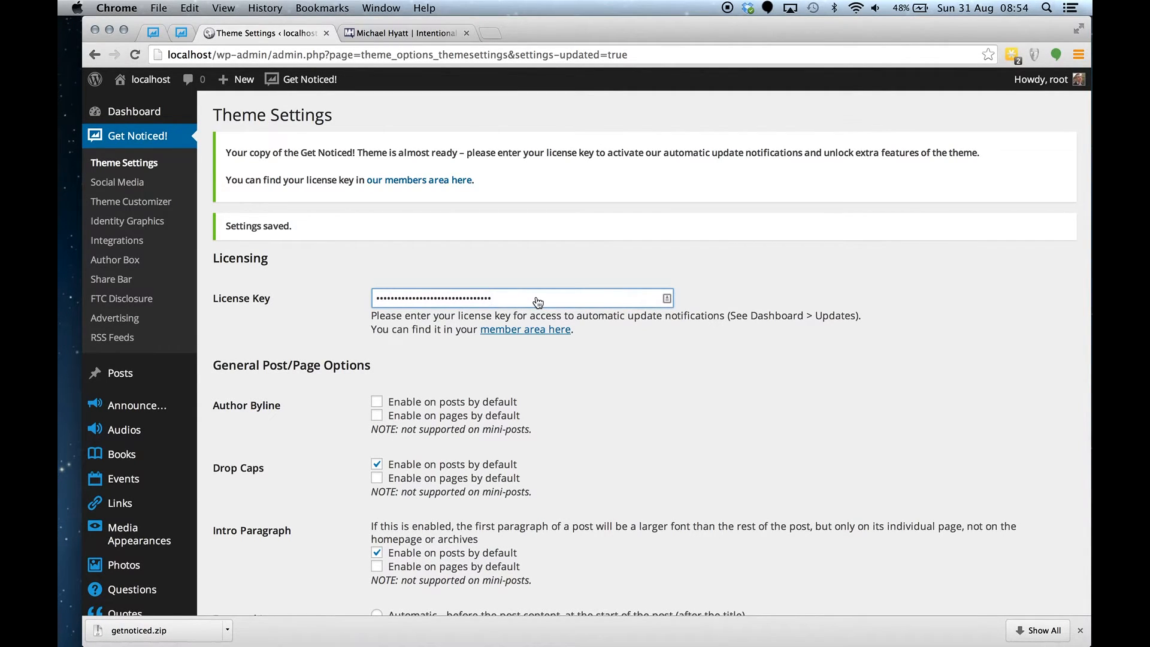
- Check the associated website address under Beta Team License on the members site's account page
click(186, 36)
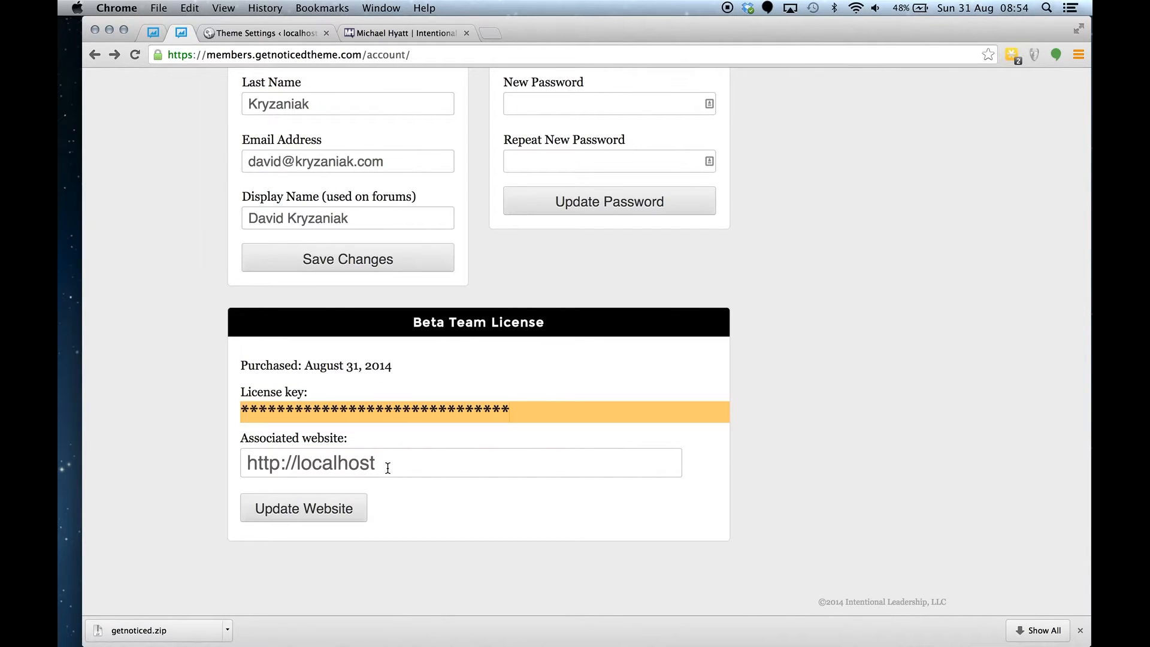
drag(388, 467, 241, 467)
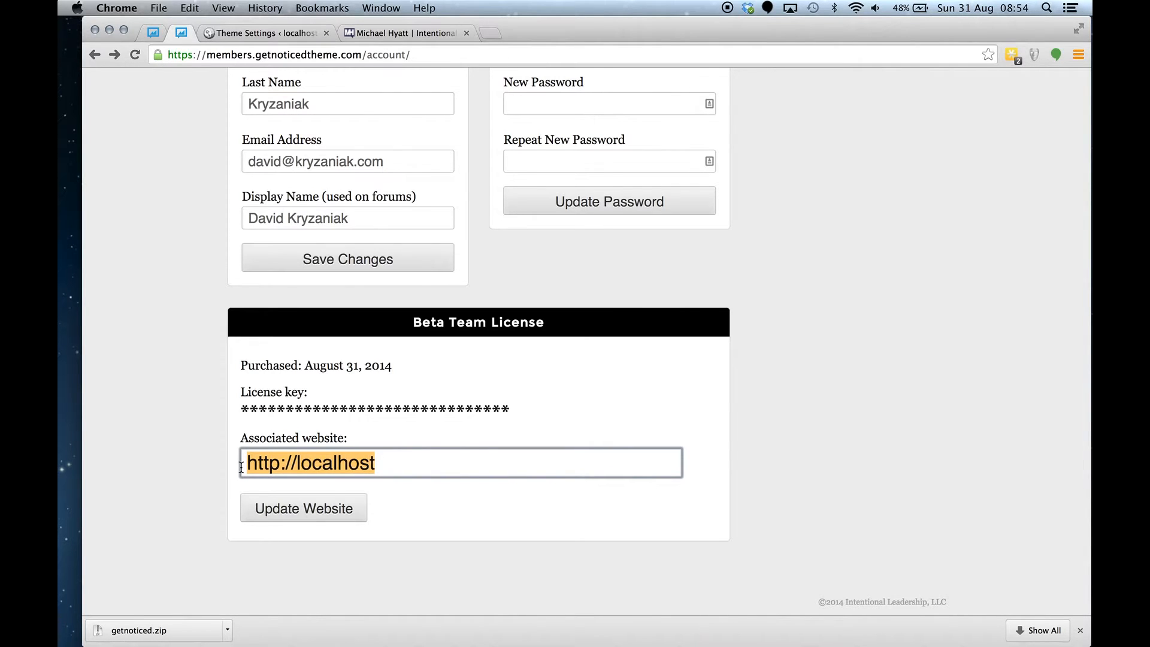
drag(389, 468, 298, 467)
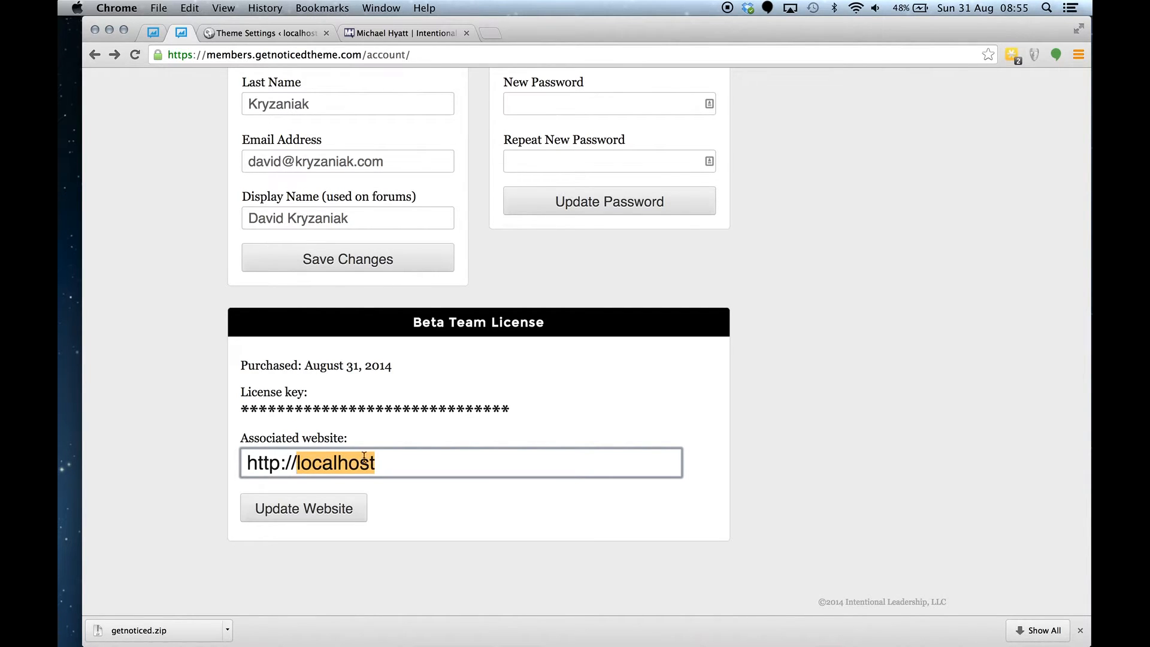
click(399, 465)
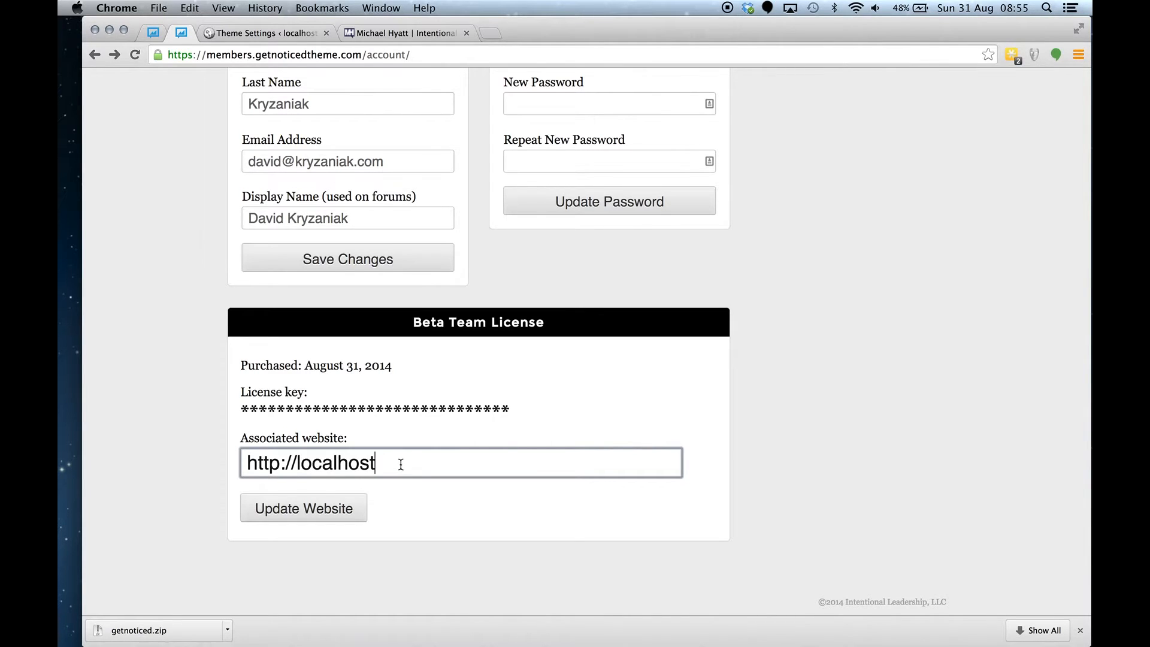
- Enable the author byline by default on both posts and pages in the localhost theme settings
click(271, 34)
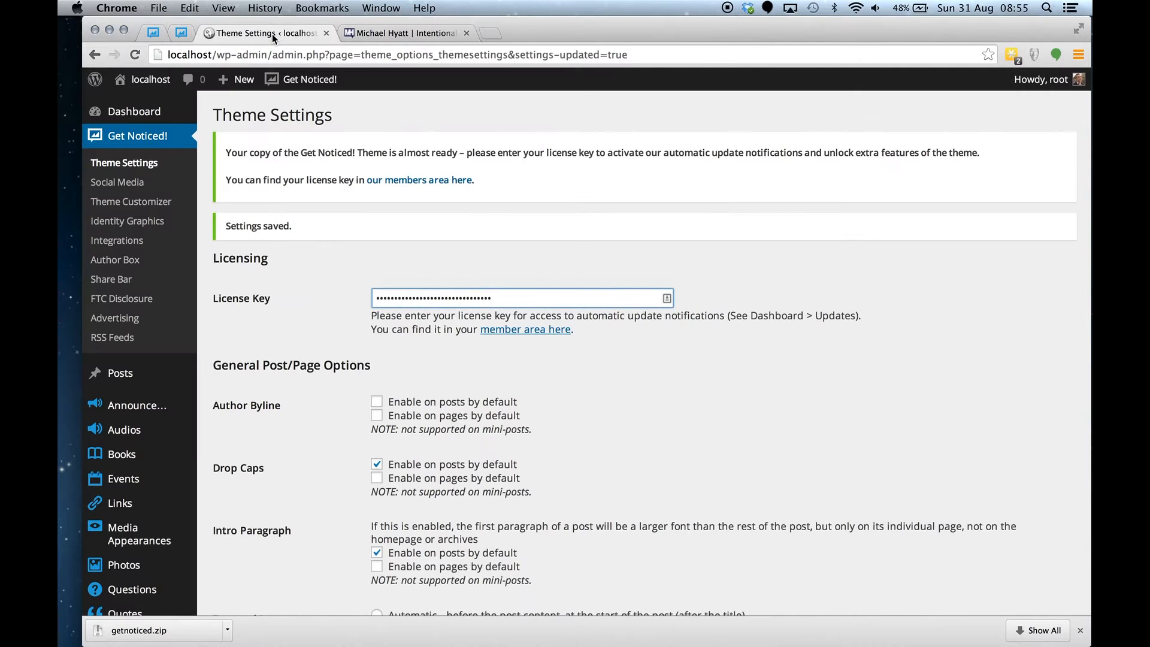
scroll(573, 347, down, 2)
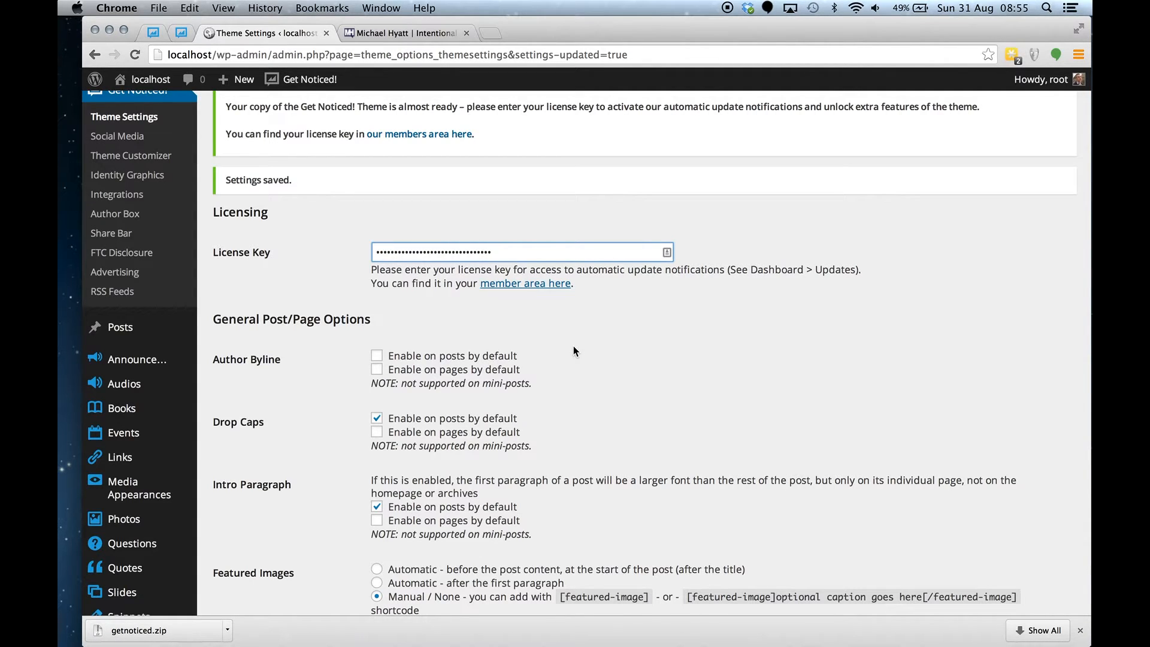
click(486, 359)
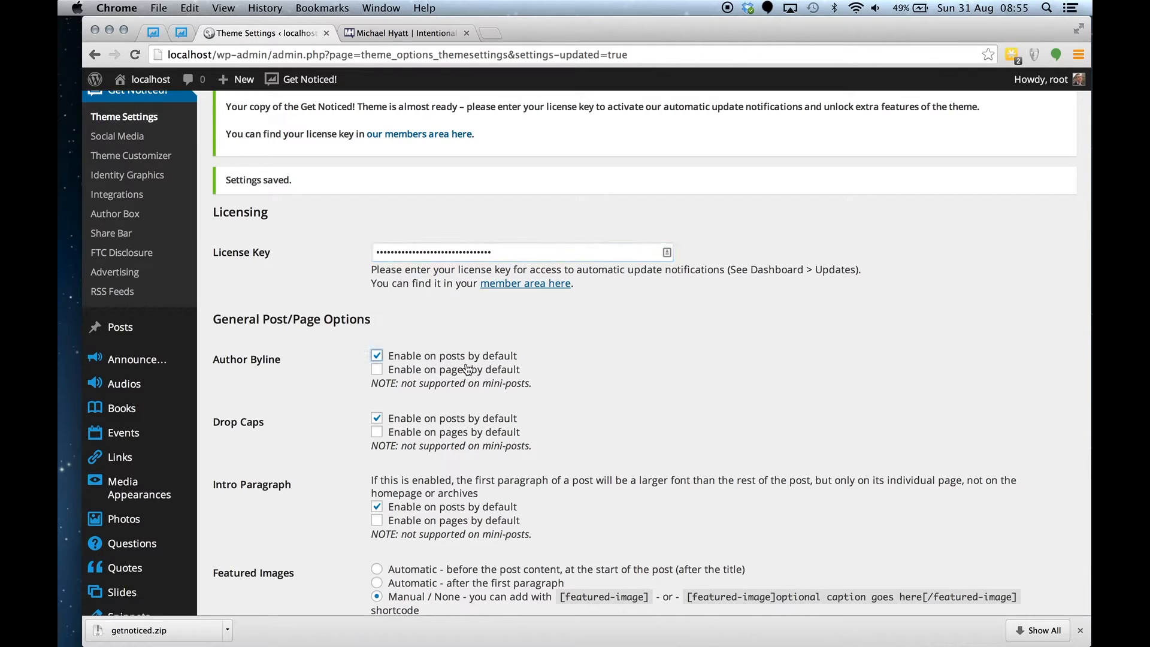
click(465, 371)
scroll(602, 499, down, 3)
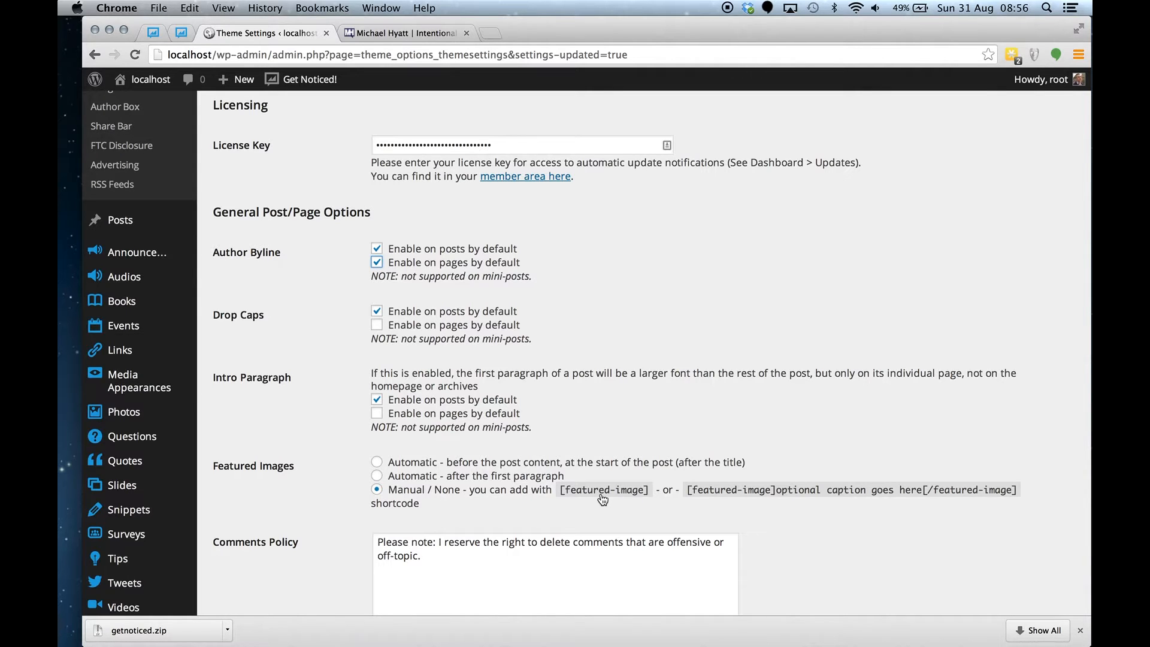
- Review the General Post/Page Options, comments policy, OpenGraph and homepage display options in the theme settings
scroll(601, 499, down, 3)
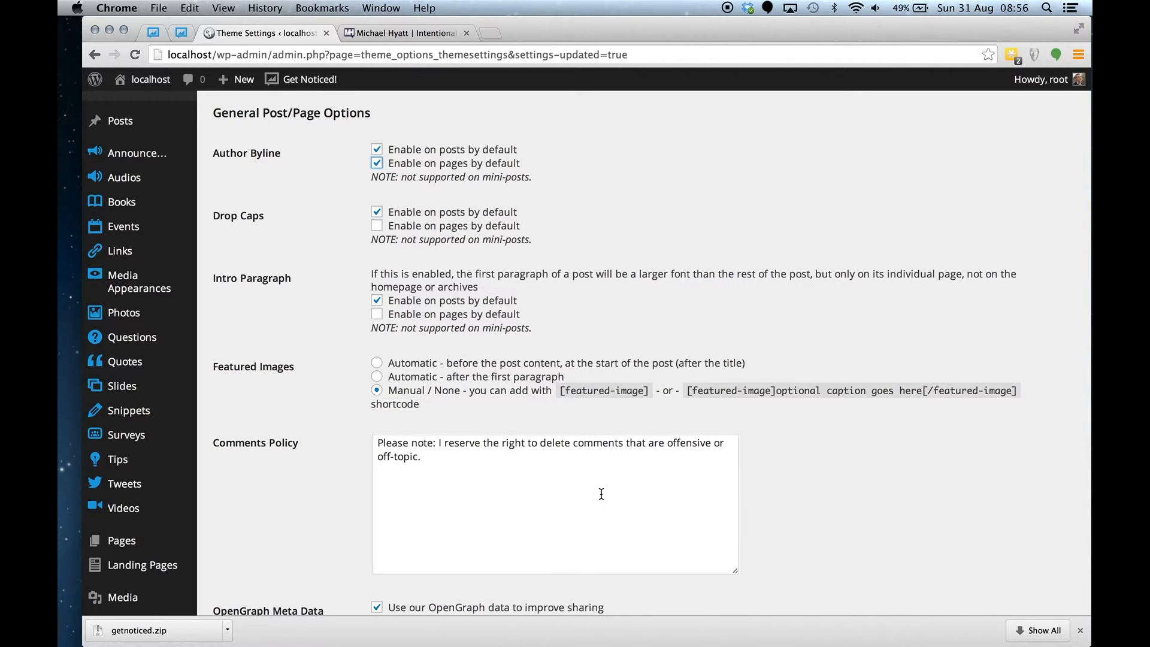
scroll(601, 494, down, 3)
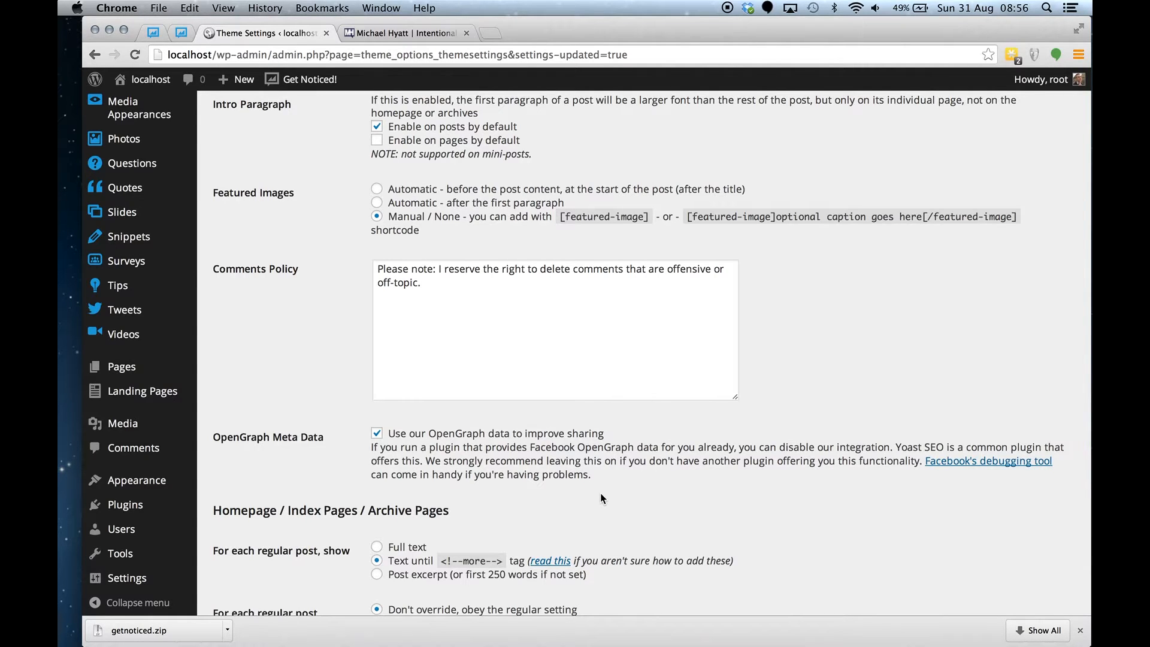
scroll(600, 493, down, 5)
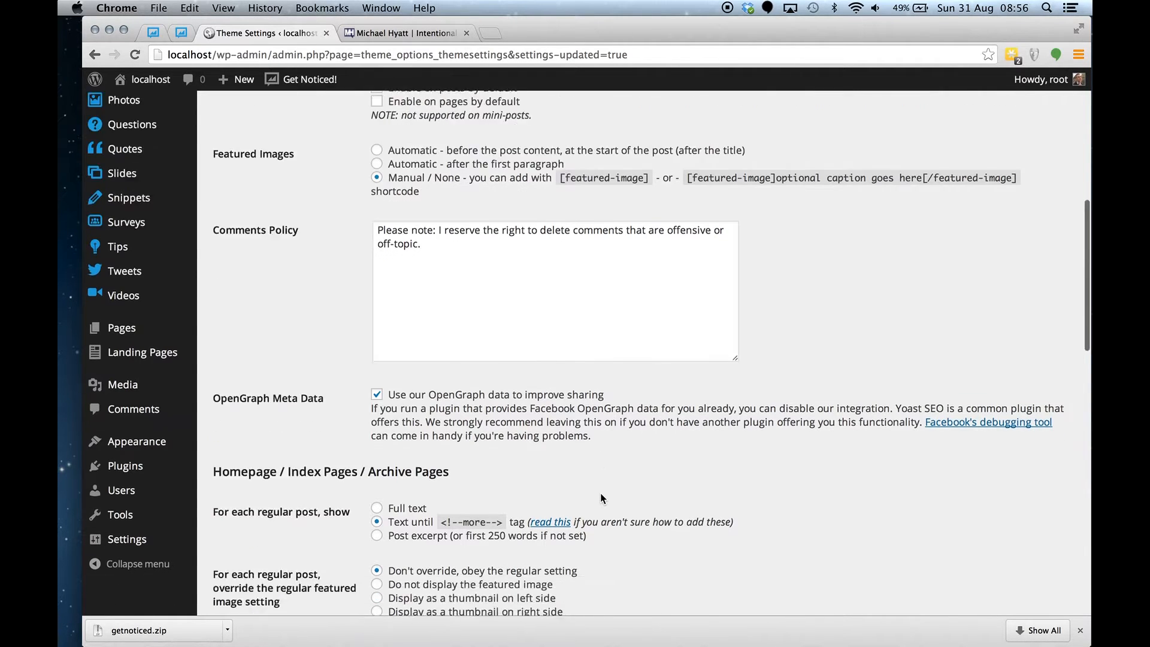
scroll(600, 493, down, 3)
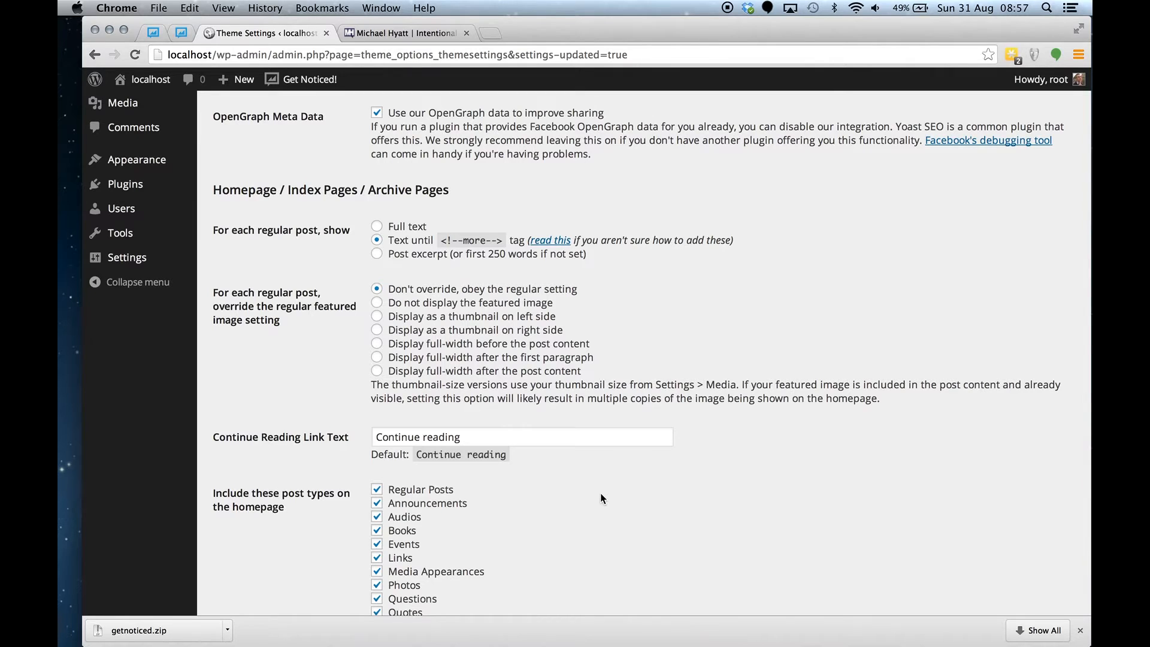
- Examine on the michaelhyatt.com homepage how much text of the first post is shown before its Continue reading link
click(415, 34)
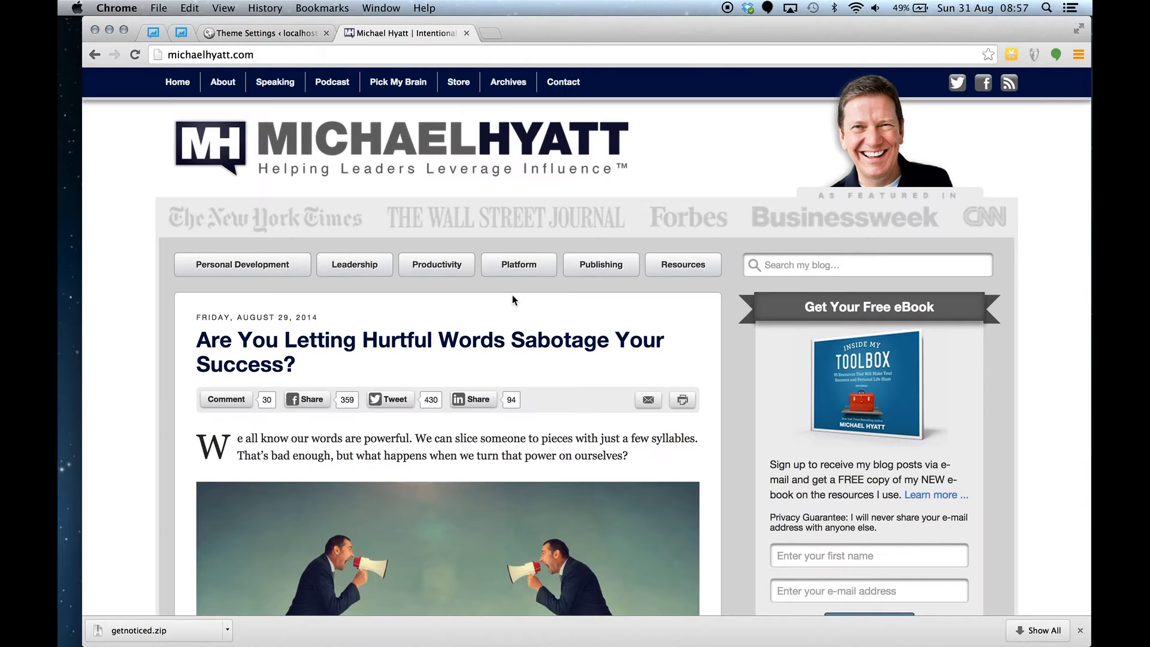
scroll(512, 295, down, 2)
scroll(512, 295, down, 8)
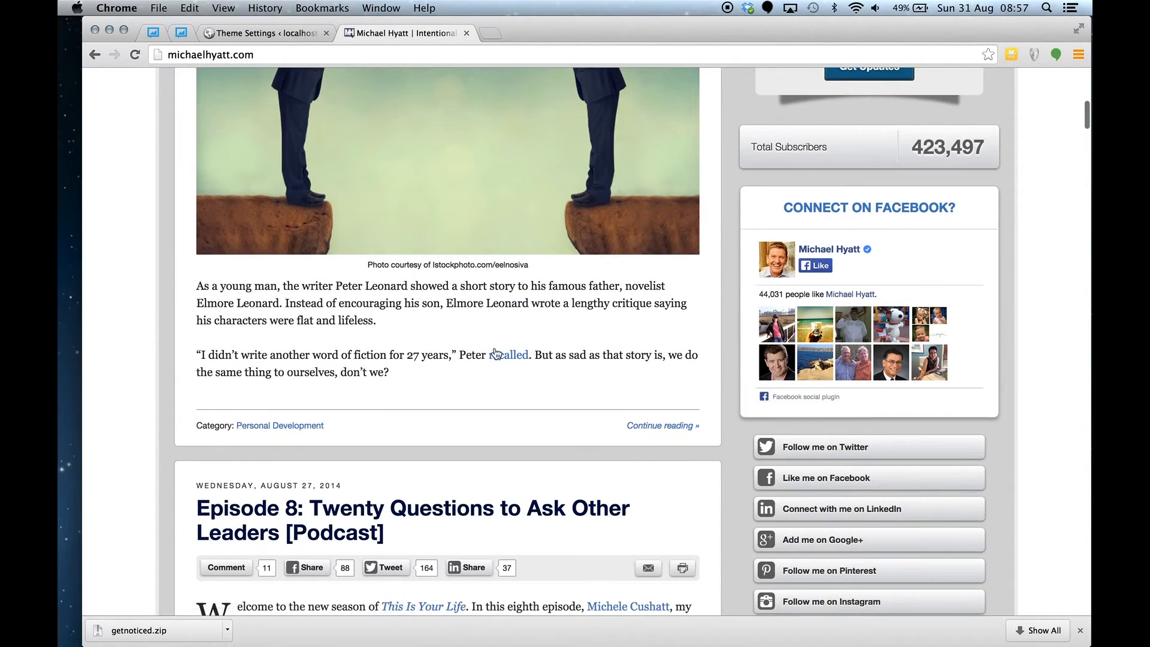
scroll(428, 367, up, 3)
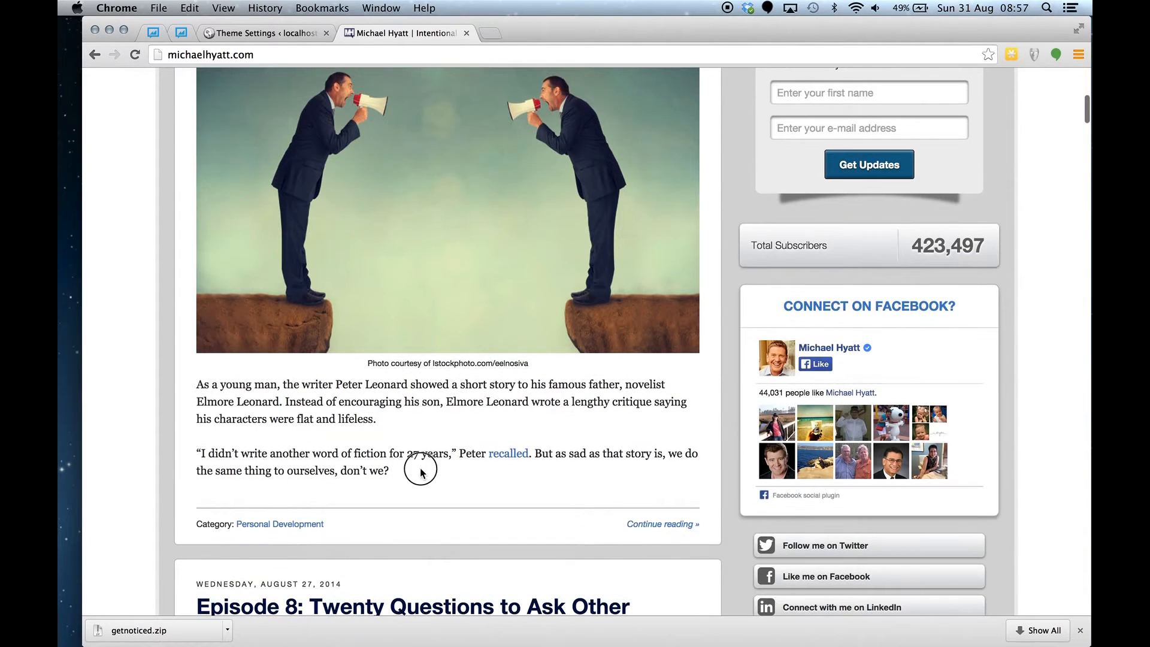
drag(420, 469, 192, 382)
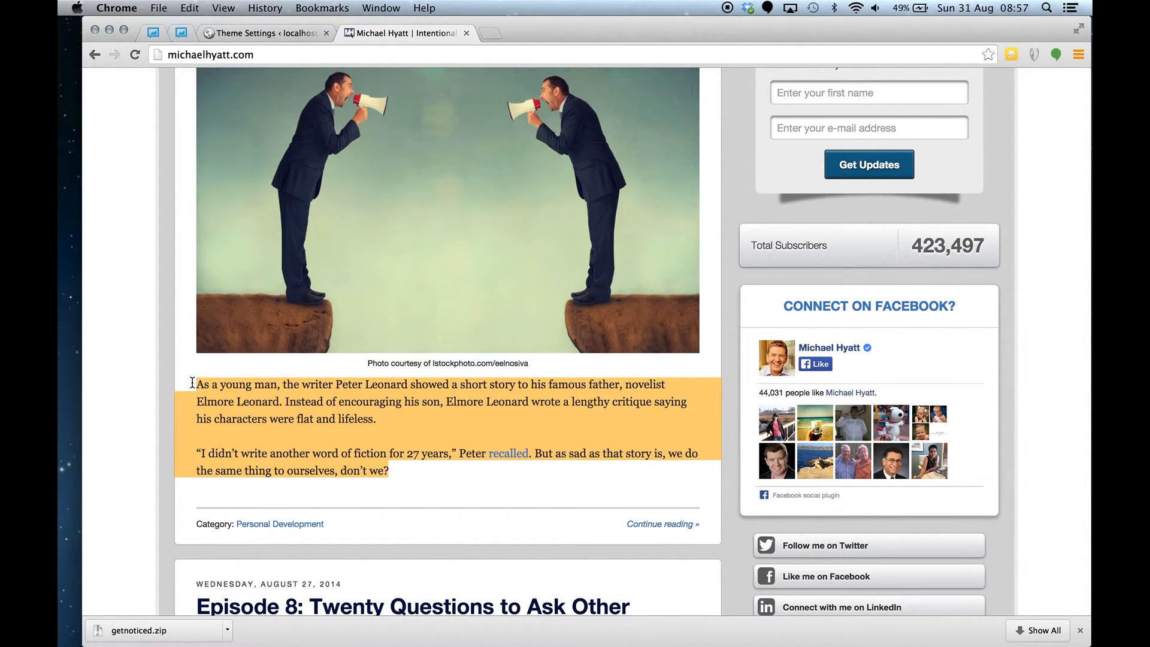
- Set regular posts on the localhost homepage and archive pages to show the post excerpt
click(240, 40)
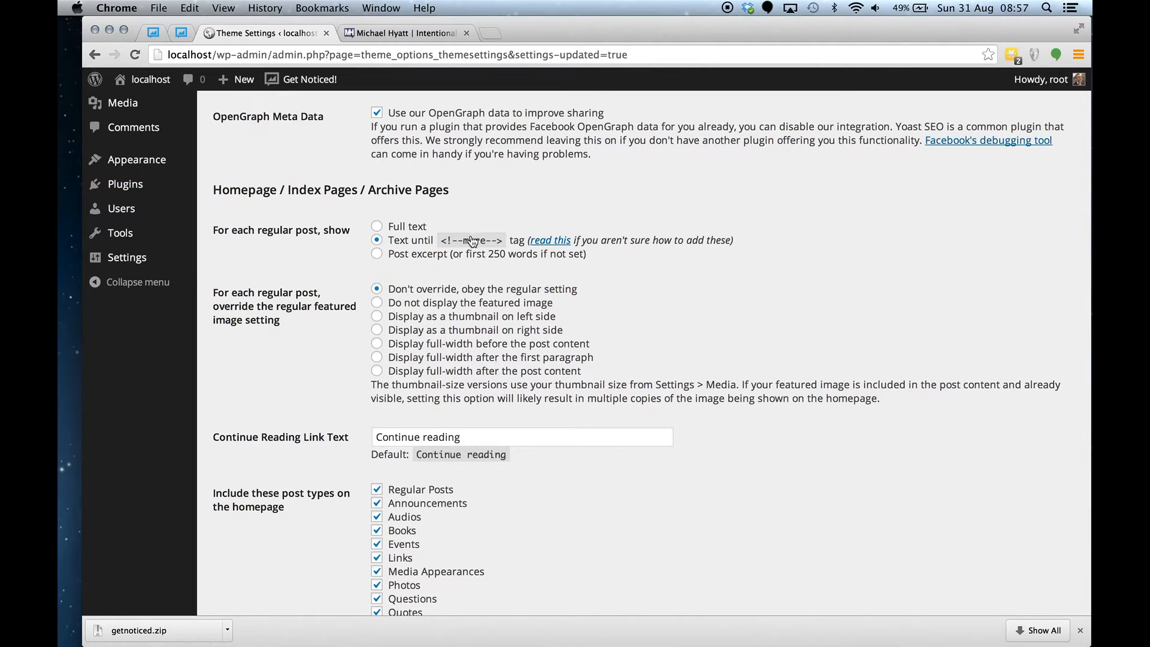
click(377, 253)
click(377, 239)
click(378, 254)
- Compare the Continue Reading Link Text setting with the link under the first post on michaelhyatt.com
scroll(425, 382, down, 5)
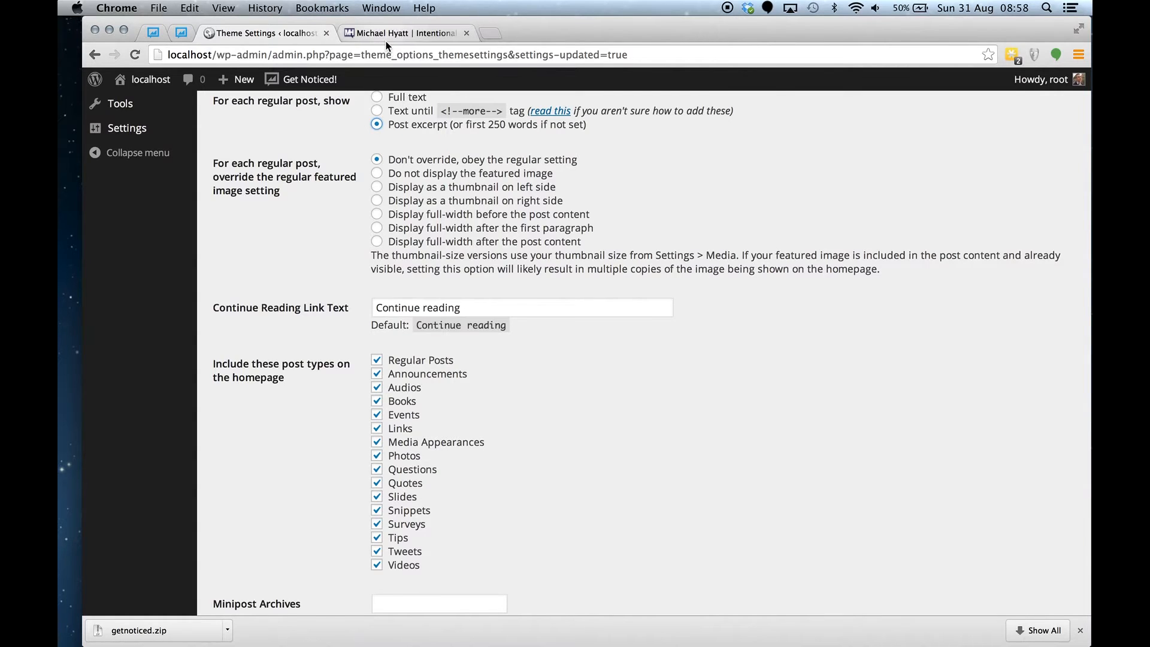
click(413, 33)
click(656, 524)
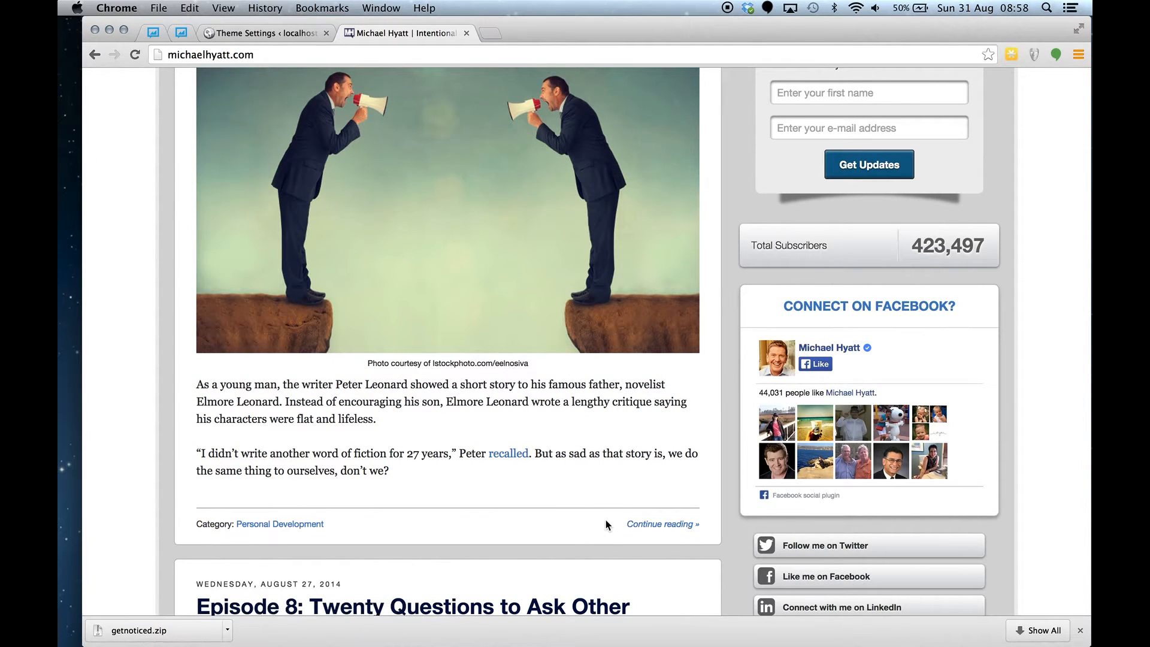
- Exclude Tweets and Media Appearances from the post types included on the homepage in the localhost theme settings
click(268, 34)
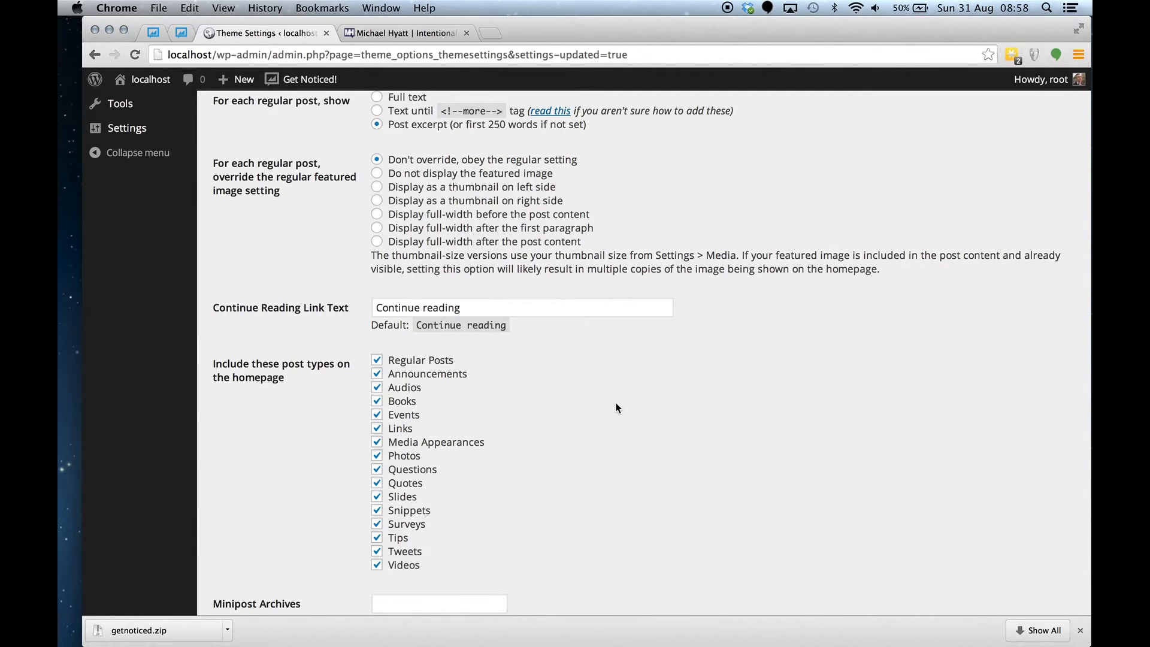
click(377, 551)
click(376, 441)
- Set the Minipost Archives URL slug to "archive" and review the intro text for minipost archives
scroll(732, 496, down, 5)
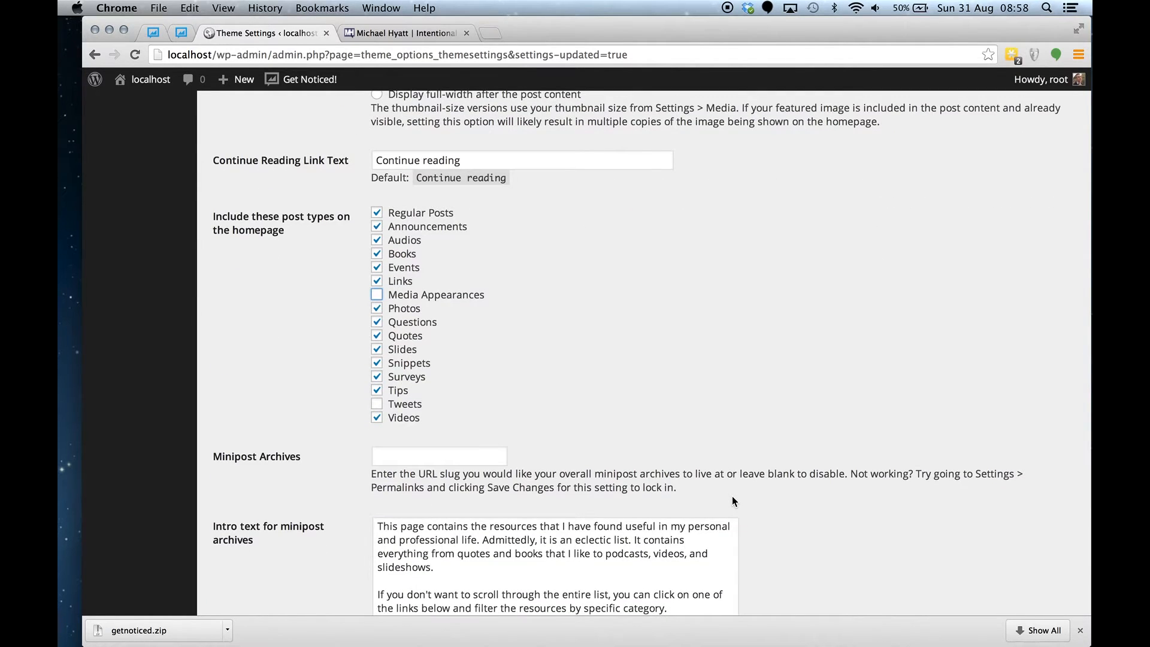
click(498, 456)
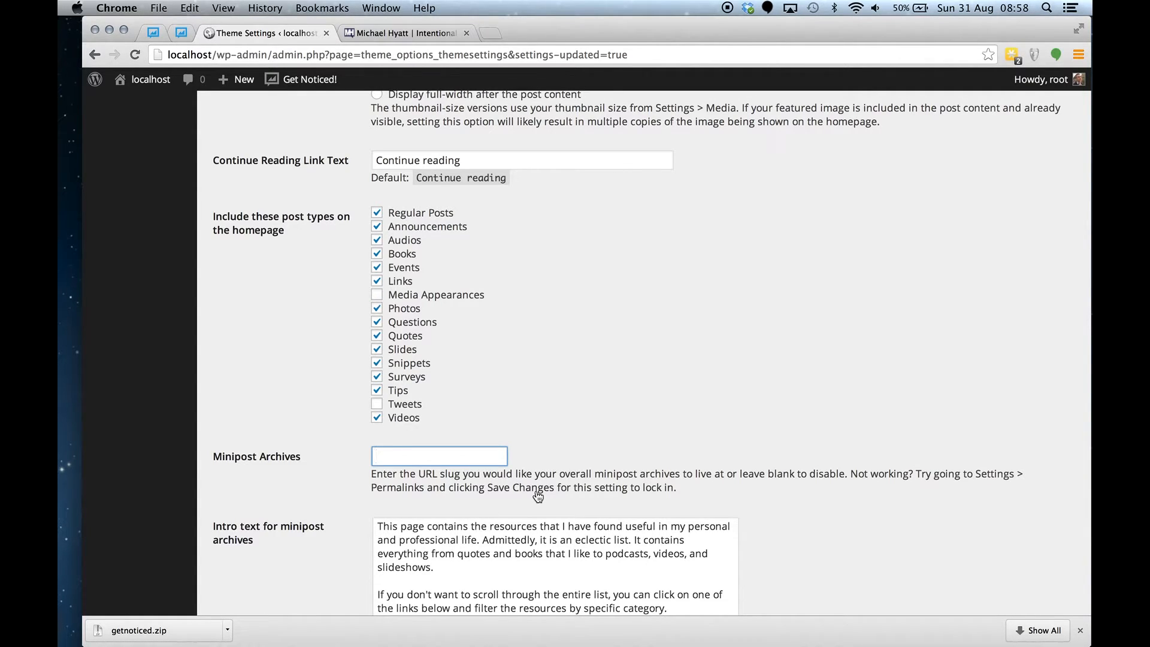
text(archive)
scroll(496, 447, down, 5)
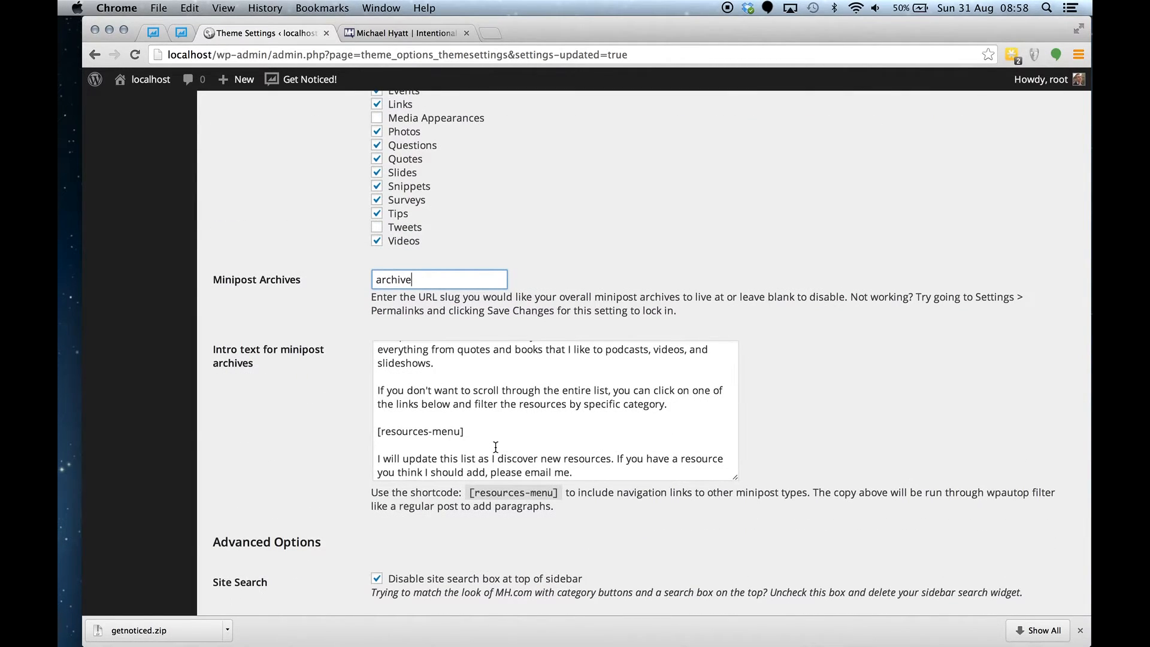
scroll(522, 443, up, 3)
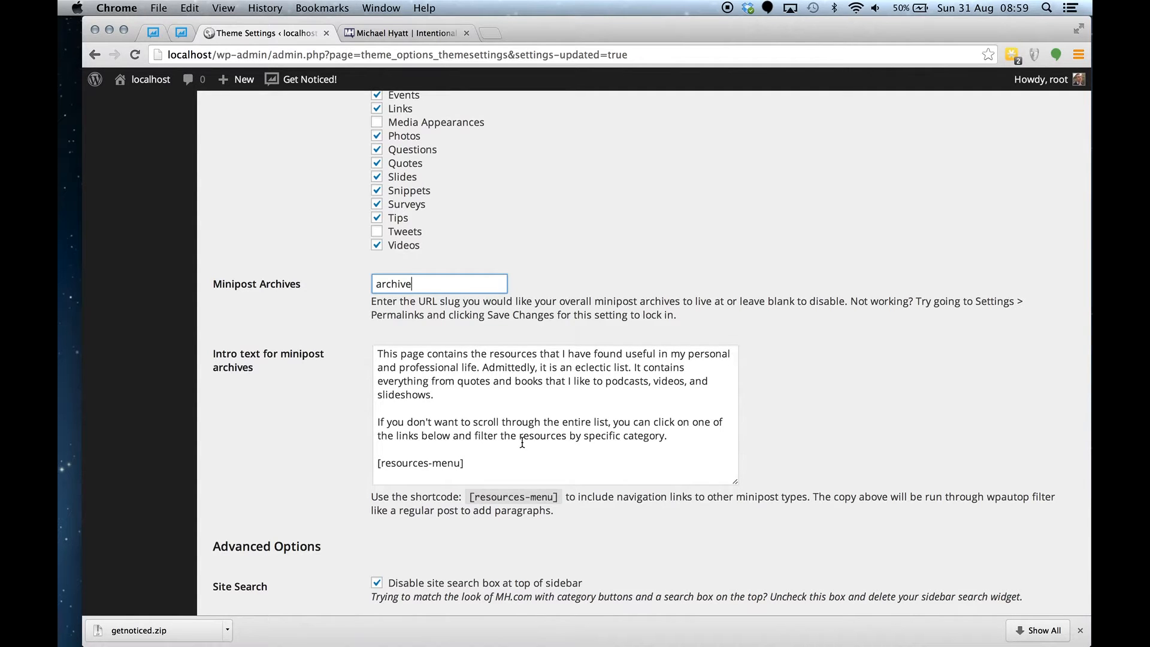
scroll(521, 443, down, 5)
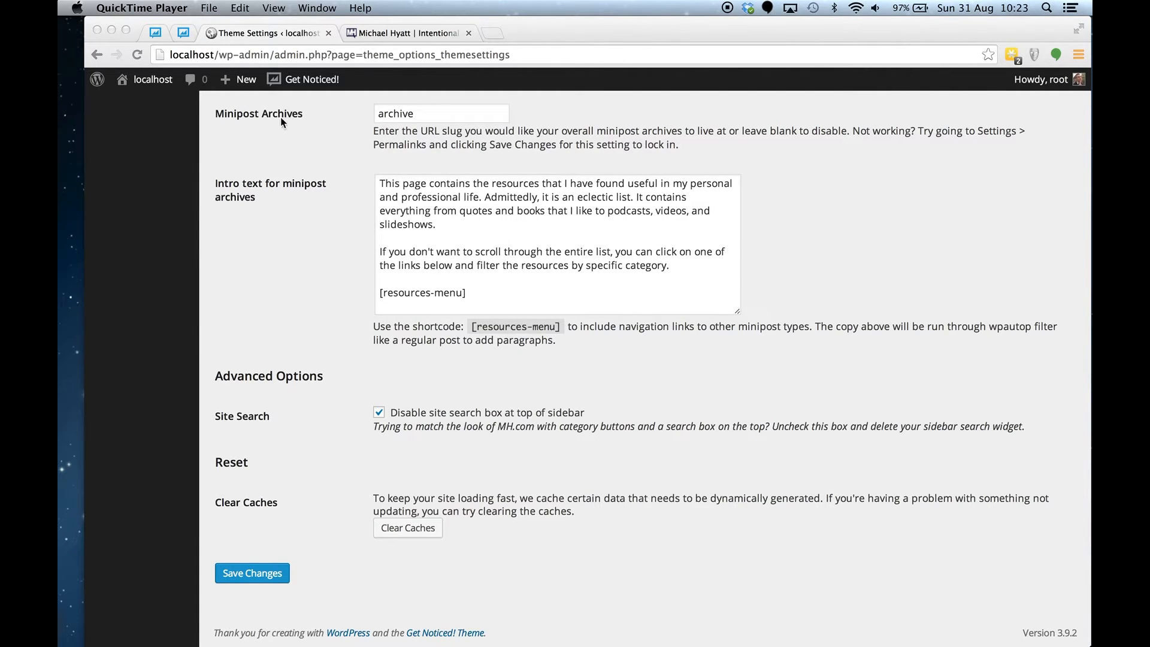
- Load localhost/archive in a new browser tab to test the minipost archives address
click(492, 33)
key(super+t)
text(localhost)
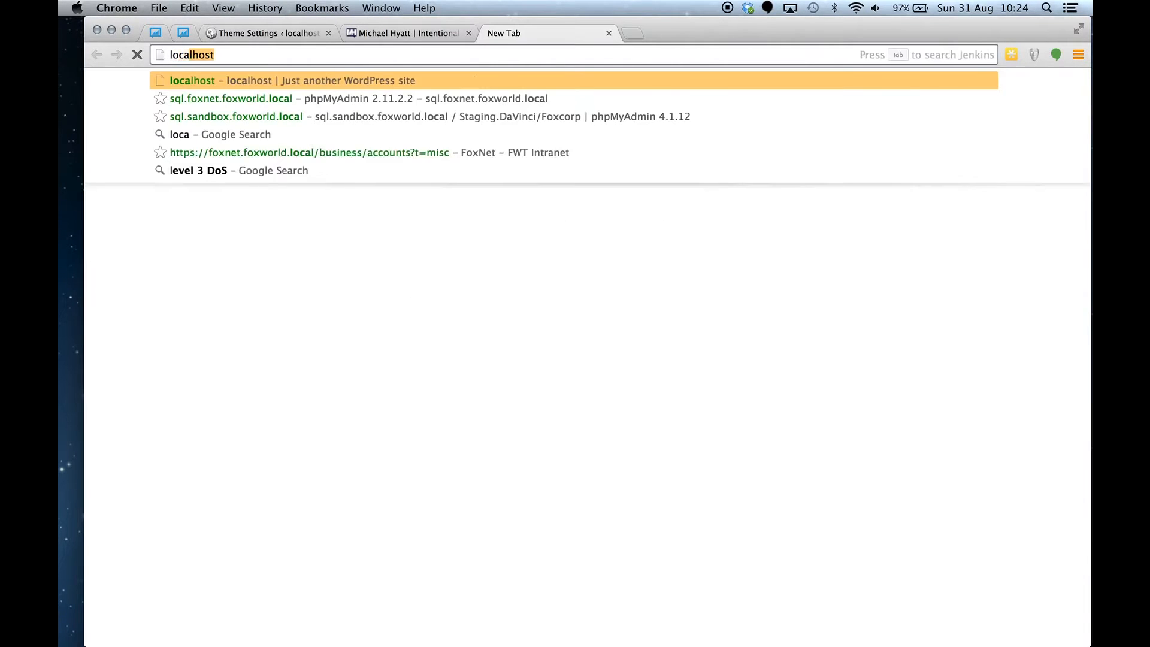
text(/a)
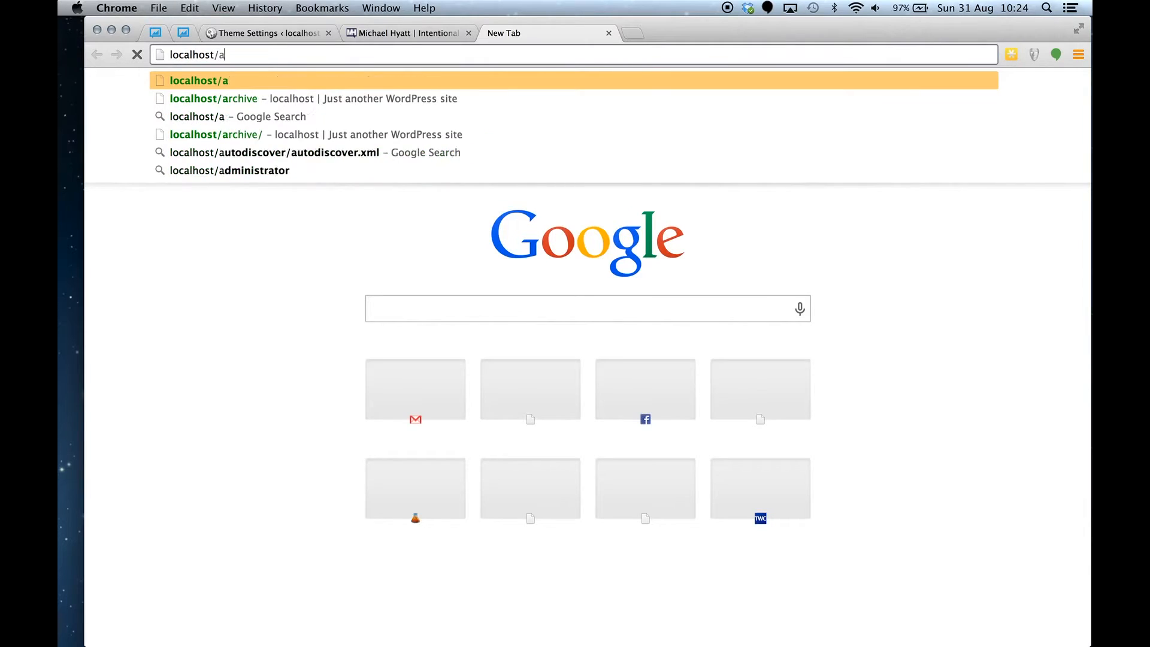
text(rchive)
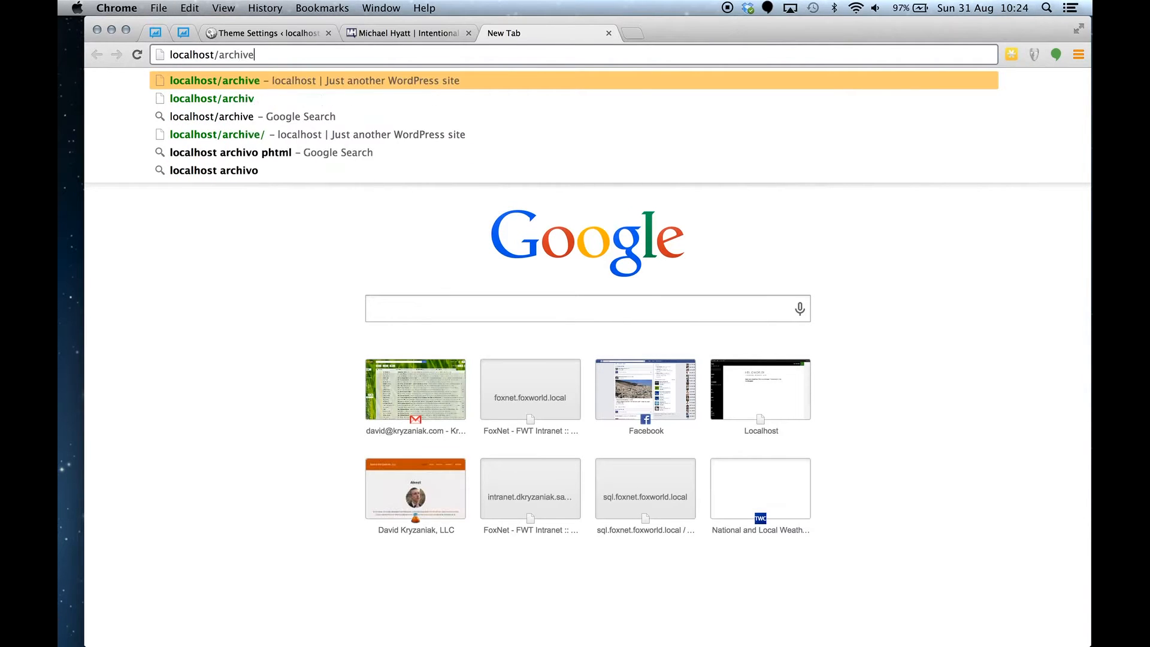
key(Return)
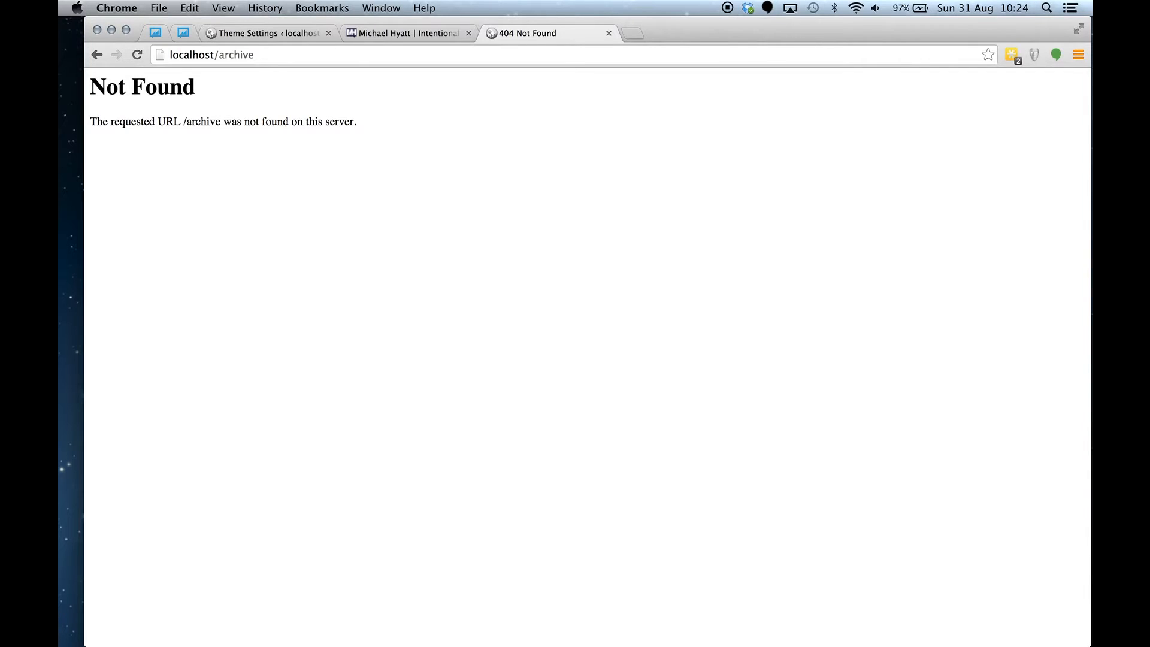
- Return to the WordPress admin and open the Permalink Settings
click(225, 35)
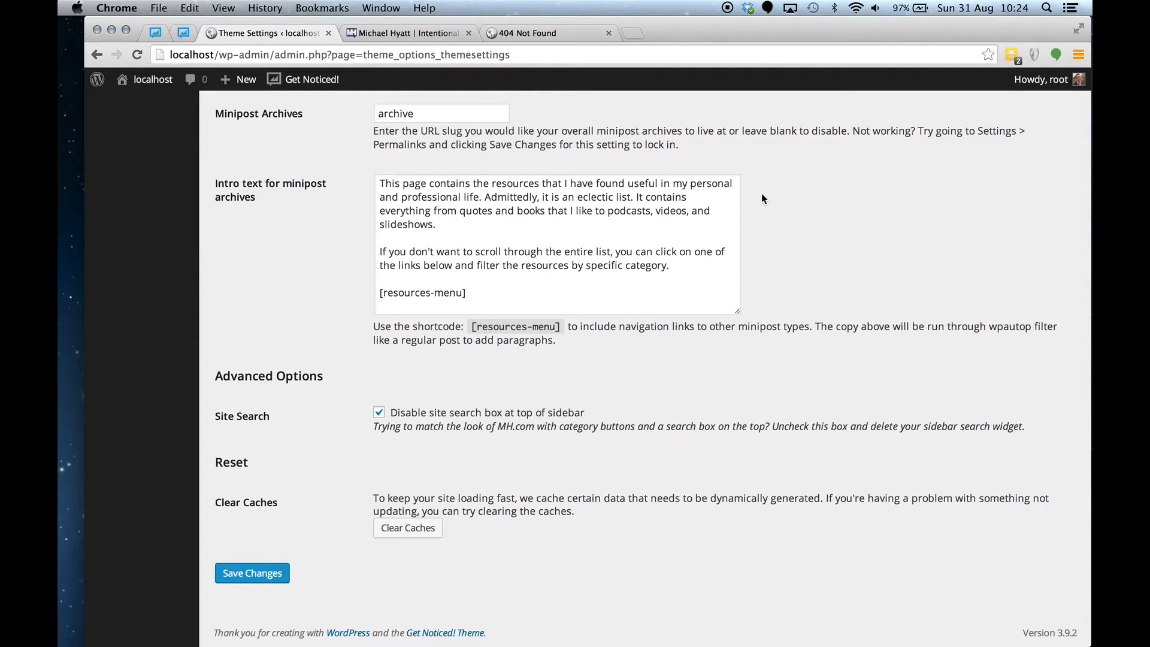
scroll(762, 198, up, 5)
scroll(760, 193, up, 5)
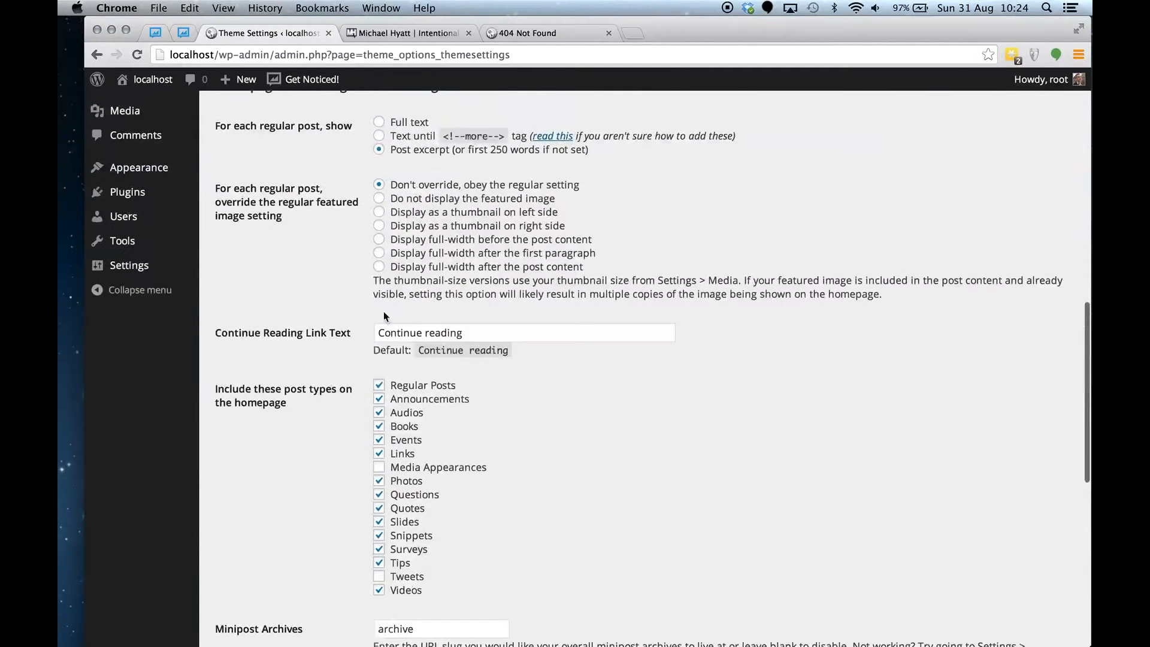
mouse_move(141, 276)
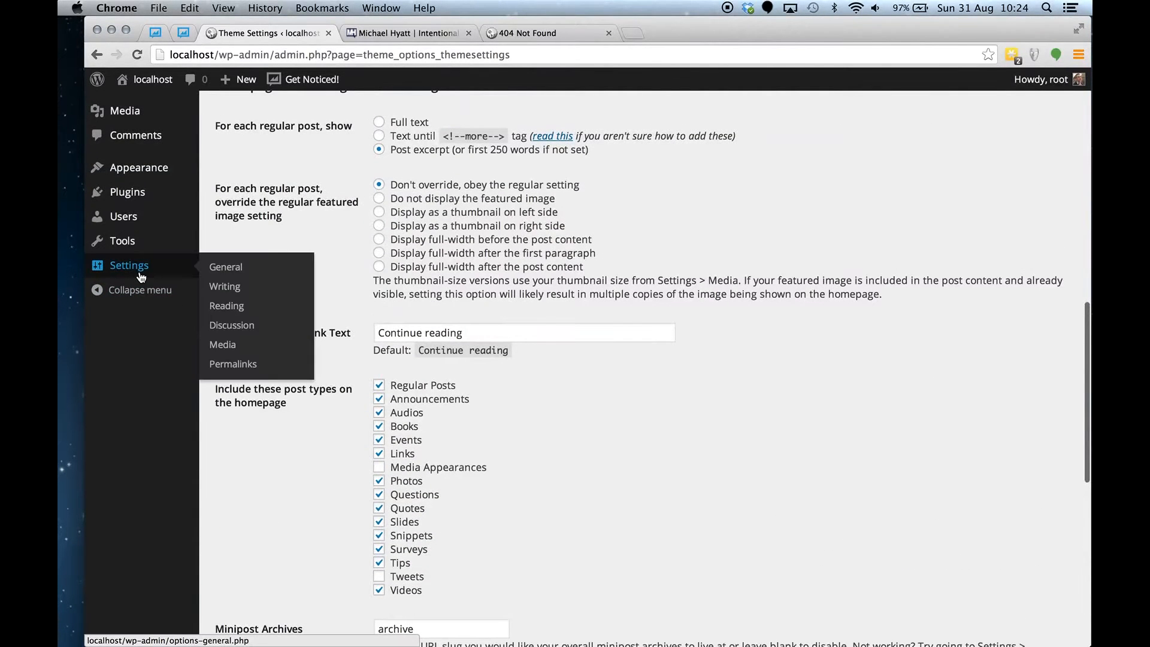
click(234, 367)
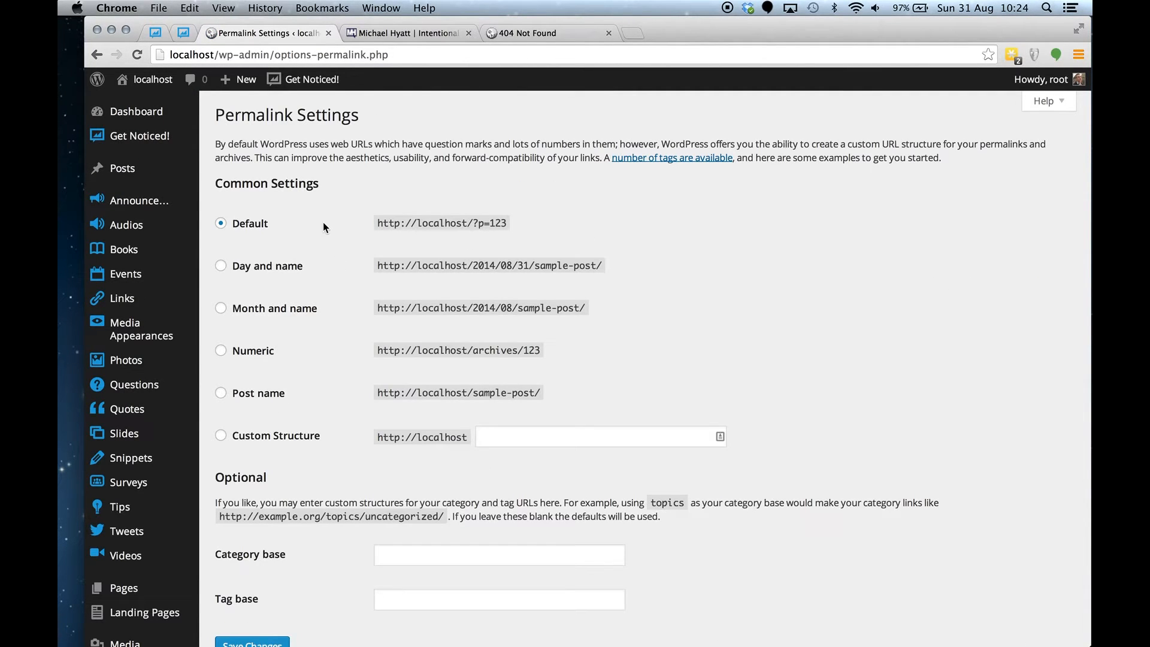
- Change the permalink structure from the default to Post name and save the changes
drag(376, 223, 527, 225)
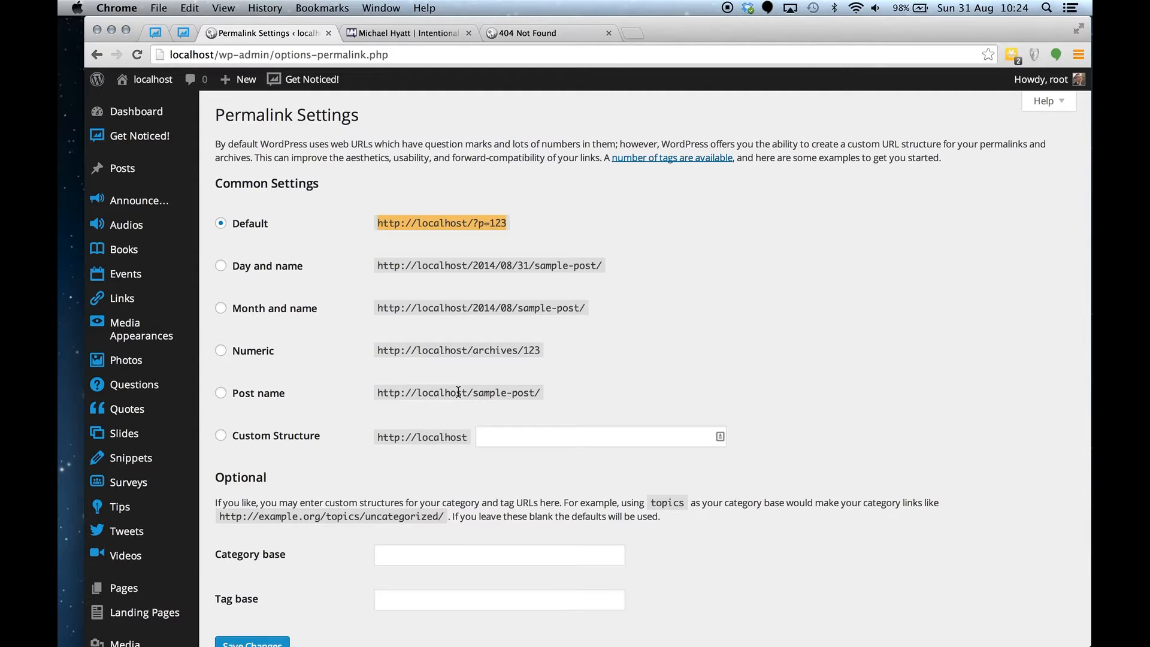
click(222, 394)
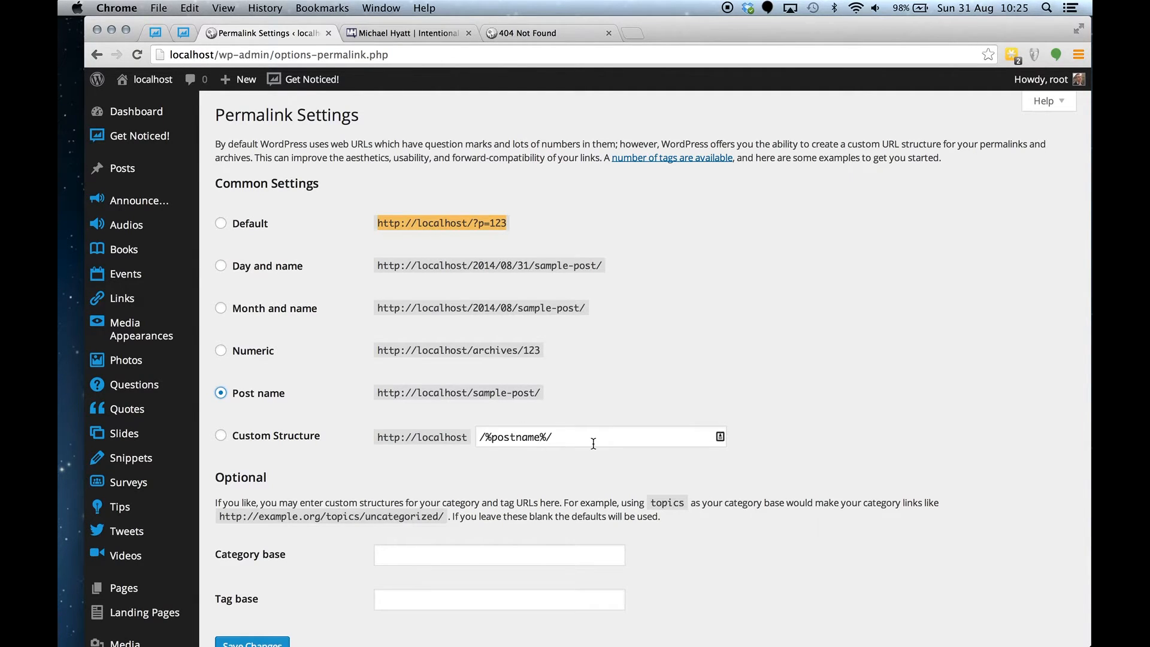
scroll(592, 443, down, 1)
scroll(593, 443, down, 4)
click(252, 508)
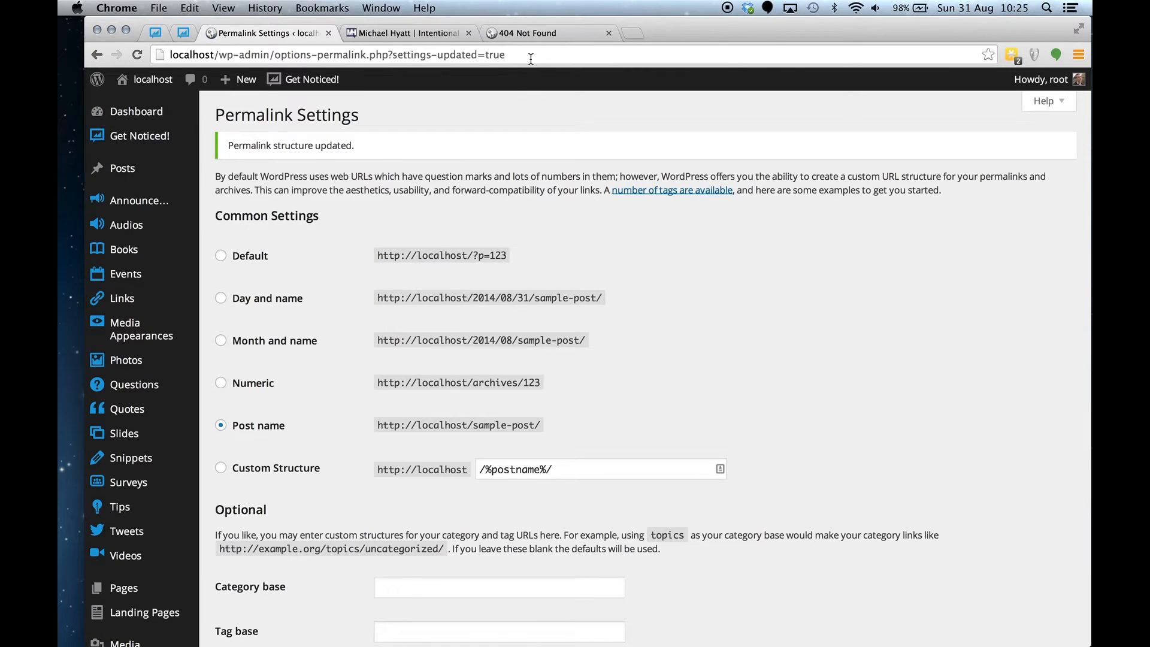
- Reload the localhost/archive page and examine its intro text and resource links
click(522, 32)
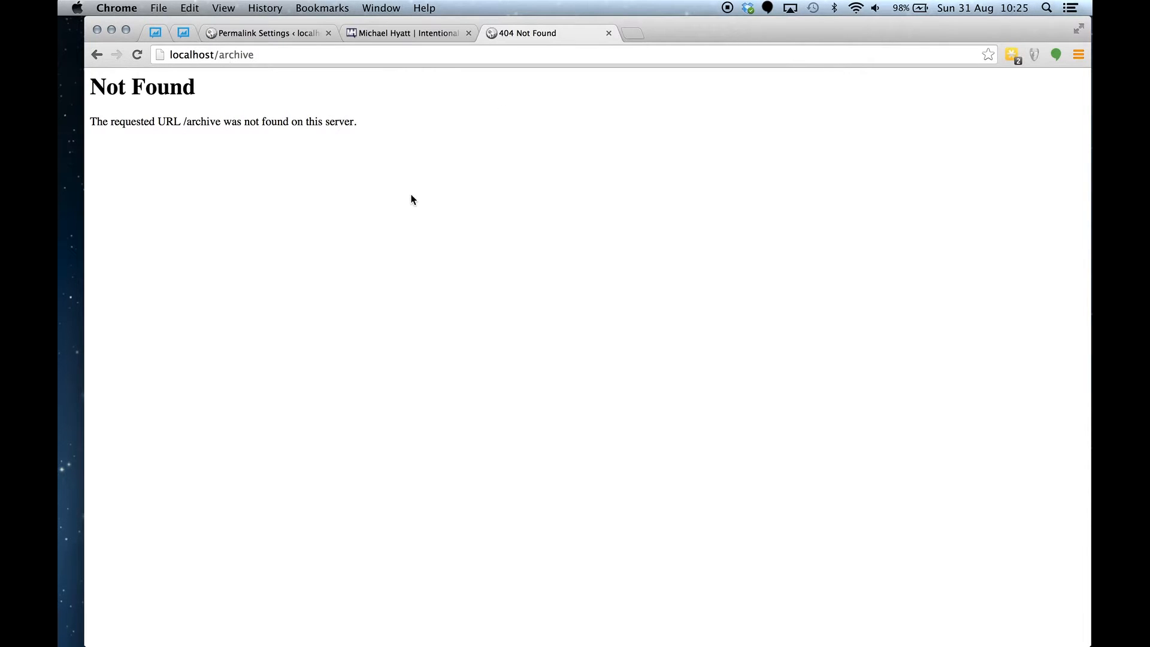
key(super+r)
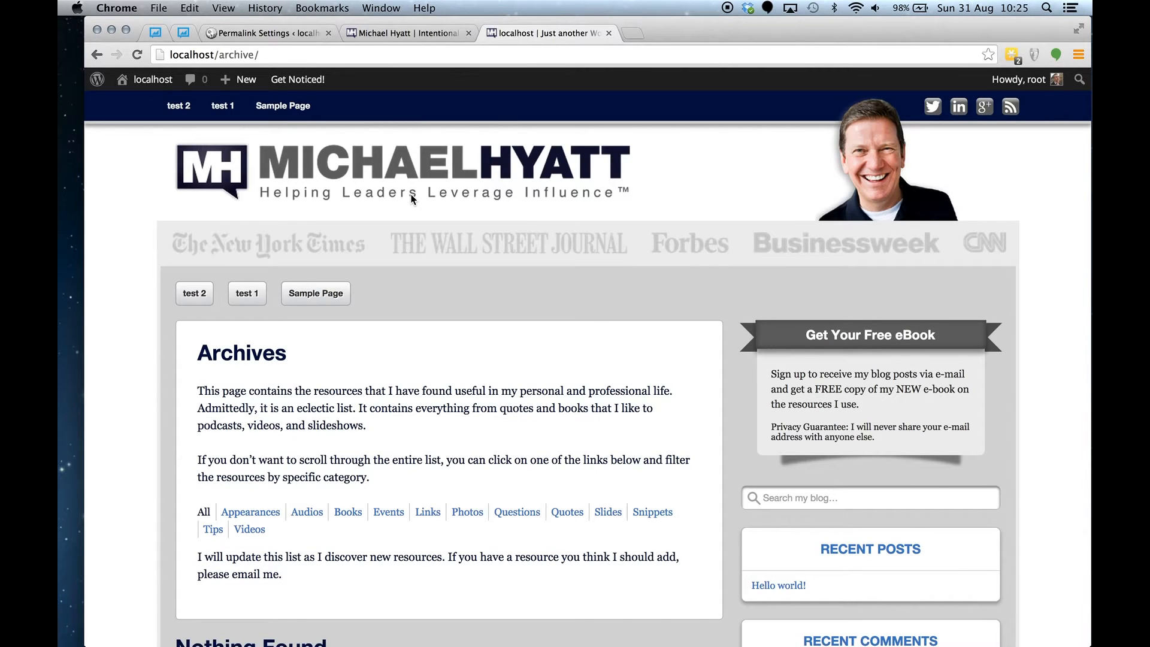
drag(197, 388, 372, 490)
scroll(398, 566, down, 5)
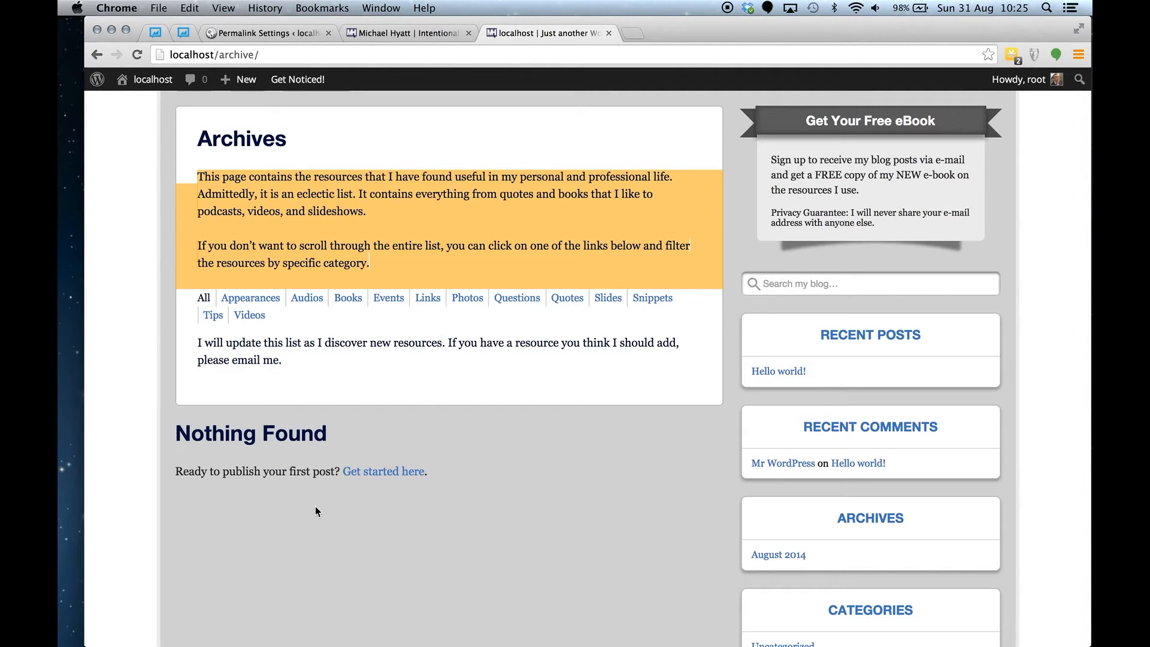
- View the Audios archive through the archive page's resource links and close that browser tab
click(311, 301)
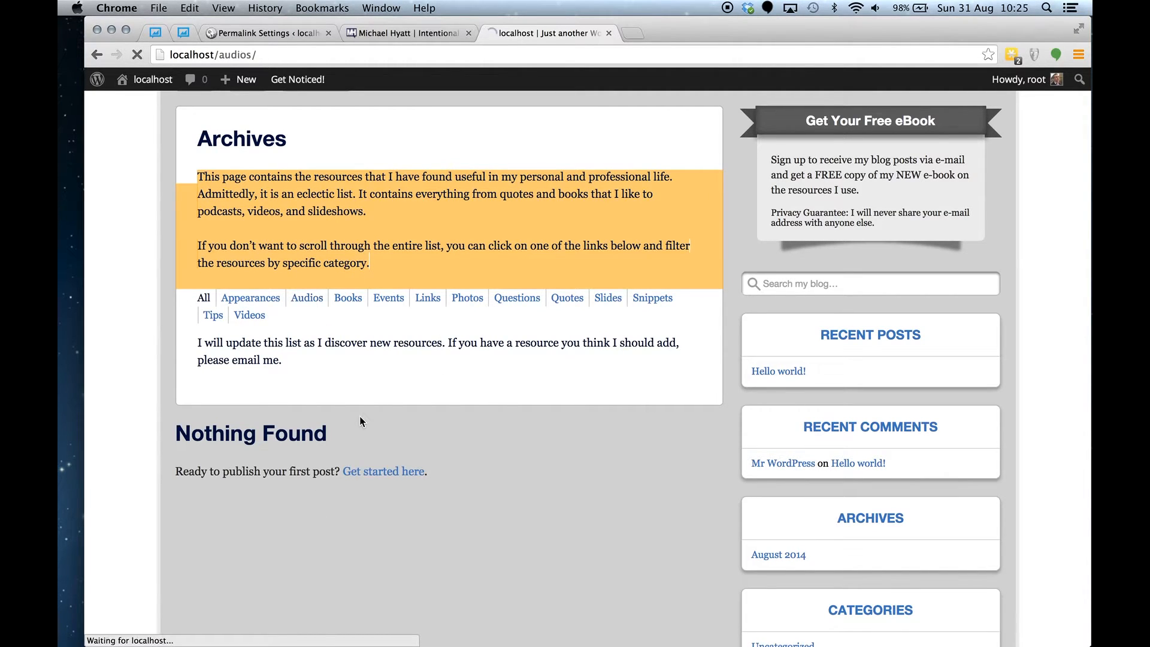
scroll(365, 488, down, 5)
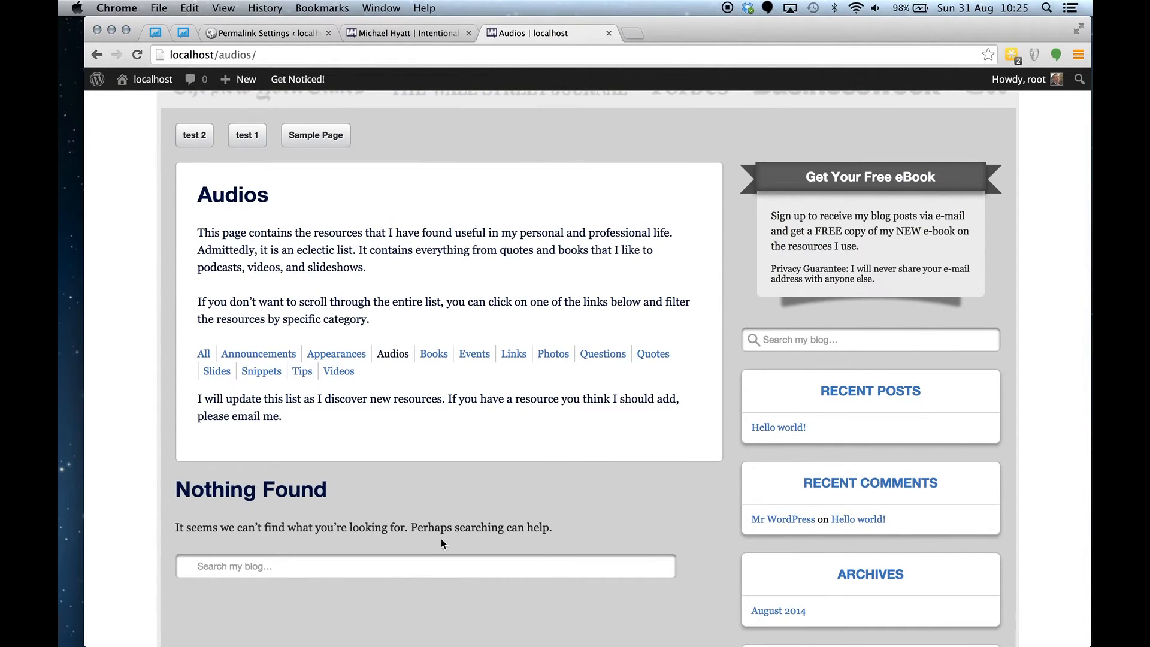
scroll(443, 479, up, 5)
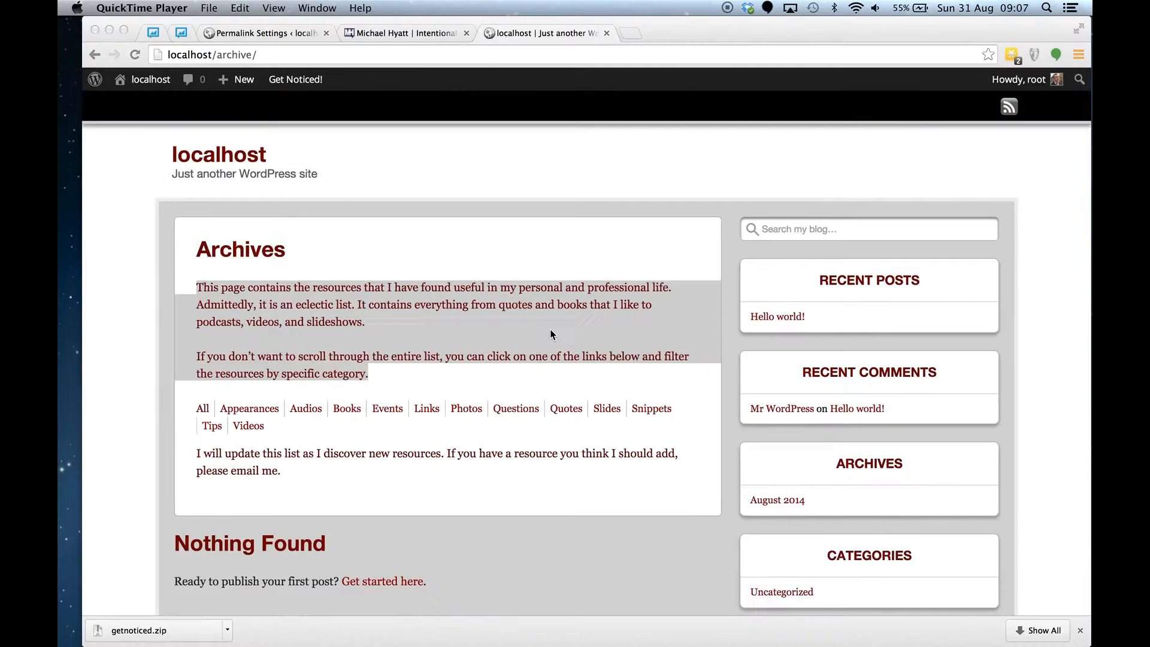
click(606, 34)
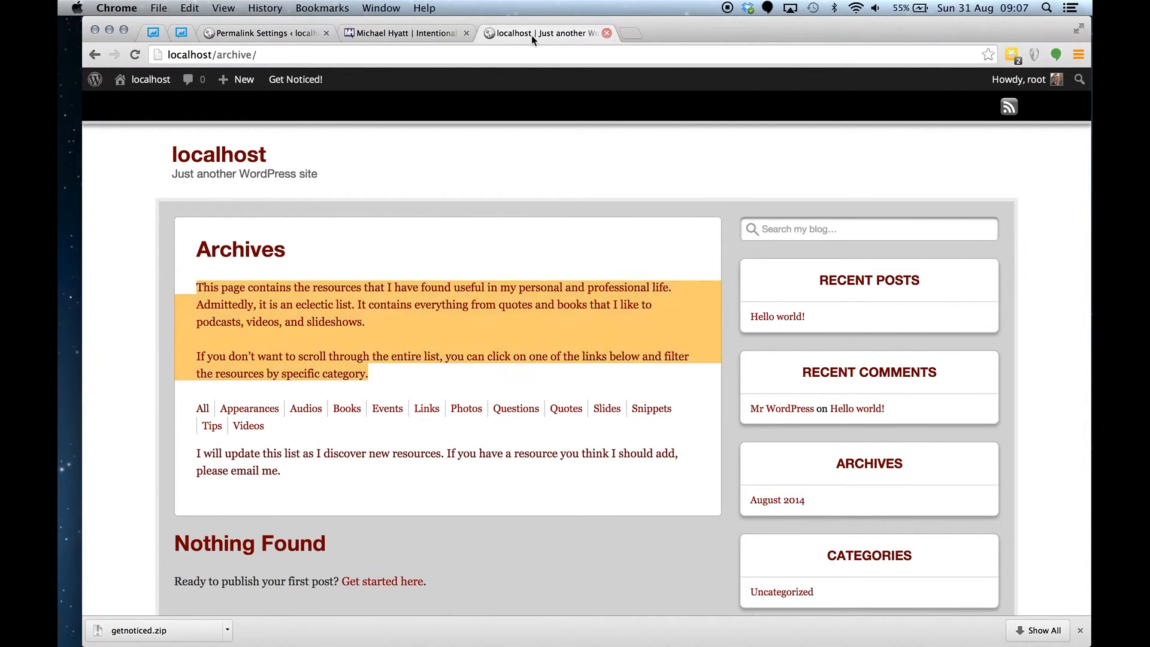
- Close the localhost archive tab and open the Get Noticed! theme's Social Media settings in the WordPress admin
click(606, 34)
click(270, 34)
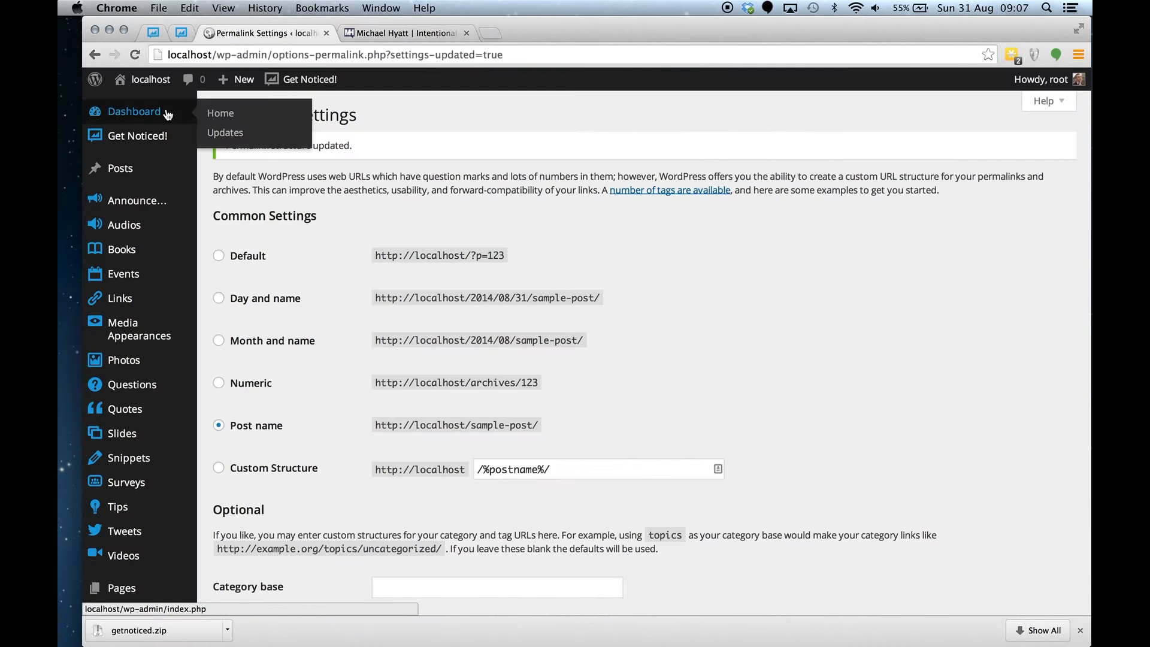
mouse_move(170, 136)
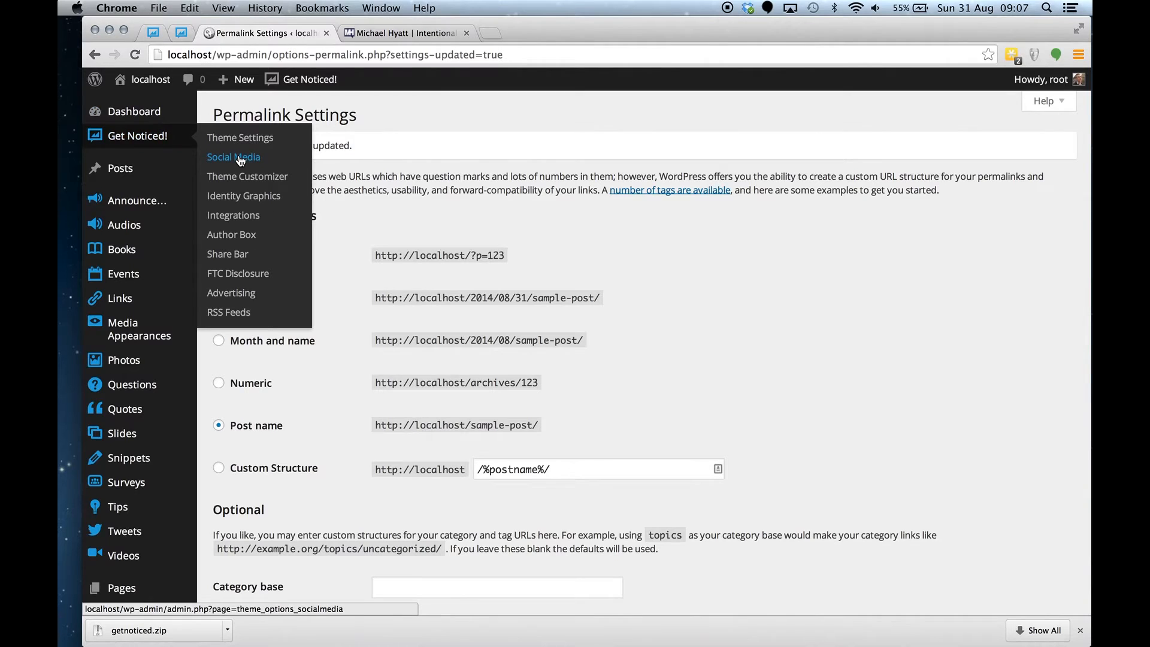
click(272, 162)
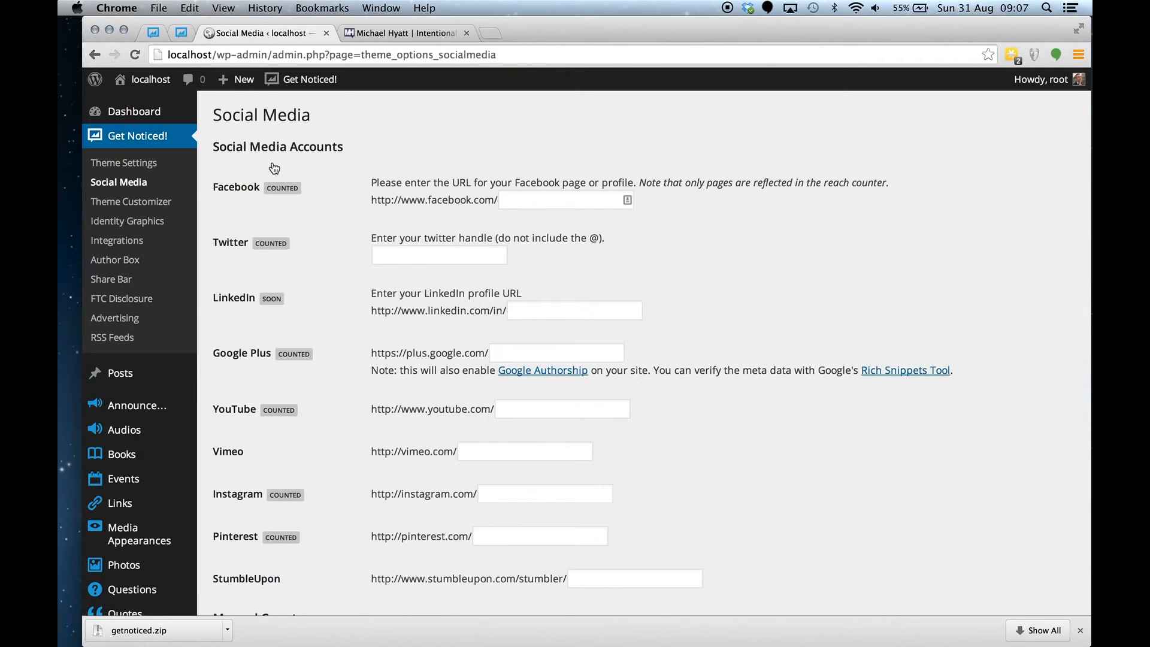
scroll(353, 293, down, 10)
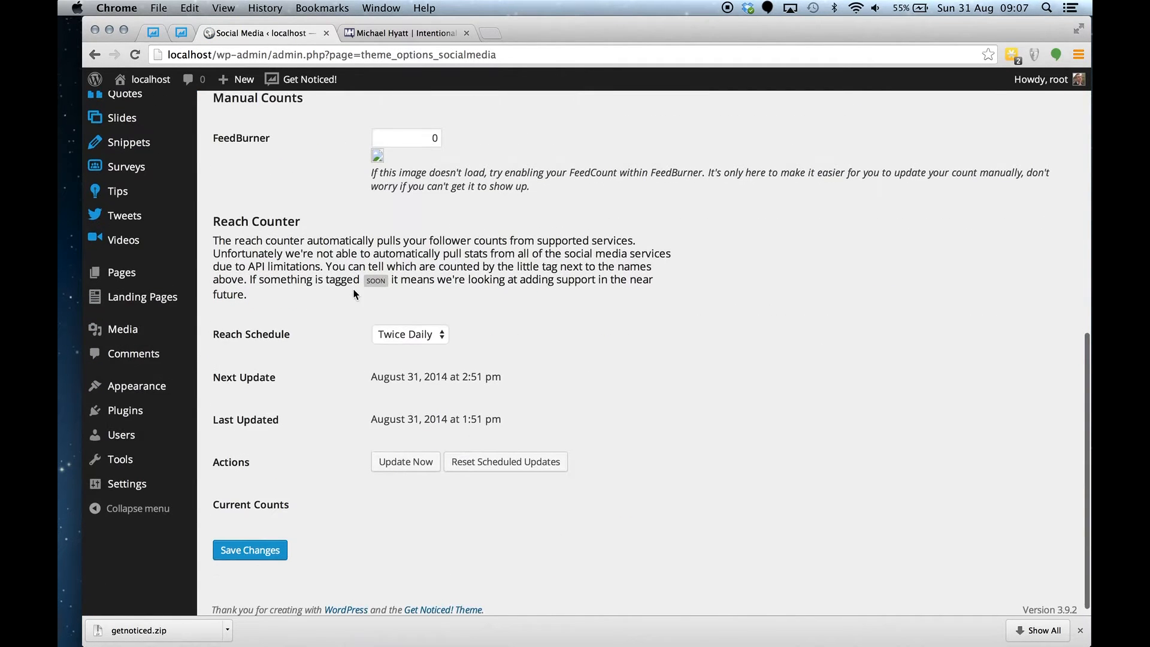
scroll(353, 294, up, 10)
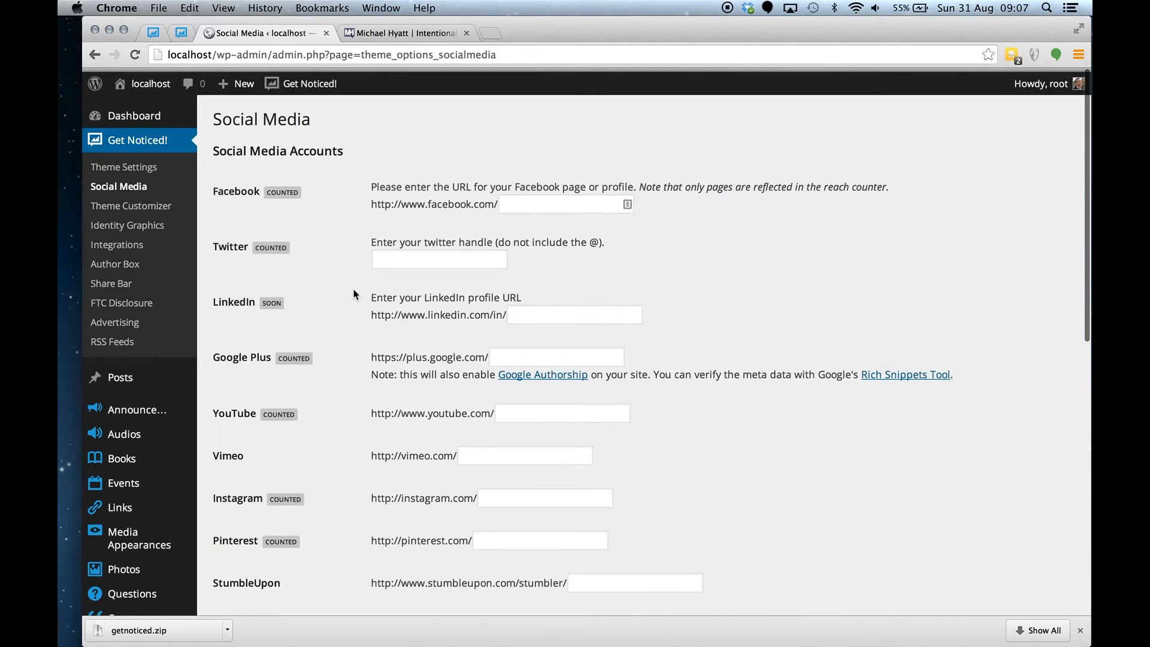
- Enter the site owner's Twitter handle without the @ and their LinkedIn profile name
click(473, 256)
text(dave)
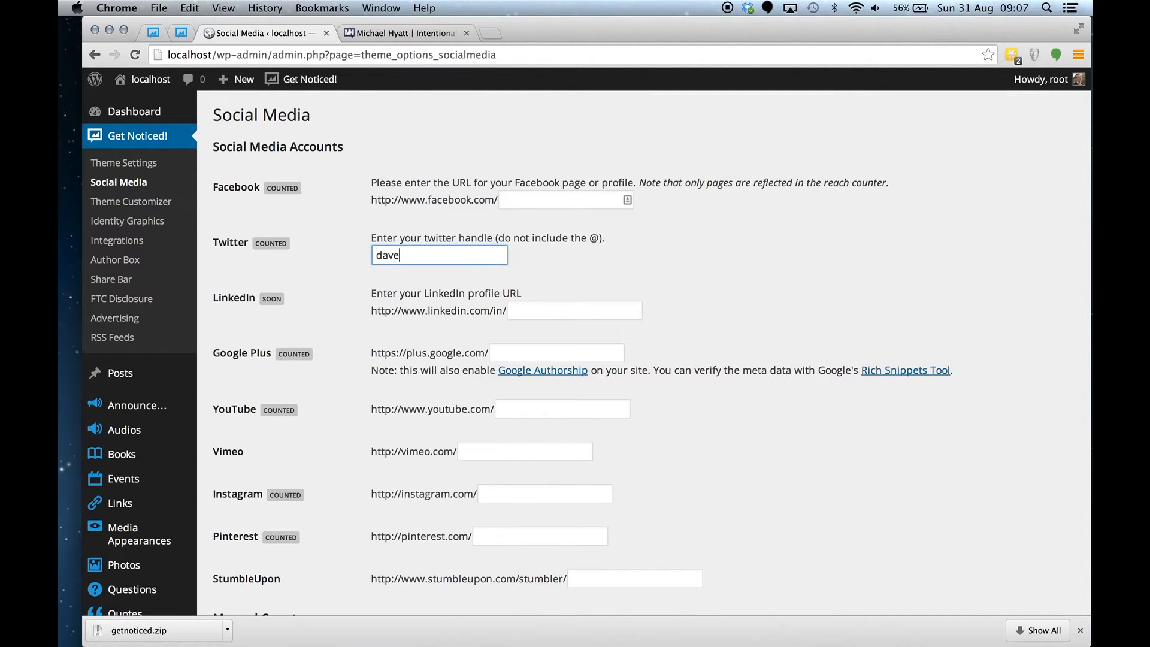
text(_kz)
click(557, 311)
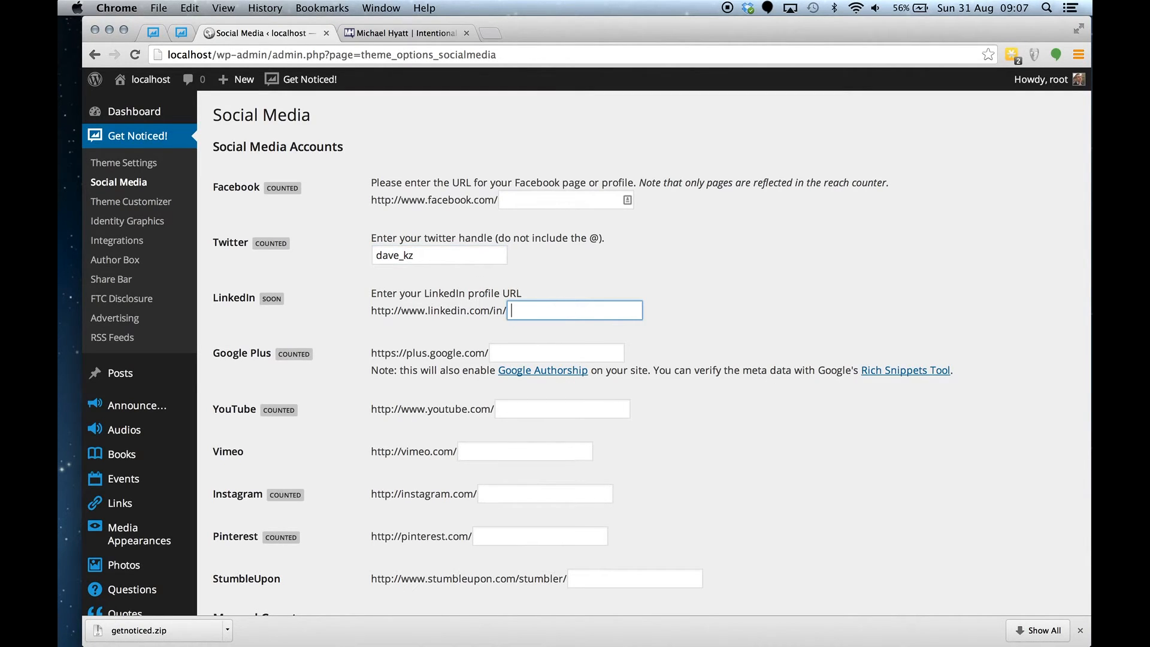
text(davidkryzaniak)
- Enter the site owner's Google Plus and Pinterest usernames in the social media accounts
click(557, 353)
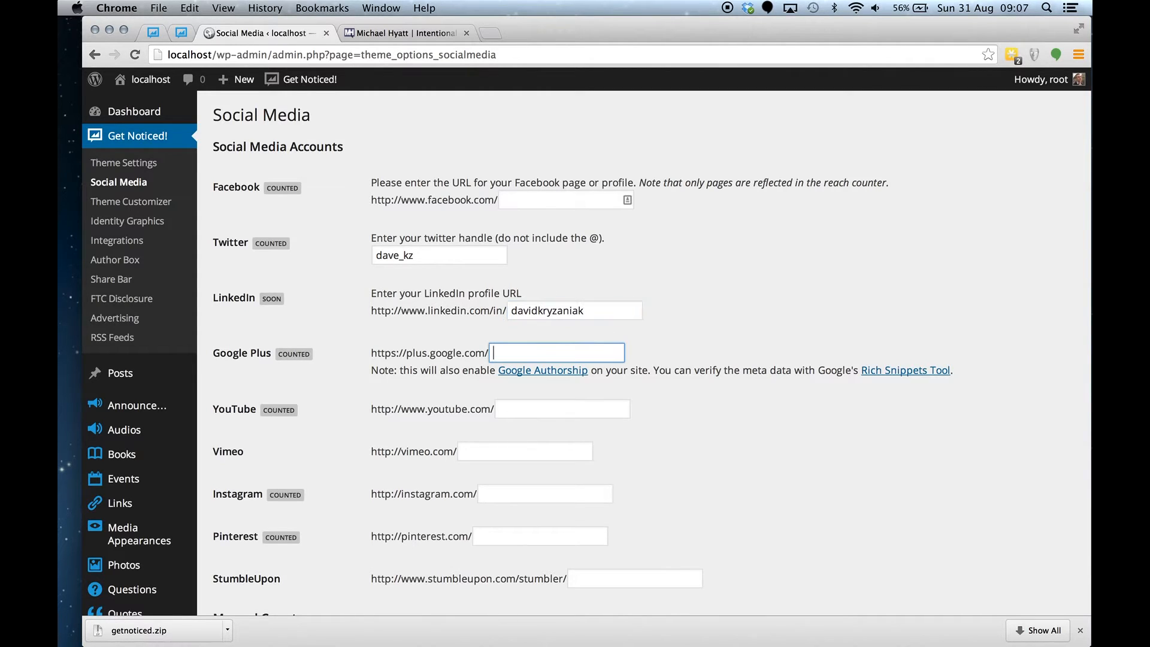
text(dkryzaniak)
click(580, 532)
text(dkry)
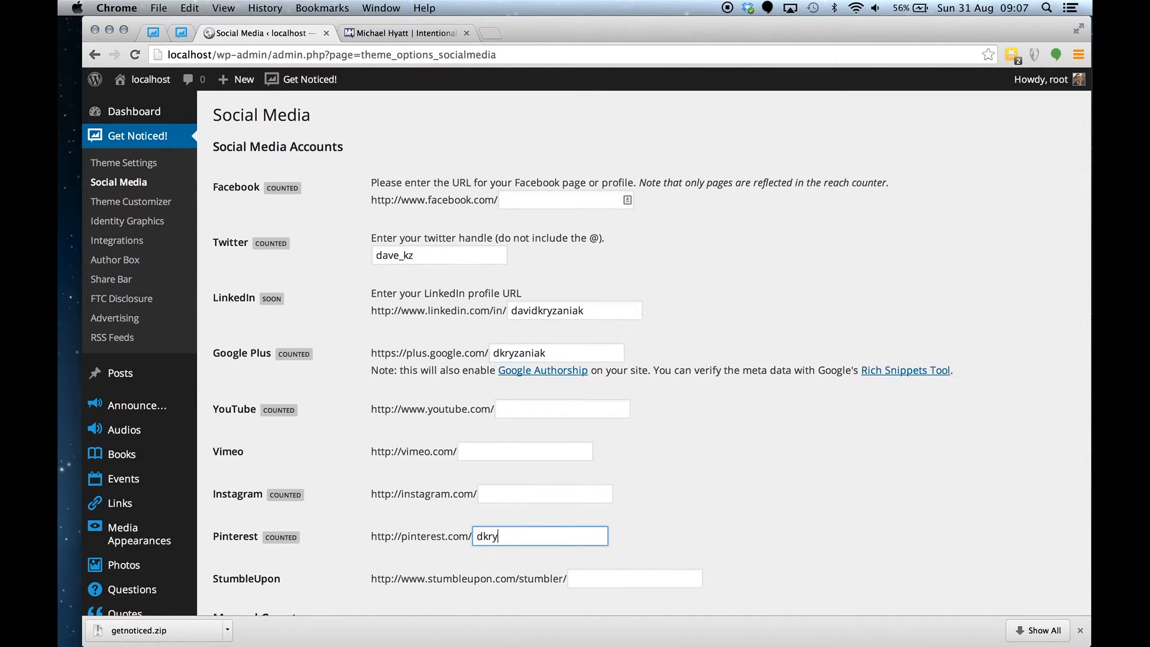
text(zanial)
- Examine which social accounts are counted, the FeedBurner manual count, and the Reach Counter explanation and schedule
scroll(697, 520, down, 3)
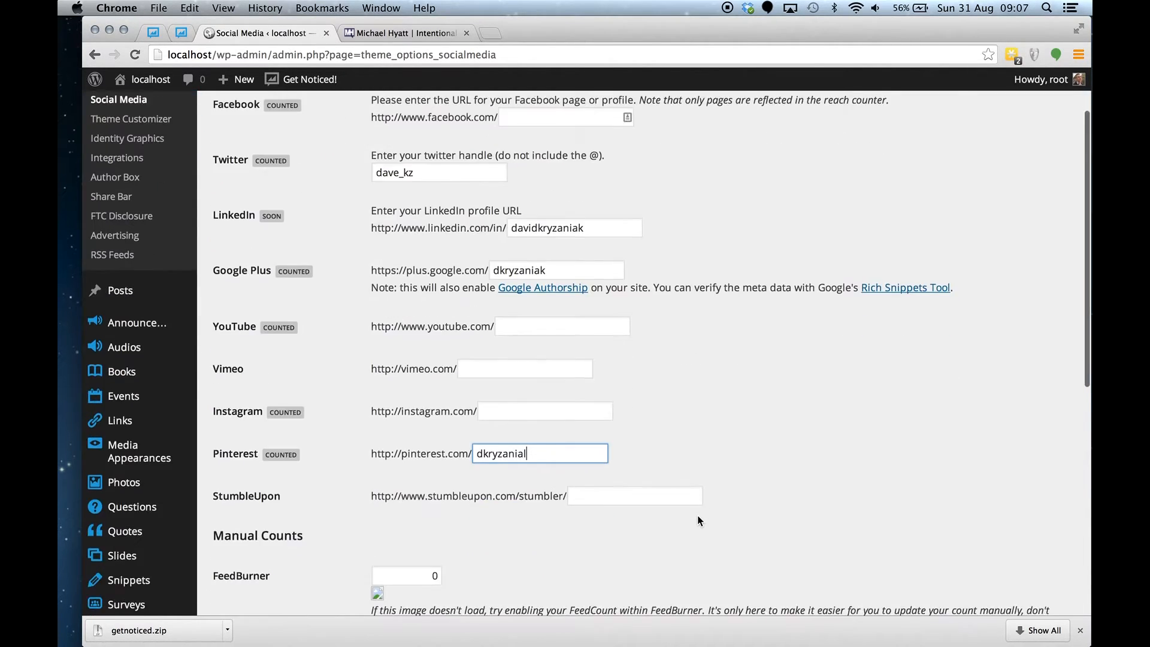
scroll(697, 518, down, 5)
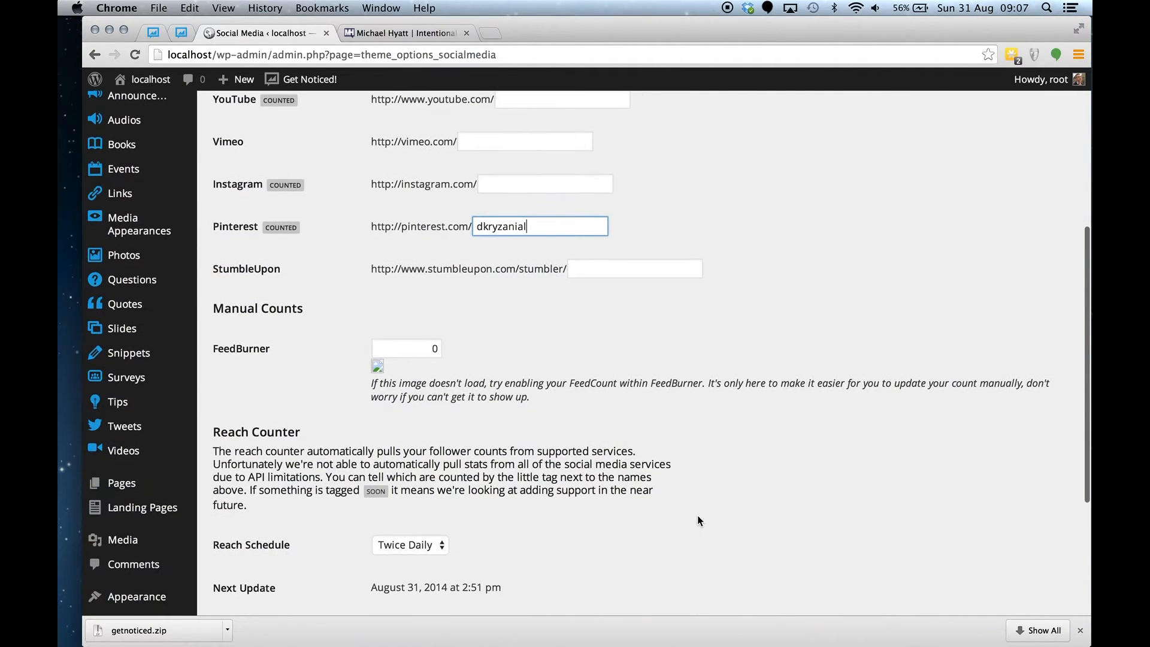
scroll(488, 326, up, 1)
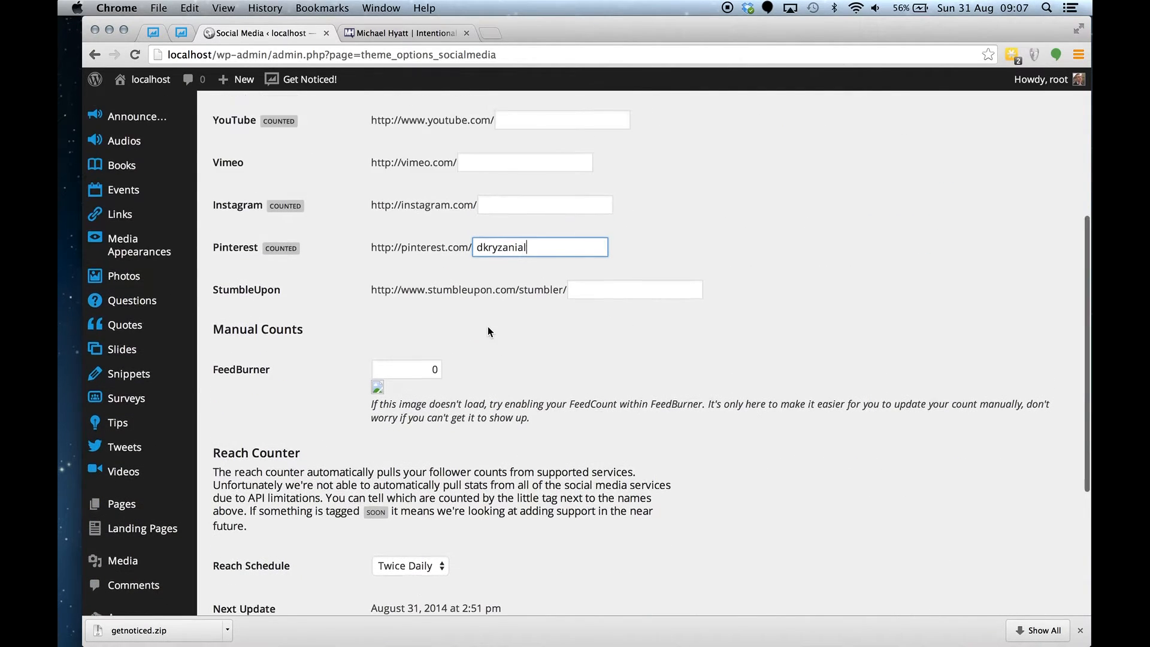
scroll(487, 326, up, 5)
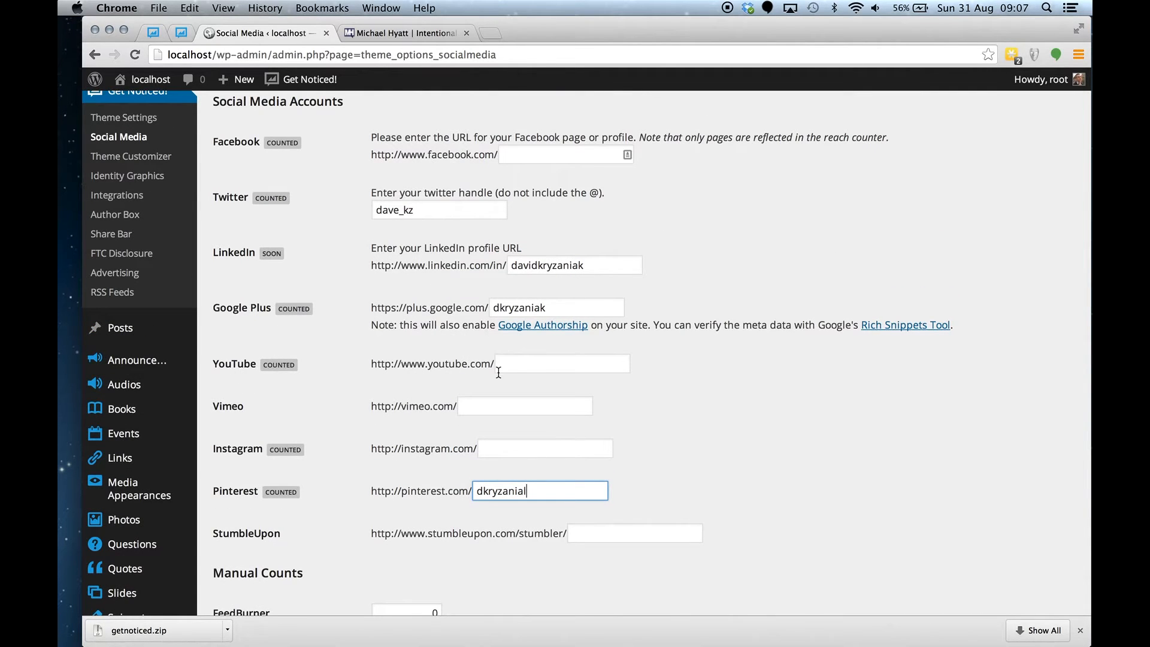
scroll(498, 373, down, 1)
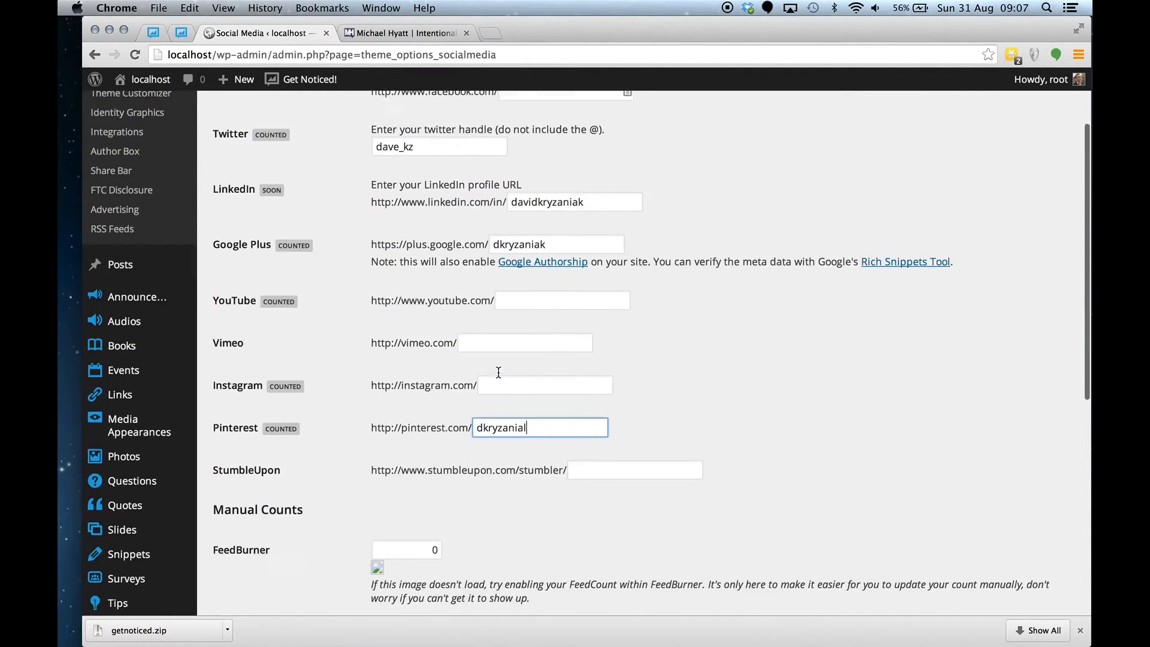
scroll(498, 372, down, 2)
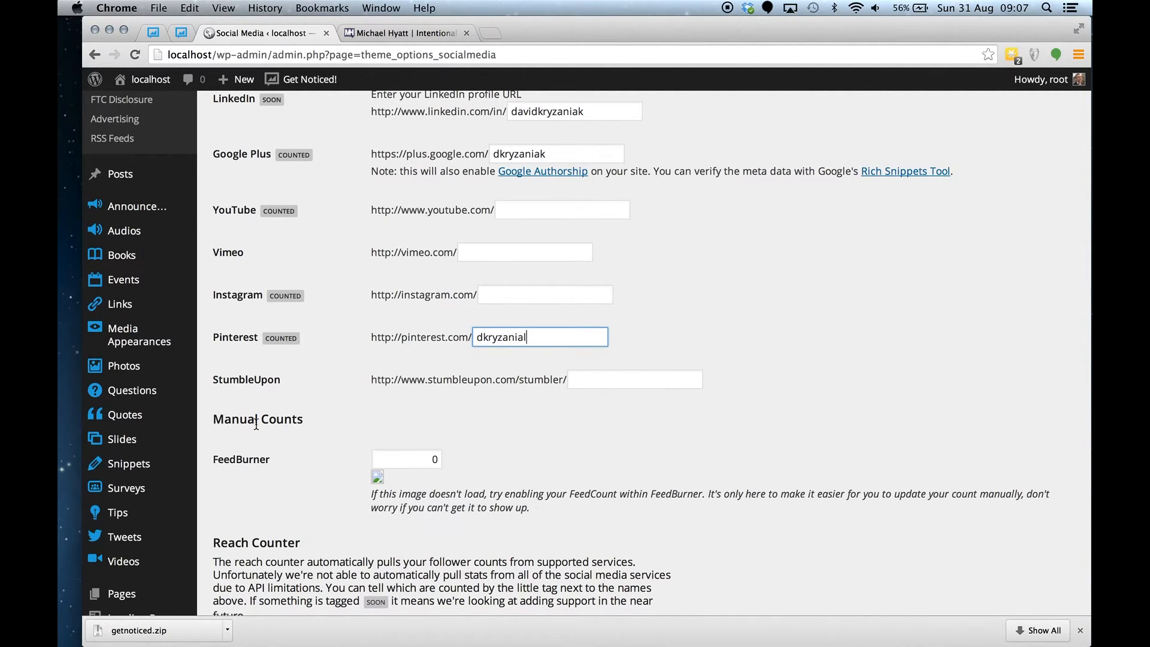
scroll(257, 424, down, 4)
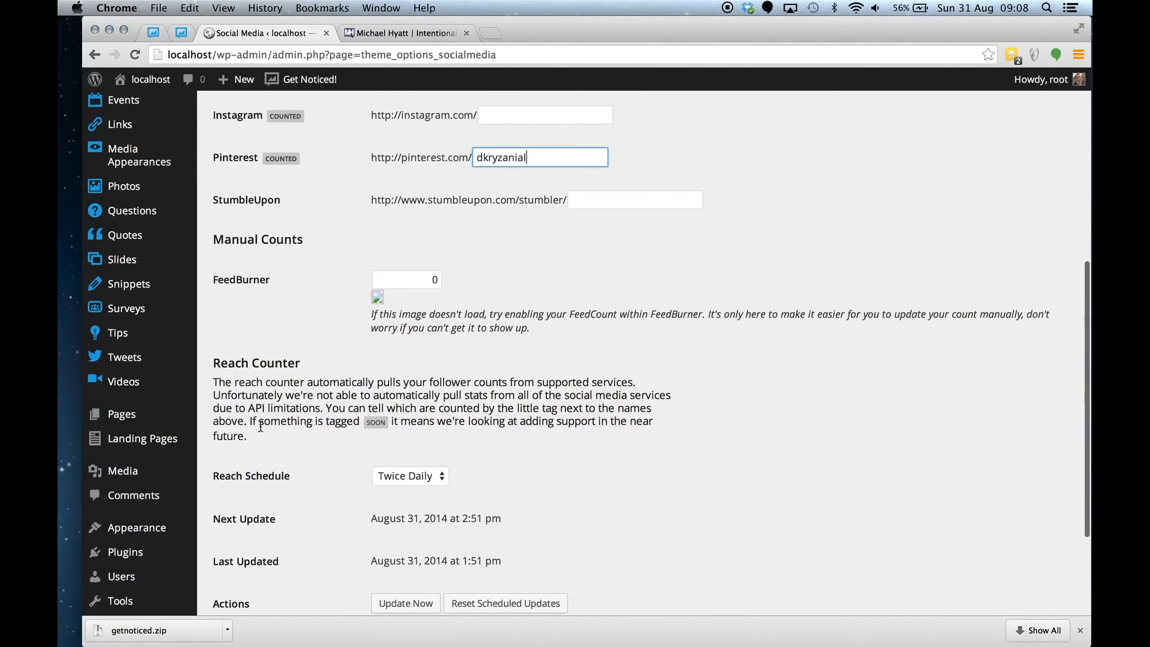
scroll(261, 426, down, 1)
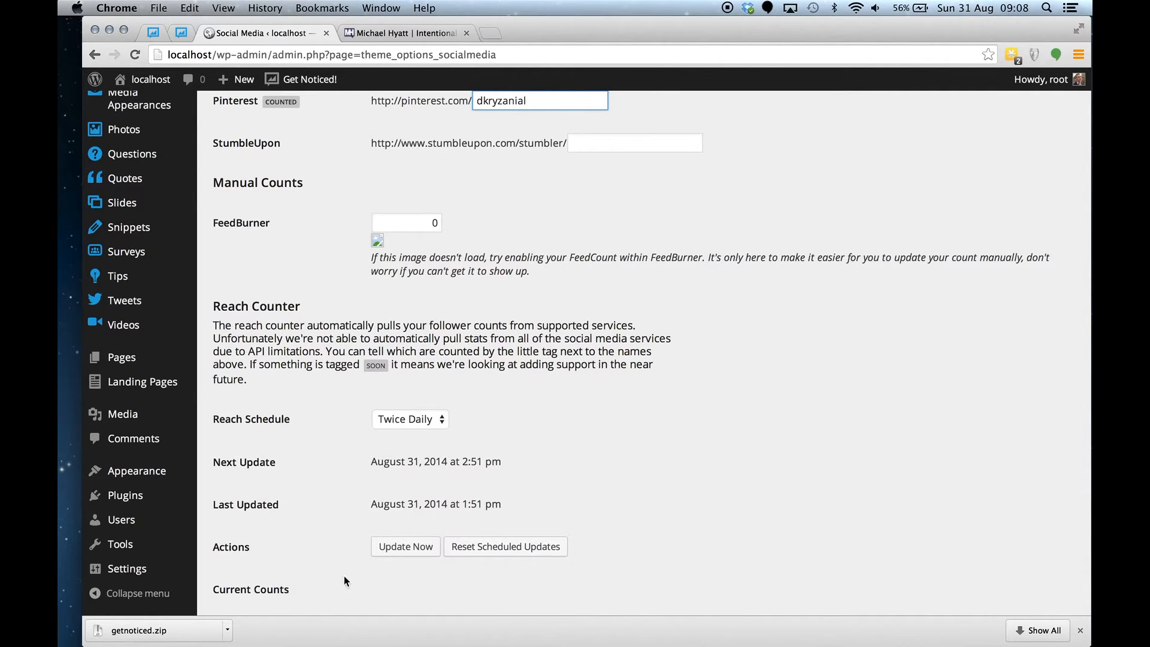
- Save the social media settings and run an immediate Reach Counter update to refresh the current counts
scroll(312, 554, down, 3)
click(250, 542)
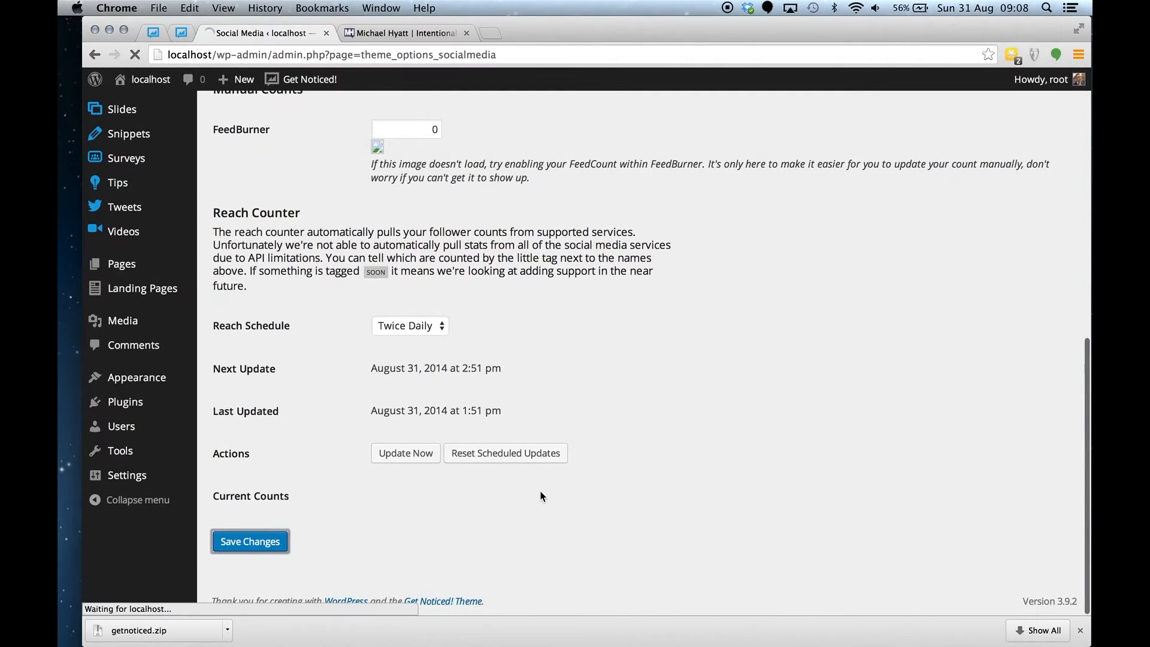
scroll(540, 495, down, 3)
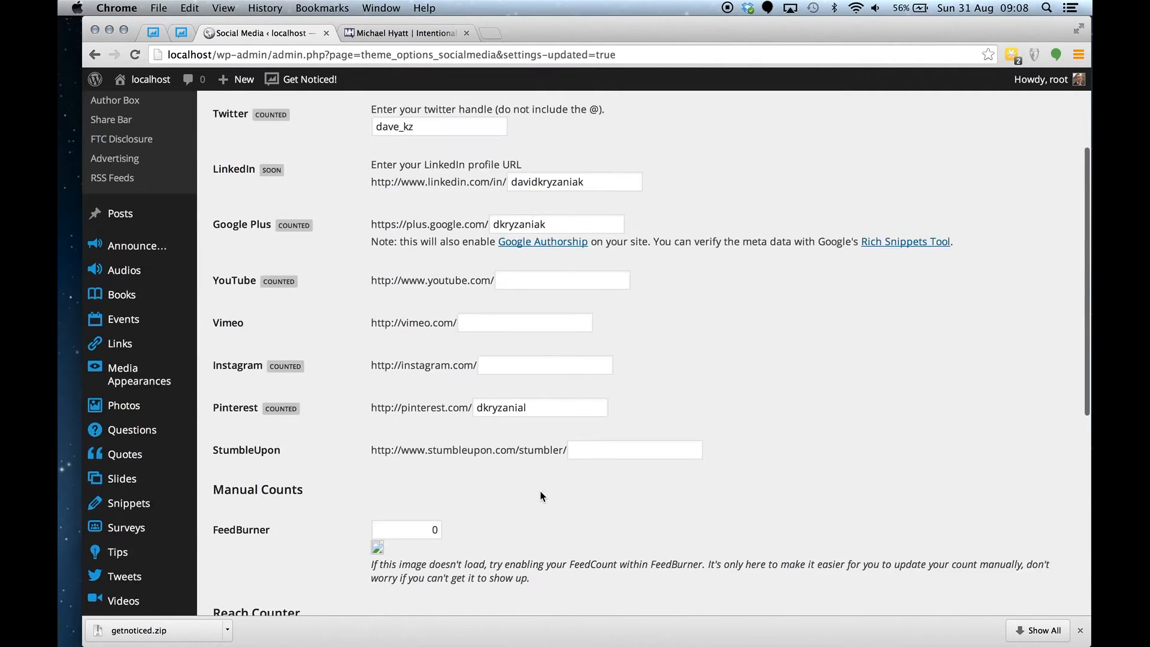
scroll(541, 495, down, 5)
click(429, 456)
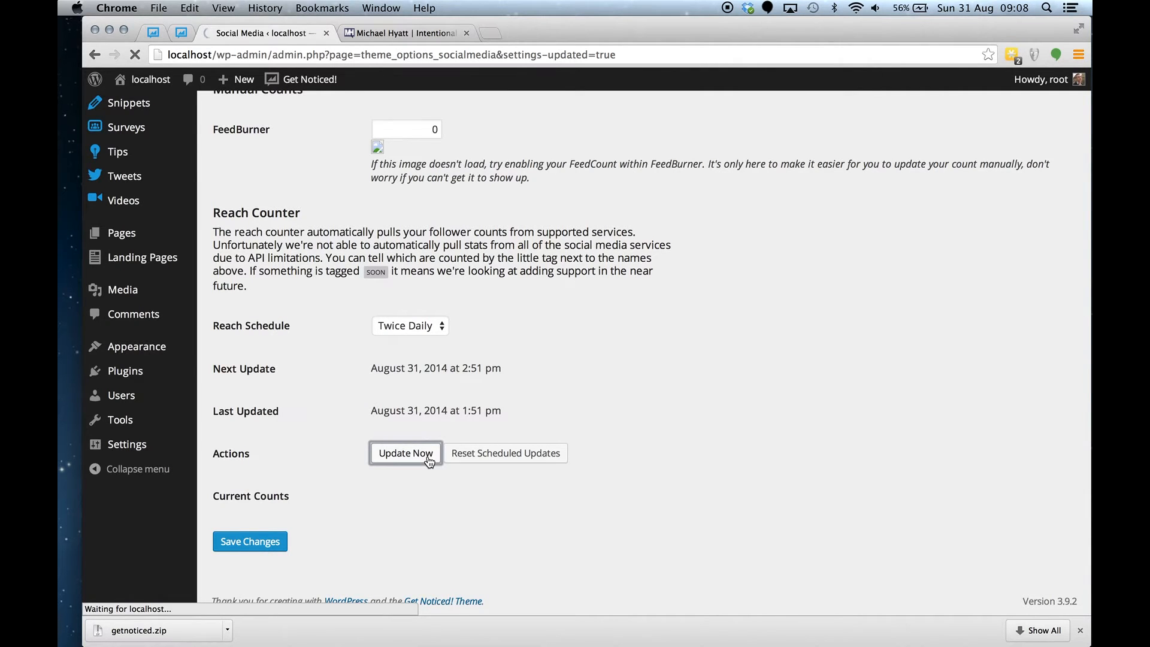
scroll(428, 461, down, 10)
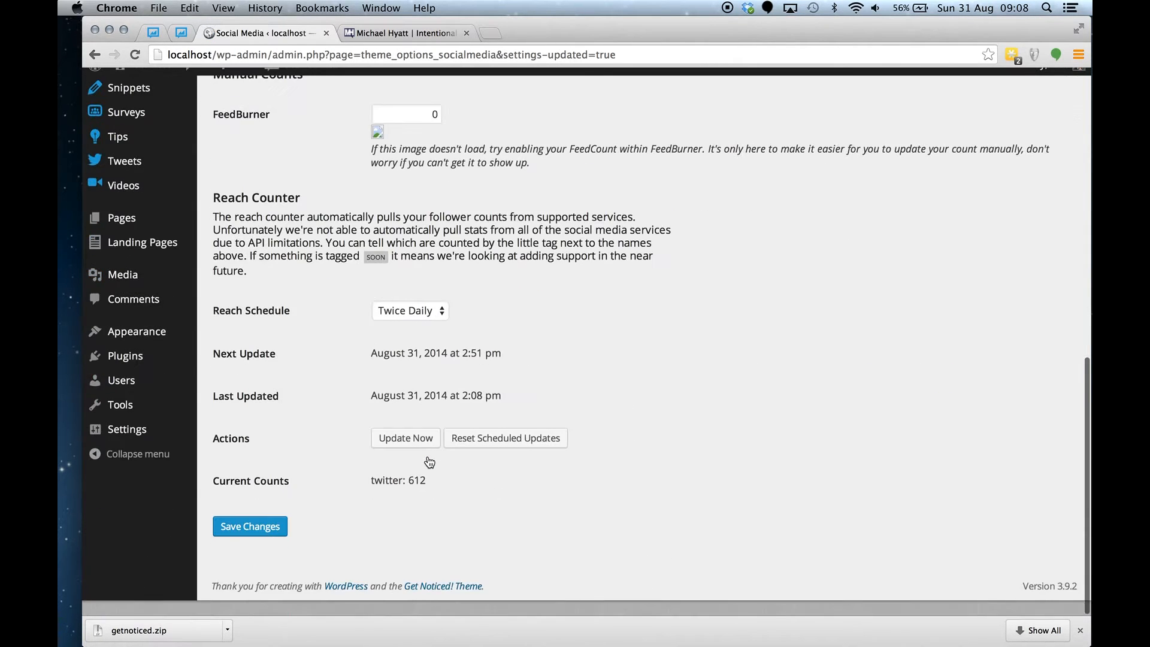
click(264, 508)
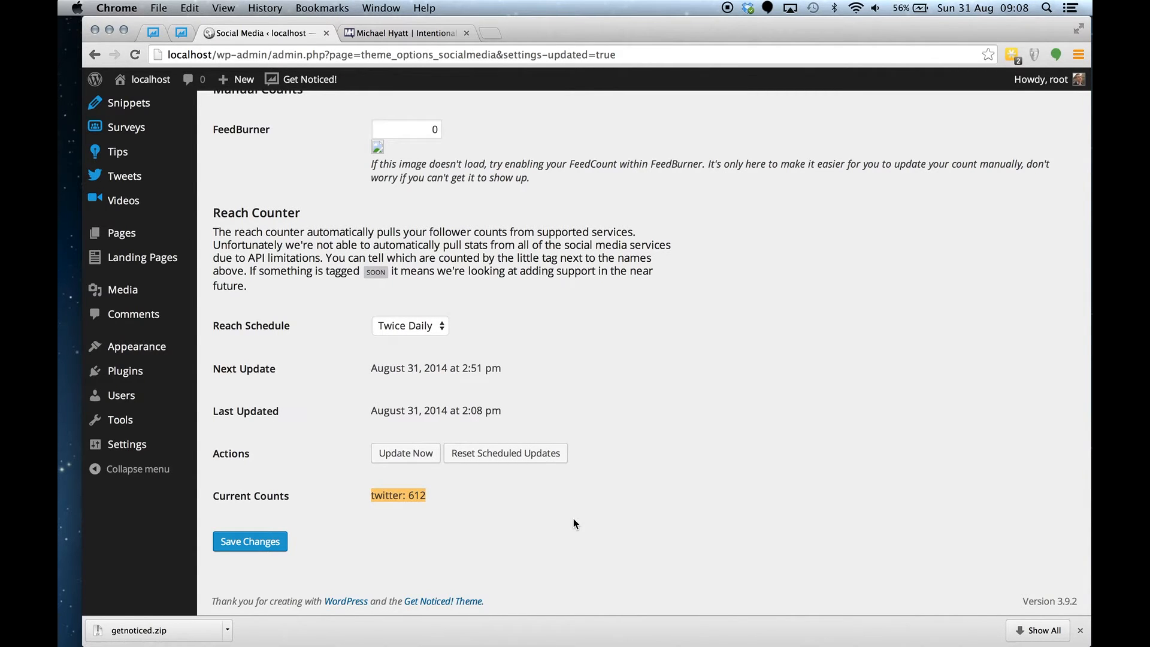
- Compare the account names entered for each social service with the Reach Counter's current counts
scroll(573, 523, up, 15)
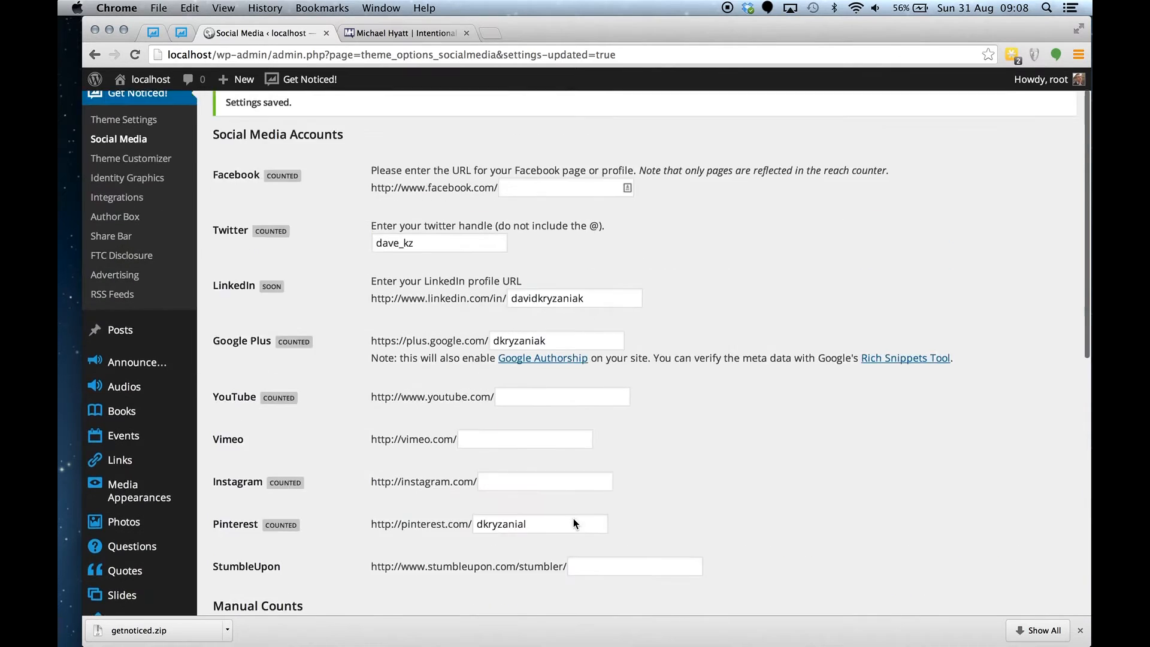
scroll(573, 524, up, 2)
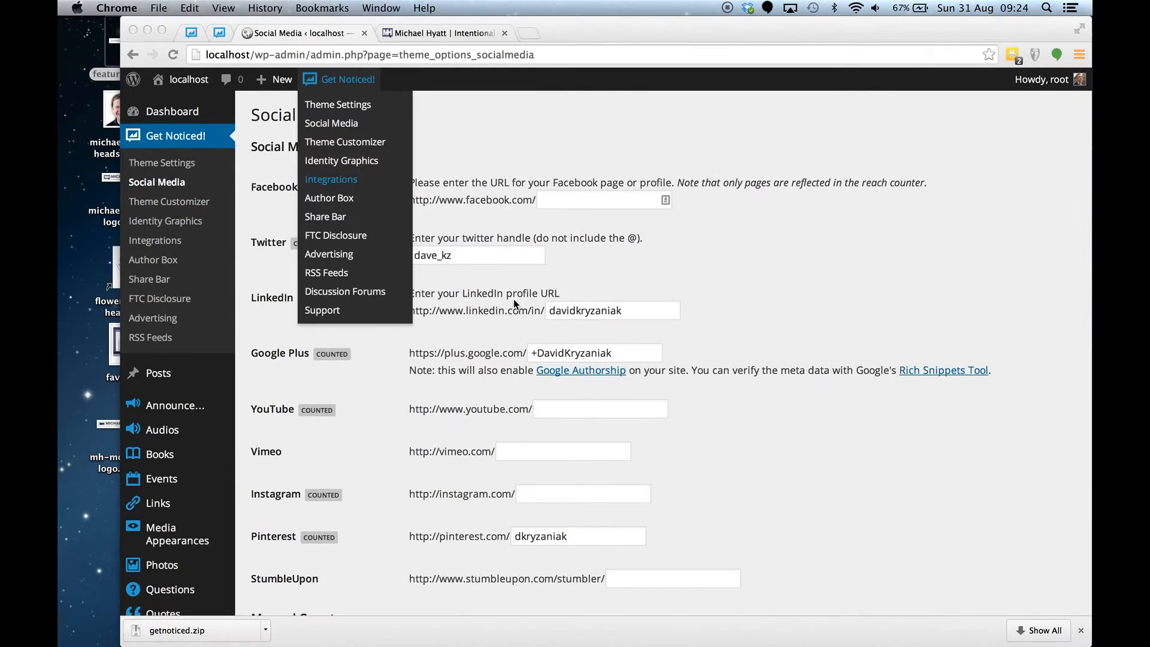
scroll(478, 362, down, 10)
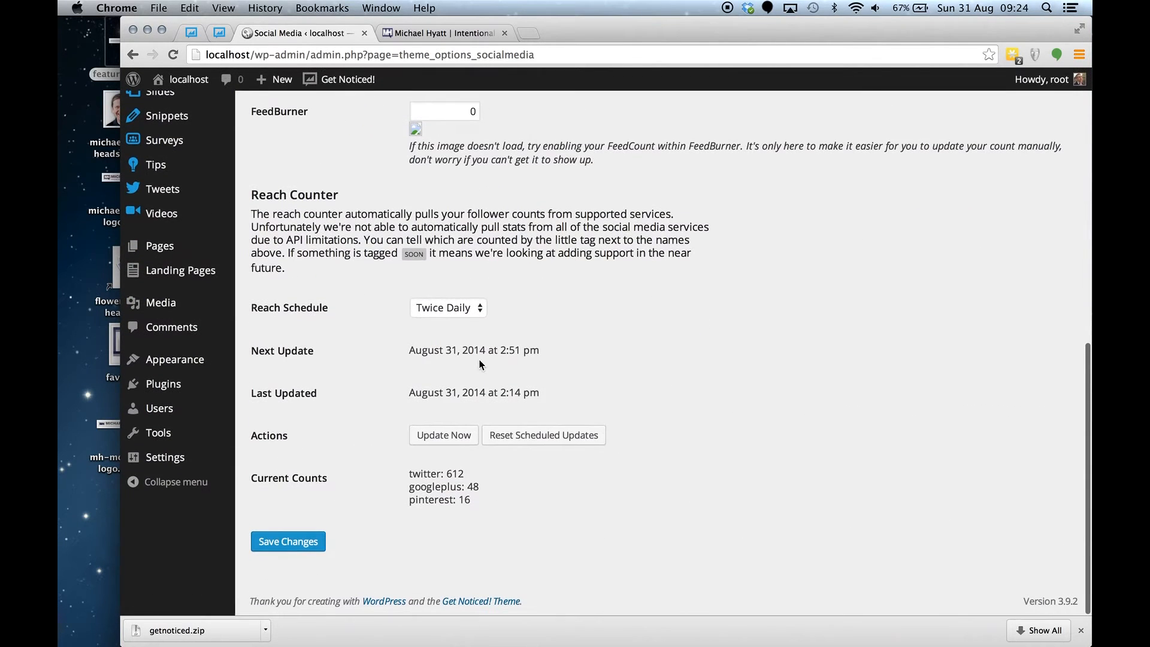
scroll(473, 347, up, 10)
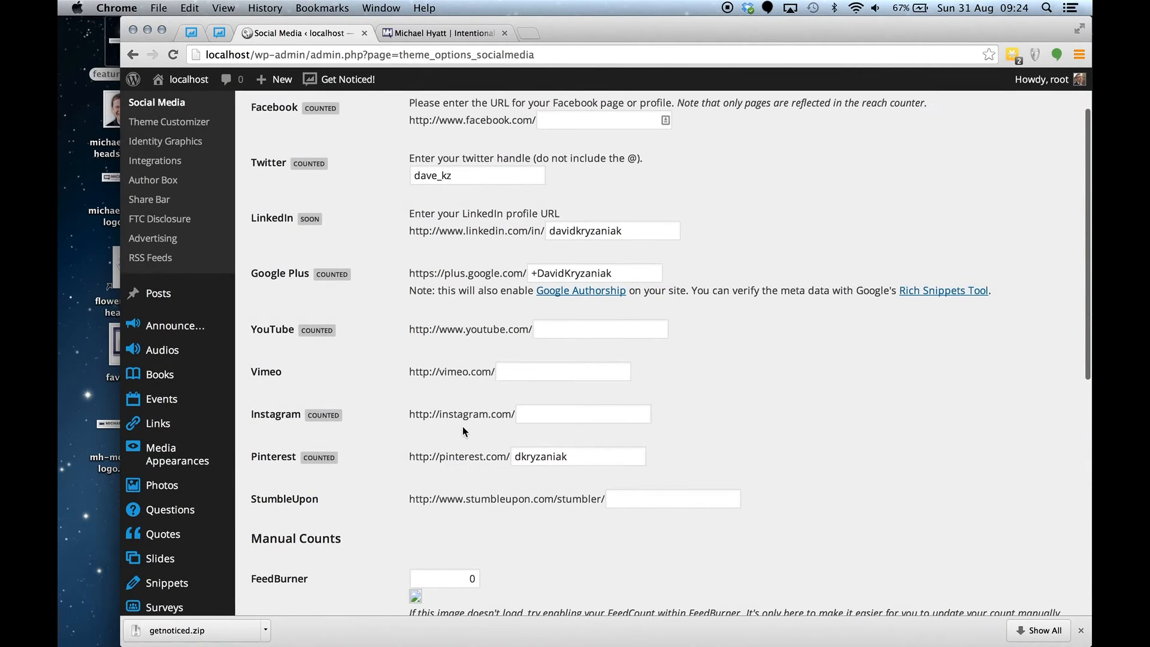
scroll(462, 425, down, 10)
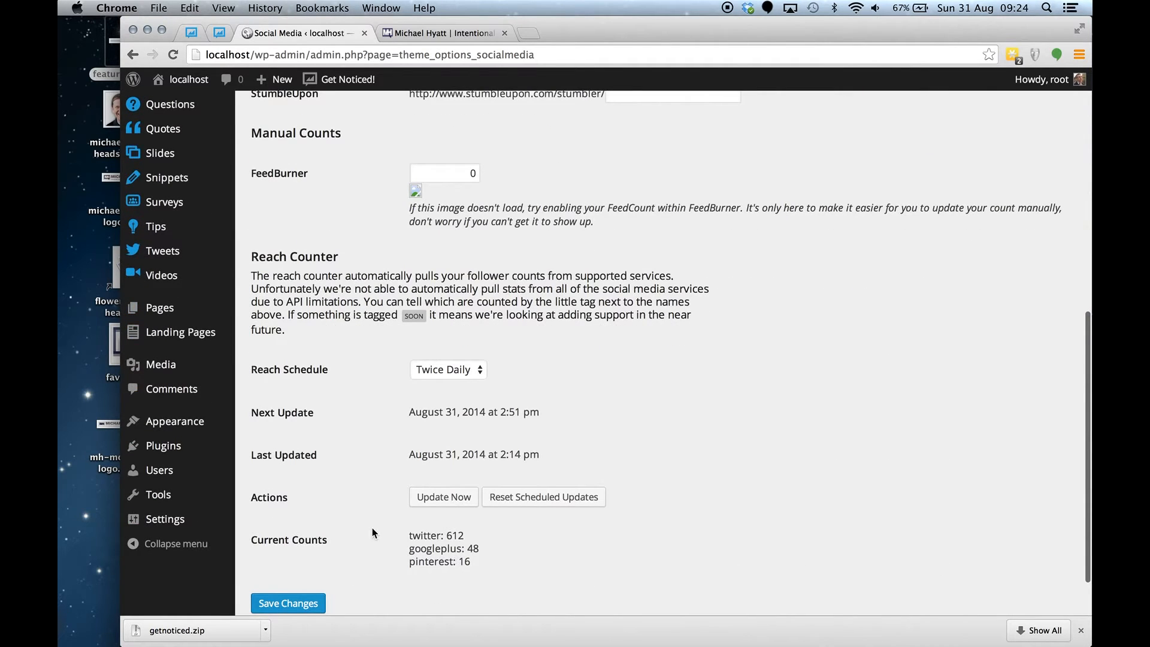
drag(409, 532, 479, 561)
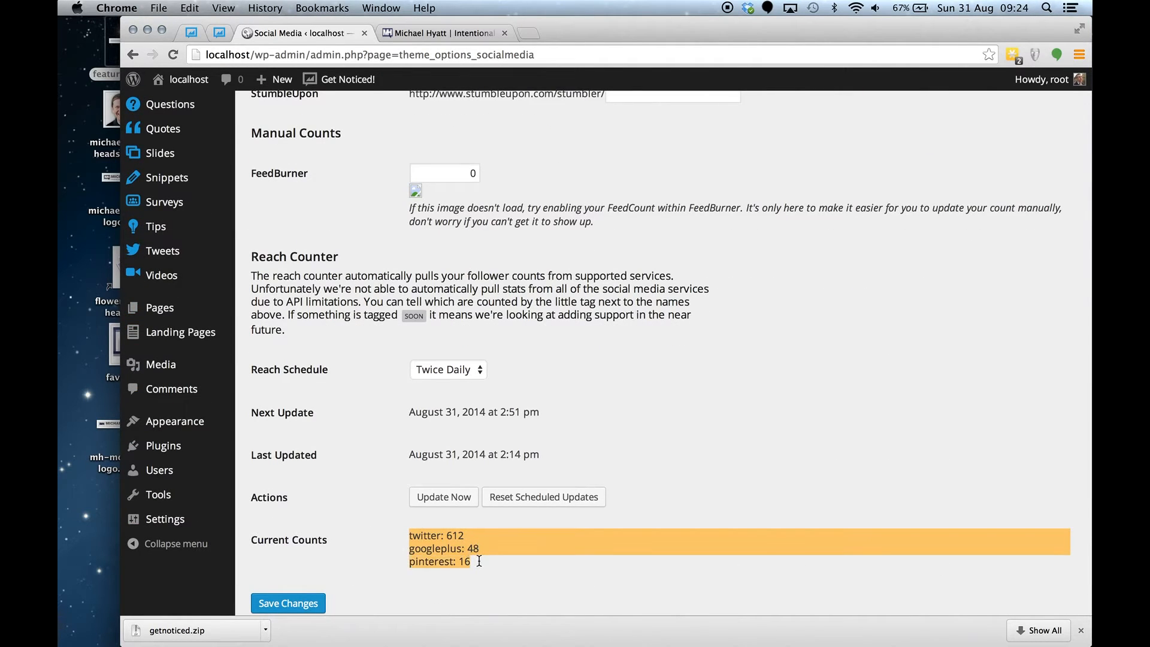
scroll(479, 561, up, 5)
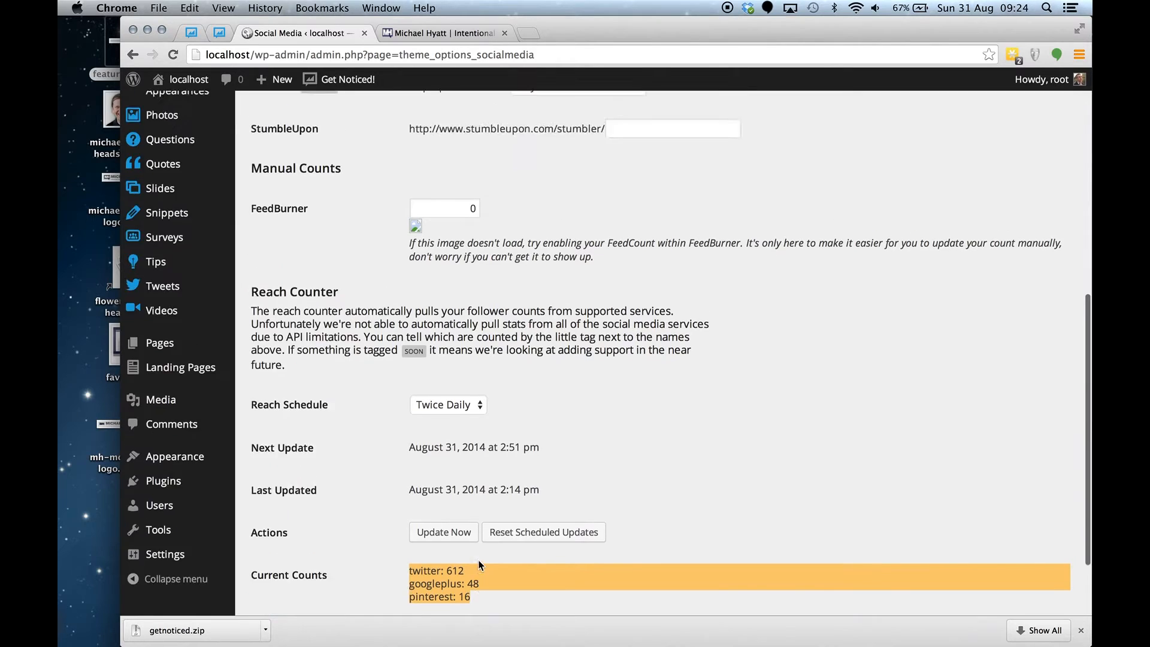
scroll(481, 565, up, 3)
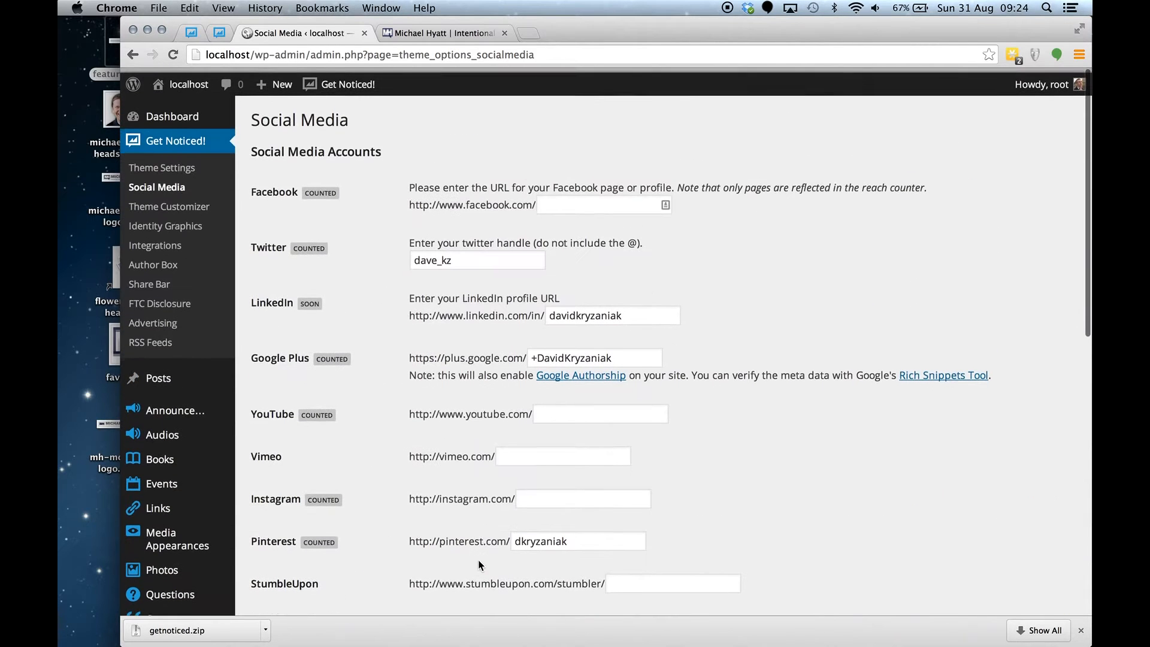
- Open the theme's Identity Graphics settings and choose favicon.ico from the desktop as the Favicon file
click(202, 221)
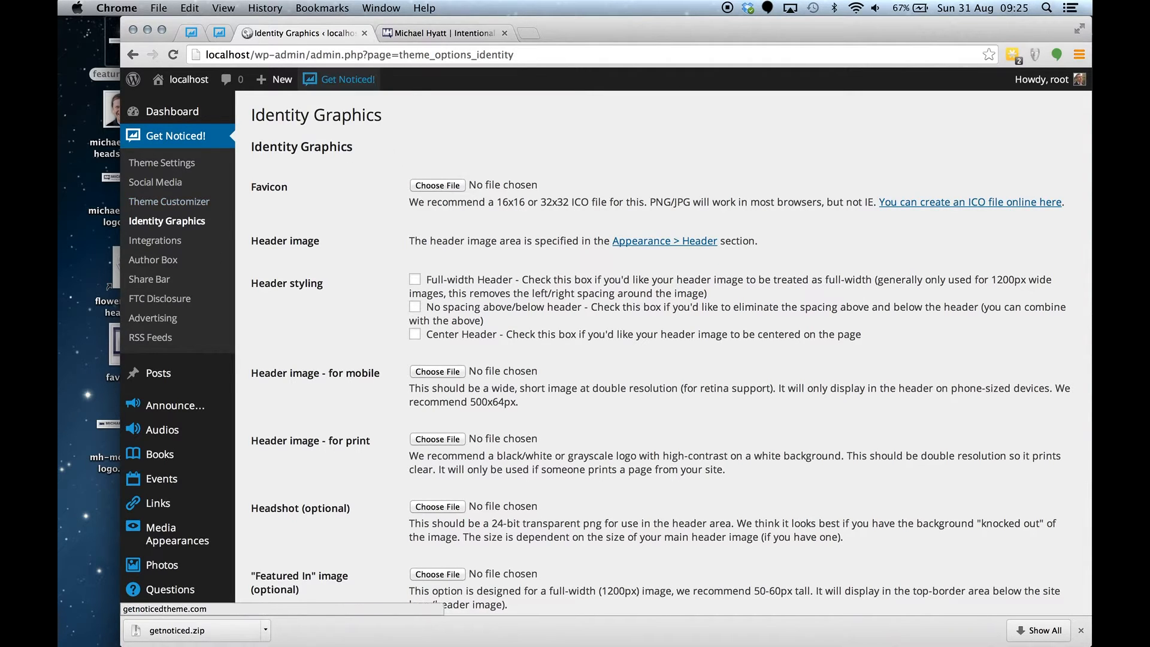
drag(553, 29, 611, 28)
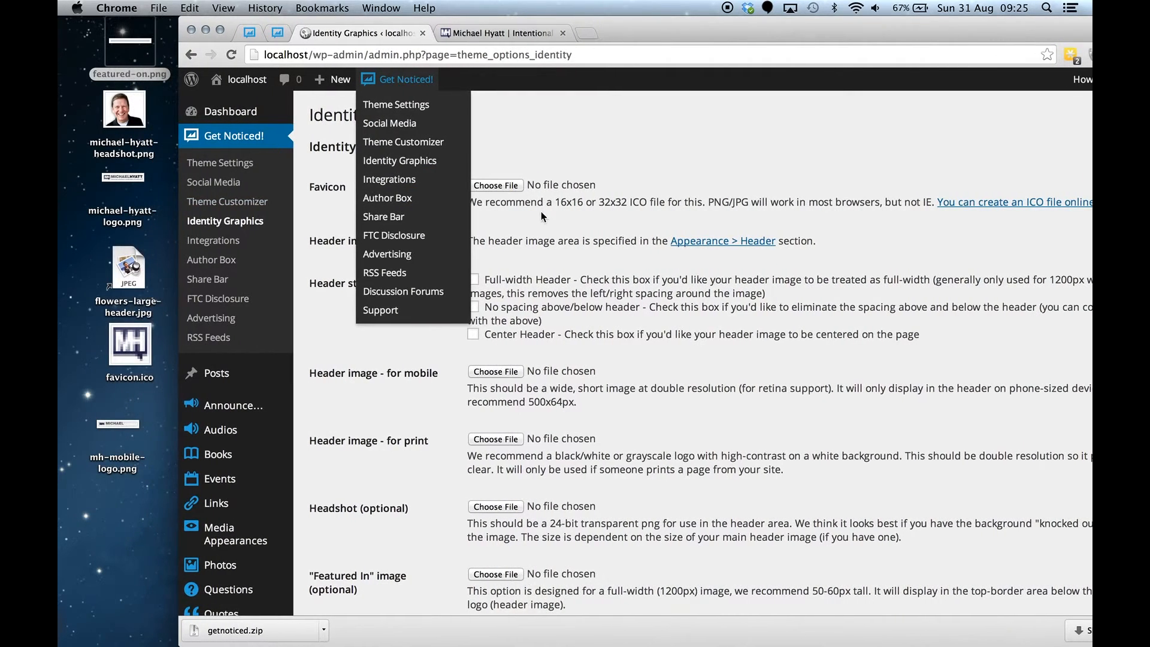
drag(135, 357, 493, 184)
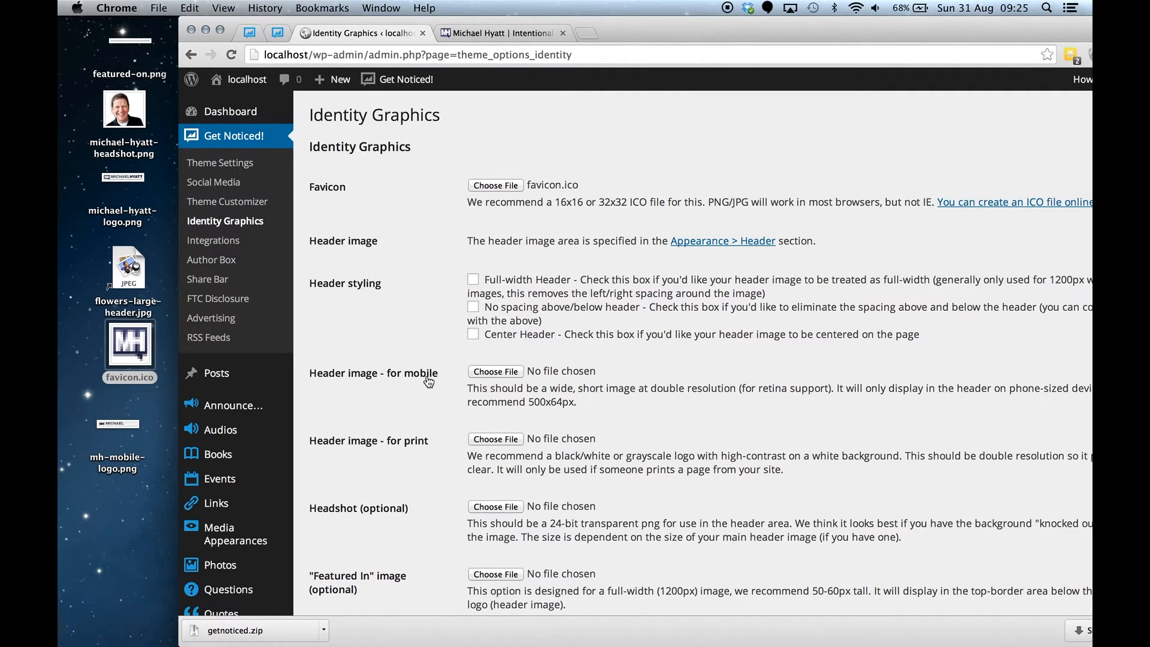
- Switch to the michaelhyatt.com page and narrow the browser window to examine its mobile header layout
click(501, 34)
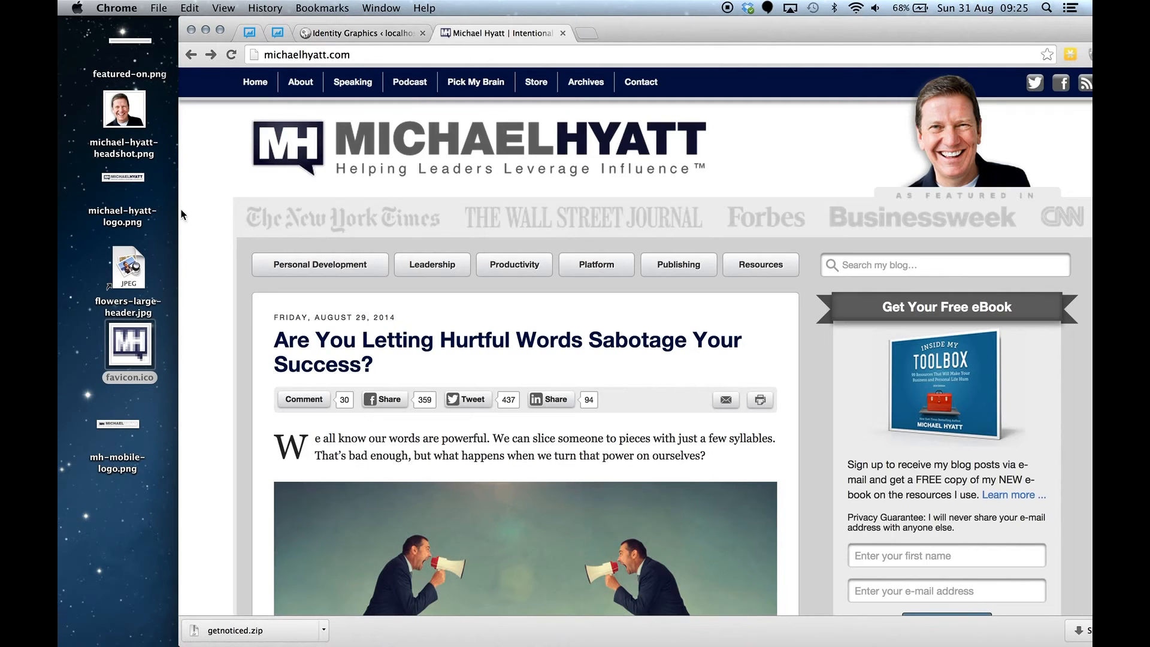
drag(180, 216, 680, 231)
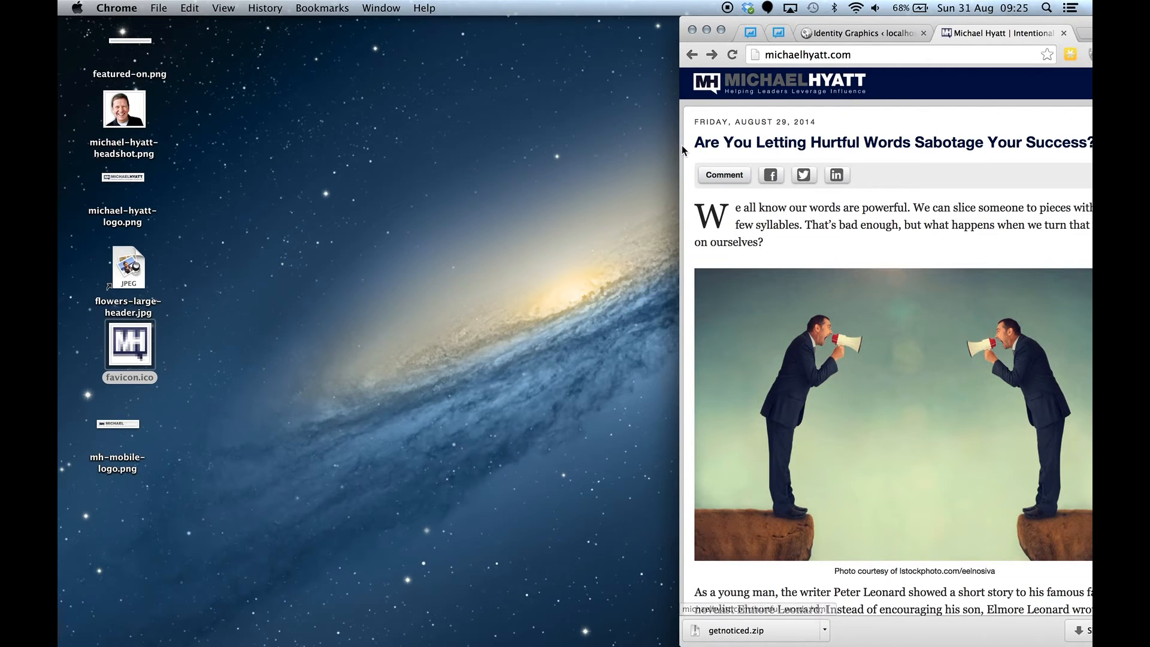
- Restore the browser window's width, return to the Identity Graphics settings and choose mh-mobile-logo.png from the desktop as the mobile header image
drag(680, 147, 225, 204)
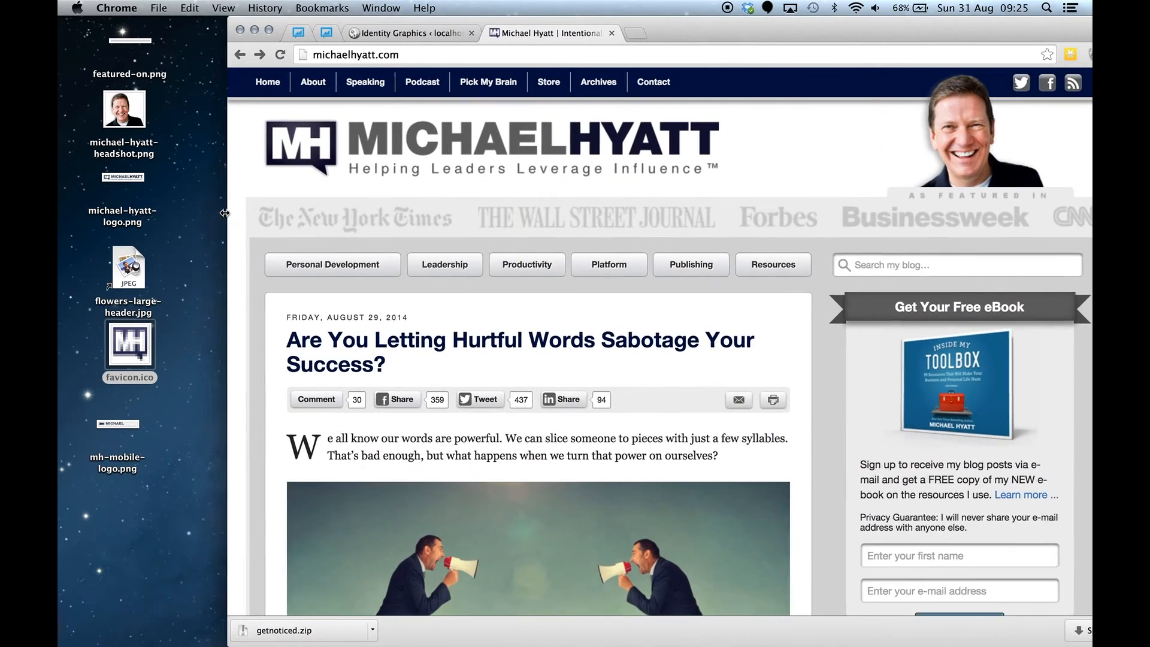
click(369, 36)
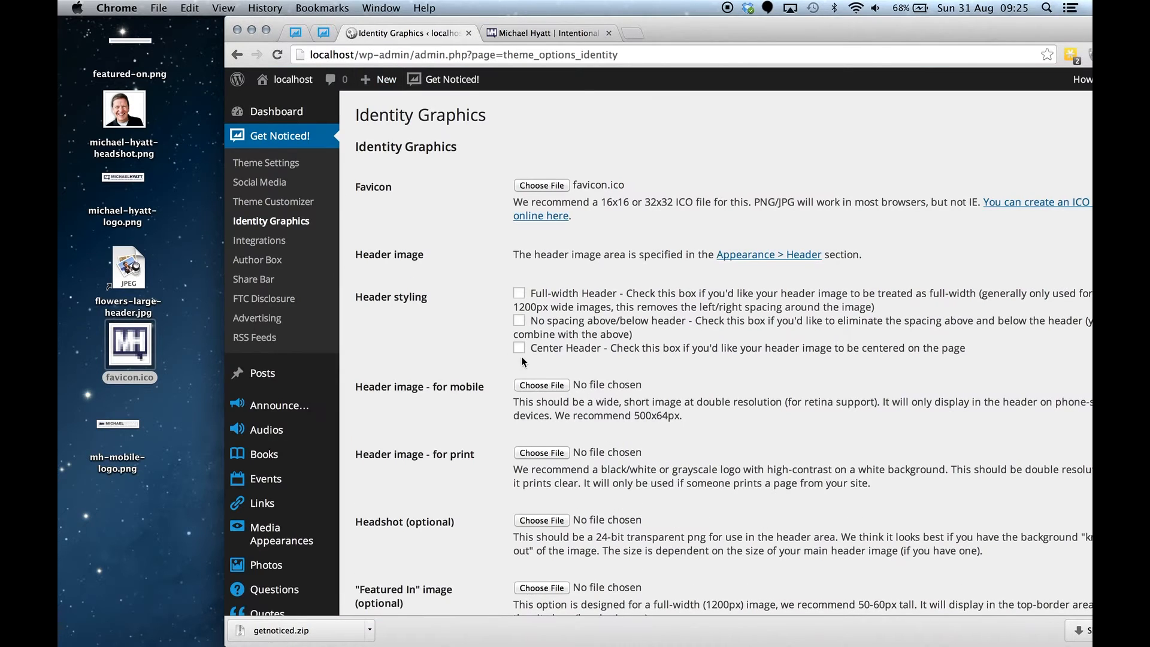
drag(106, 428, 542, 384)
scroll(679, 457, down, 3)
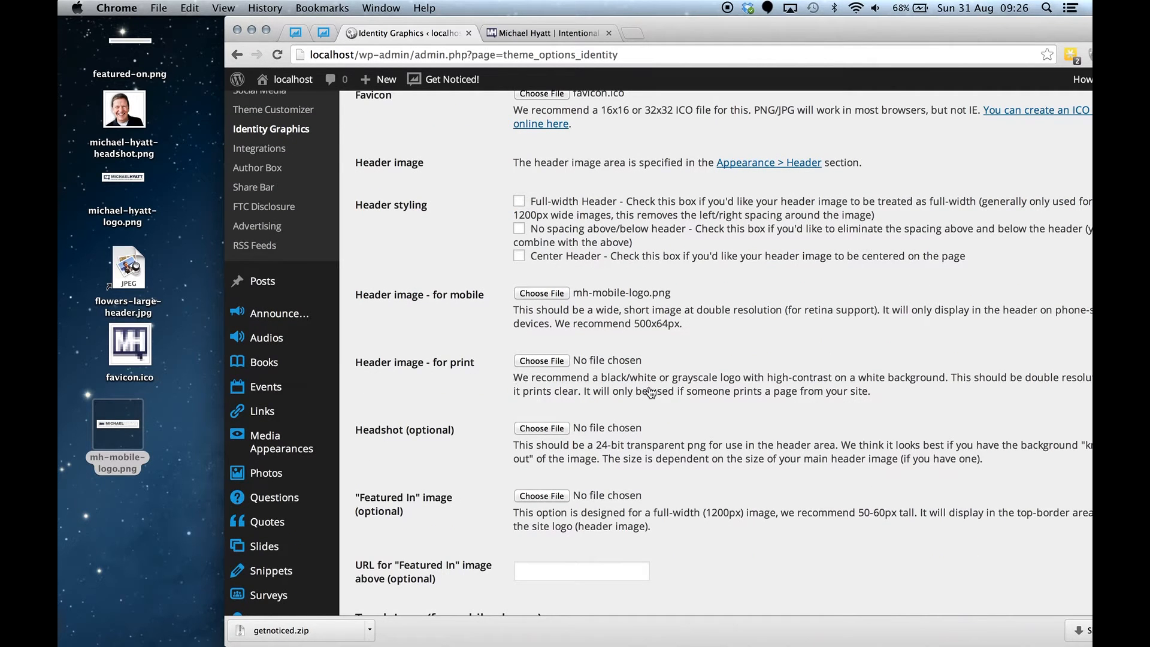
- Examine the print preview of the michaelhyatt.com page and close that page
click(564, 33)
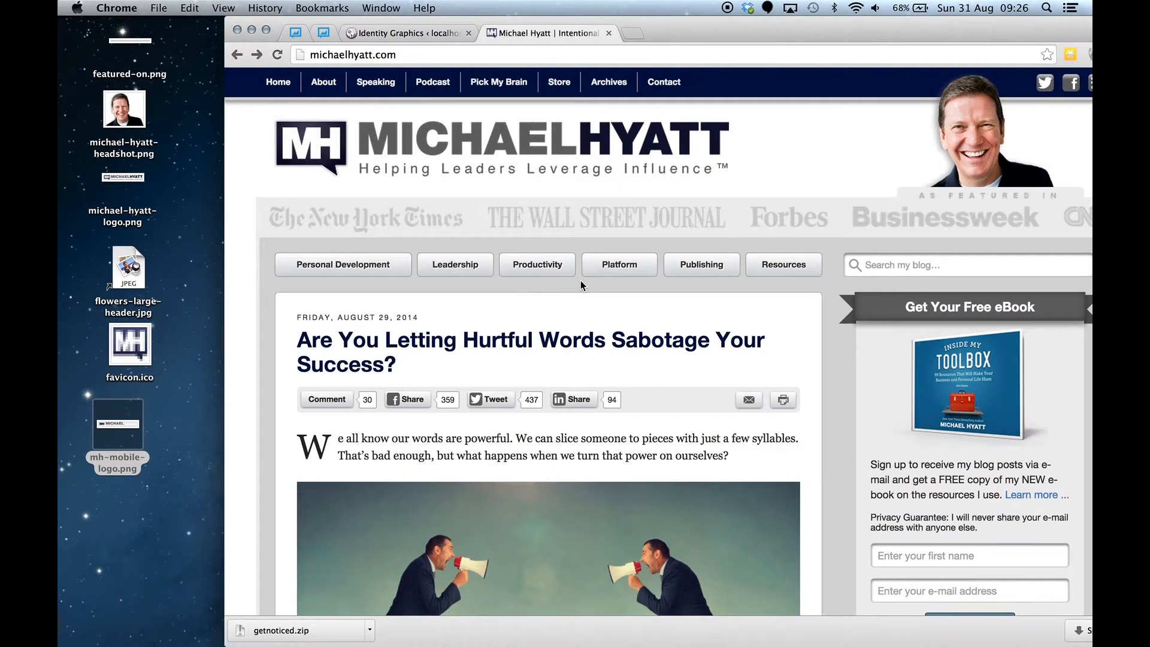
key(super+p)
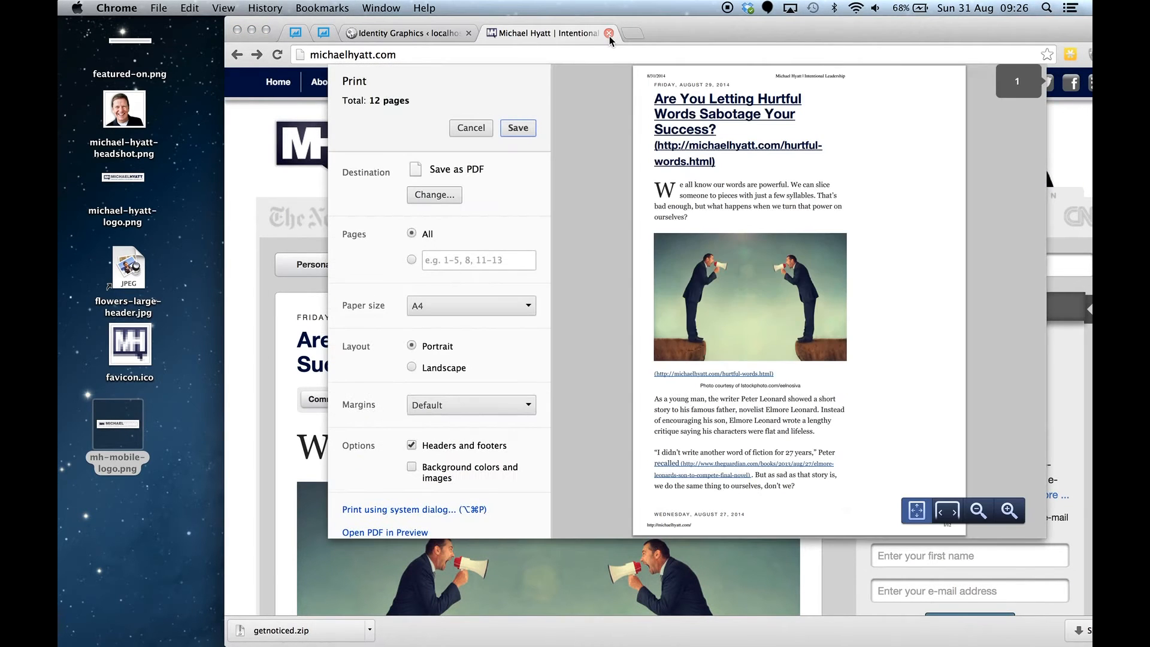
click(608, 34)
click(608, 33)
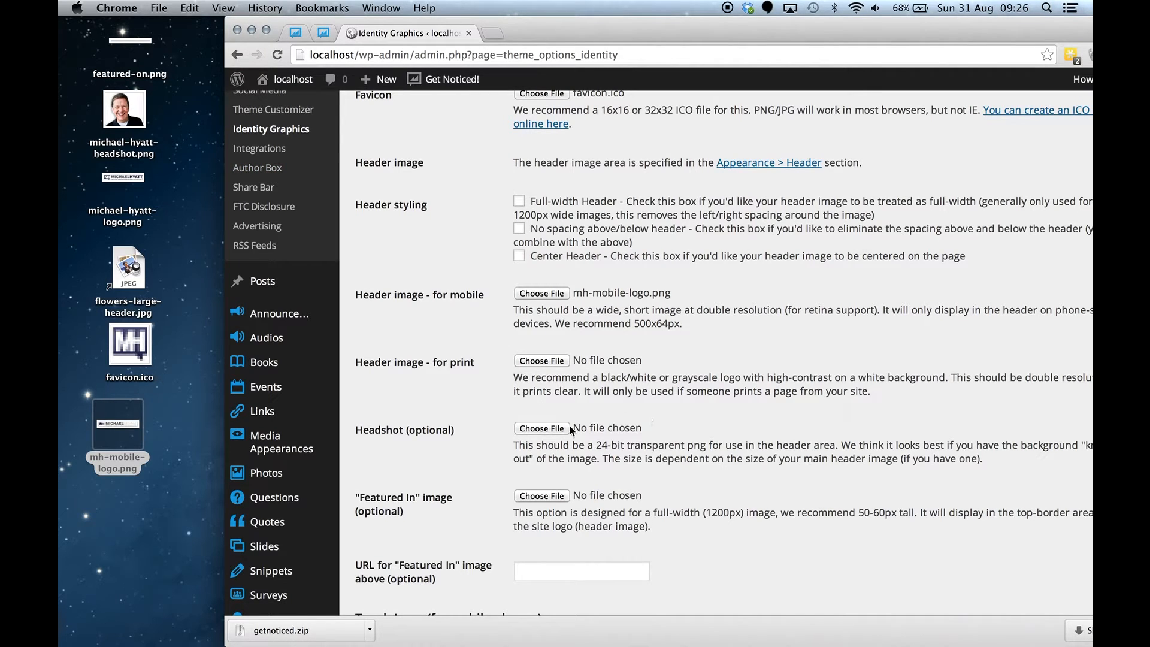
- Choose michael-hyatt-headshot.png as the Headshot and featured-on.png as the "Featured In" image, both from the desktop
drag(110, 116, 552, 435)
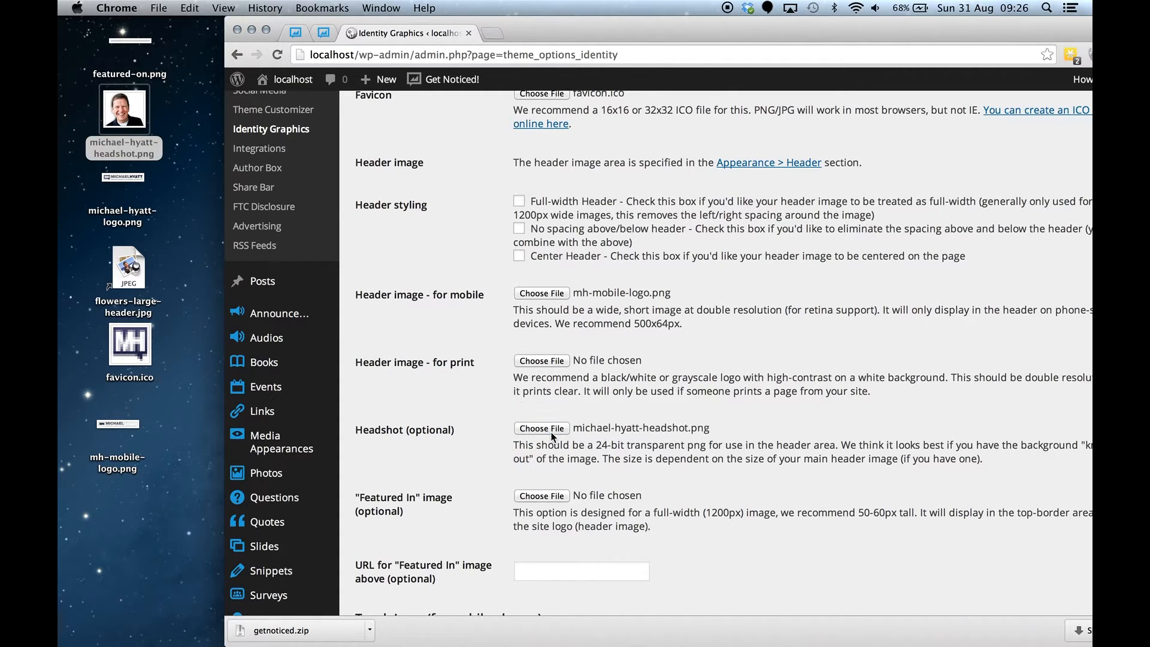
click(134, 45)
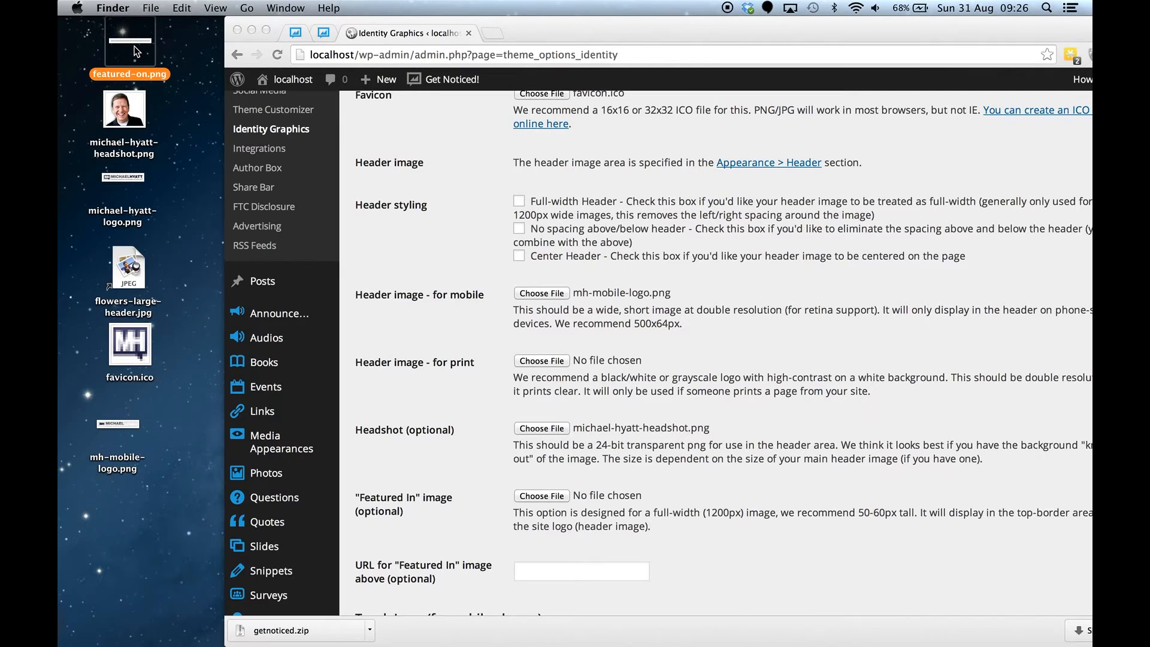
drag(135, 48, 533, 498)
click(737, 555)
scroll(737, 554, down, 3)
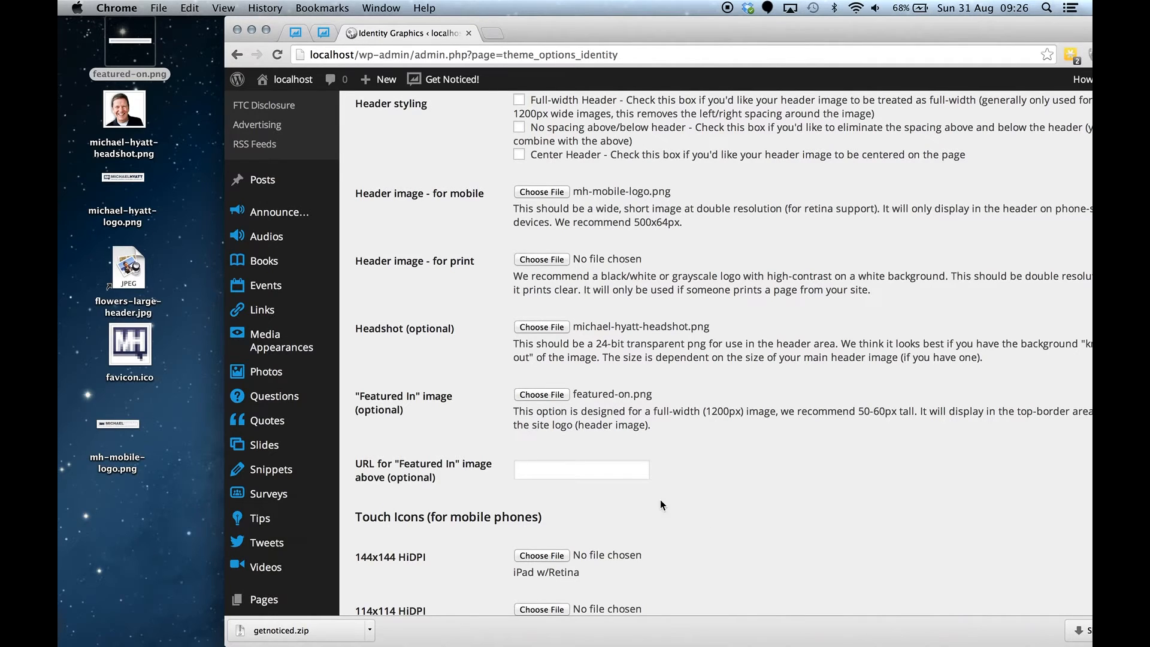
click(588, 469)
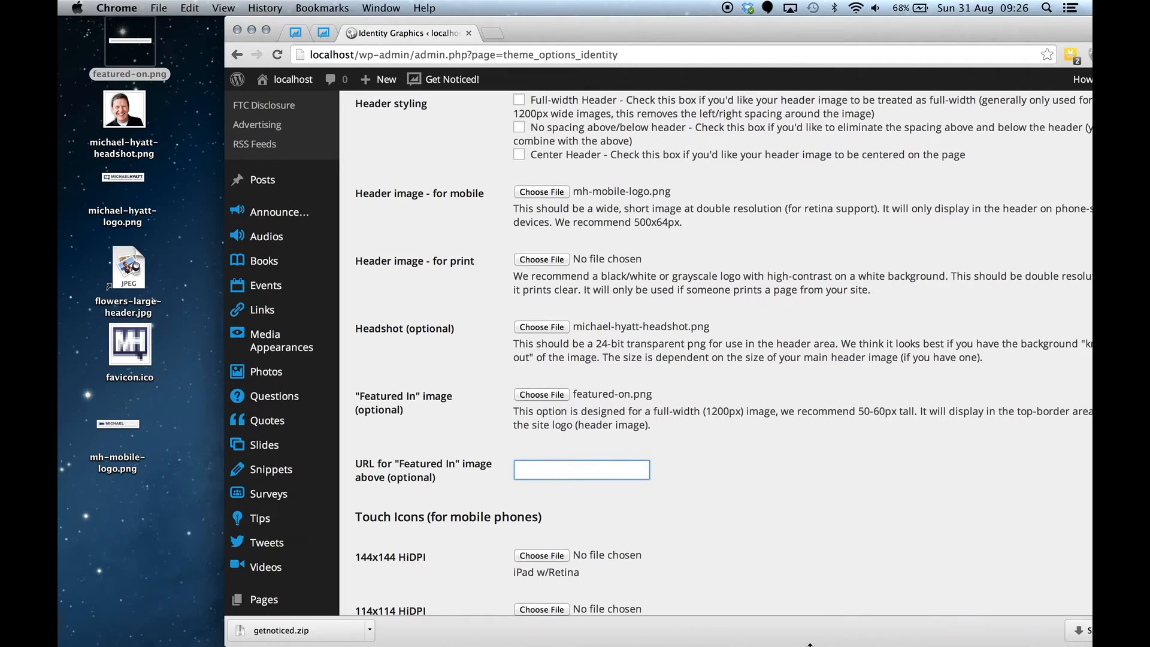
text(http://google.com)
click(929, 568)
scroll(928, 569, down, 5)
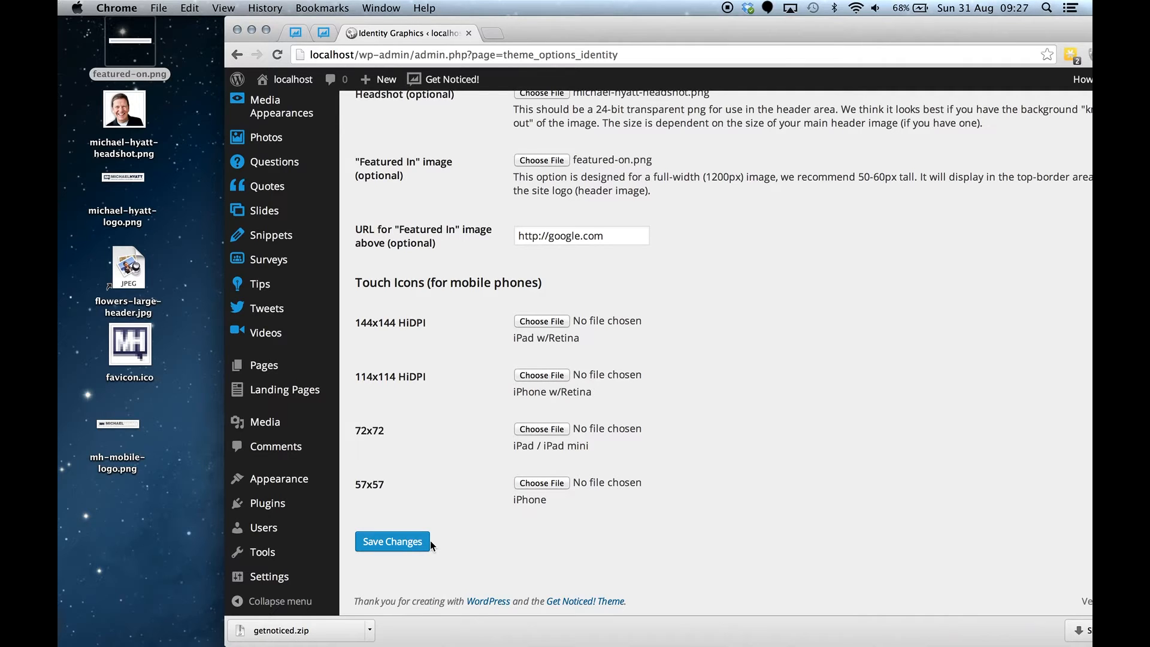
click(412, 546)
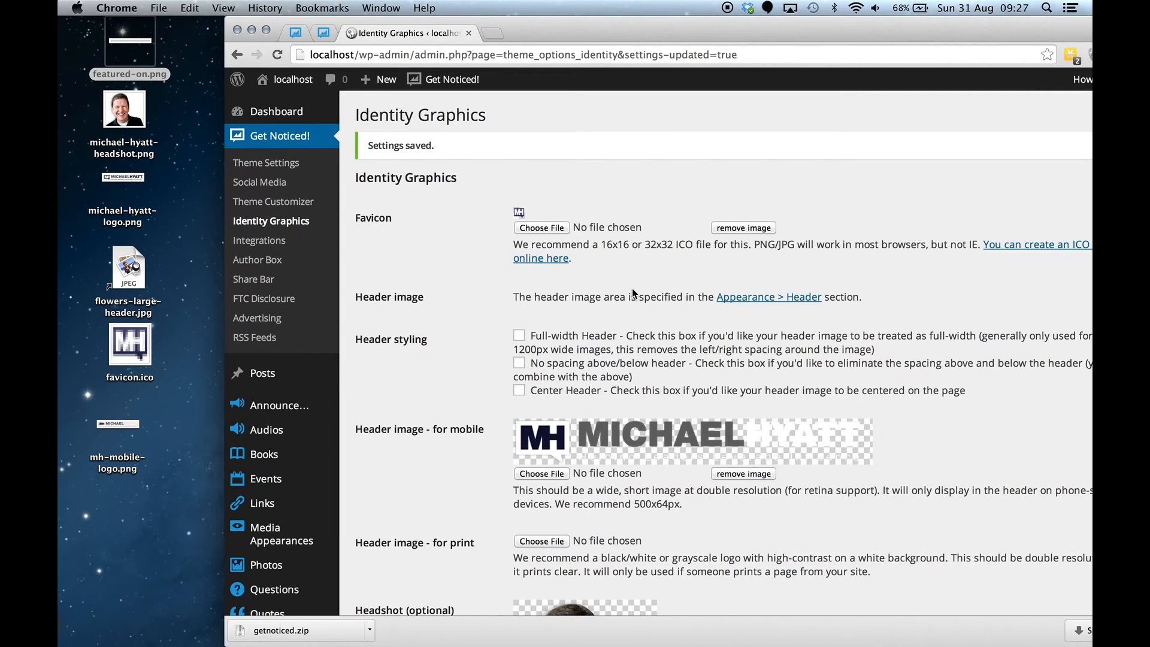
- Review the saved identity graphics and examine the header on the local site's front page
scroll(632, 293, down, 4)
scroll(632, 293, down, 5)
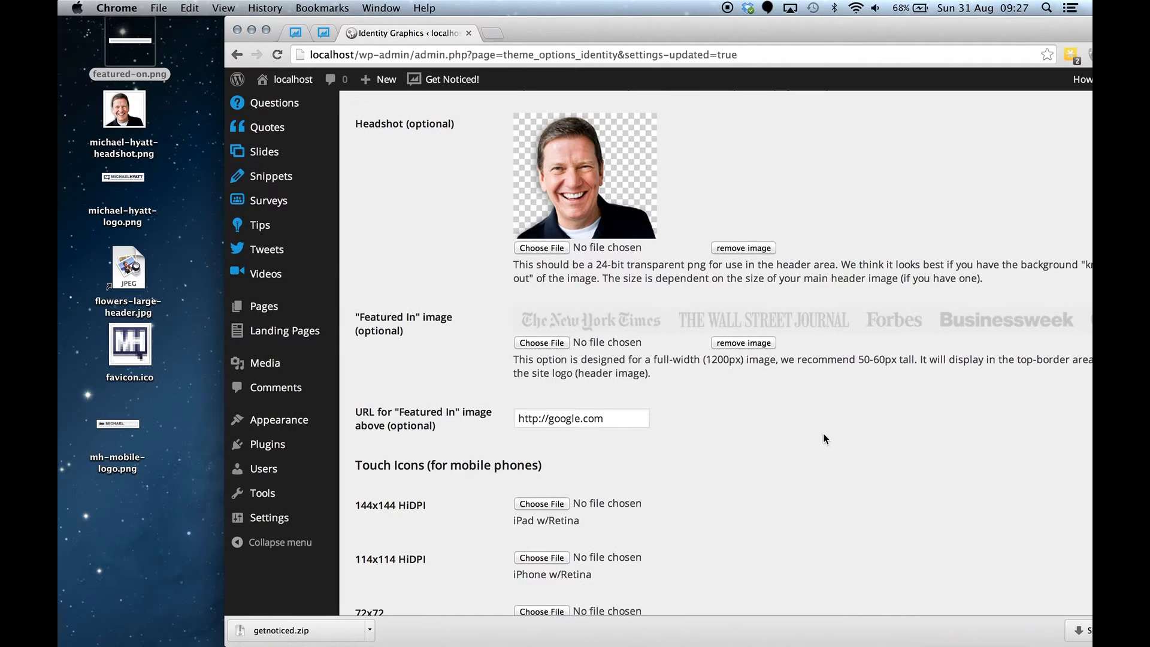
scroll(823, 443, down, 2)
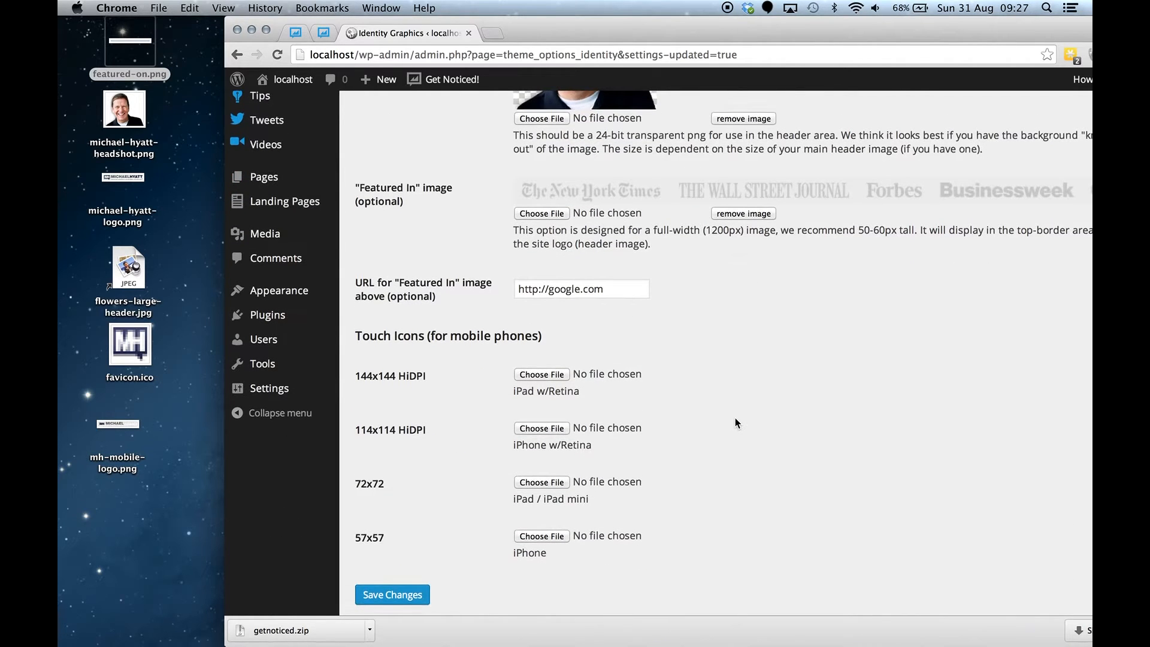
scroll(735, 418, down, 1)
scroll(735, 418, up, 15)
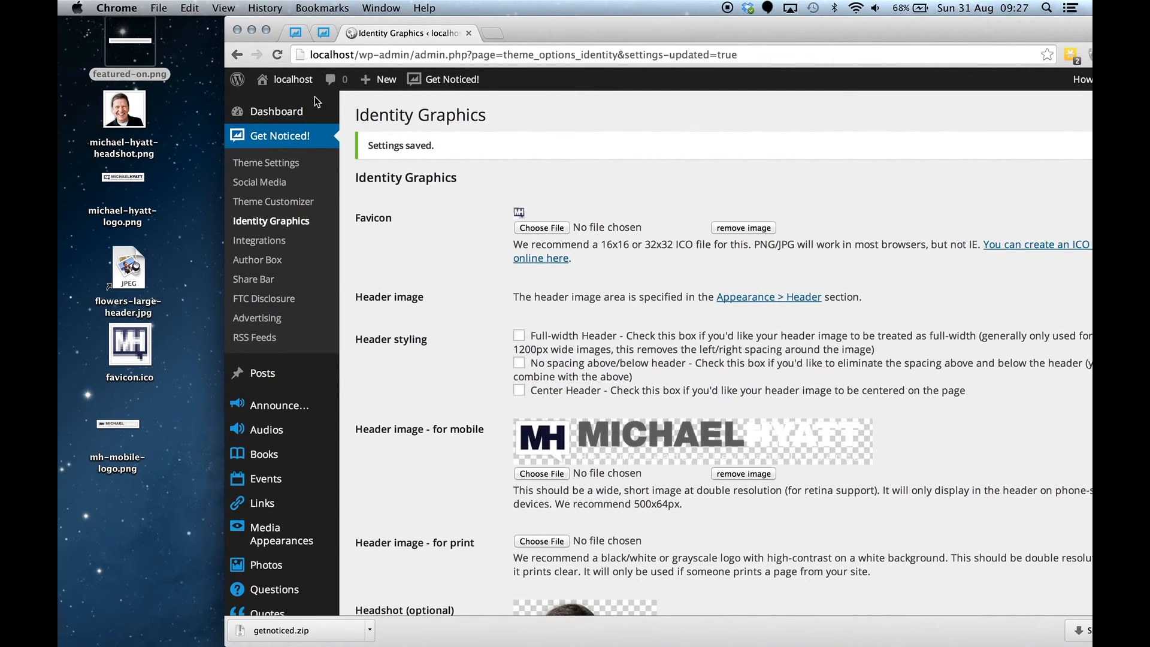
click(312, 104)
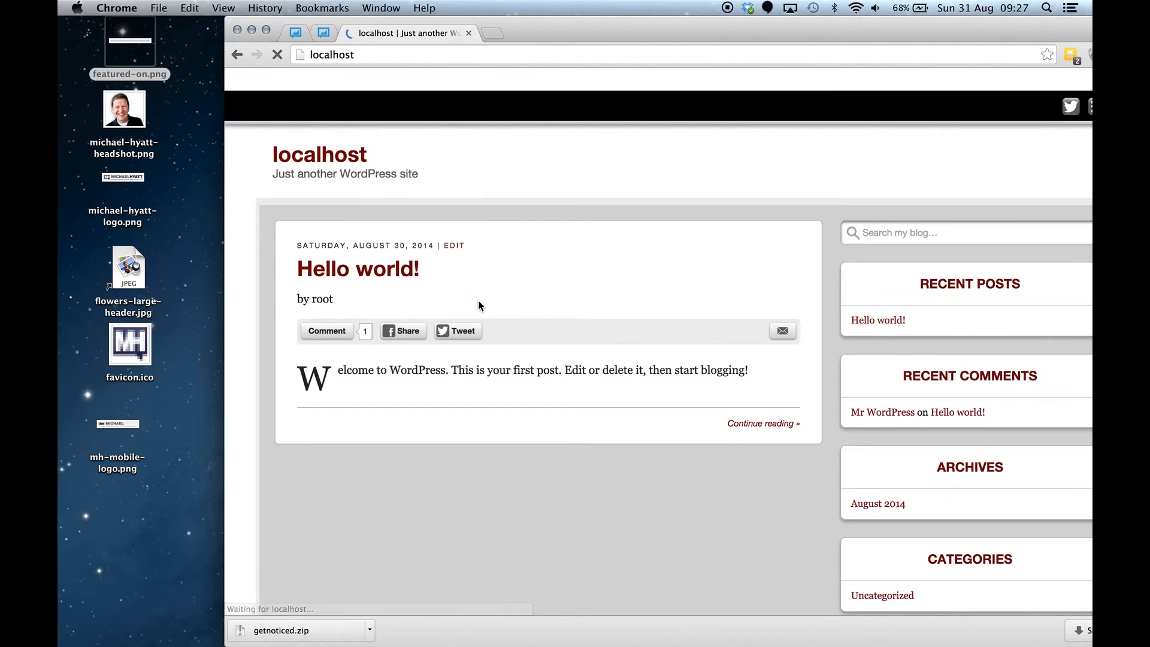
drag(802, 18, 711, 18)
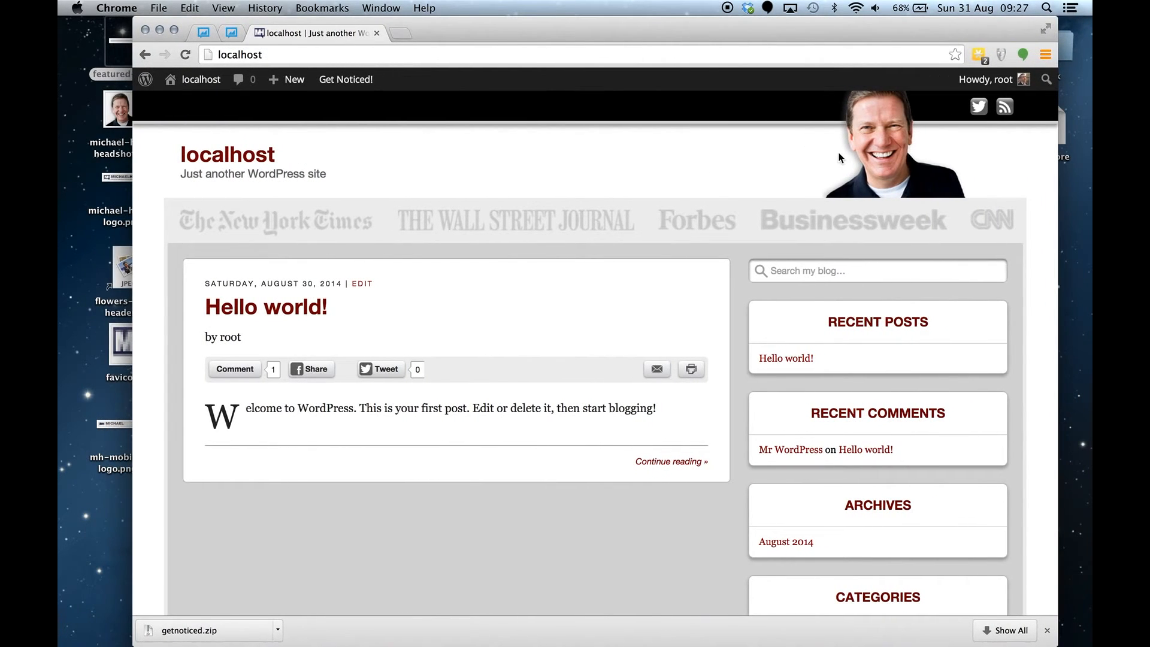
drag(160, 143, 346, 187)
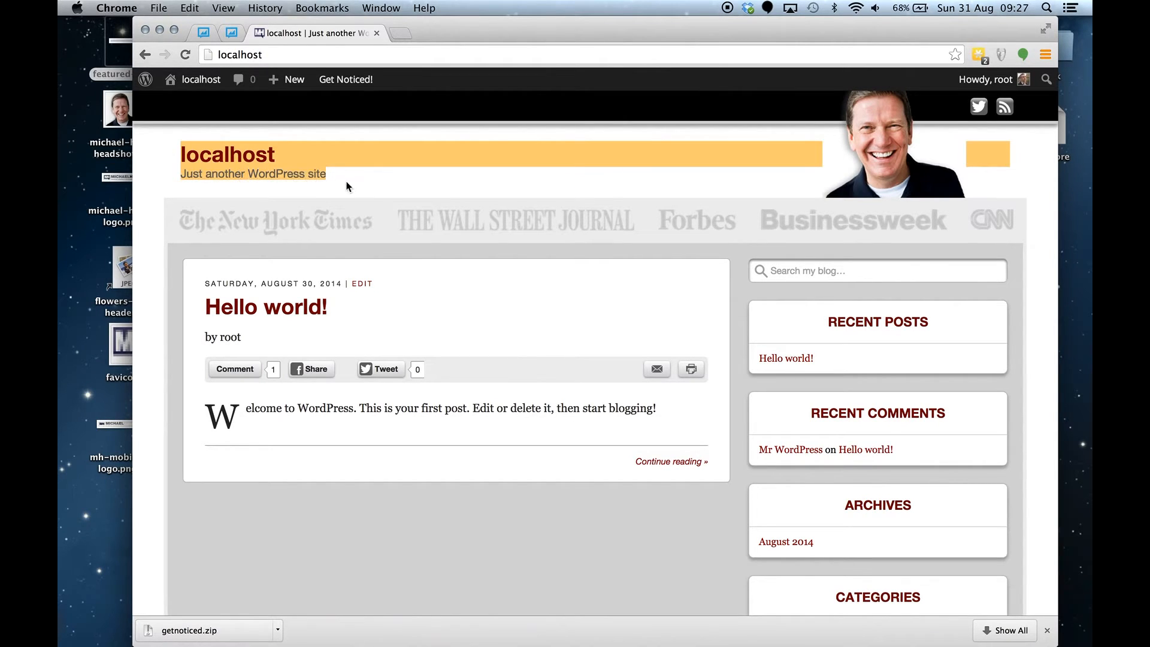
click(384, 184)
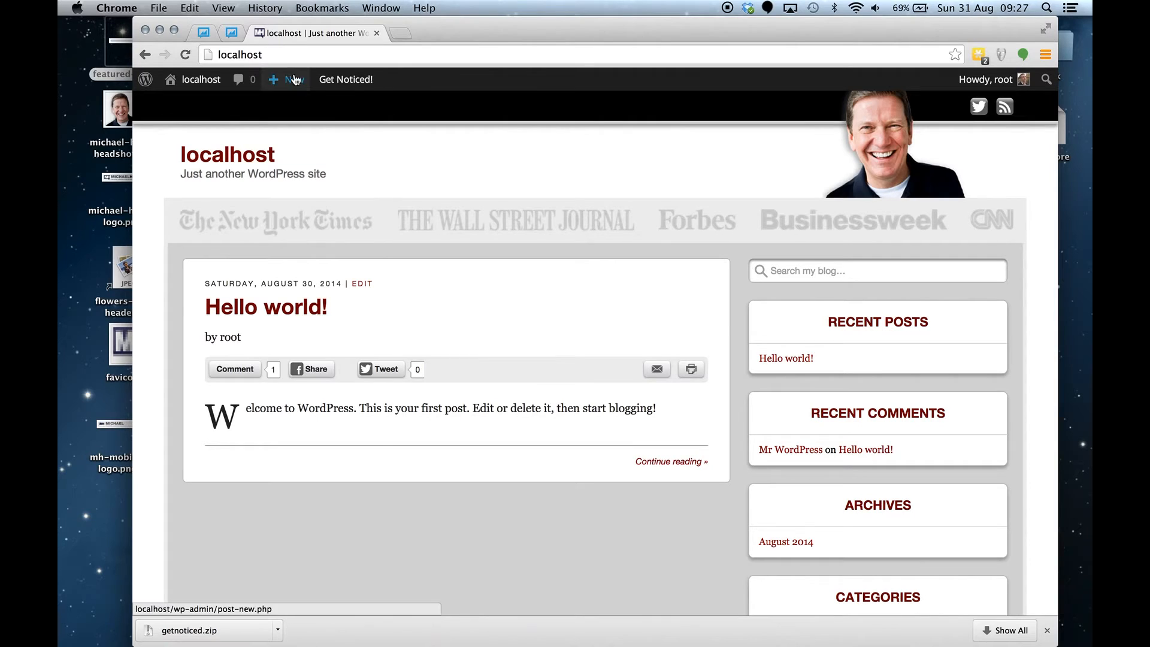
- Open the local site's theme Customizer and expand its Header Image settings
mouse_move(215, 82)
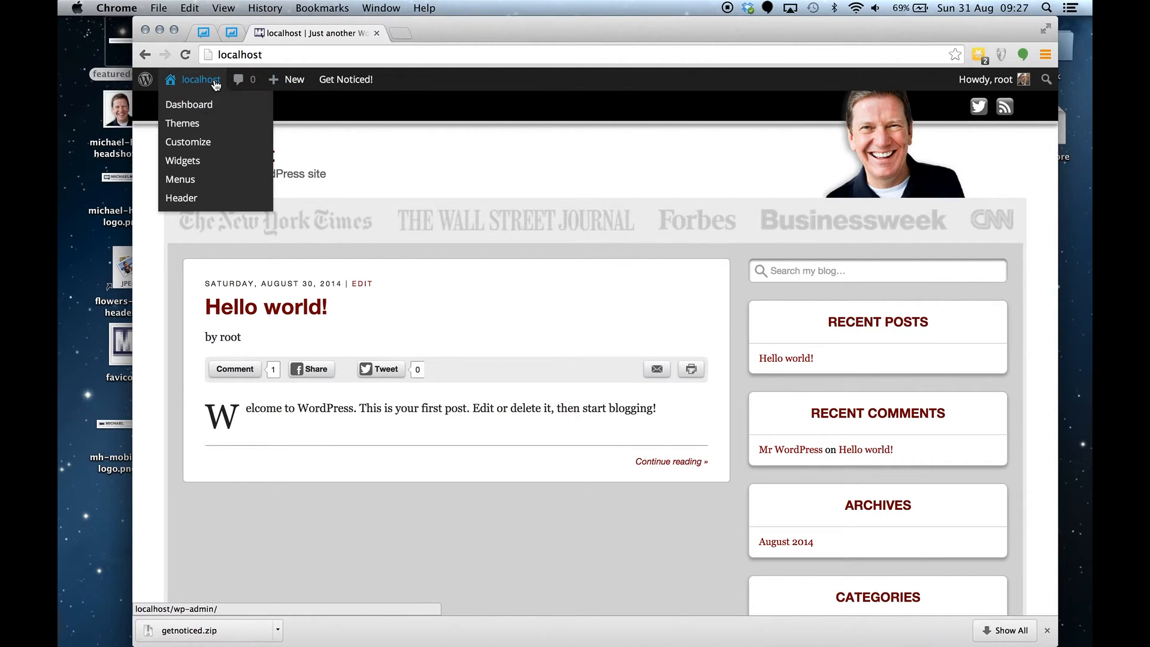
click(210, 148)
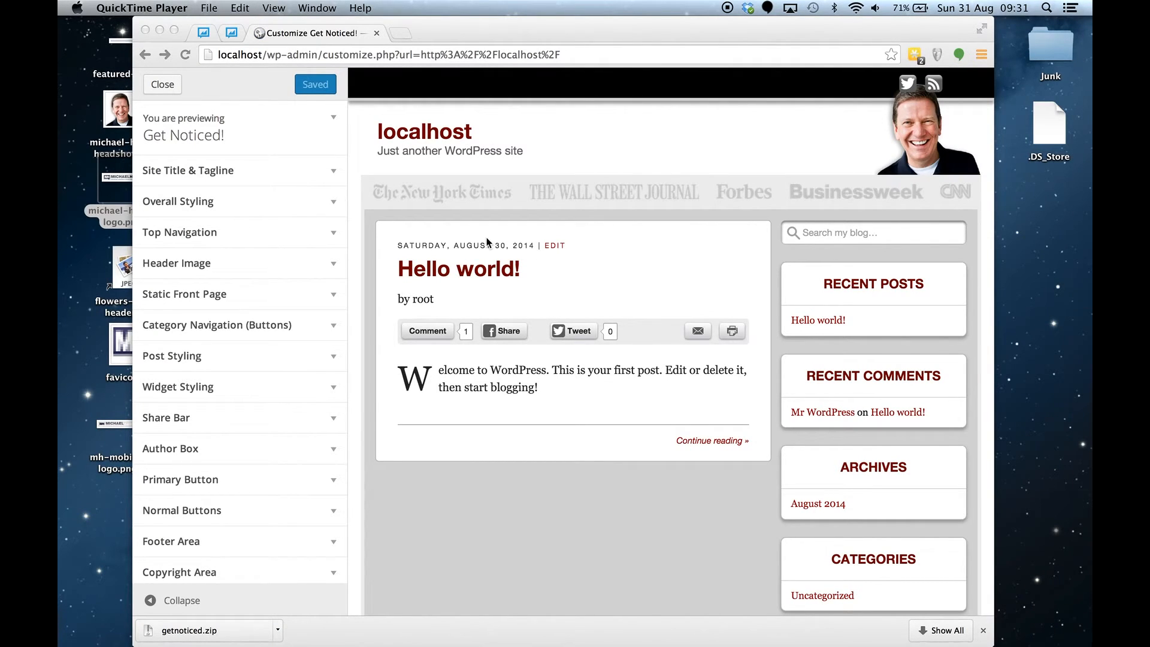
click(218, 263)
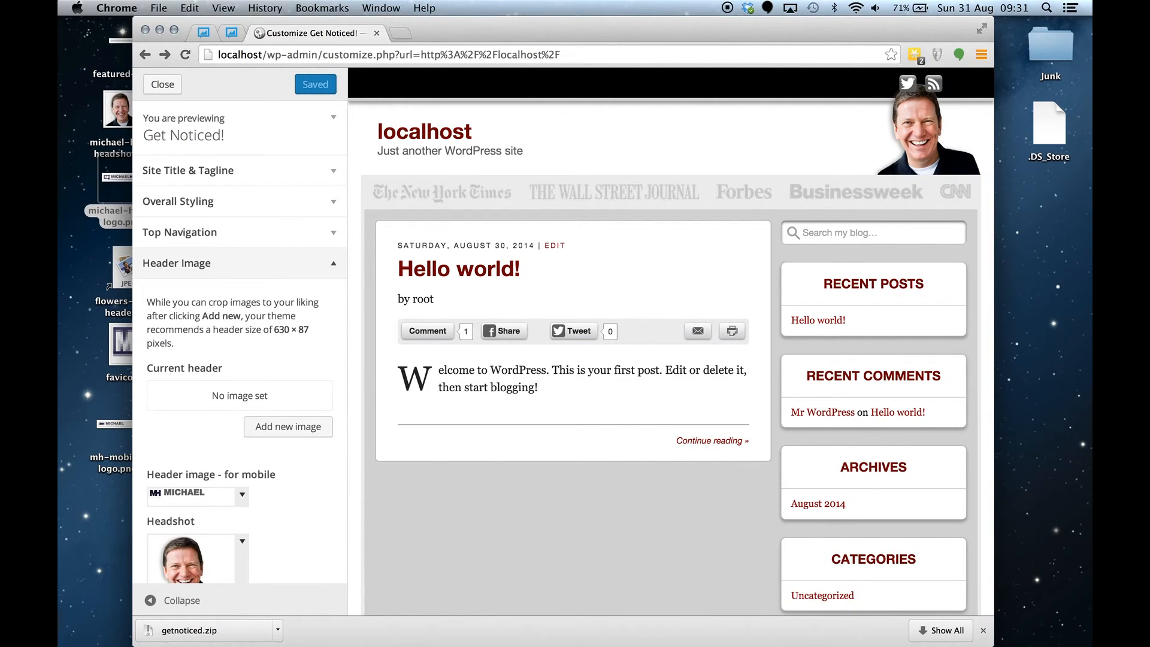
- Upload michael-hyatt-logo.png from the desktop as the new header image and skip cropping it
drag(524, 29, 572, 29)
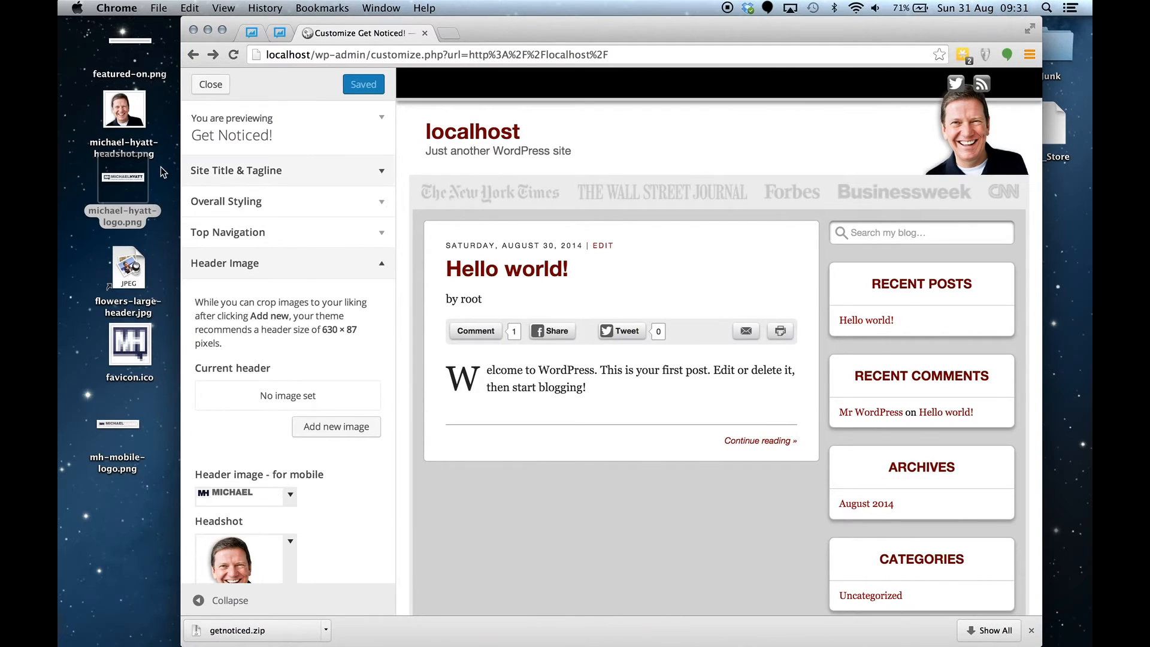
drag(118, 191, 139, 220)
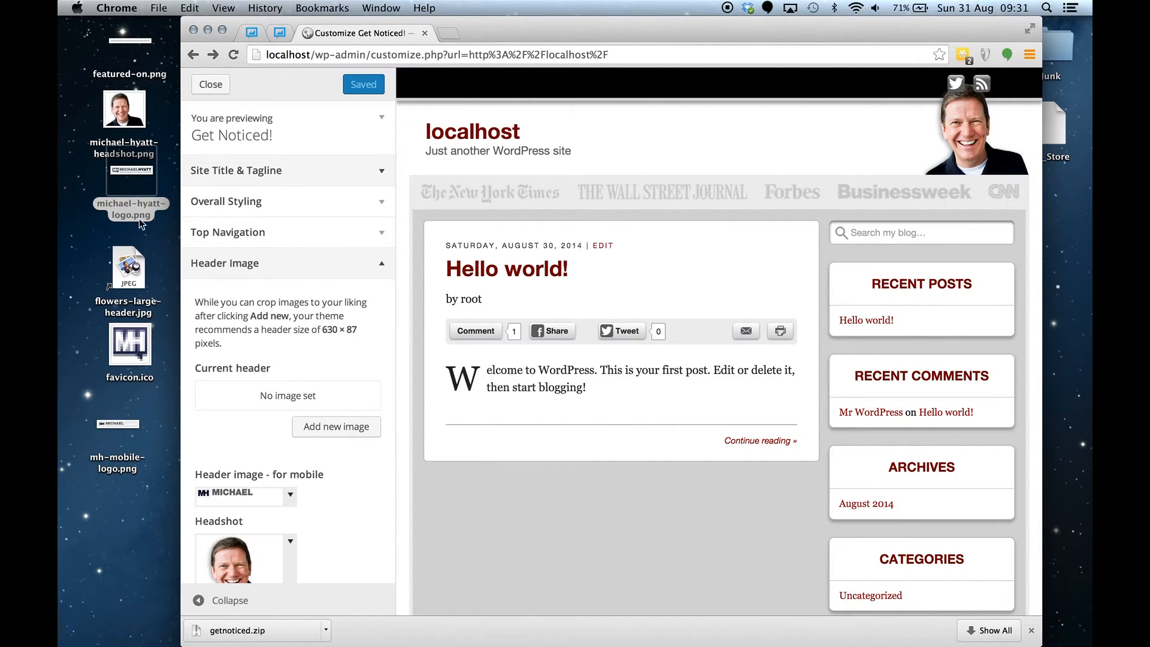
click(346, 427)
drag(132, 166, 455, 361)
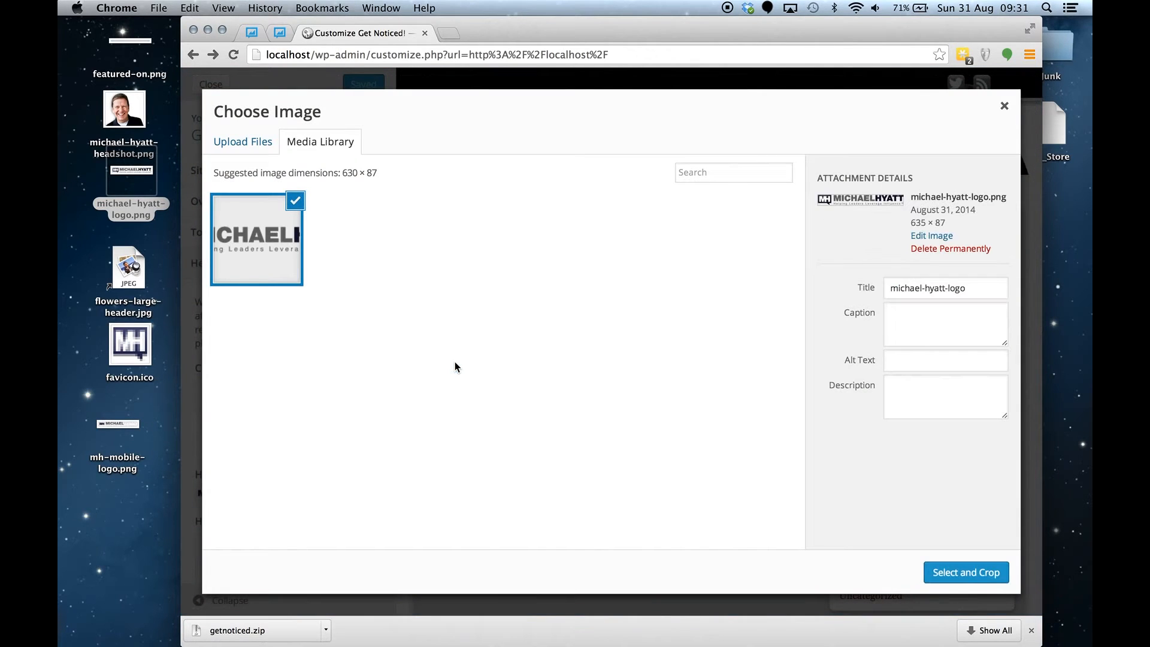
click(967, 580)
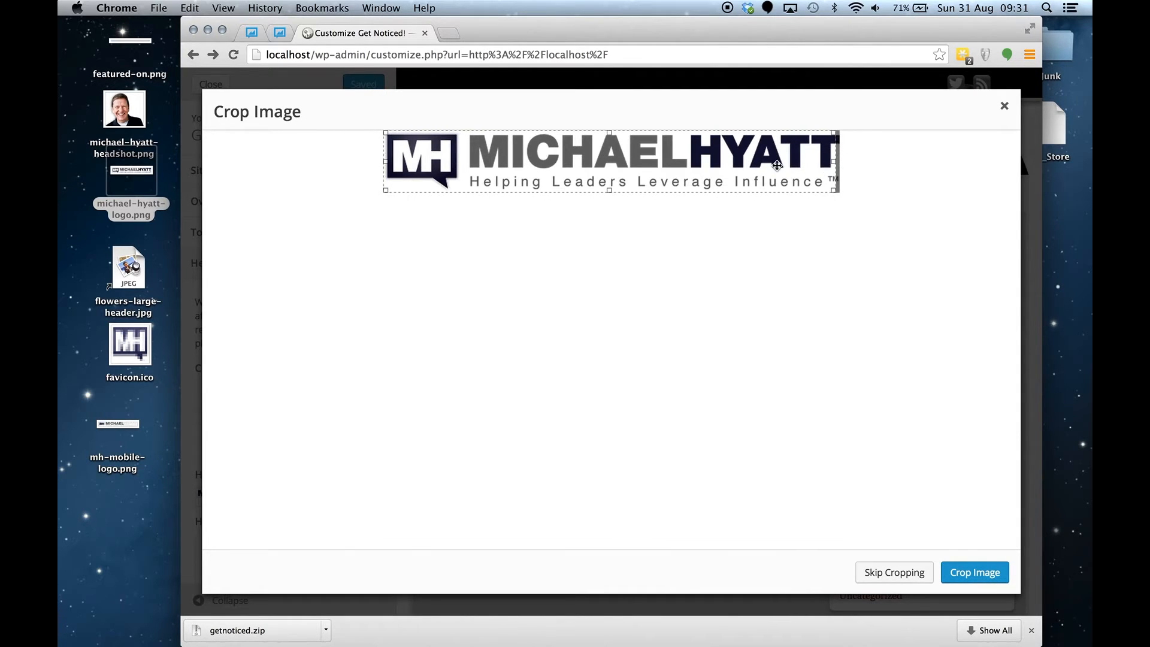
click(886, 572)
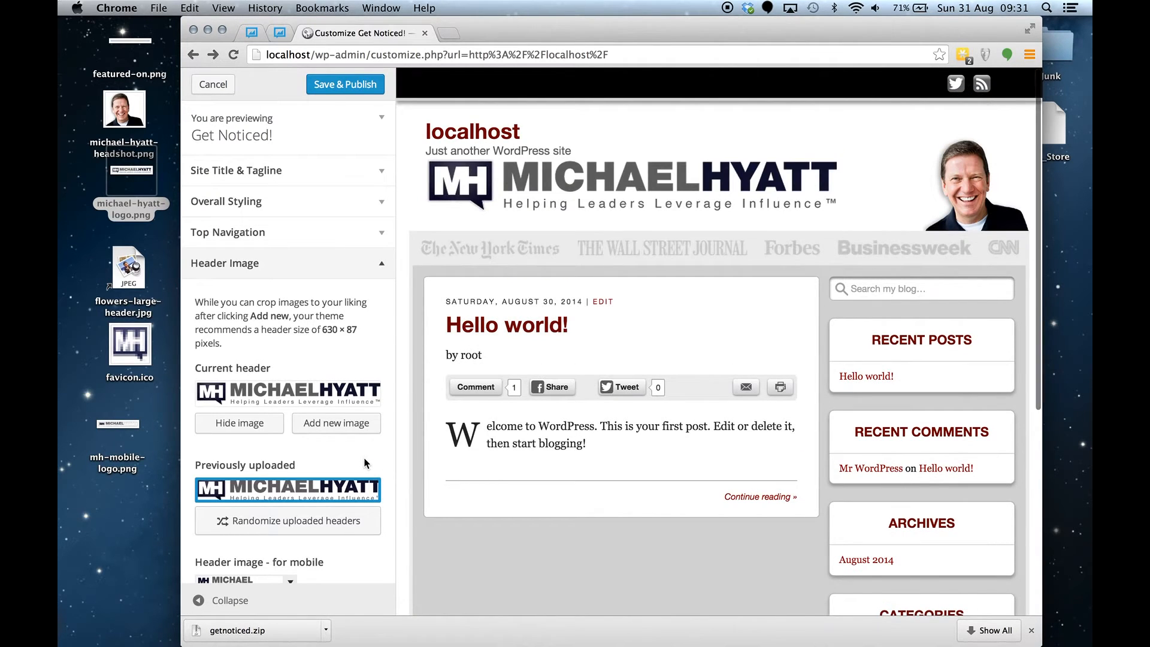
- Turn off Display Header Text under Site Title & Tagline and publish the Customizer changes
drag(506, 149, 419, 131)
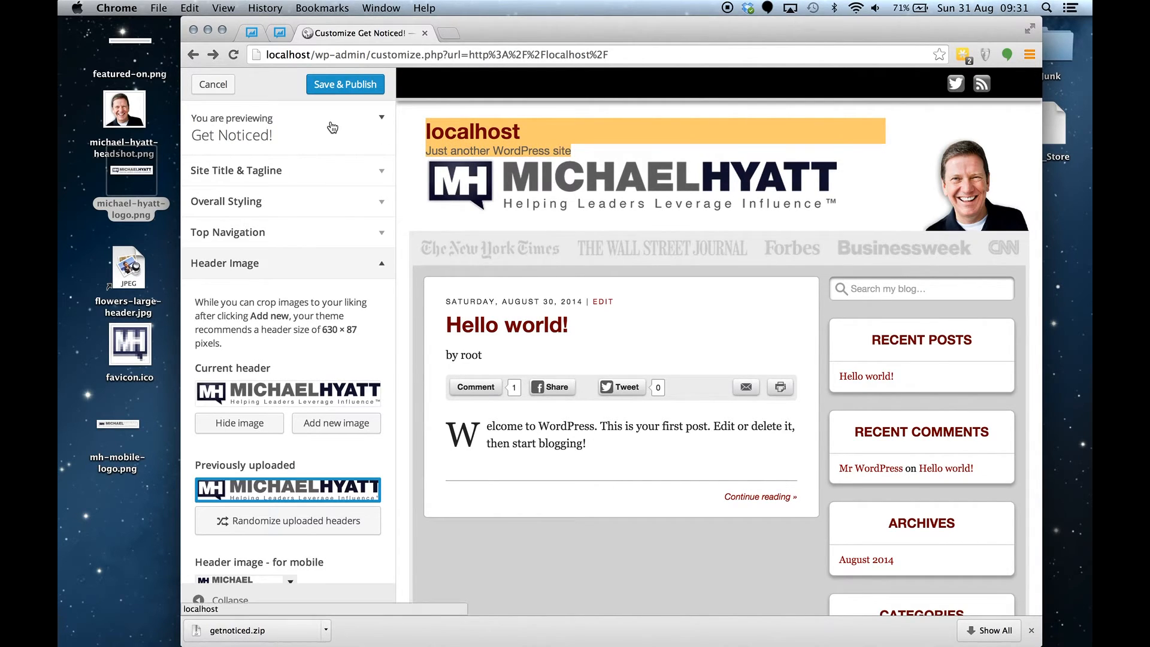
click(295, 172)
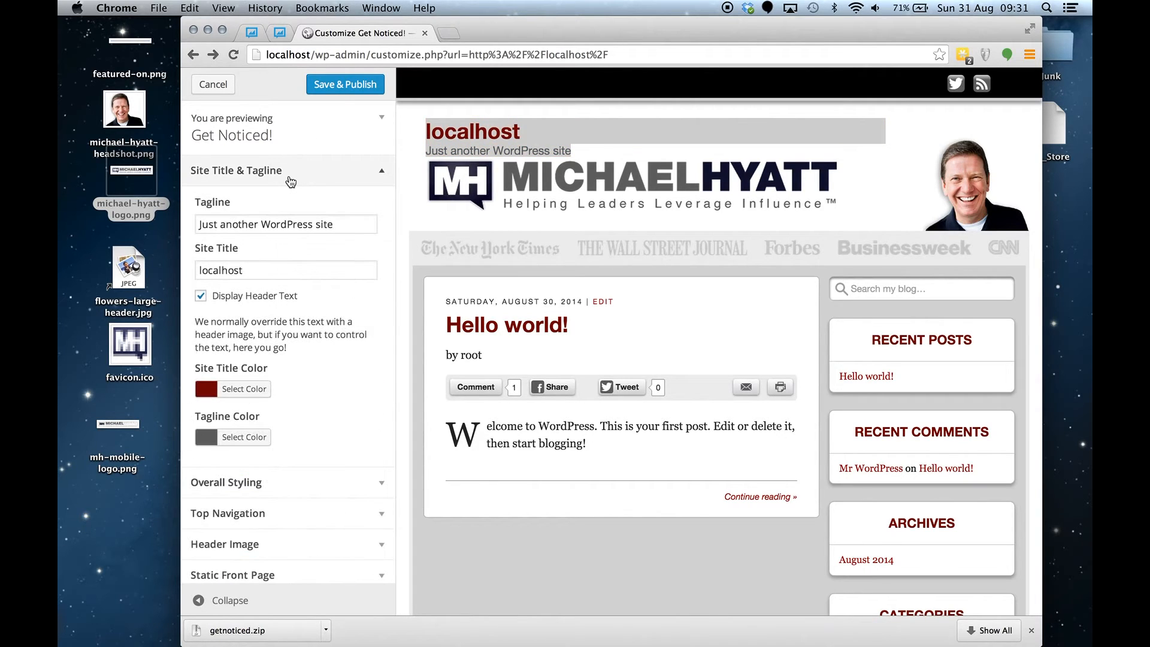
click(201, 297)
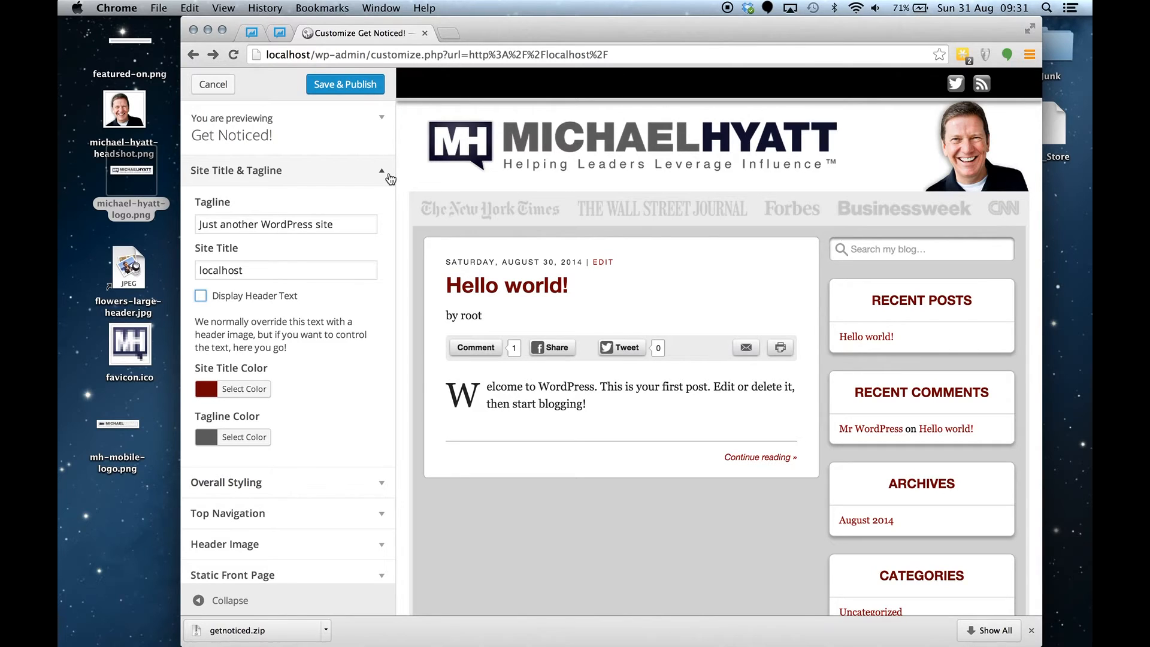
click(349, 85)
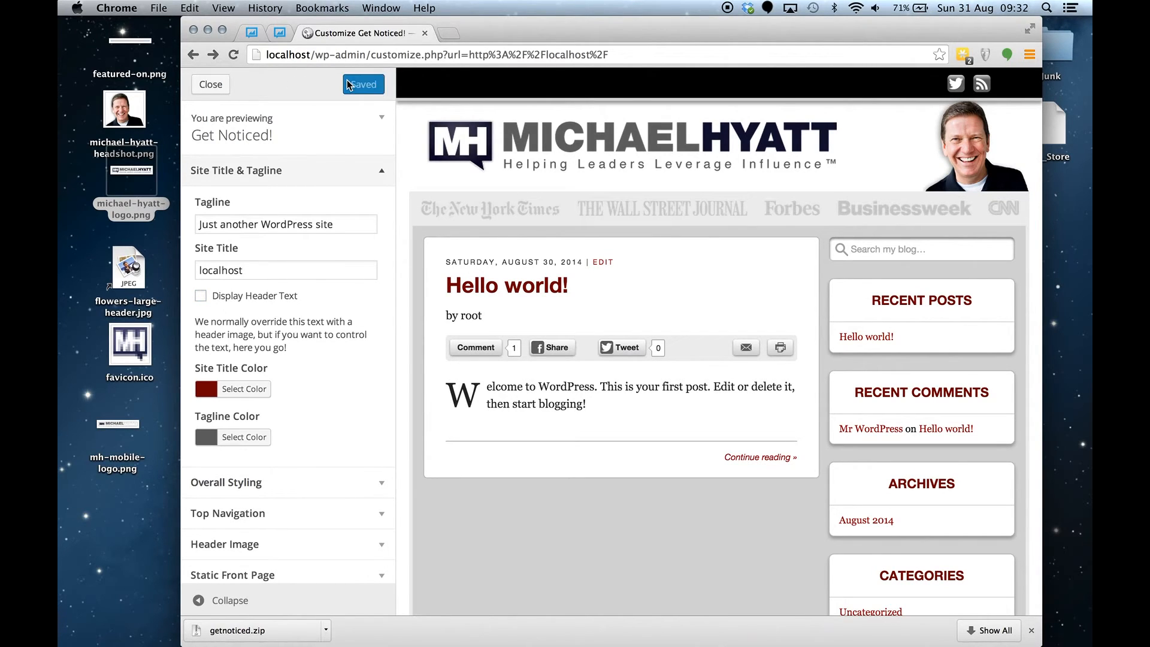
- Close the Customizer and check the site's header at mobile width, then at full browser width
click(219, 83)
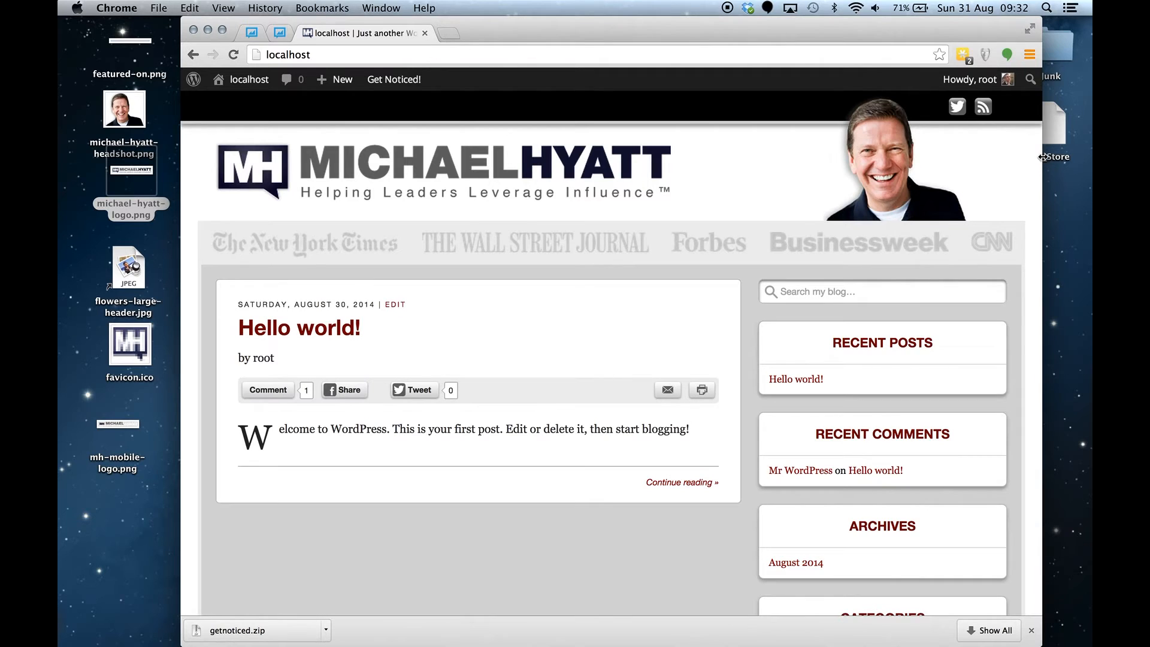
drag(1041, 156, 621, 198)
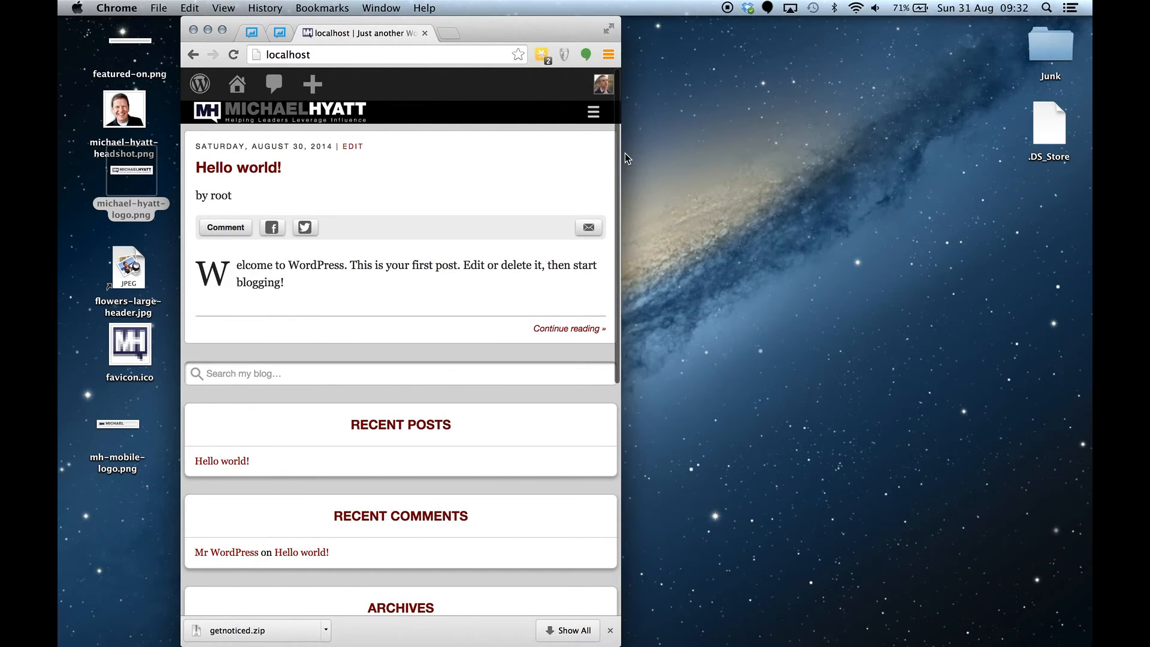
drag(622, 157, 1088, 264)
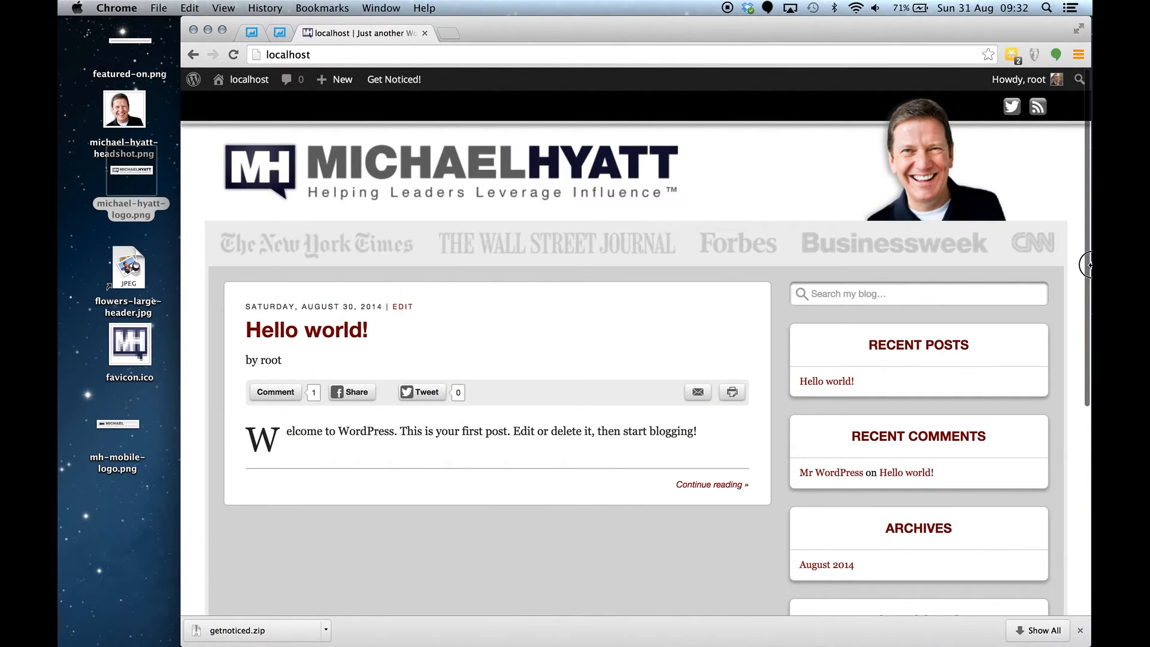
- Open the site's theme Customizer and set the Site Title Color under Site Title & Tagline to #001144
mouse_move(245, 79)
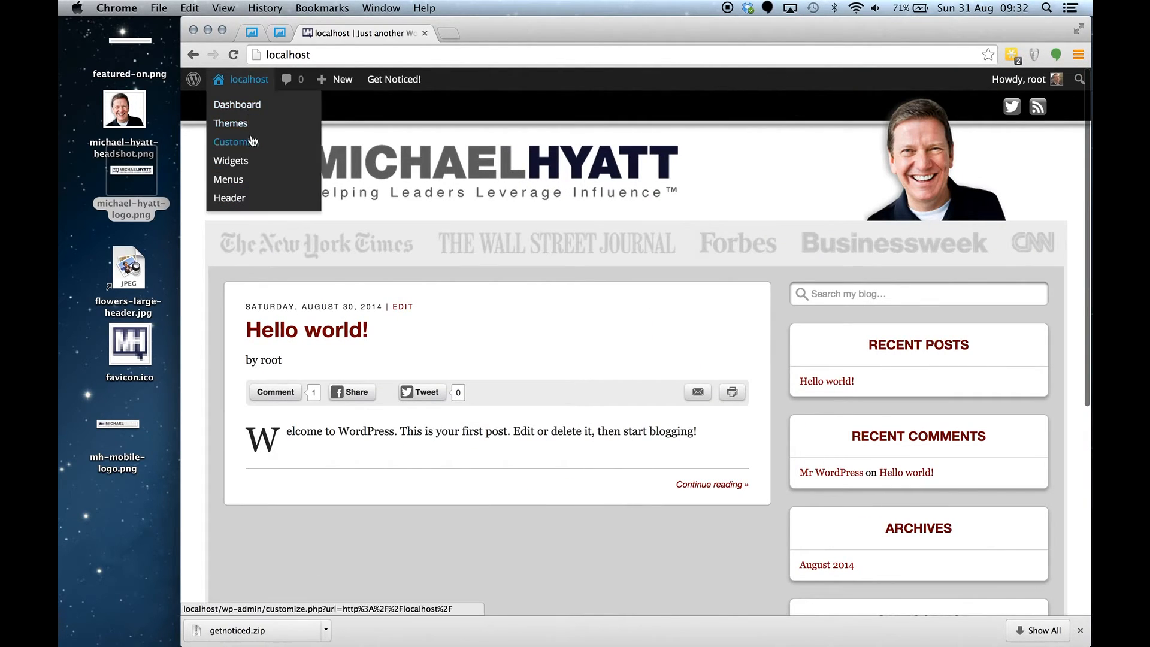
click(252, 141)
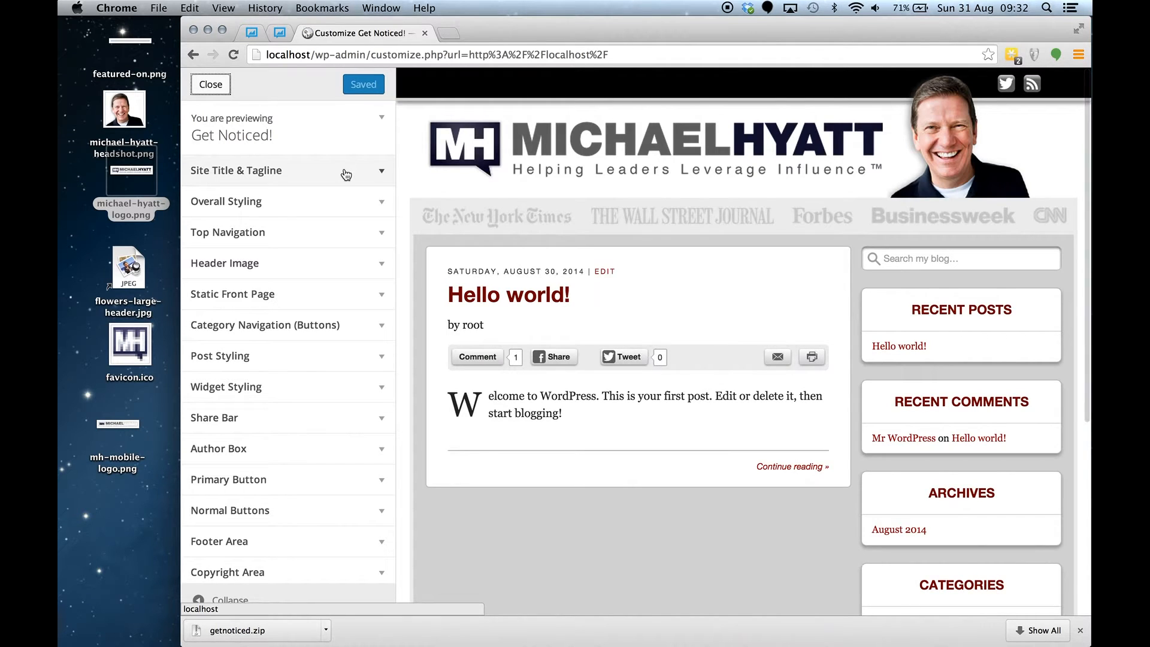
click(346, 174)
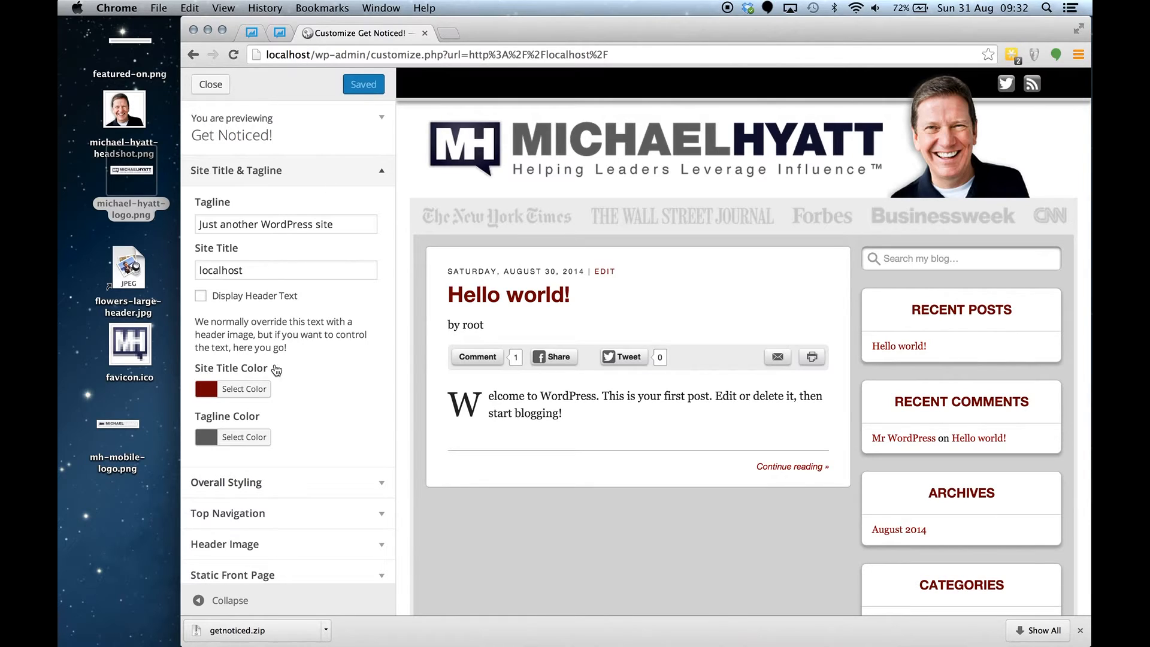
click(270, 391)
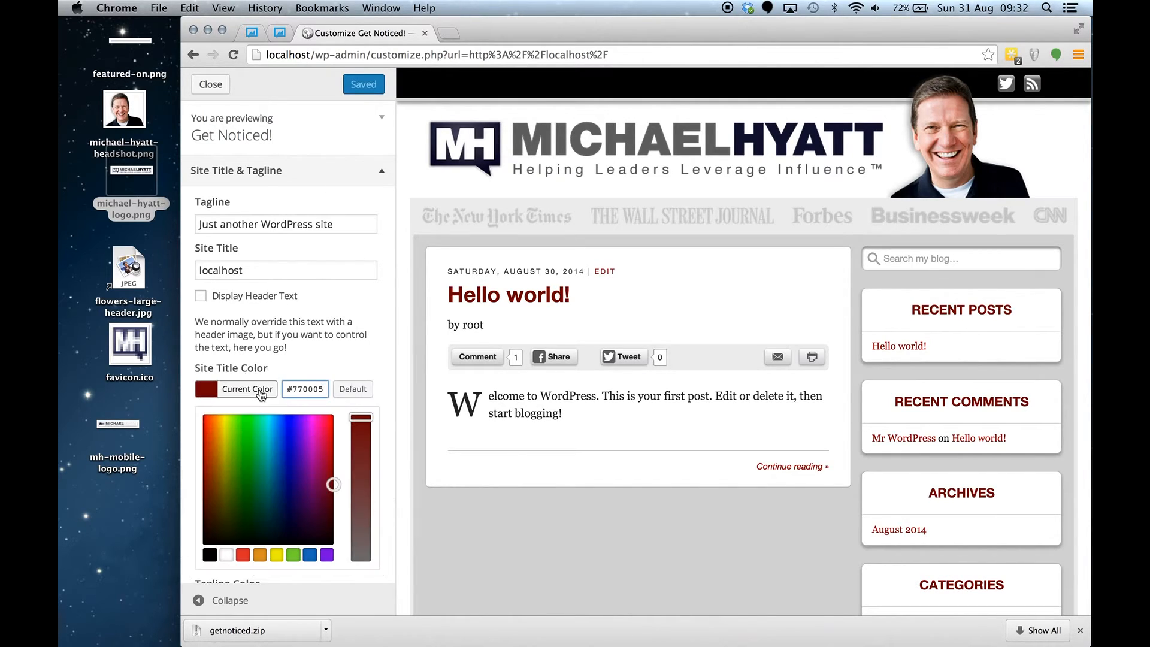
double_click(318, 390)
text(001144)
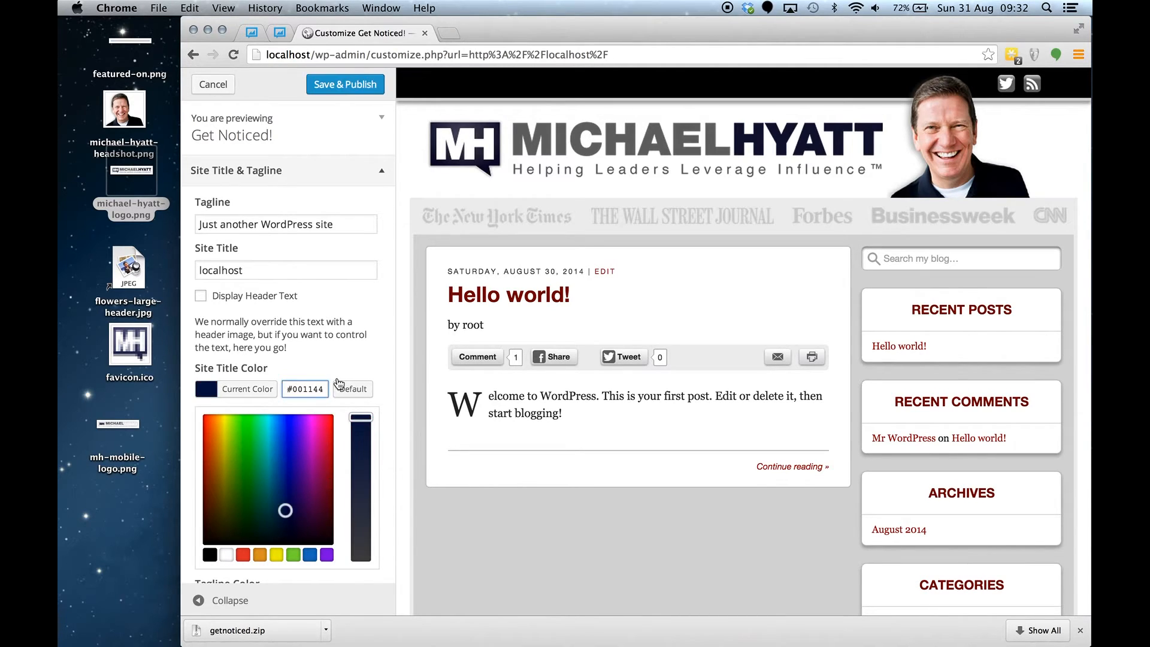
click(362, 358)
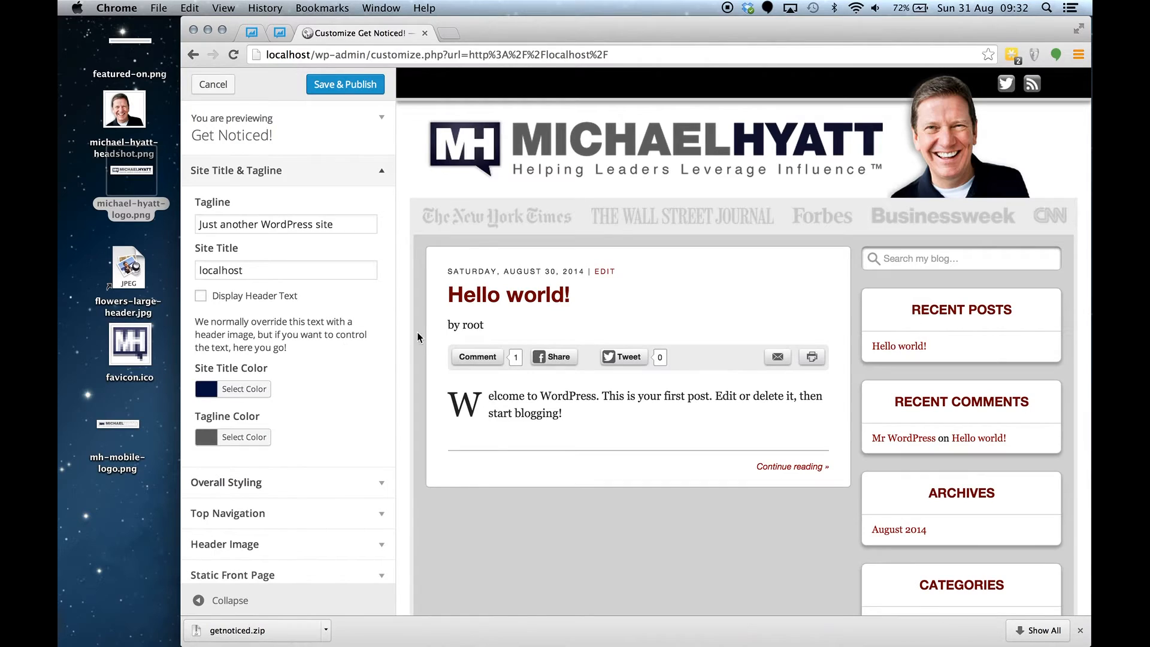
click(342, 175)
- Under Overall Styling, set the Link Color to #4382c4 and the Link Hover Color to #001144
click(333, 202)
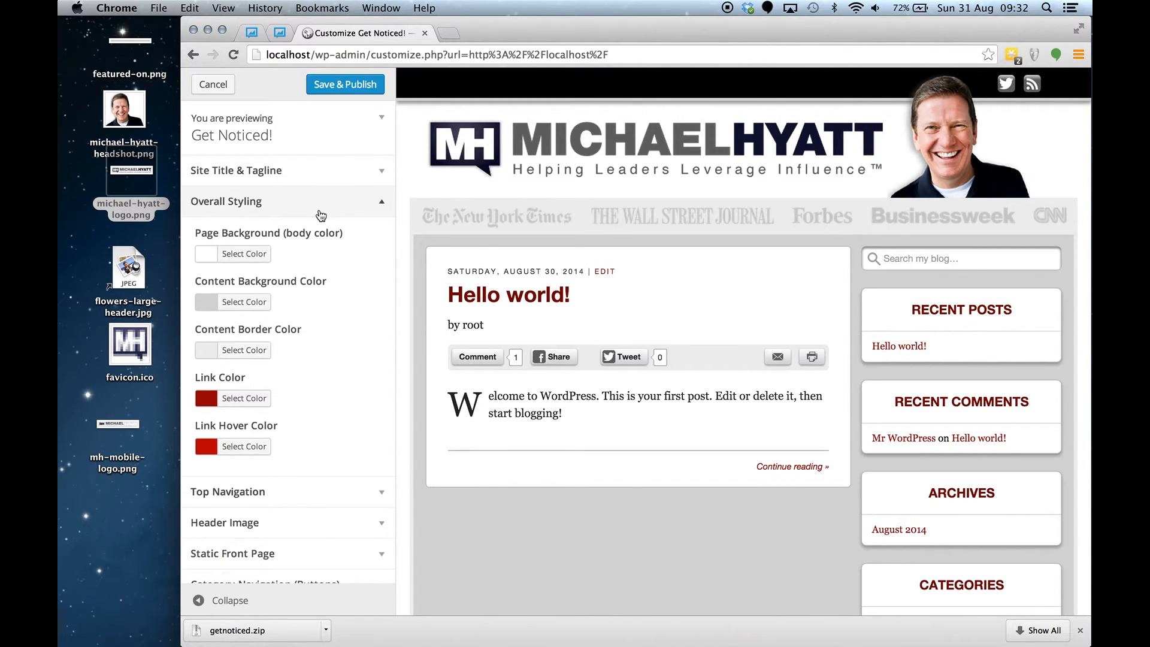
click(242, 399)
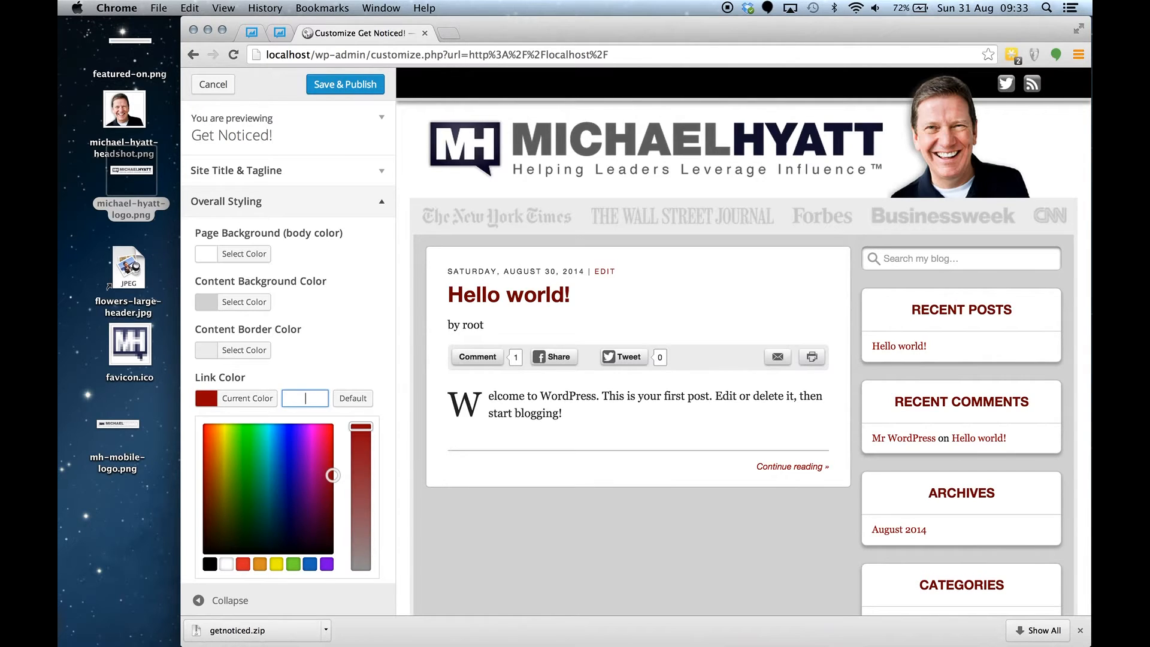
text(4382c4)
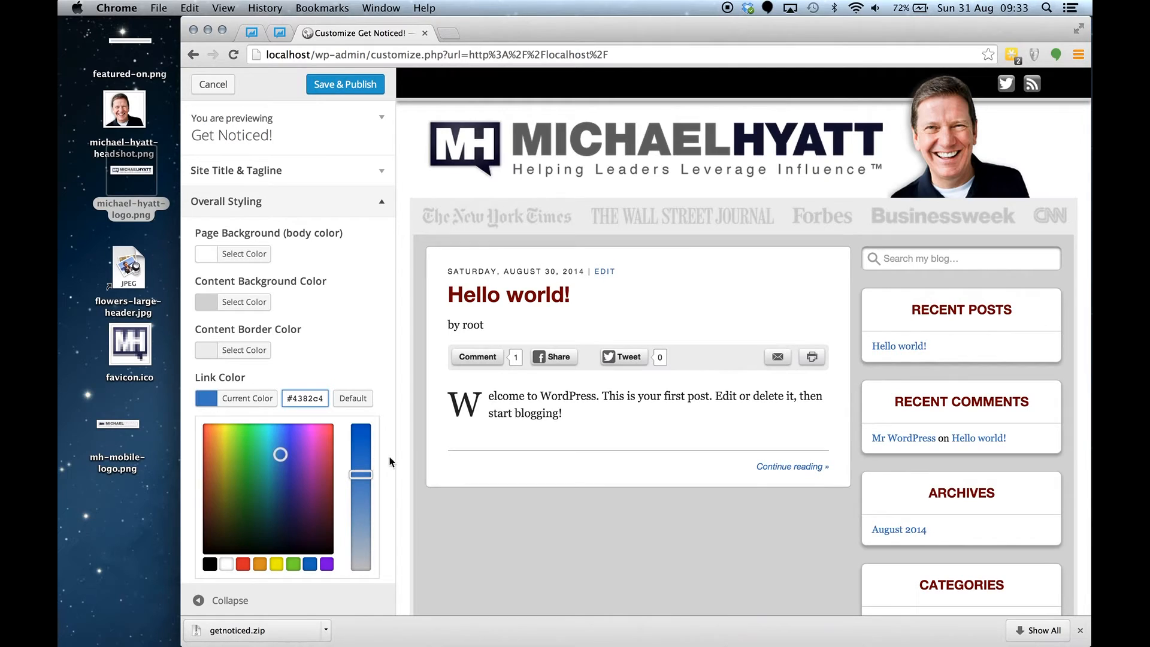
click(369, 368)
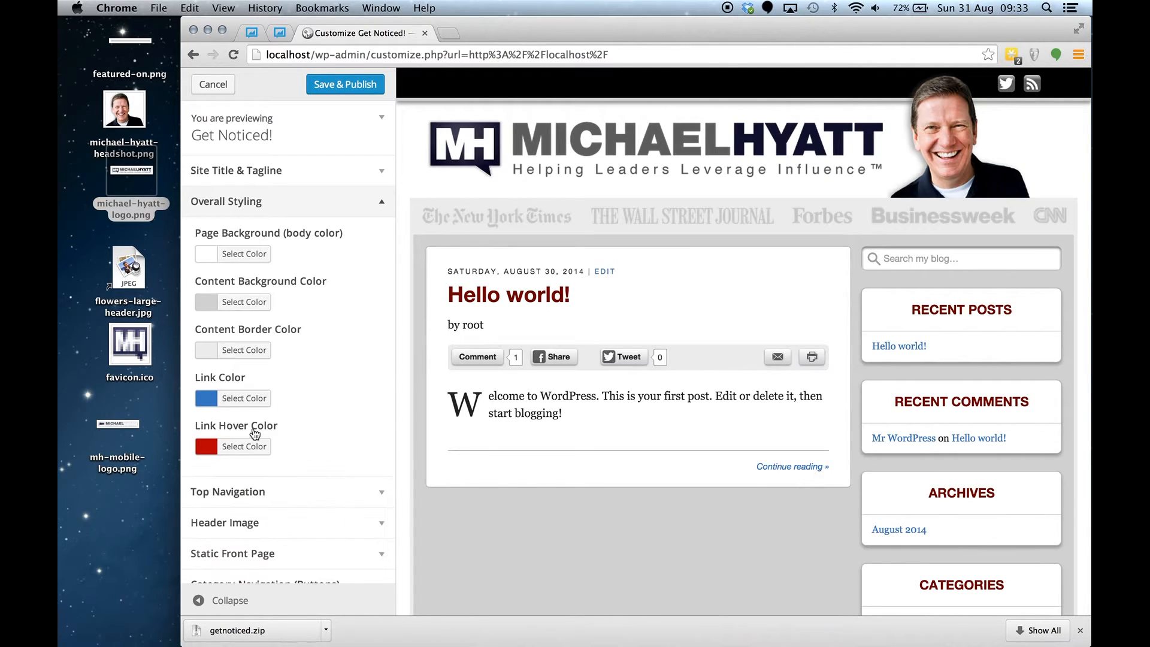
click(241, 448)
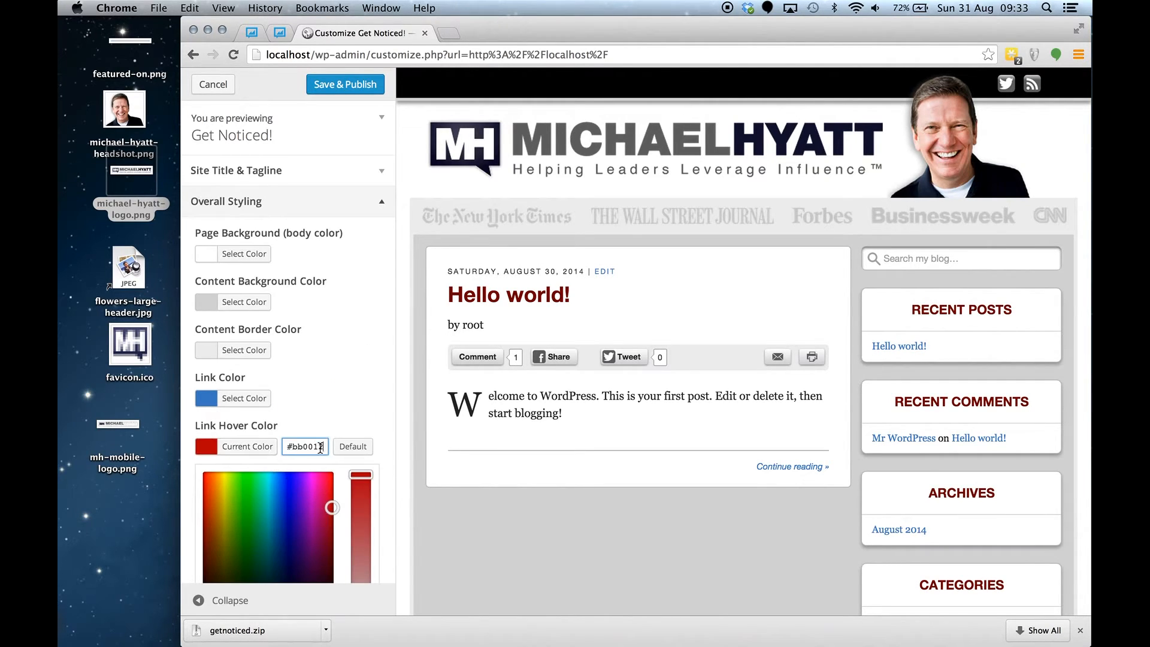
drag(322, 446, 294, 446)
text(001133)
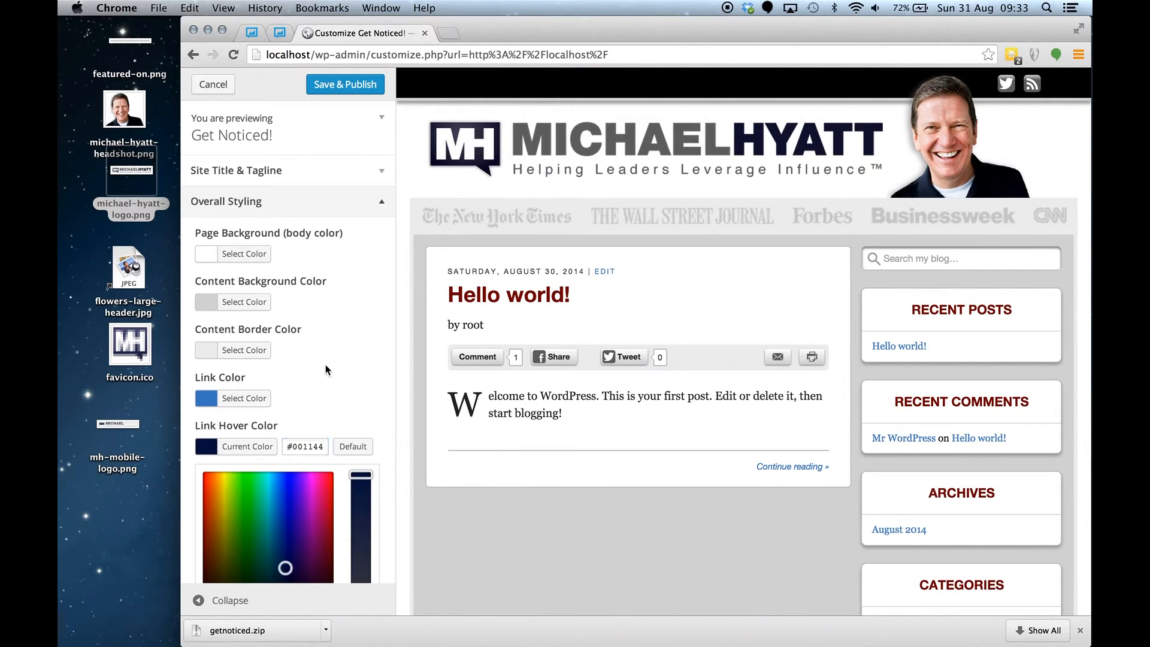
click(346, 380)
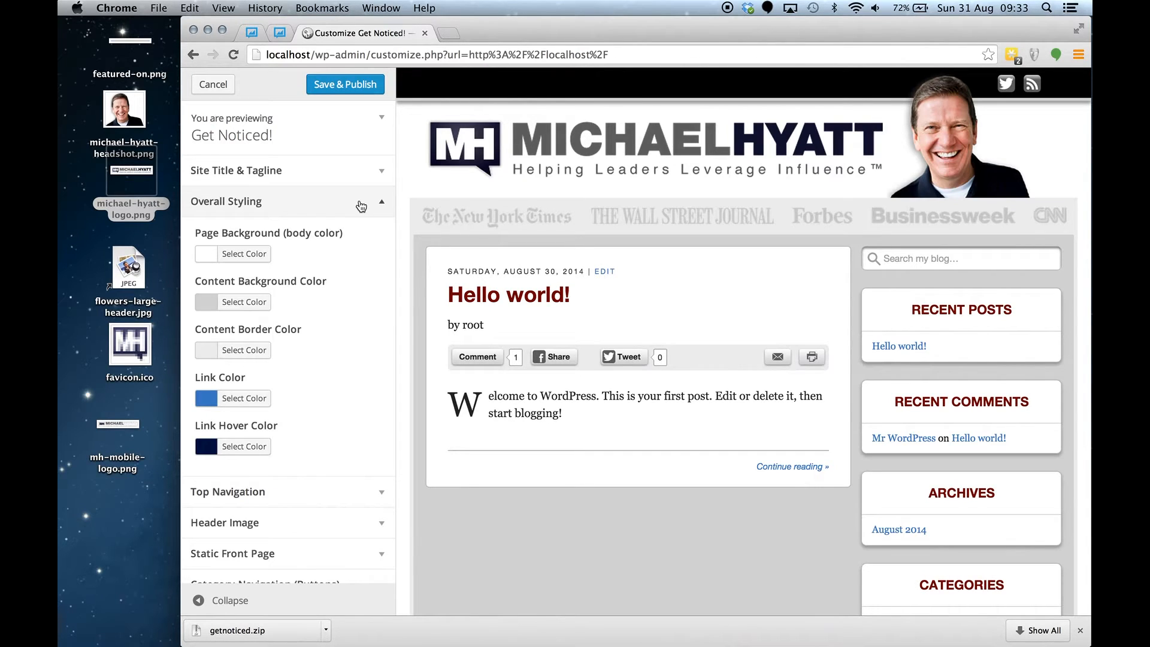
click(361, 206)
- Set the Top Navigation Background color to #001144
click(350, 233)
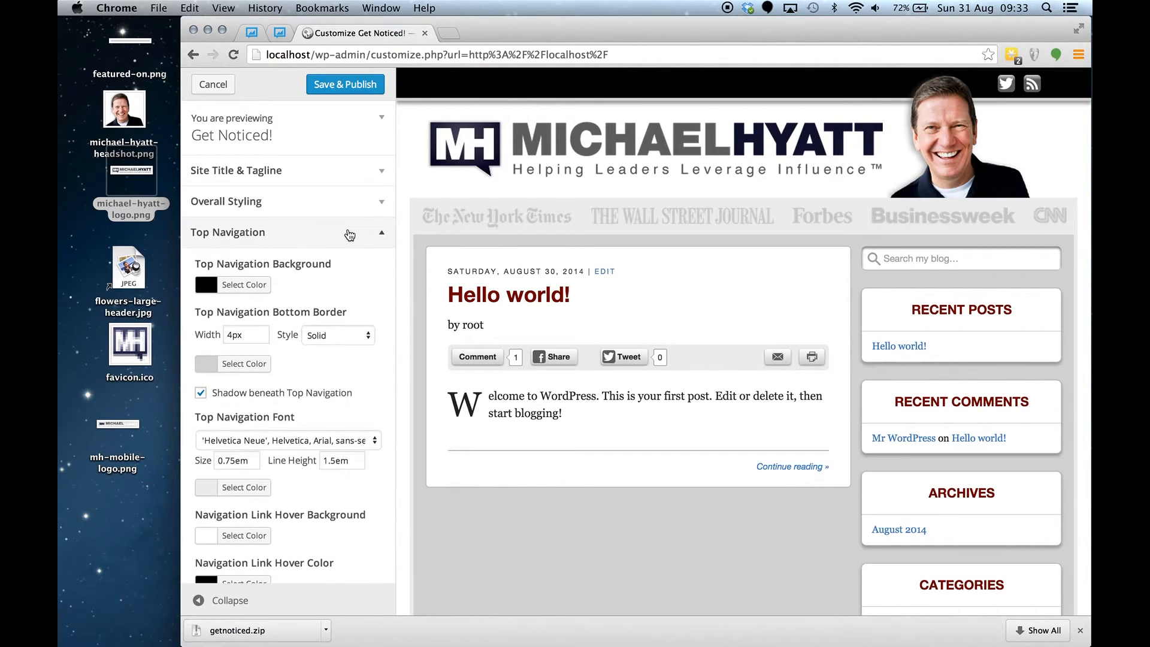
click(244, 285)
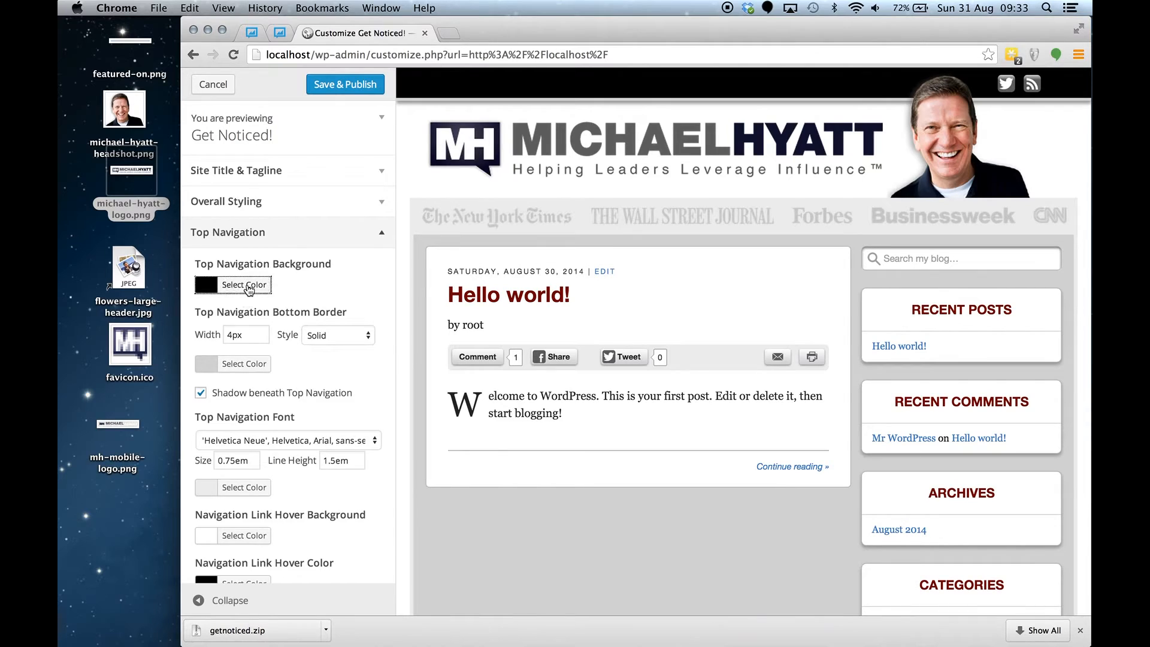
double_click(310, 285)
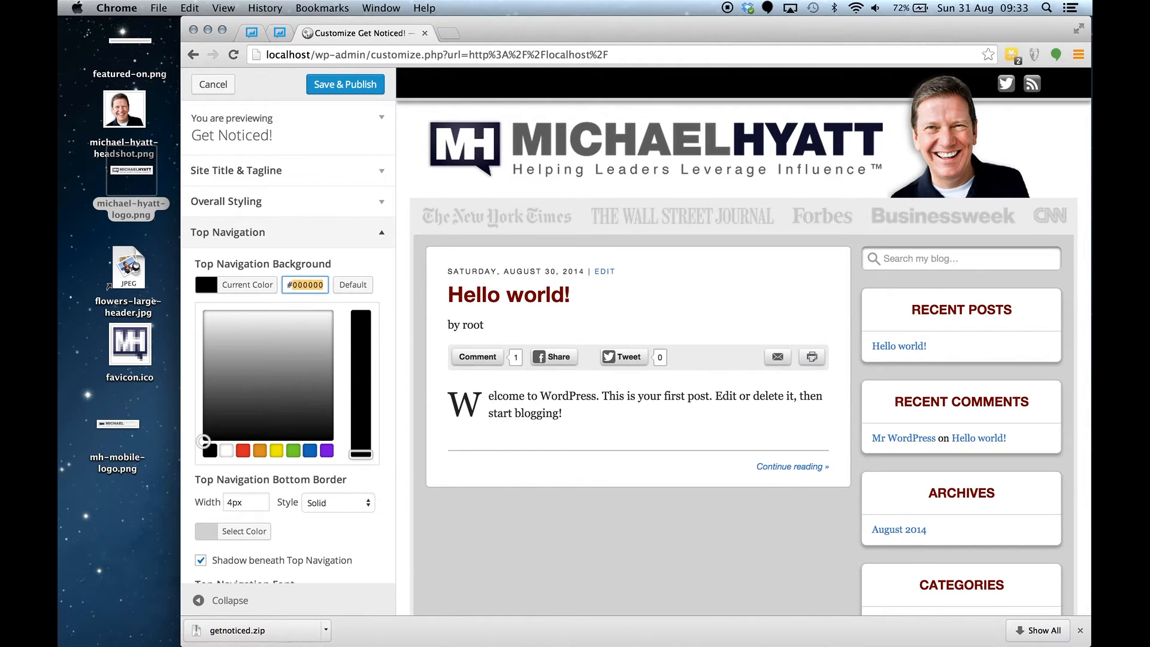
text(001144)
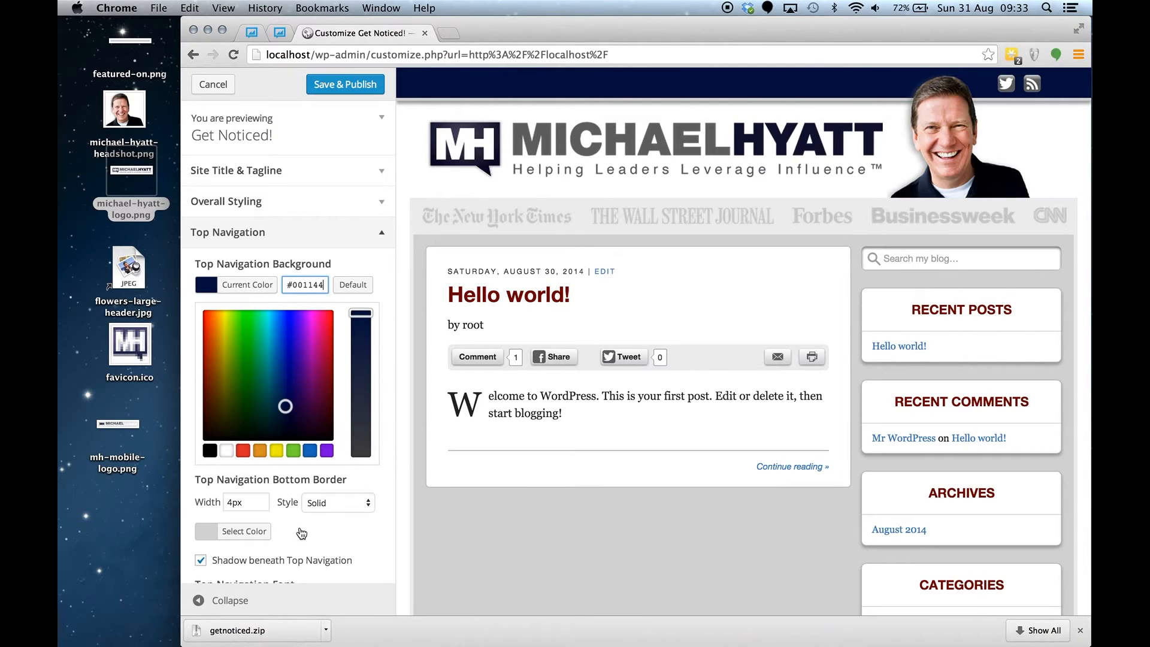
- Enable Google+ and LinkedIn among the Featured Social Media Accounts in the Top Navigation settings
scroll(277, 537, down, 3)
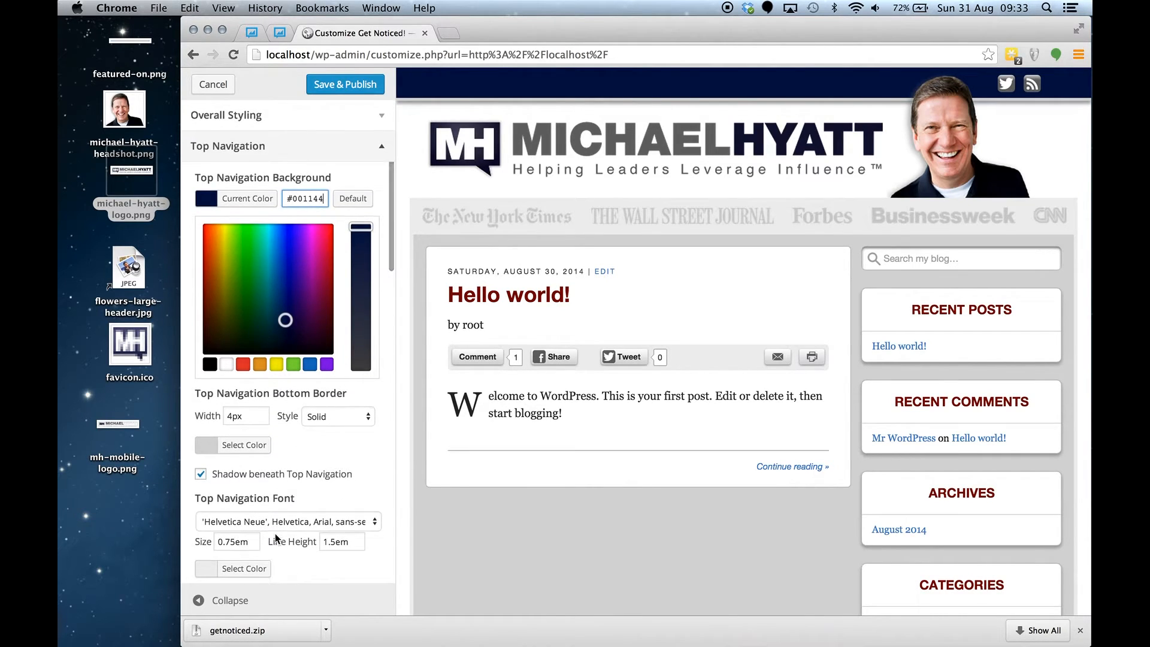
scroll(276, 538, down, 7)
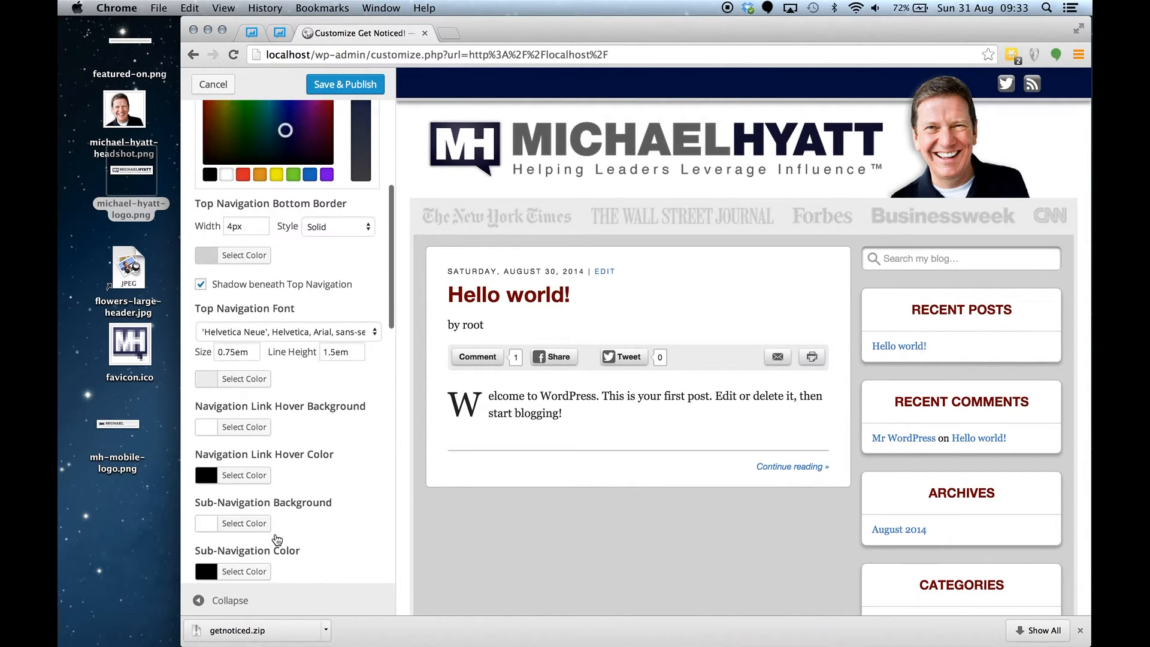
scroll(277, 538, down, 5)
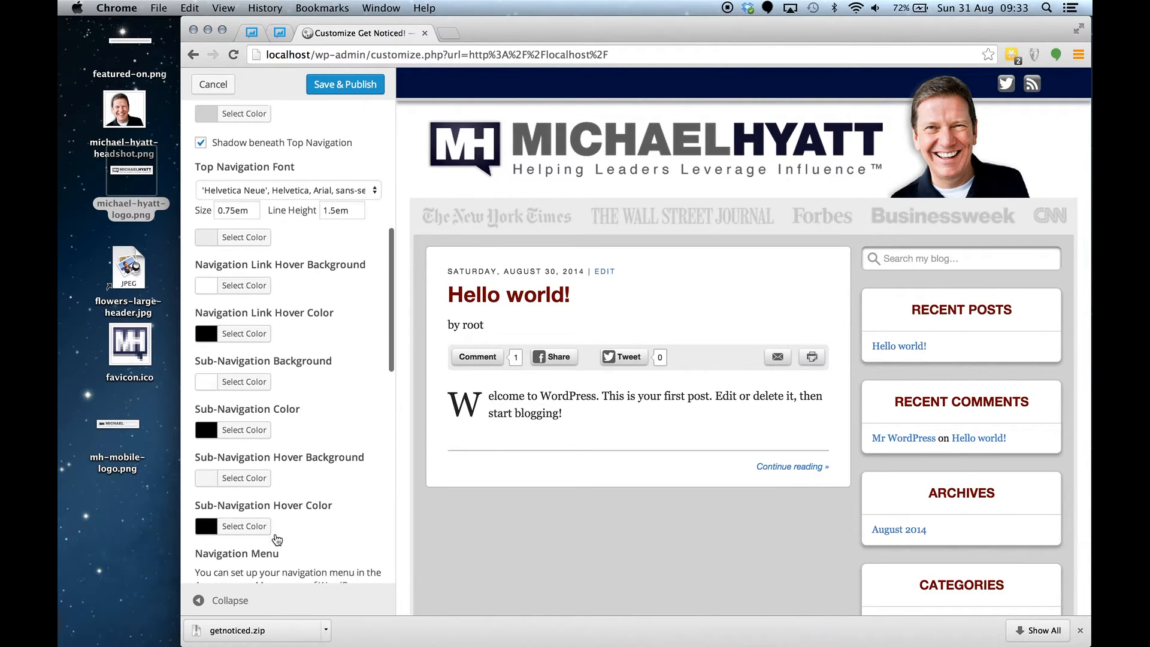
scroll(277, 538, down, 3)
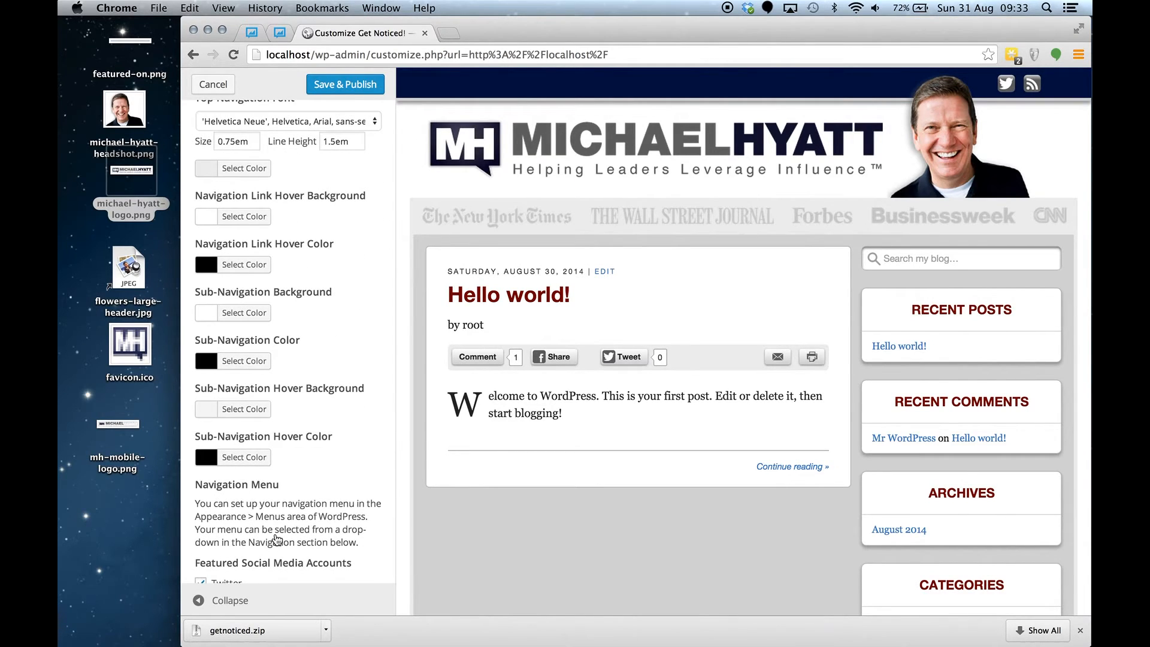
scroll(275, 537, down, 5)
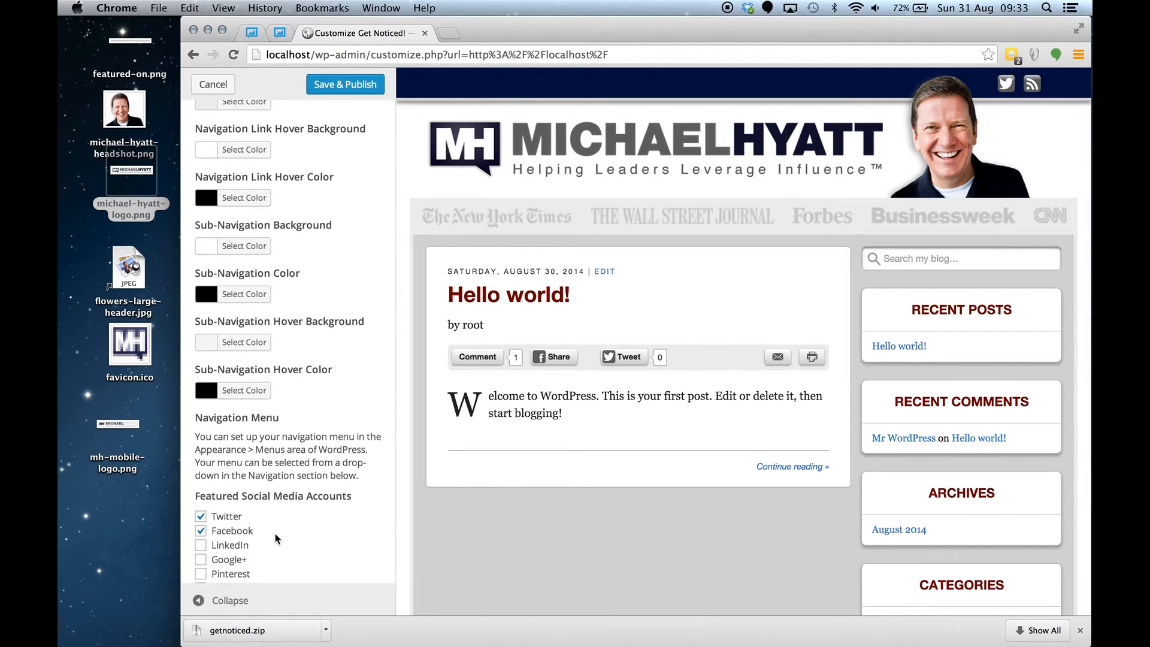
scroll(275, 536, down, 2)
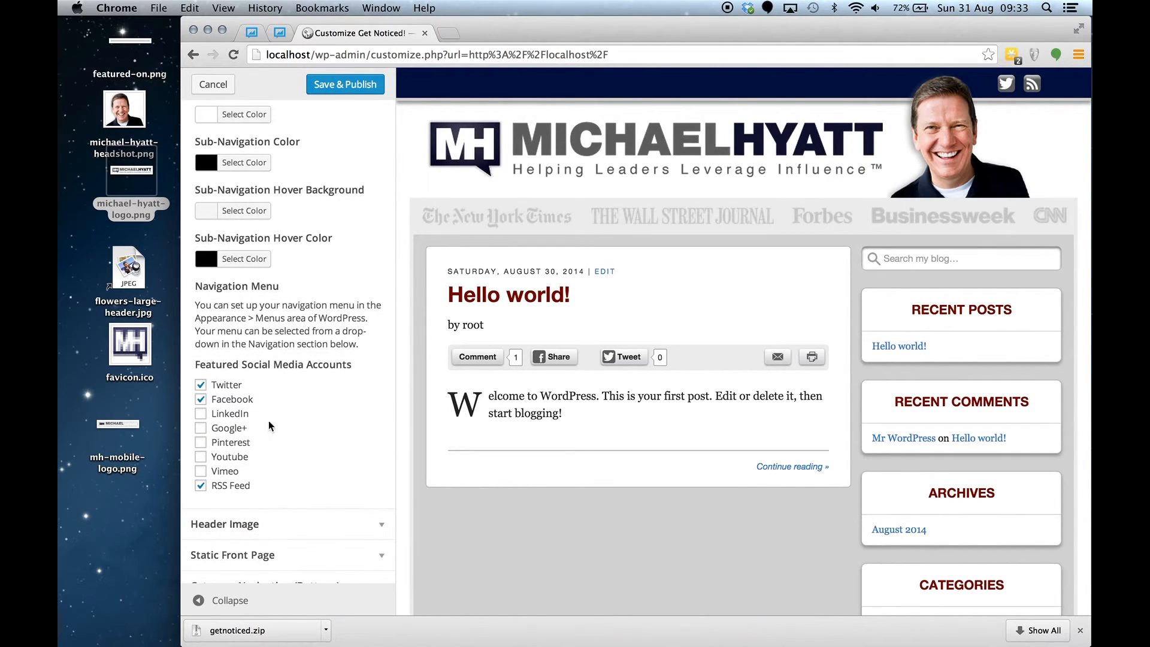
click(201, 429)
scroll(203, 431, down, 6)
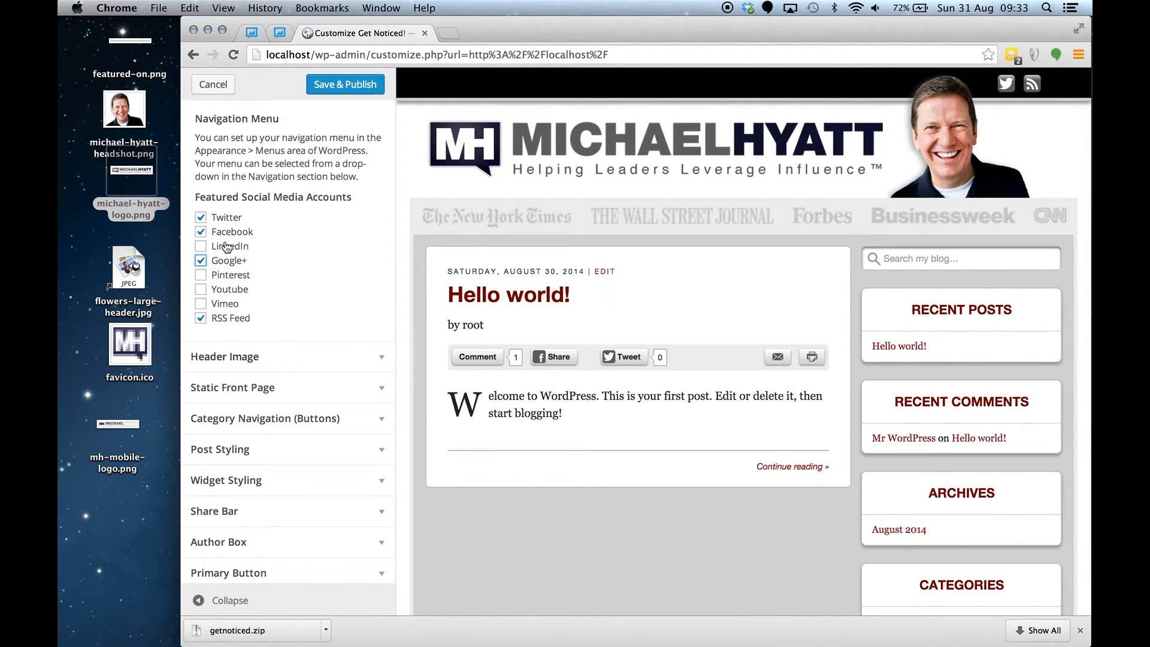
click(202, 246)
- Review the Top Navigation options and the Header Image settings, including the current header, mobile header image and headshot
scroll(296, 239, up, 4)
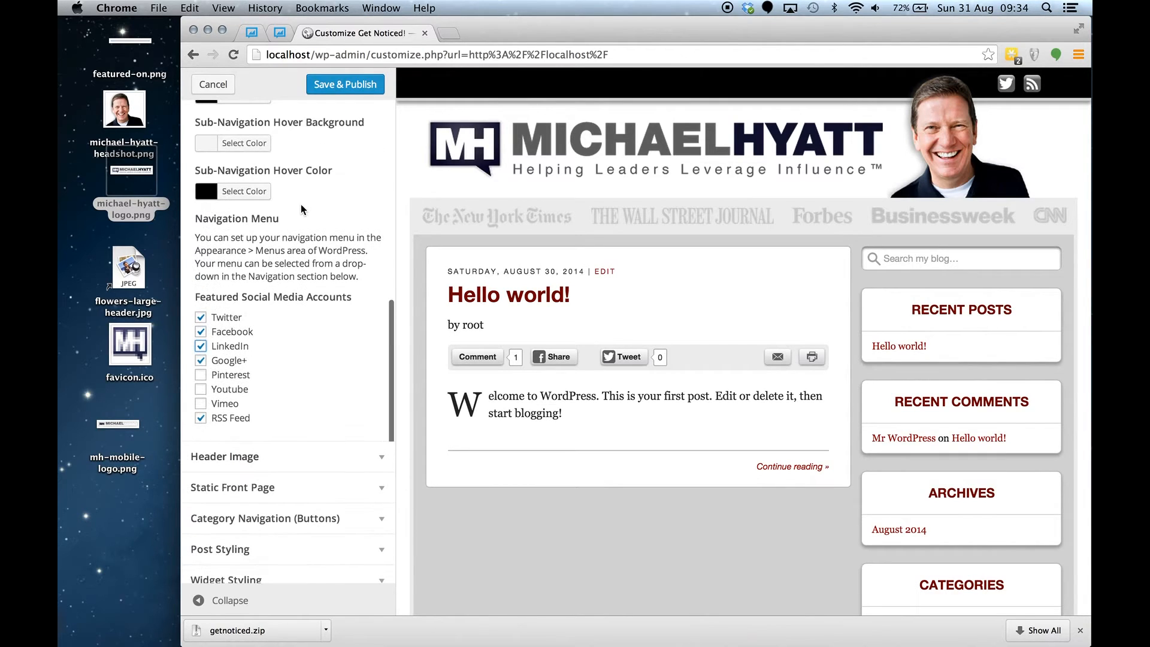
scroll(283, 257, down, 5)
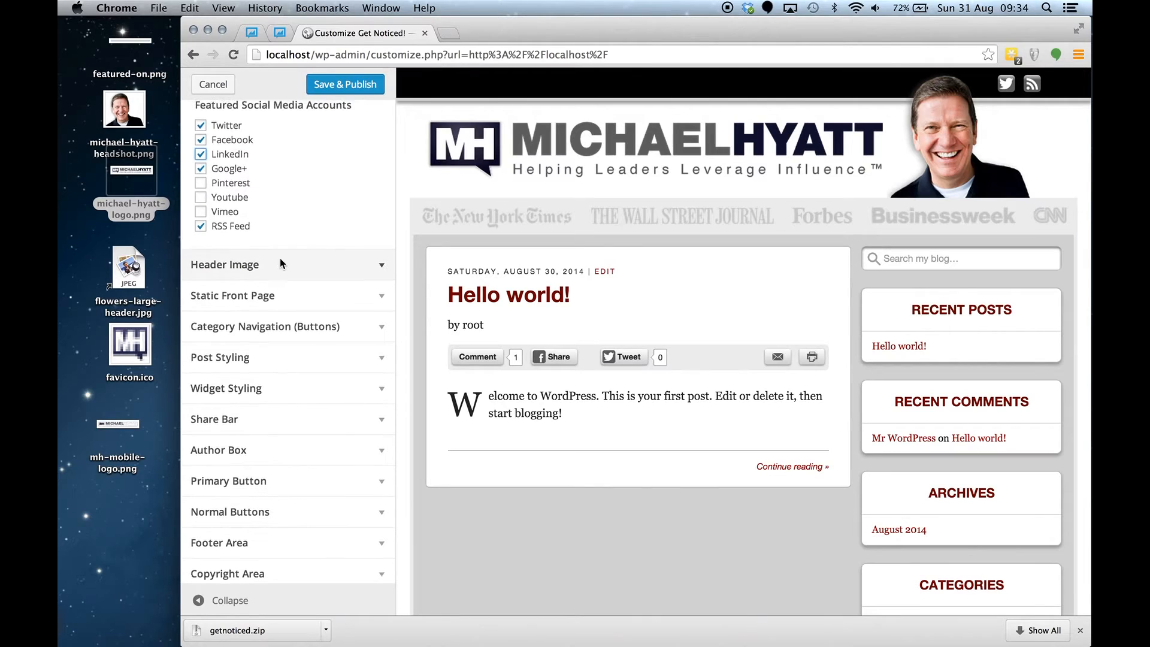
scroll(281, 264, up, 10)
scroll(279, 257, up, 5)
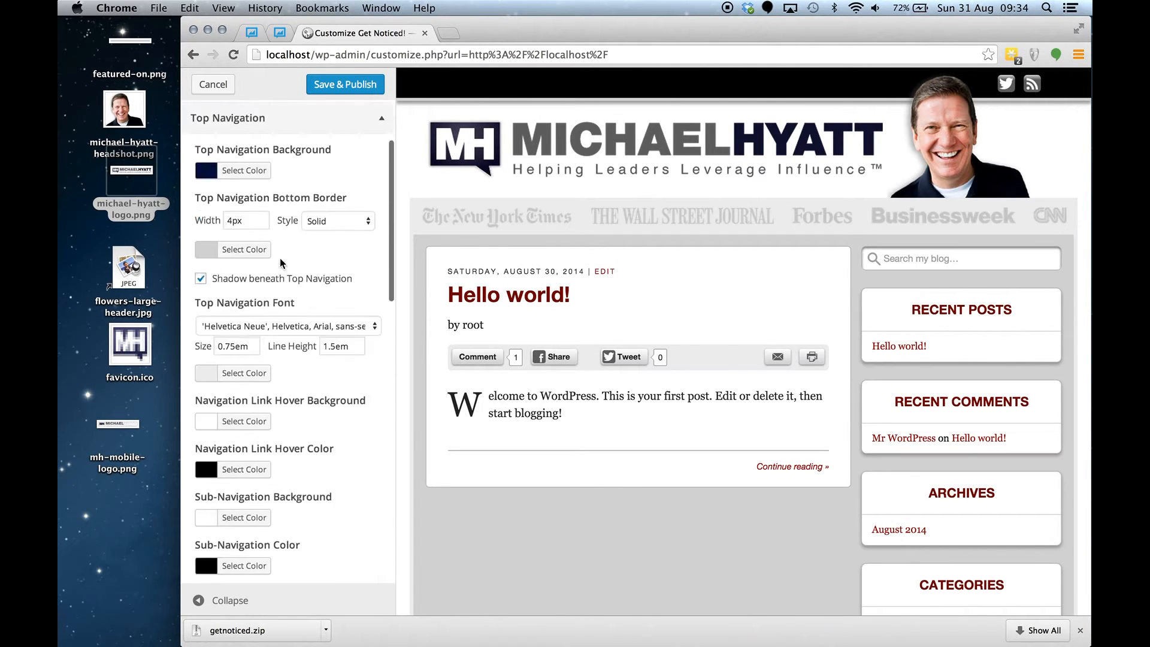
scroll(282, 264, down, 10)
scroll(281, 264, down, 8)
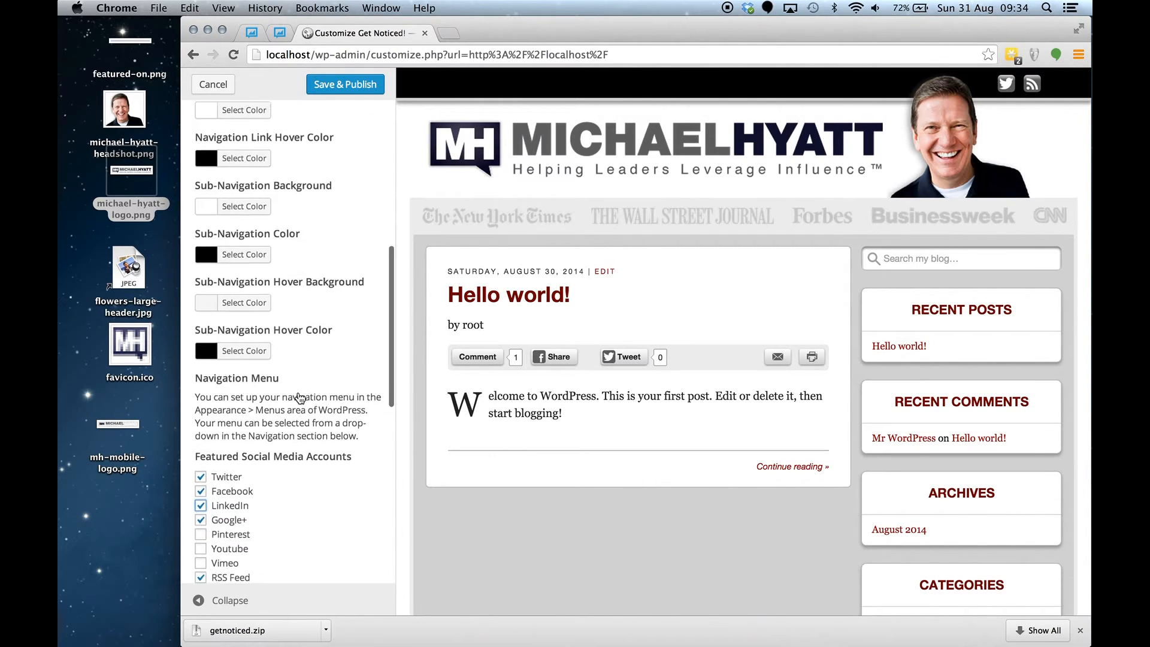
click(284, 380)
scroll(283, 381, down, 5)
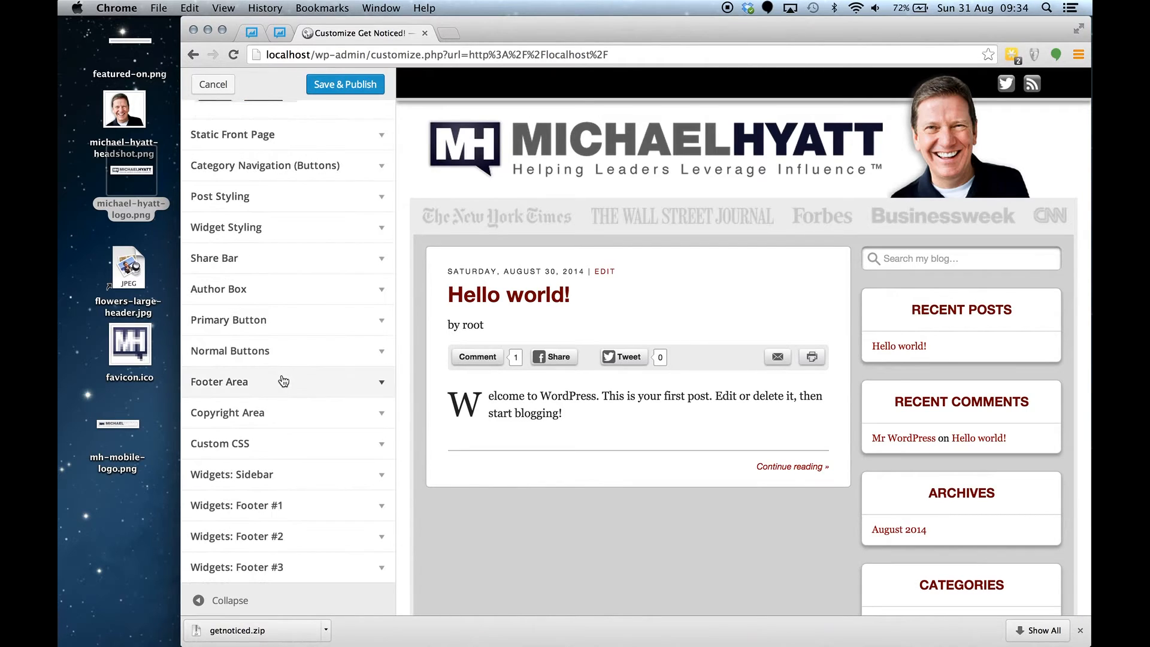
scroll(317, 318, up, 4)
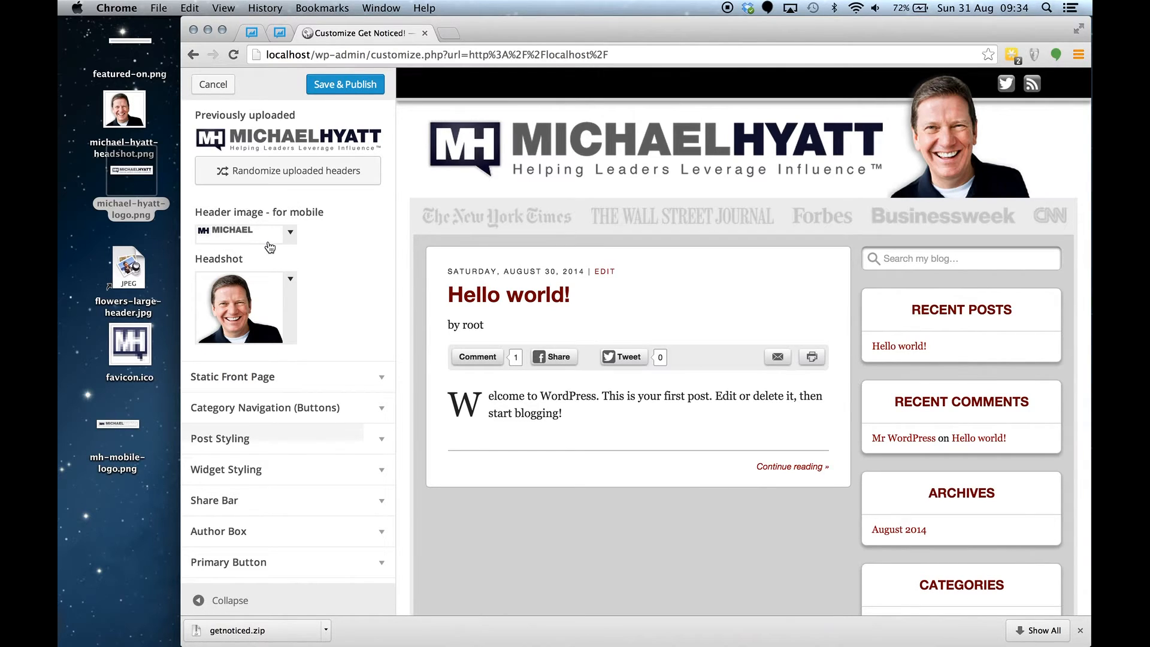
scroll(277, 329, up, 3)
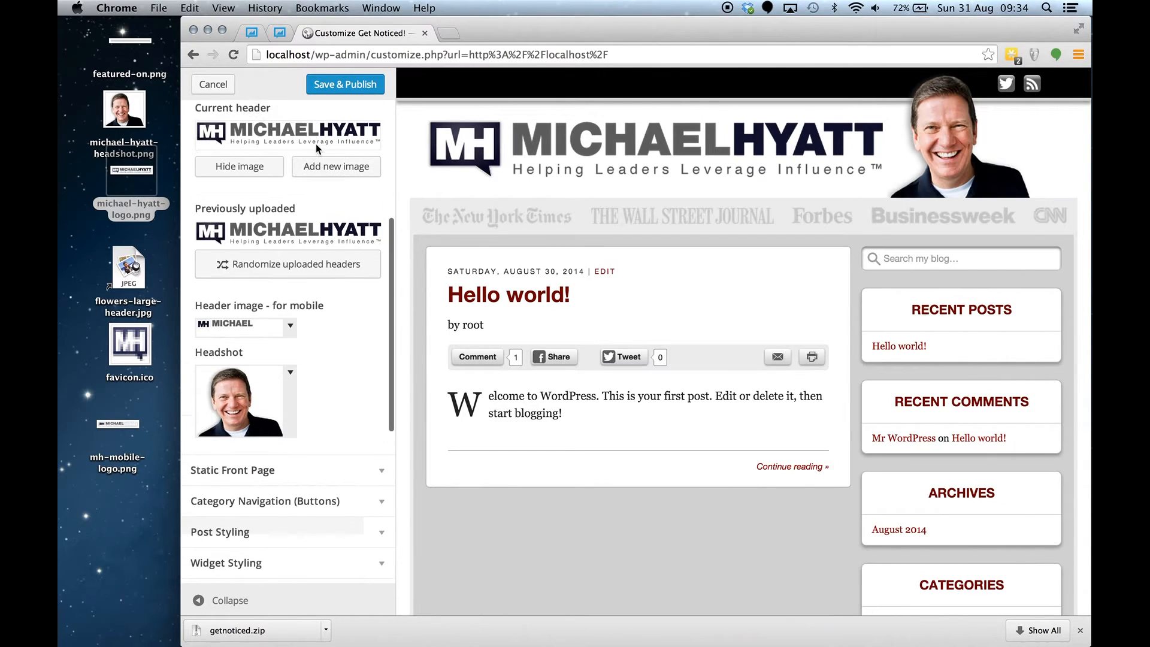
- Under Static Front Page, switch the front page display to A static page to view its options and set it back to Your latest posts
click(345, 477)
scroll(344, 234, up, 5)
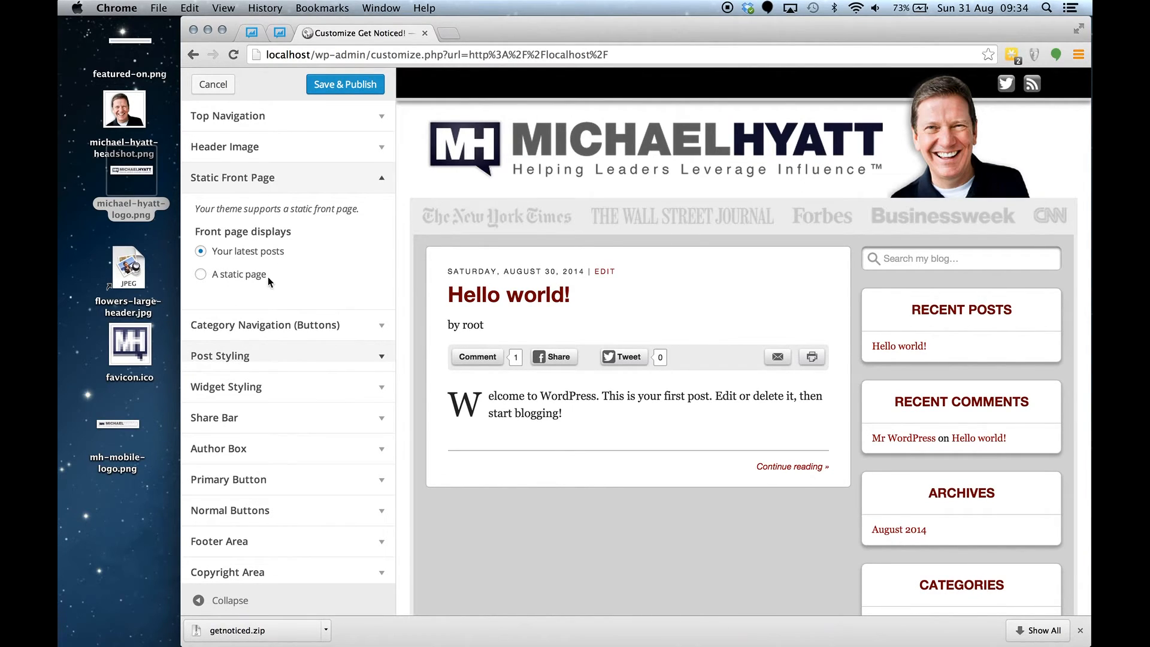
click(244, 278)
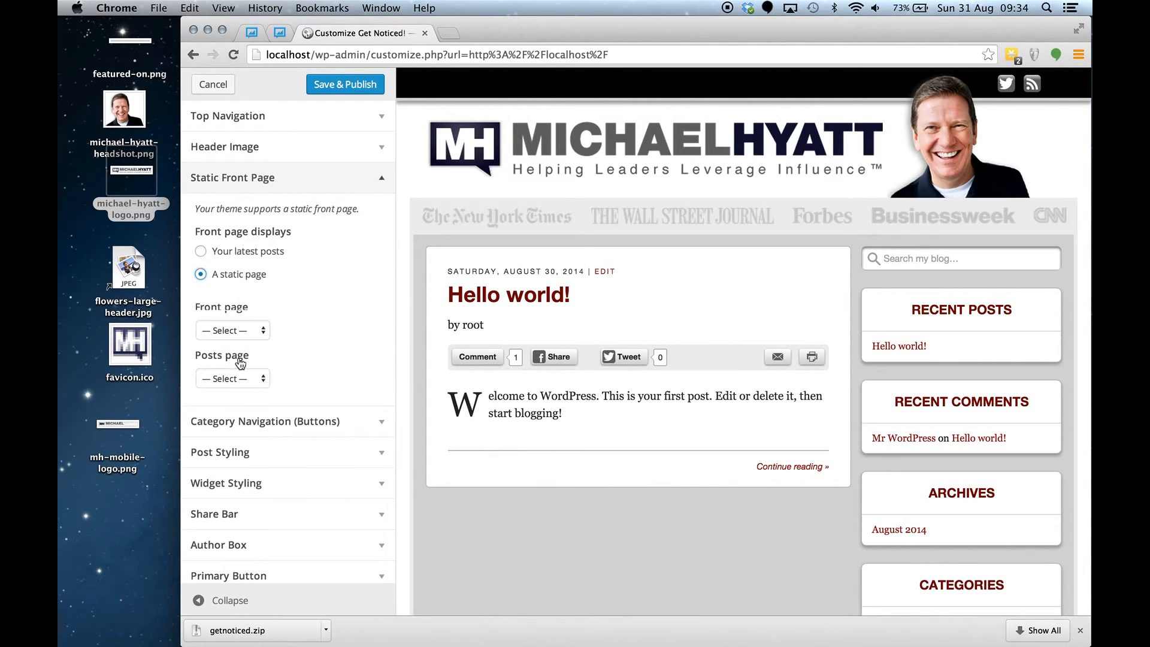
click(243, 251)
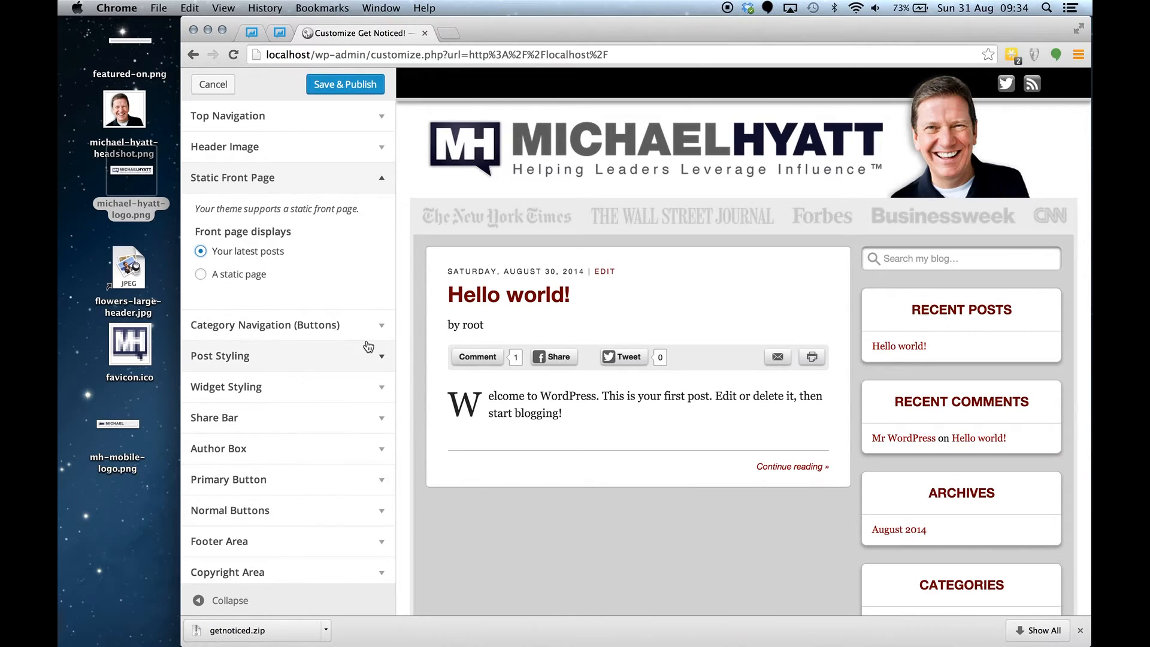
click(379, 197)
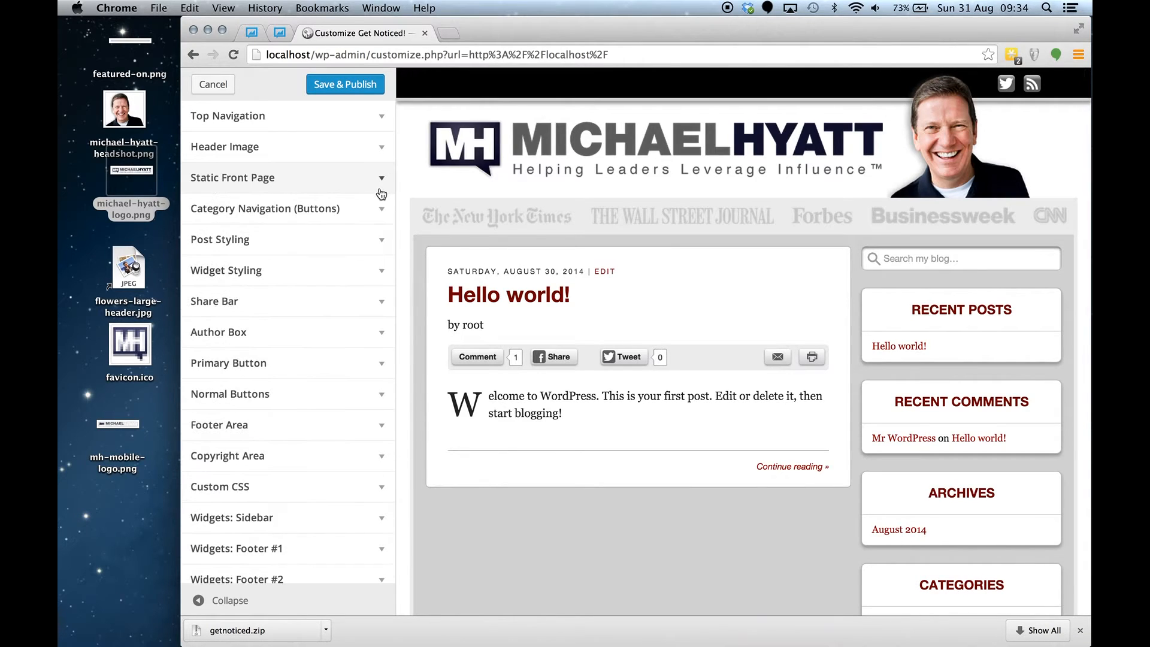
- Review the Category Navigation (Buttons) settings for button, border, hover and current-item colors
click(378, 216)
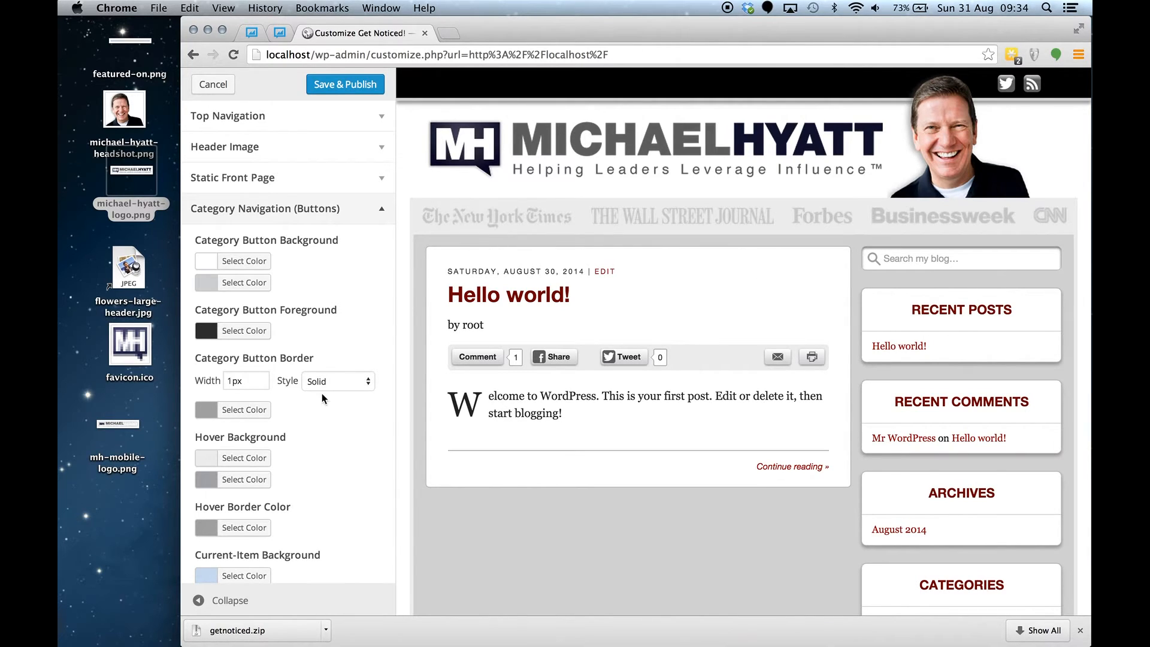
scroll(283, 447, down, 5)
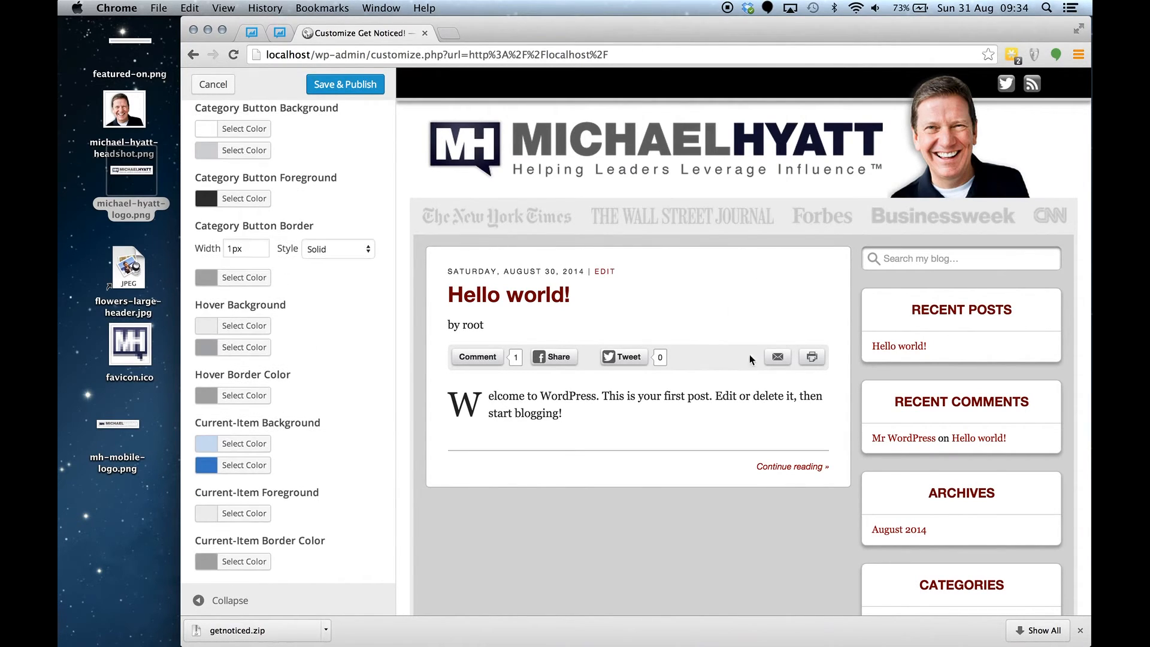
scroll(335, 467, down, 5)
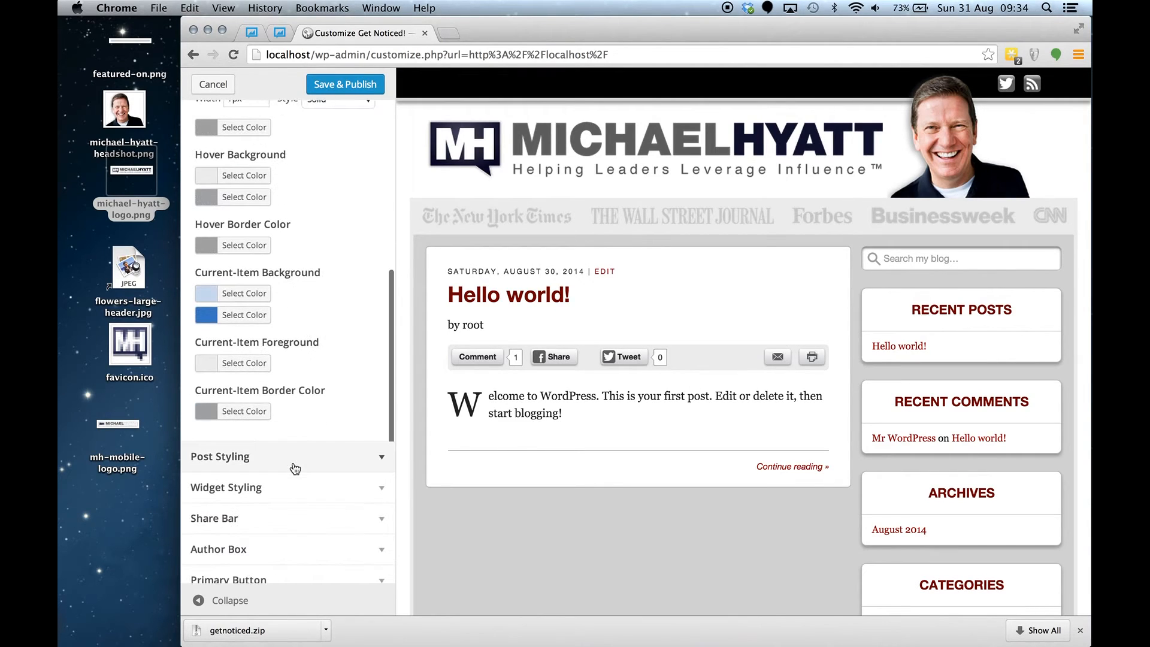
scroll(325, 348, up, 4)
scroll(325, 348, up, 4)
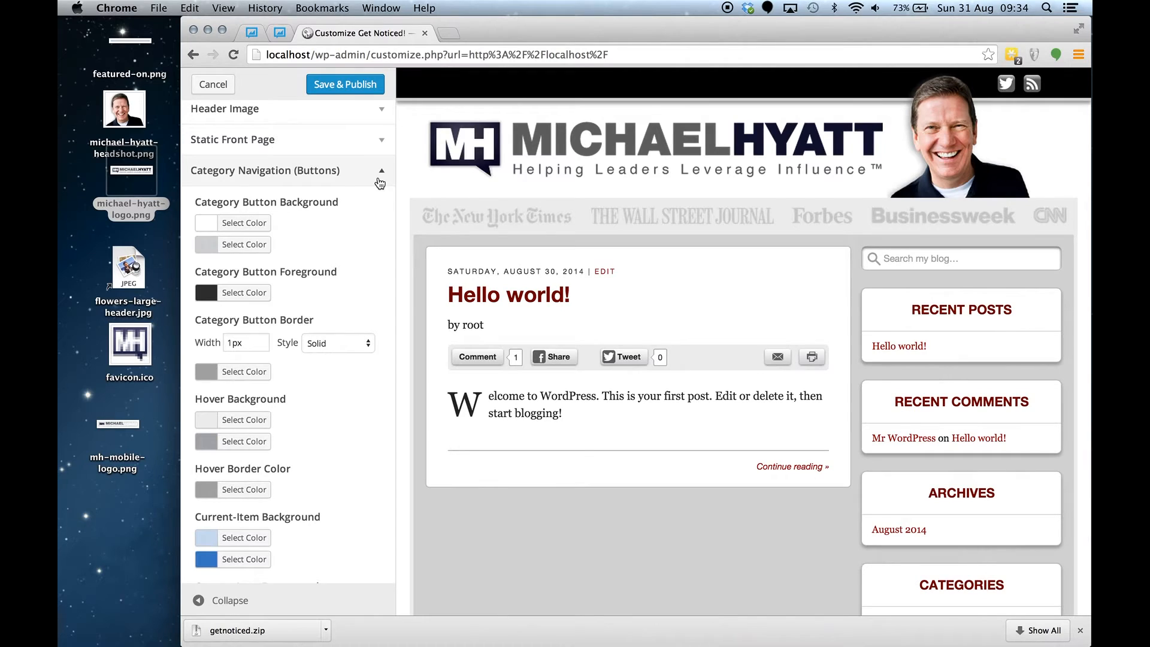
click(379, 177)
- Under Post Styling, set the Title Font / H1 color to #001144
click(377, 203)
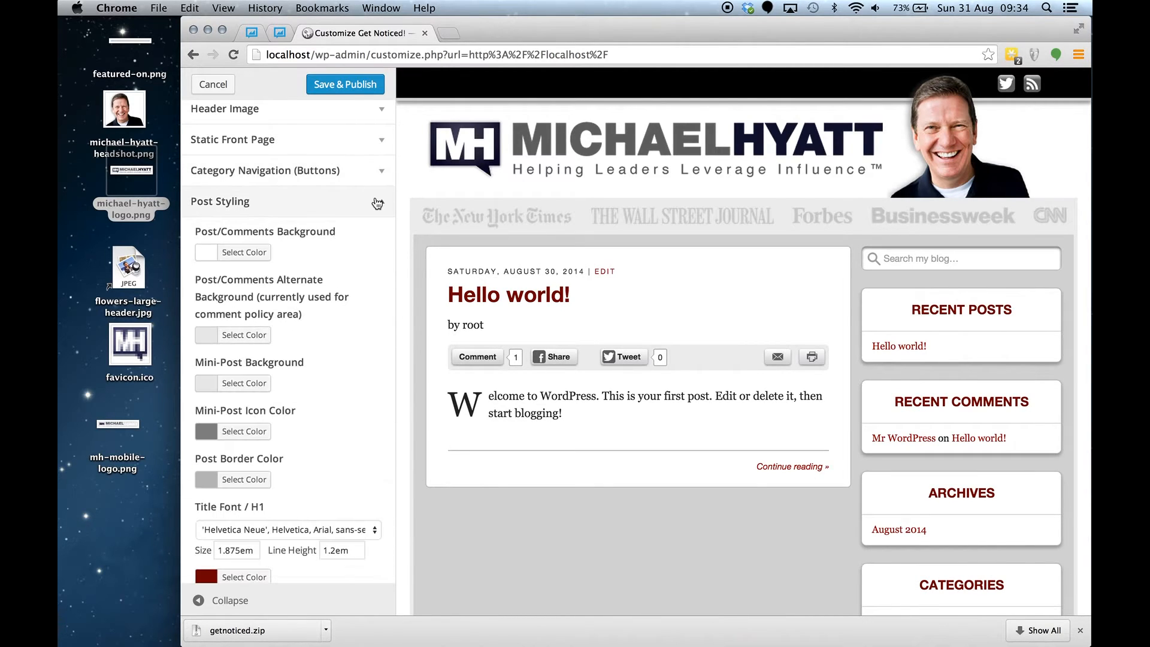
scroll(326, 398, down, 2)
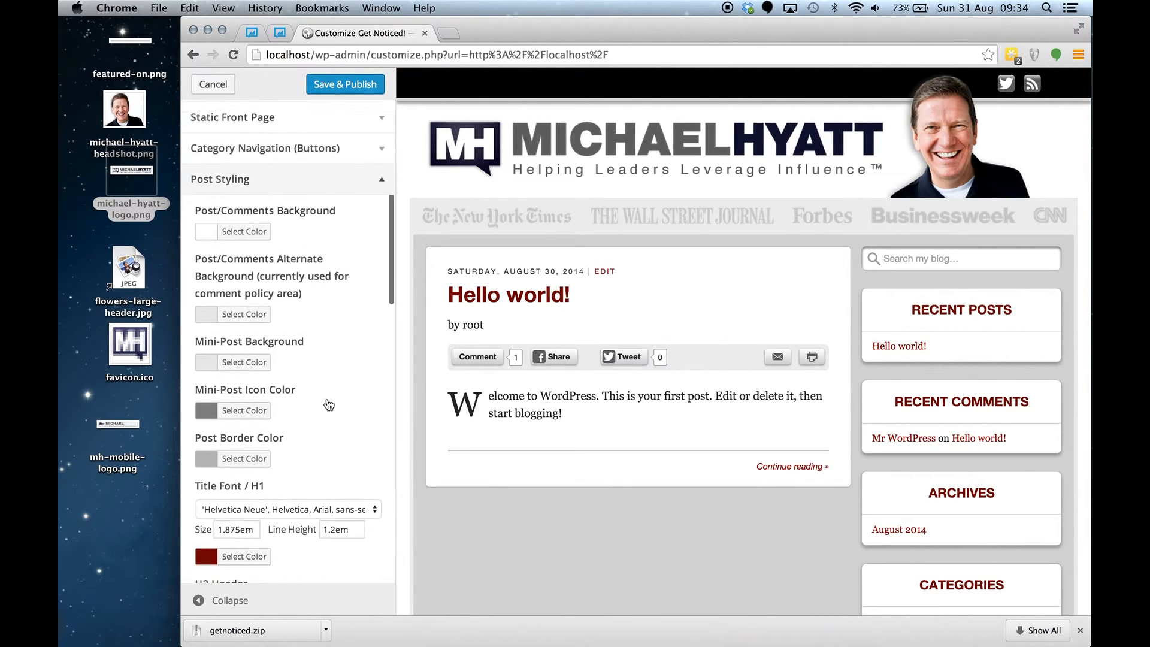
scroll(326, 398, down, 5)
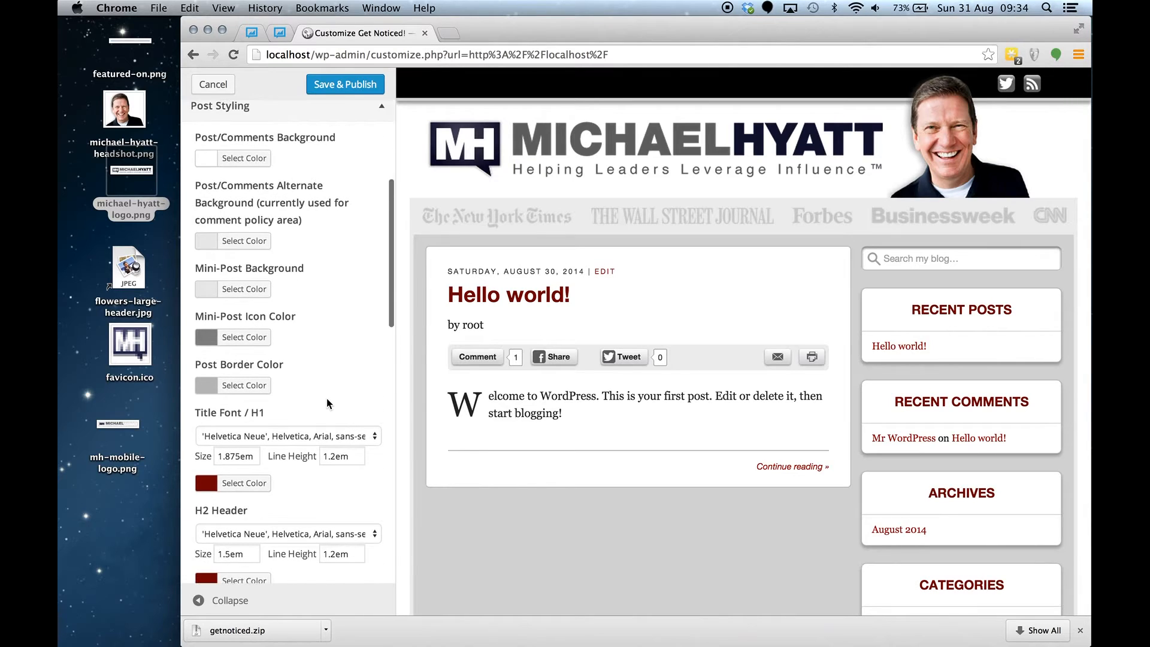
click(214, 413)
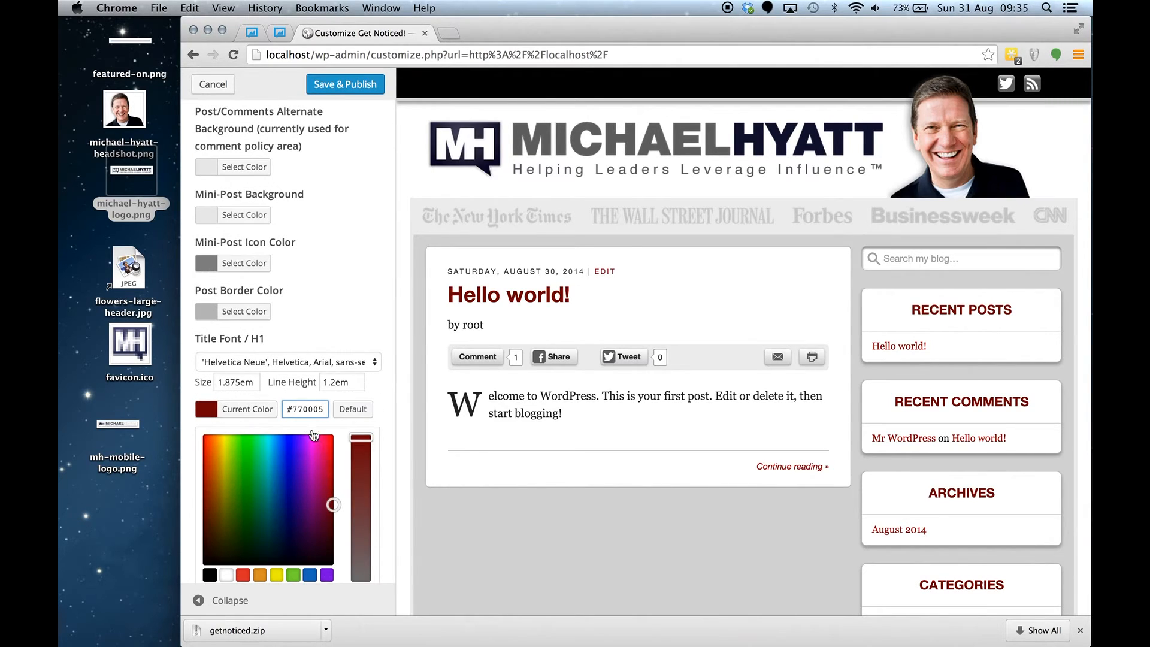
double_click(307, 409)
text(00)
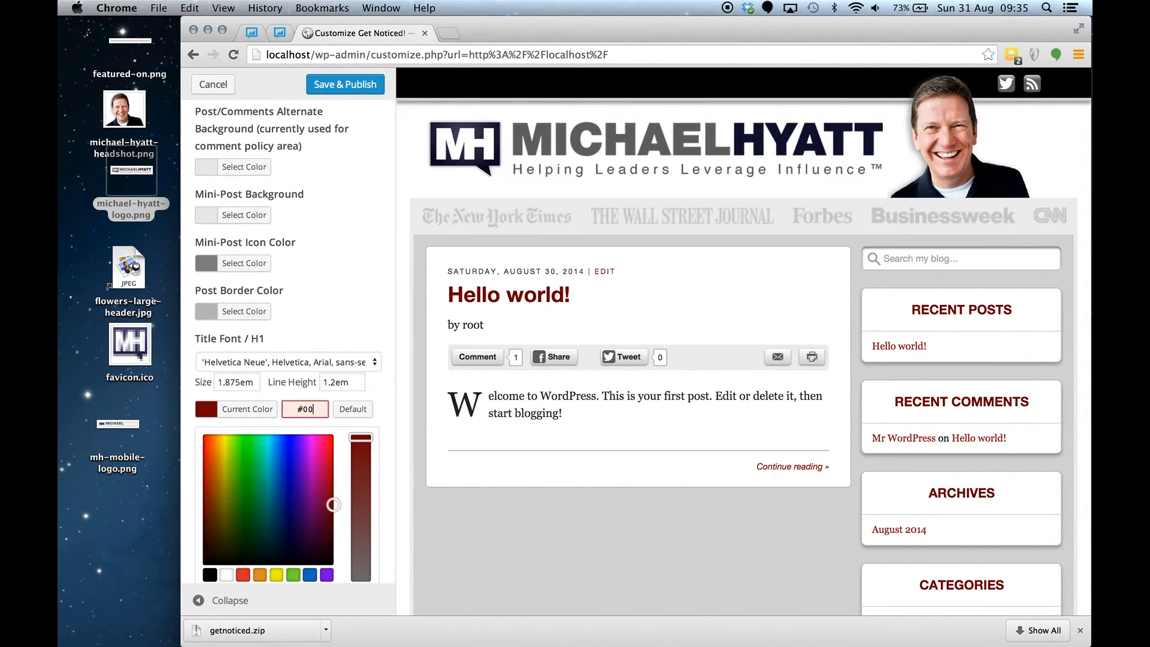
text(1144)
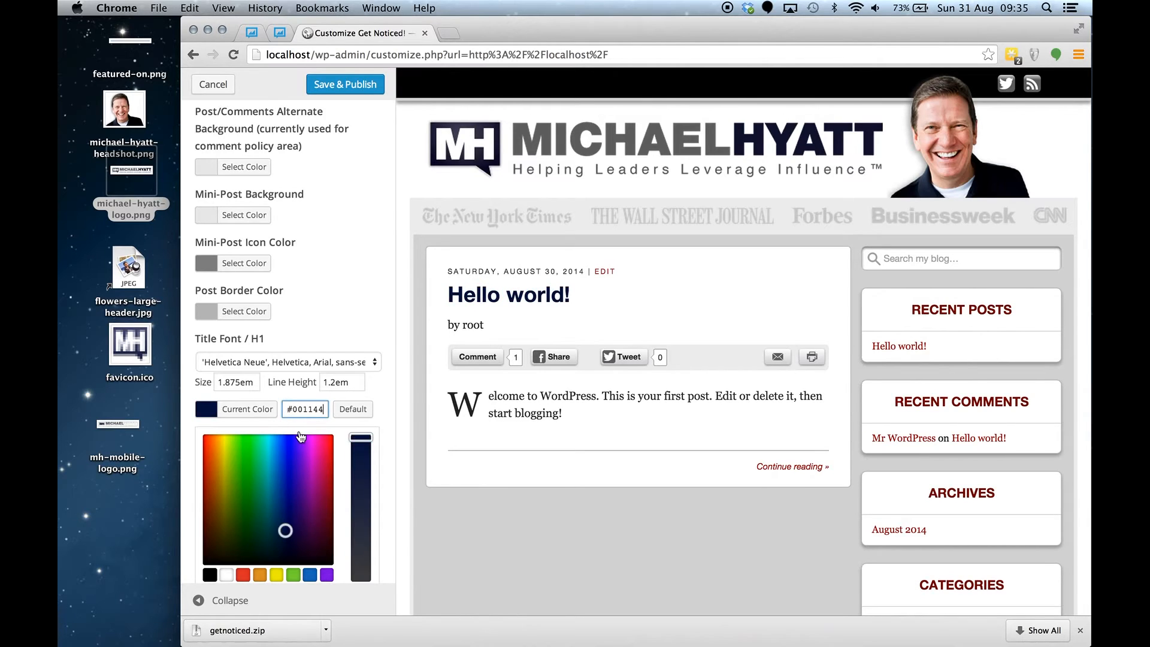
click(376, 377)
- Set the H2 Header color in Post Styling to #001144
scroll(375, 383, down, 4)
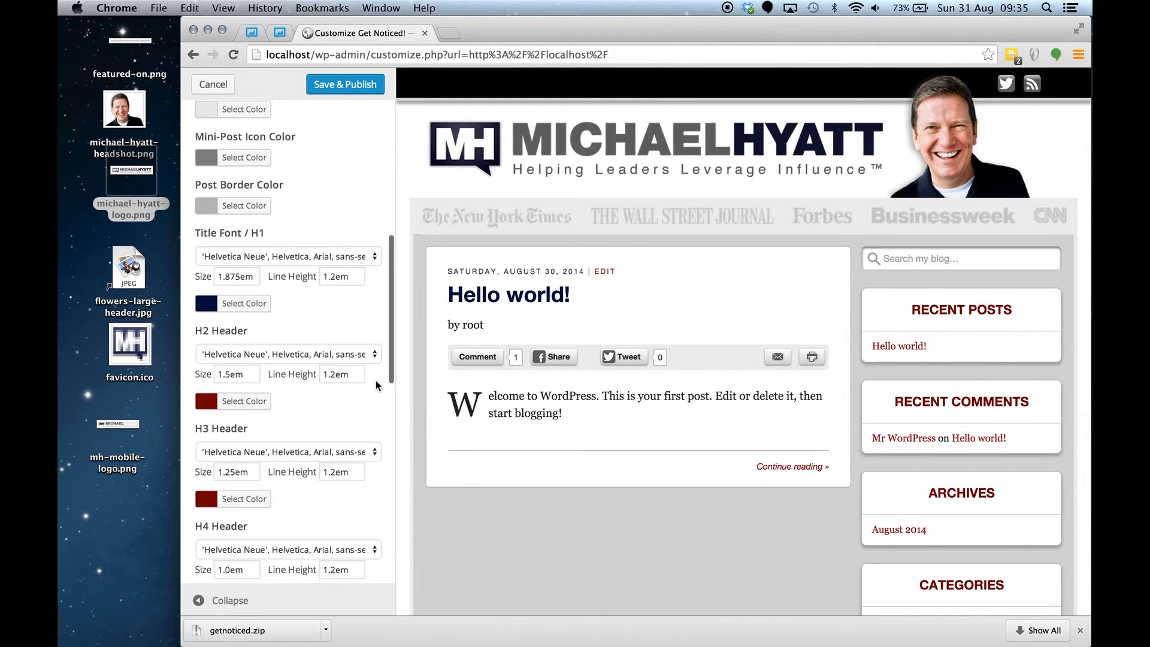
click(242, 398)
double_click(295, 398)
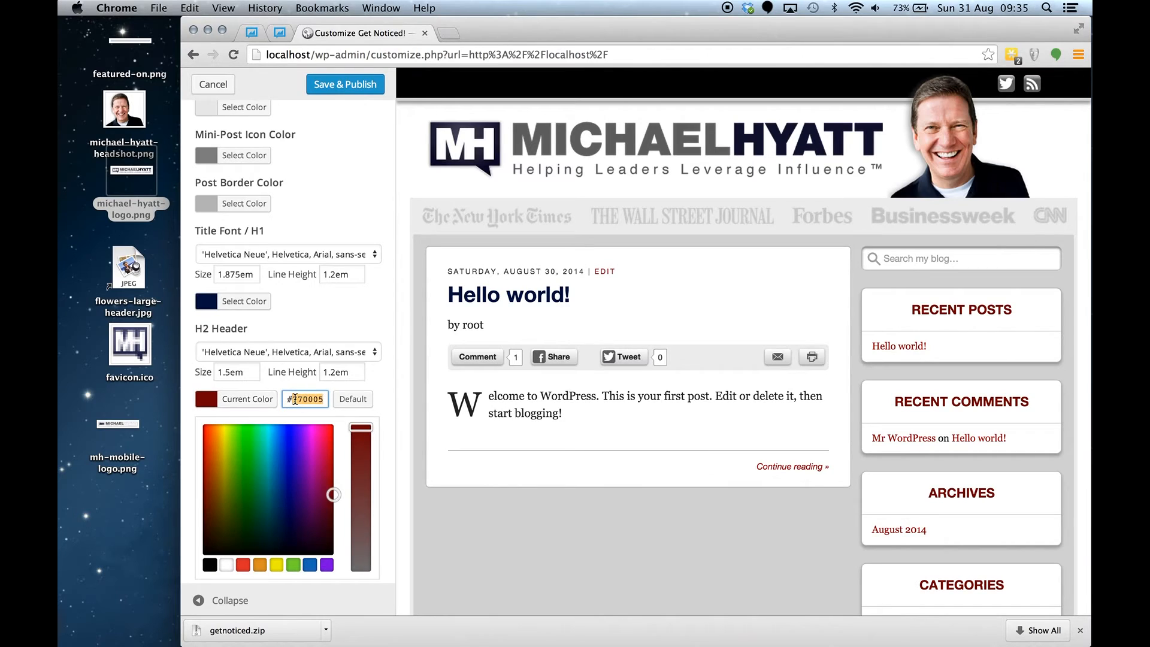
text(001144)
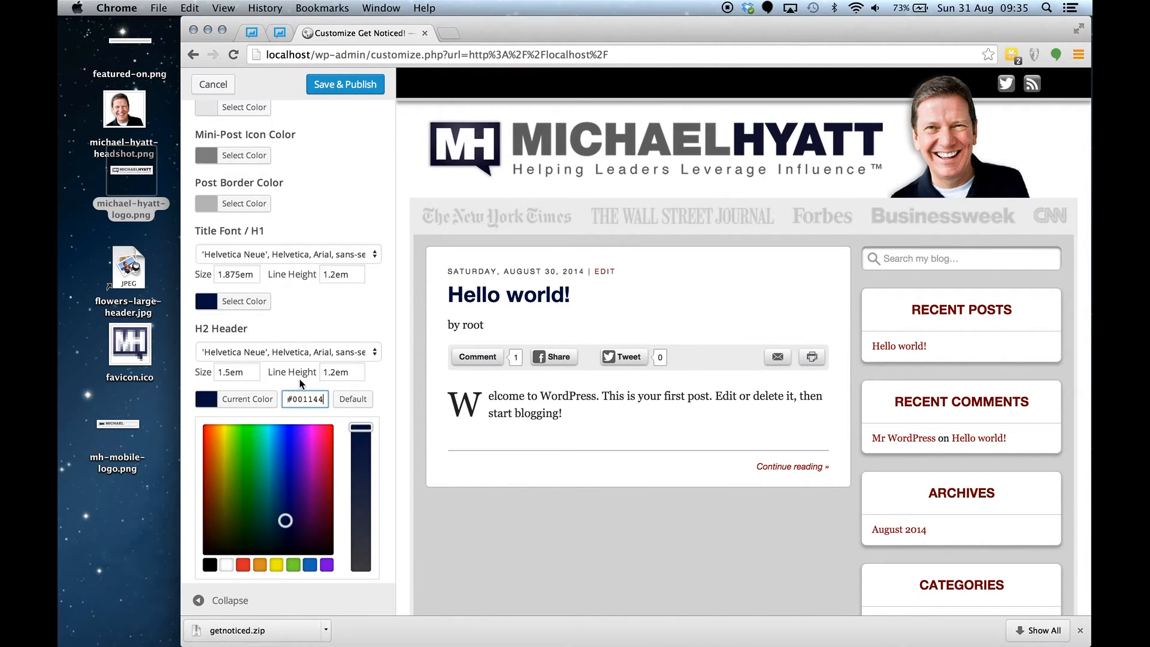
- Set the H3 Header color in Post Styling to #001144
scroll(244, 497, down, 5)
click(244, 494)
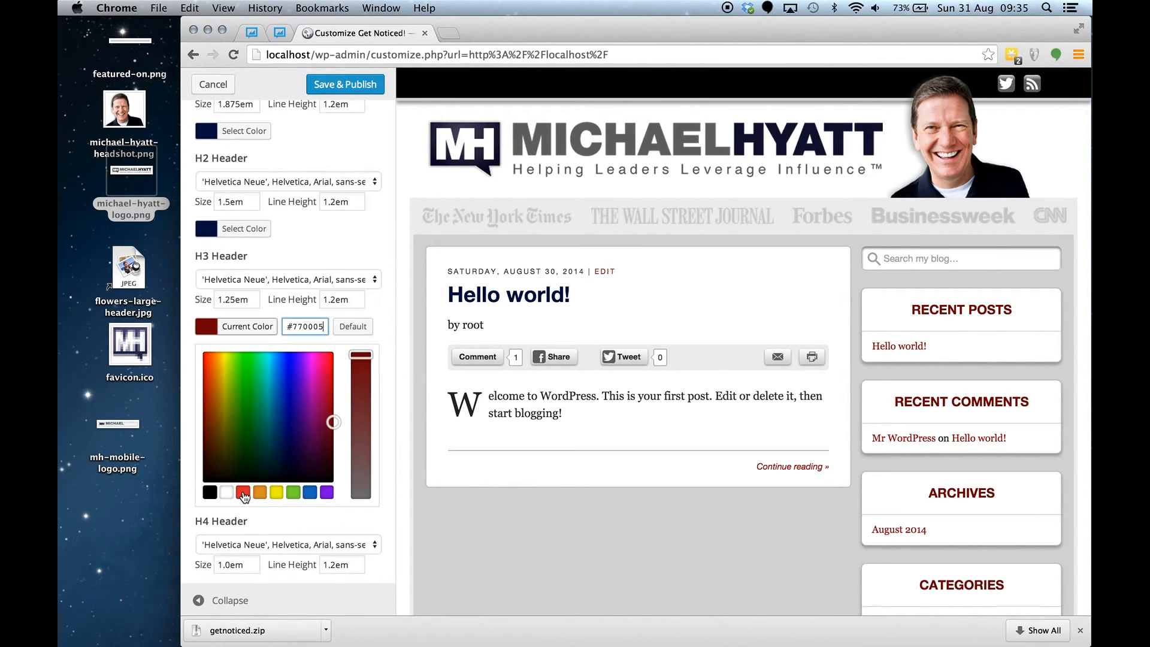
scroll(281, 359, down, 3)
double_click(309, 227)
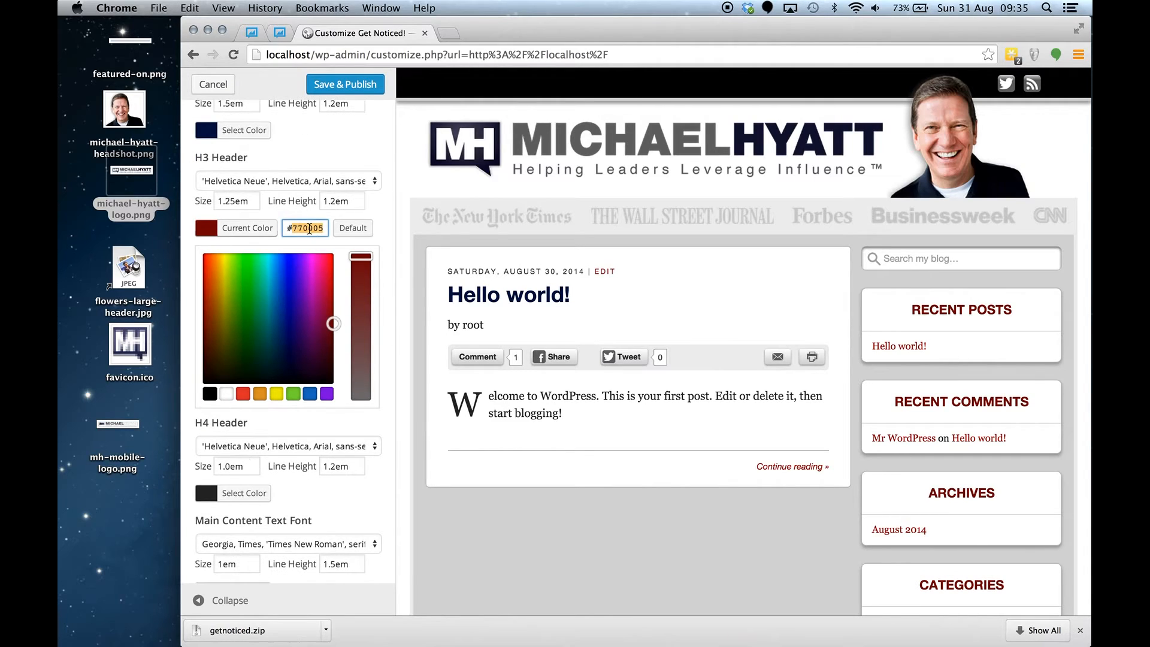
text(001144)
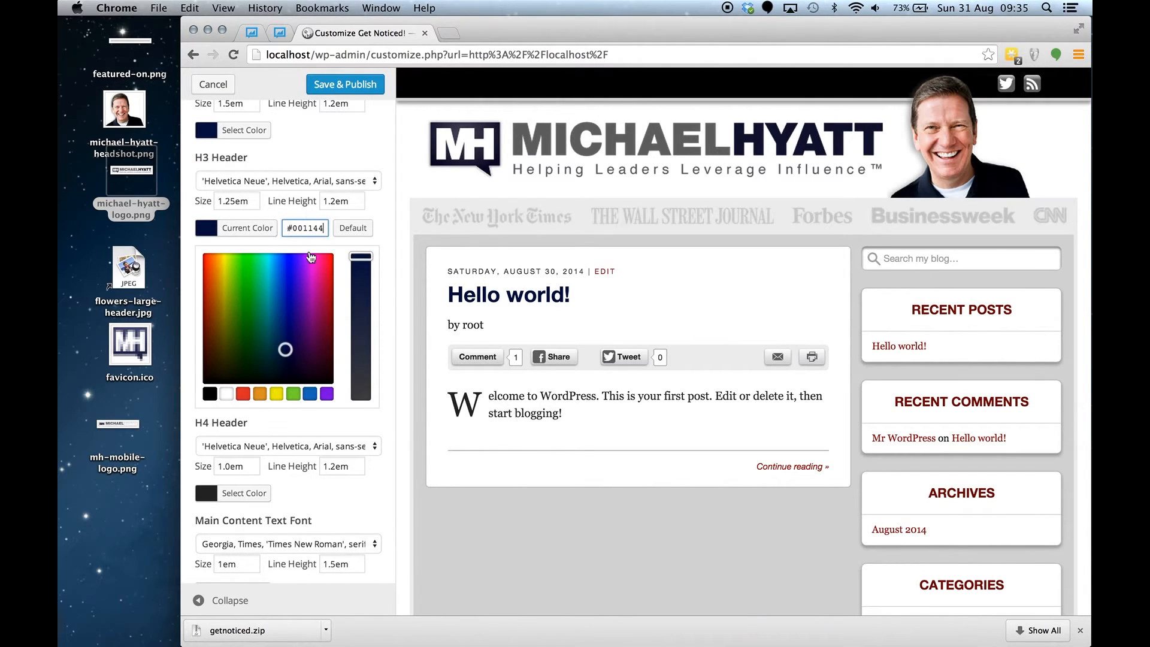
- Review the remaining Post Styling options, from the H4 Header and content text fonts to Rounded Corners
scroll(311, 296, down, 1)
scroll(310, 292, down, 5)
scroll(294, 374, down, 4)
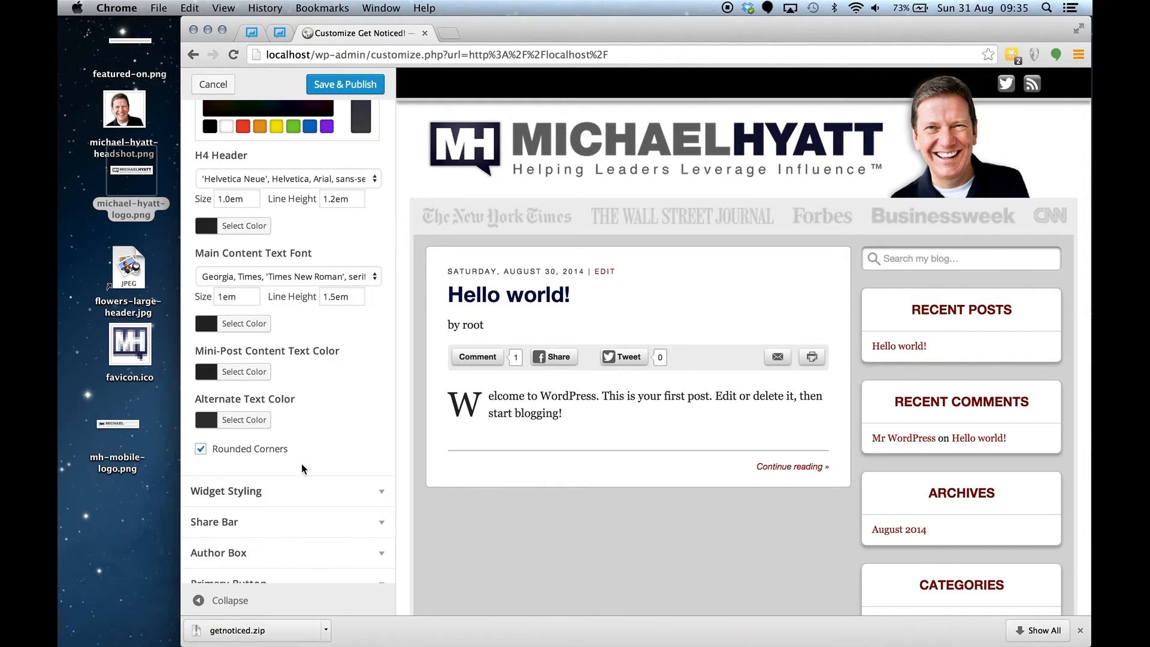
scroll(304, 418, up, 4)
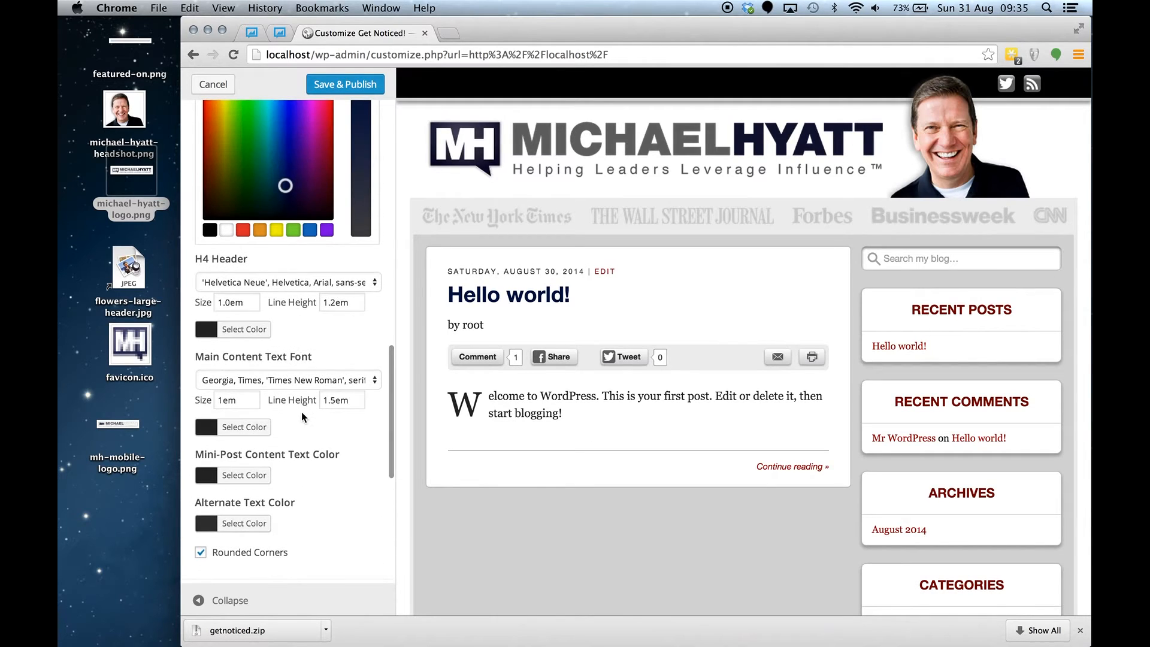
scroll(300, 411, down, 2)
scroll(303, 413, down, 5)
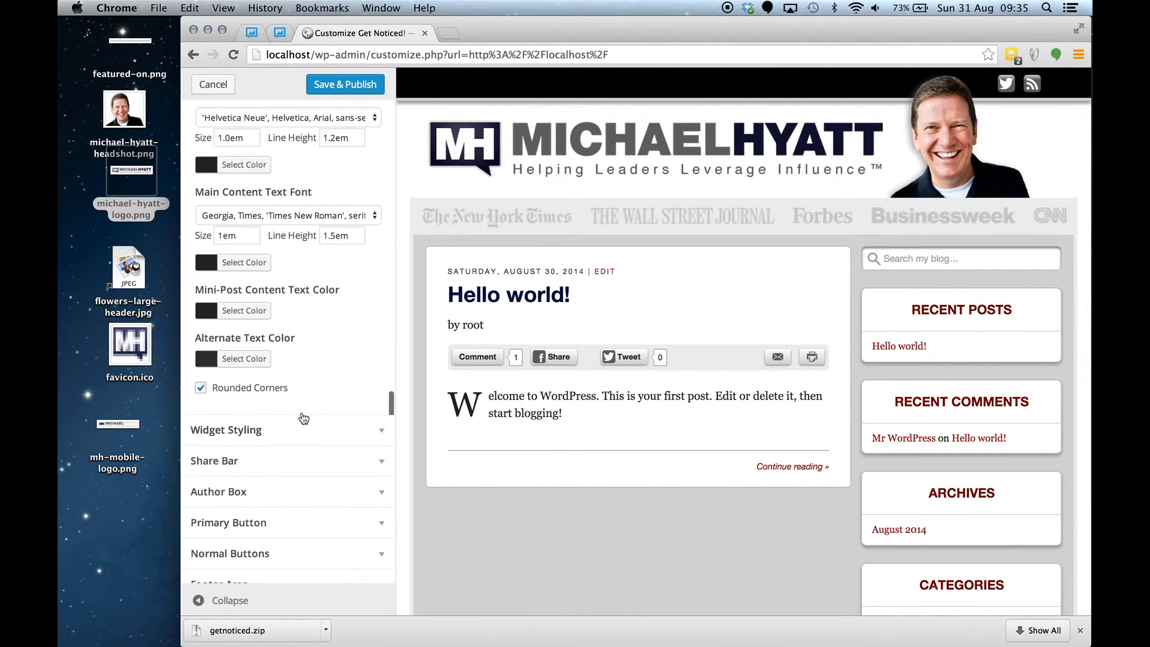
- Under Widget Styling, set the Widget Titles color to #001144
click(290, 390)
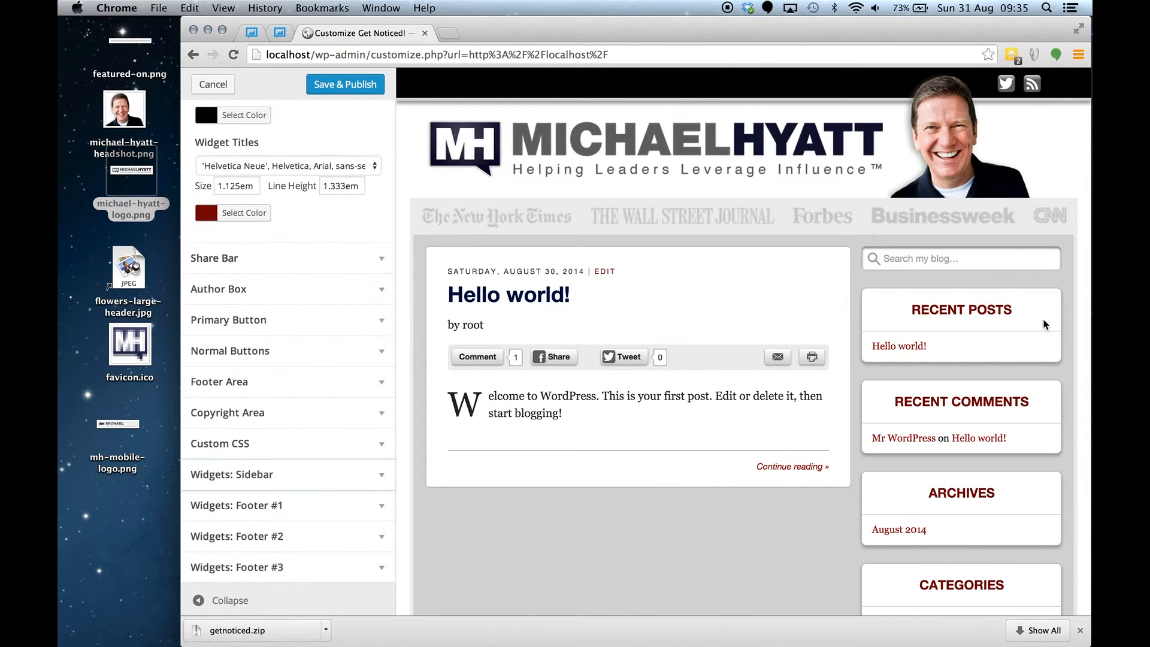
scroll(352, 228, up, 8)
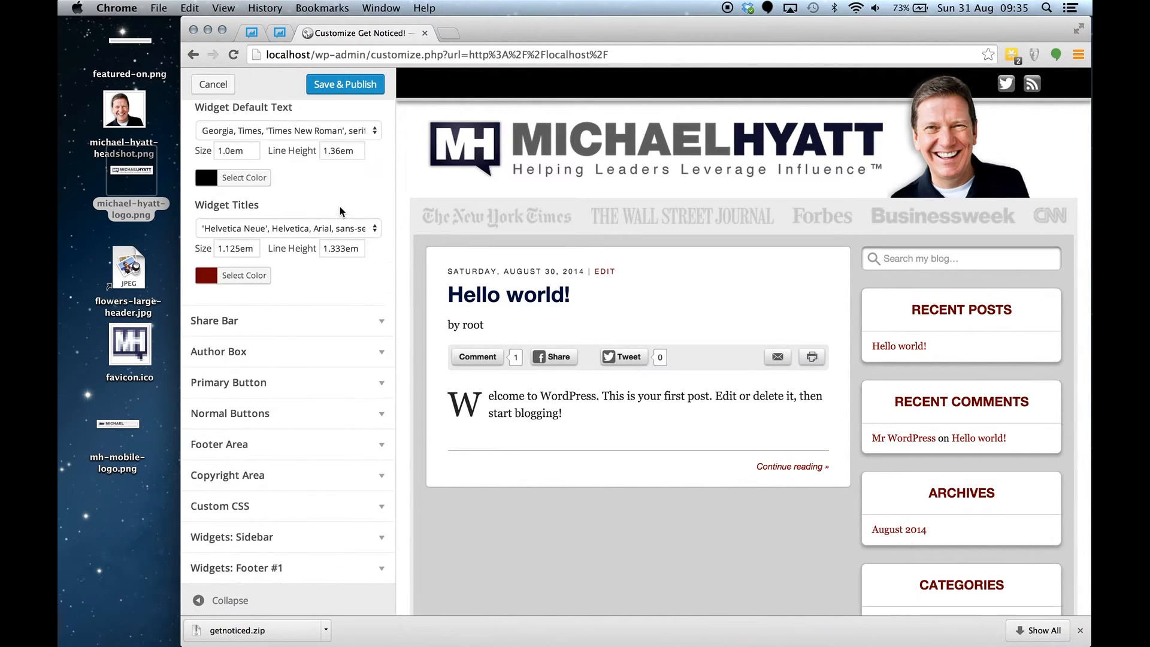
scroll(340, 212, down, 2)
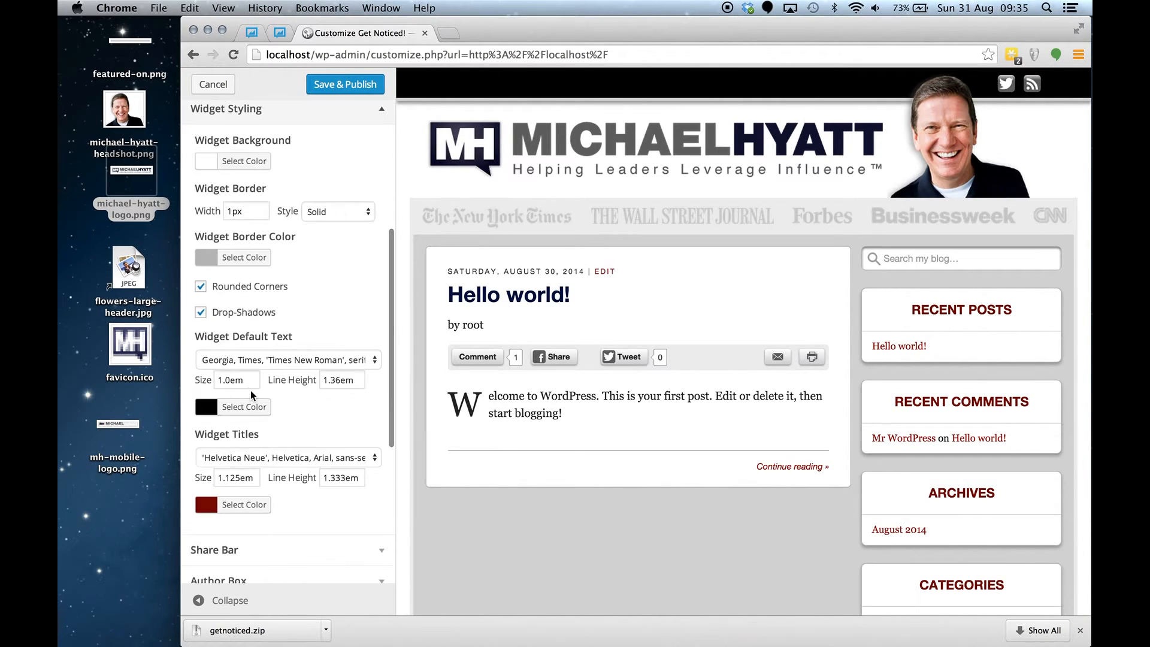
click(234, 503)
double_click(308, 504)
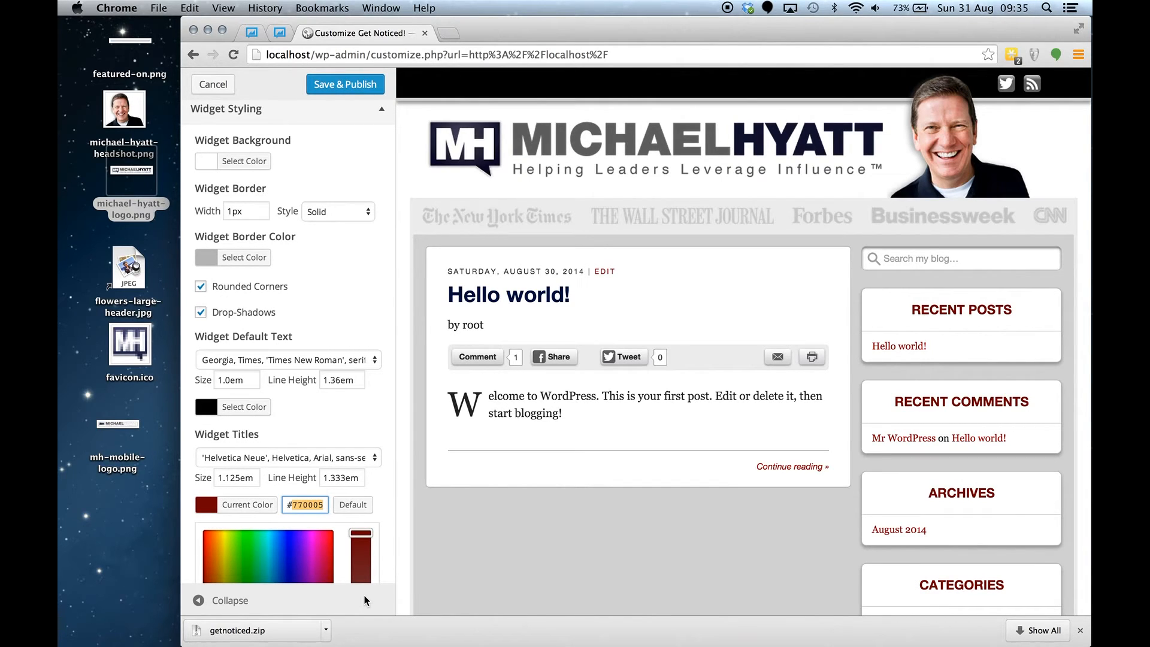
text(001144)
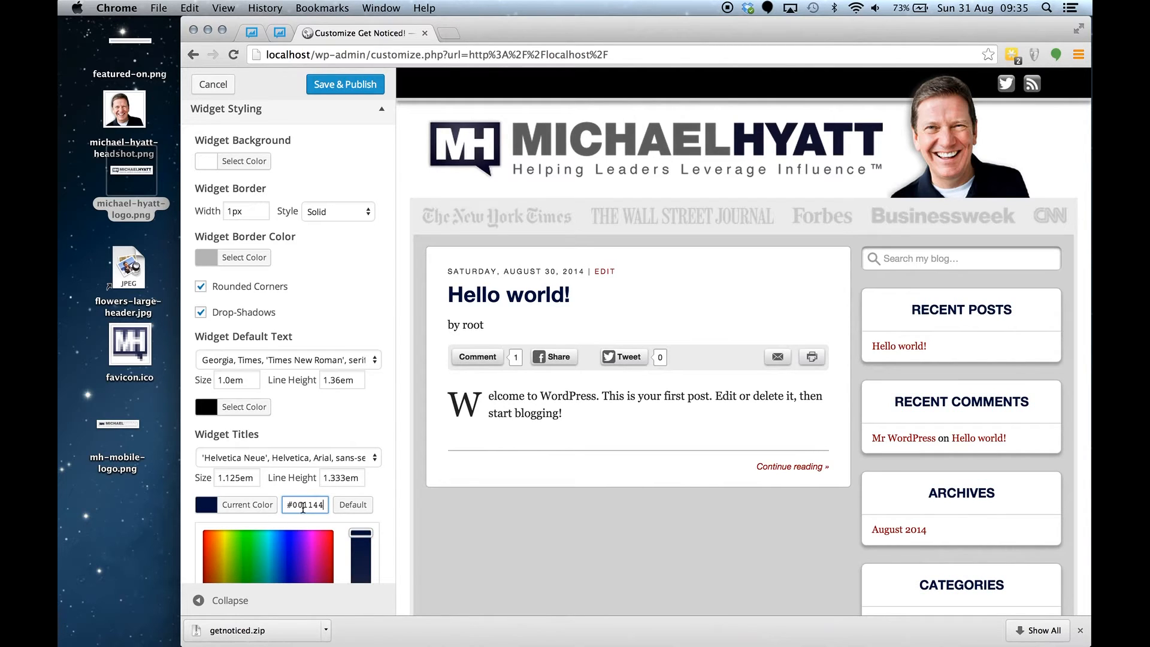
- Set the Widget Titles color to #4382c4
double_click(303, 504)
text(43)
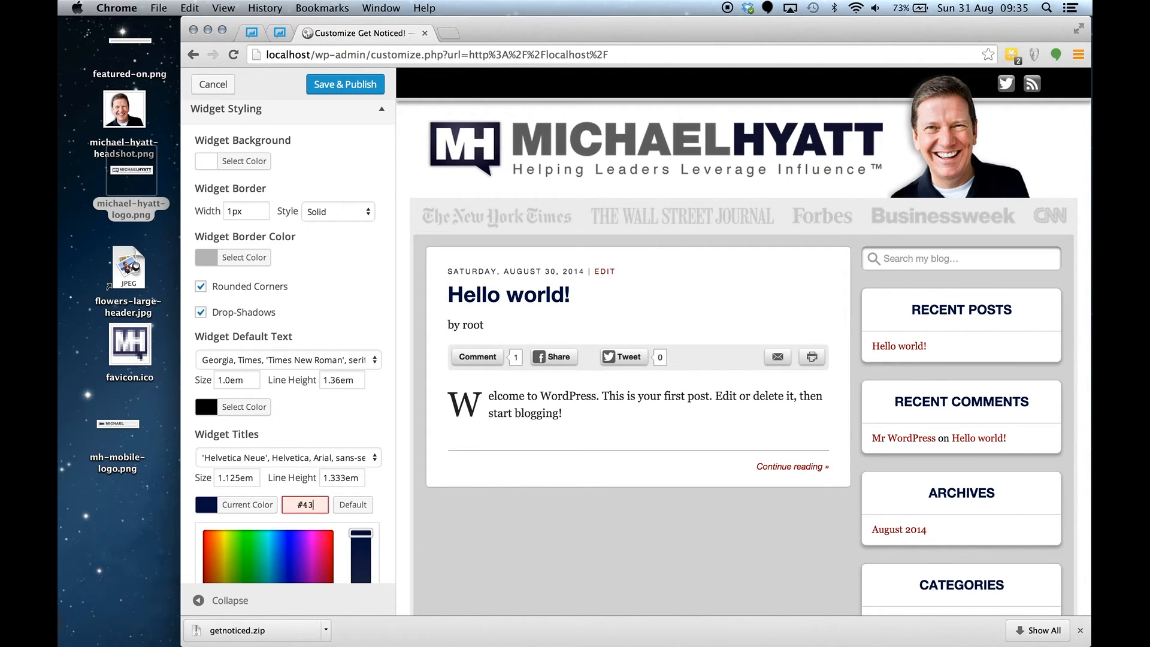
text(82c4)
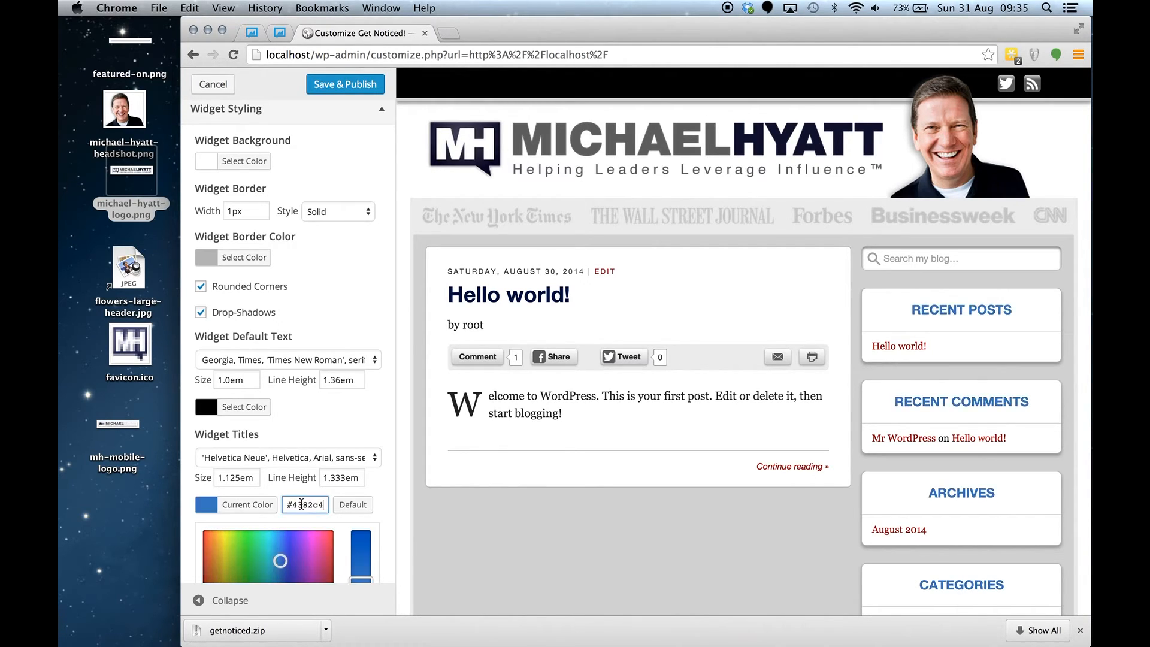
- Look over the Widget Styling options and open the Share Bar settings
scroll(336, 472, down, 10)
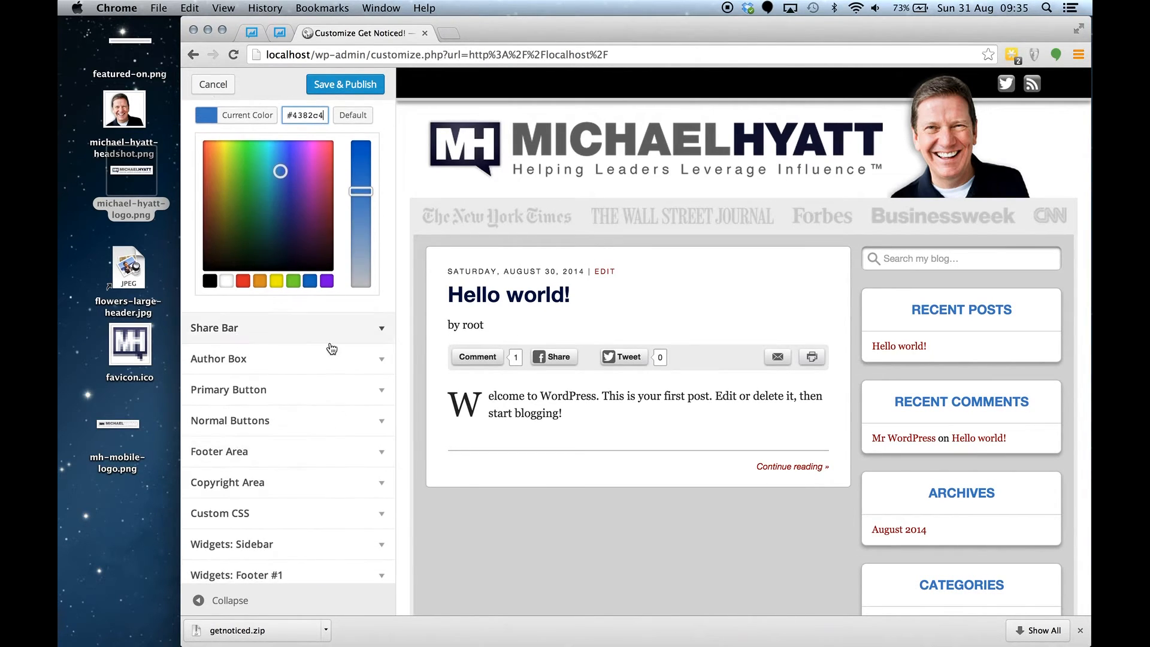
scroll(328, 350, up, 3)
scroll(326, 400, up, 5)
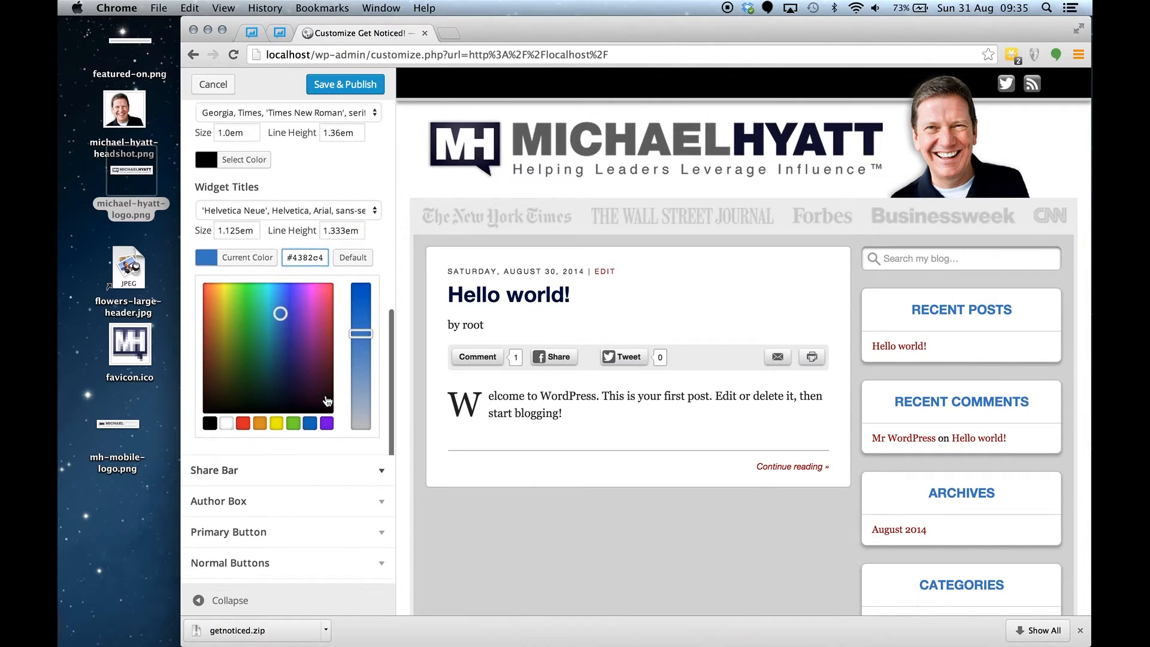
scroll(325, 395, down, 5)
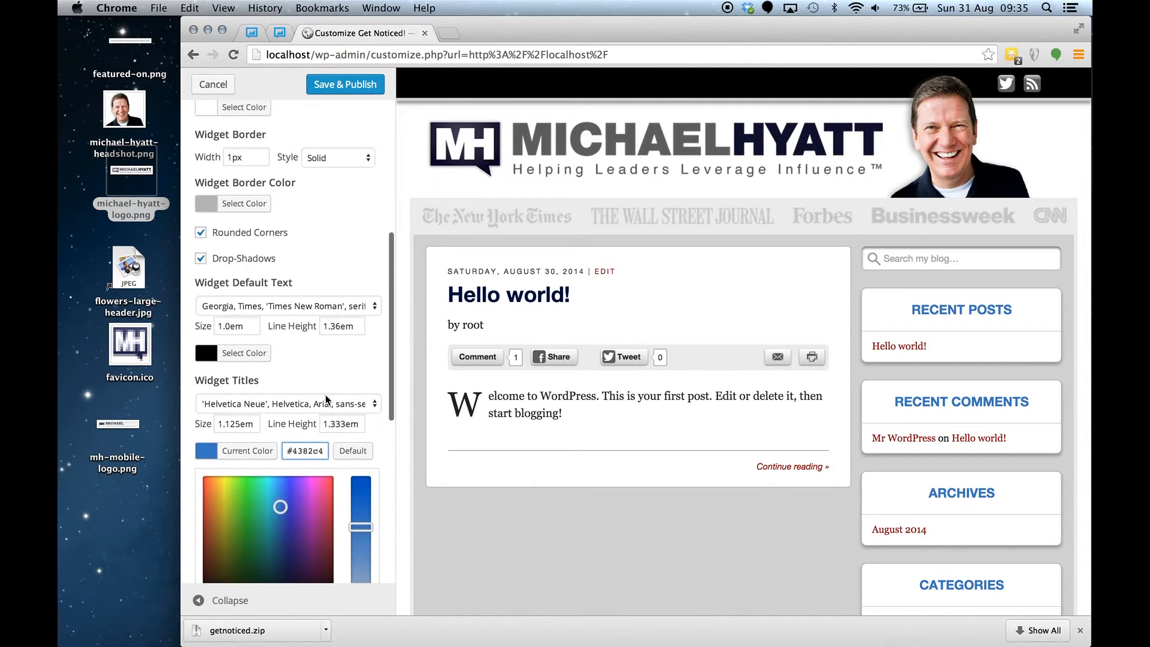
click(293, 457)
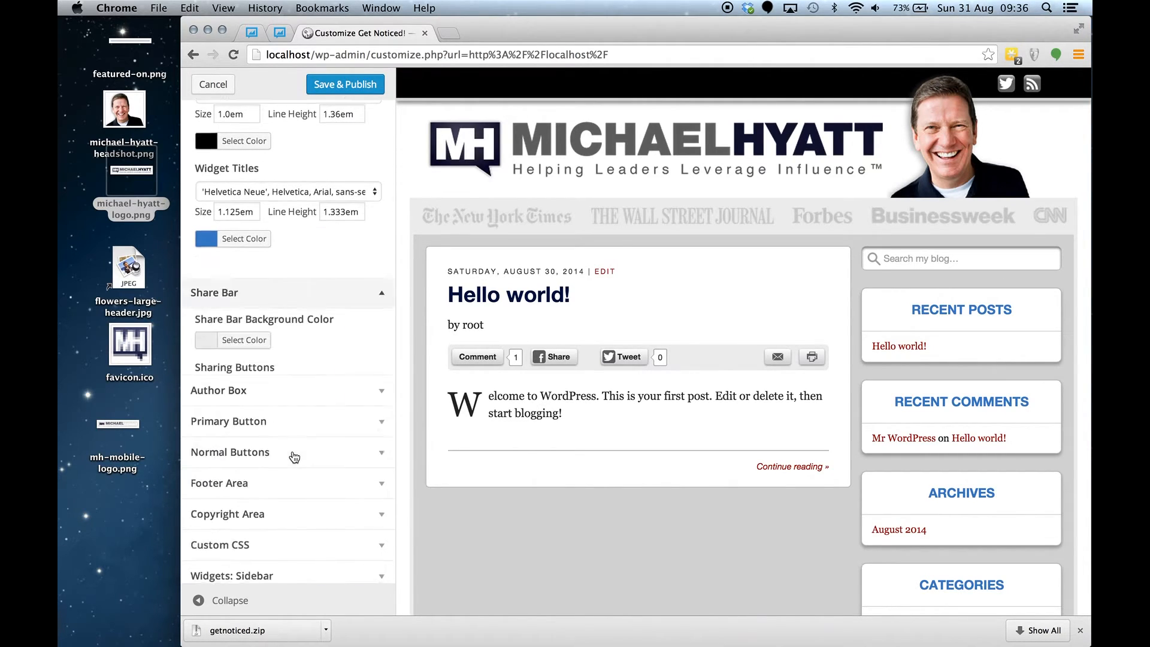
- Review the customizer's styling options for the share bar, author box, primary button and normal buttons
scroll(295, 443, down, 8)
scroll(298, 226, up, 3)
scroll(297, 224, up, 3)
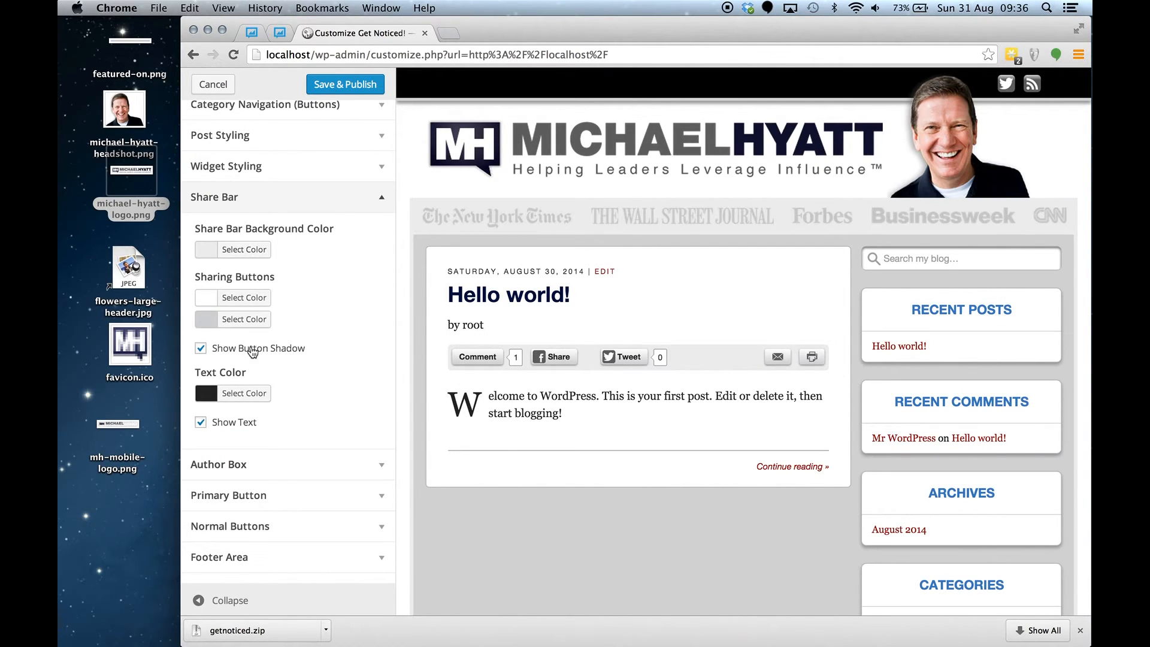
click(241, 465)
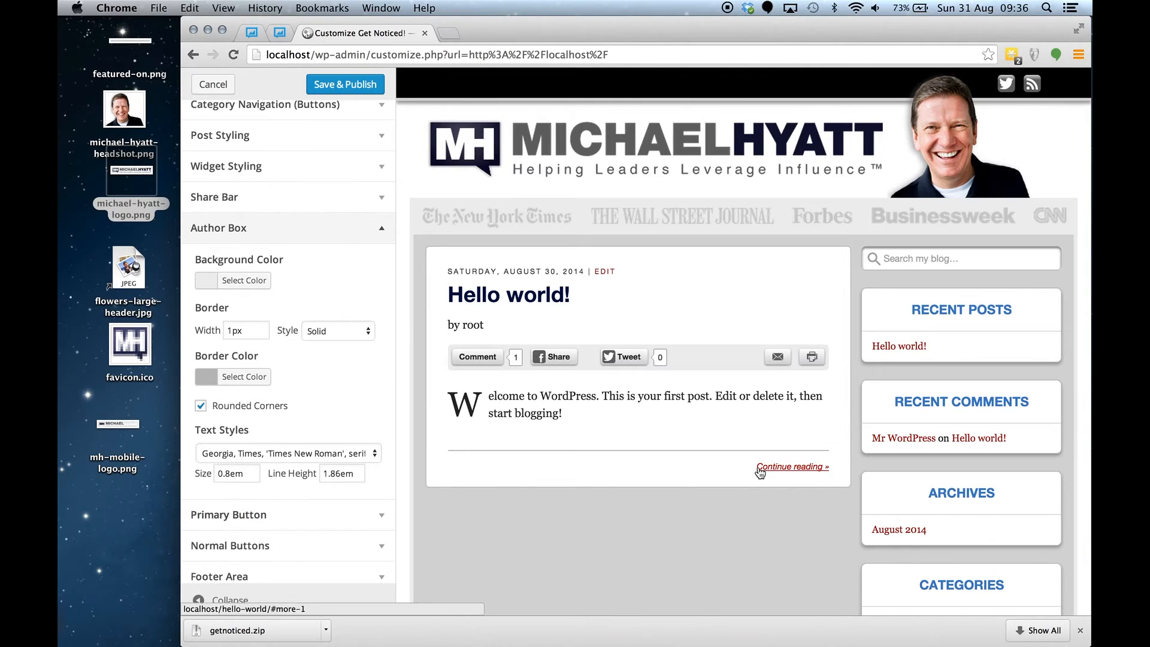
scroll(301, 381, down, 3)
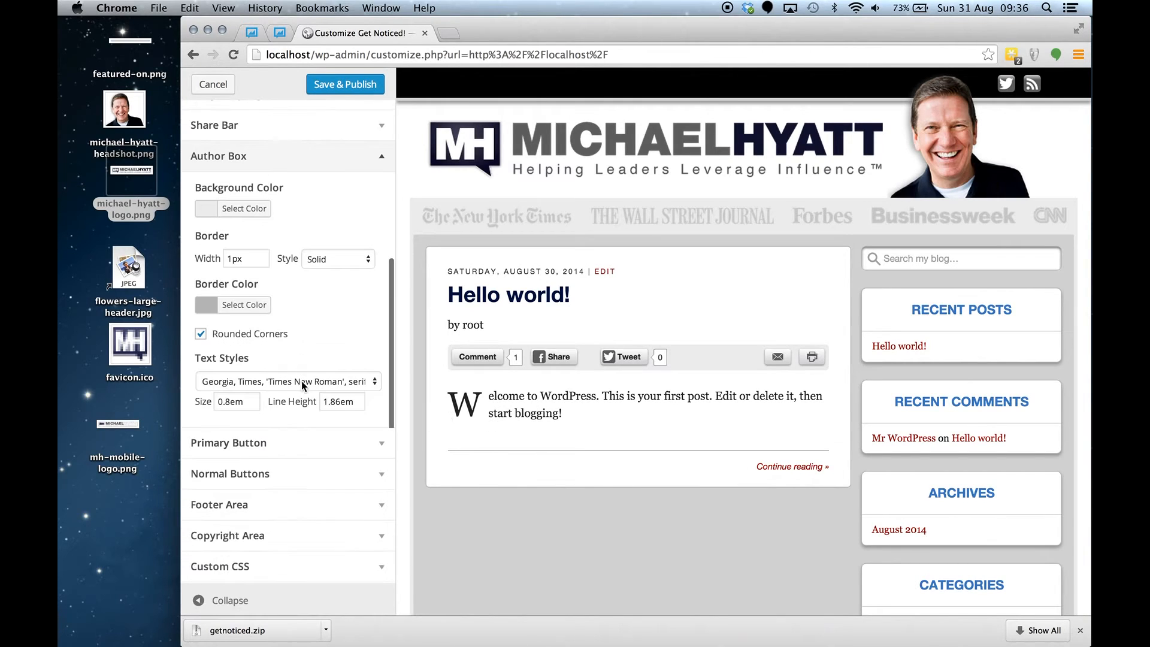
click(276, 442)
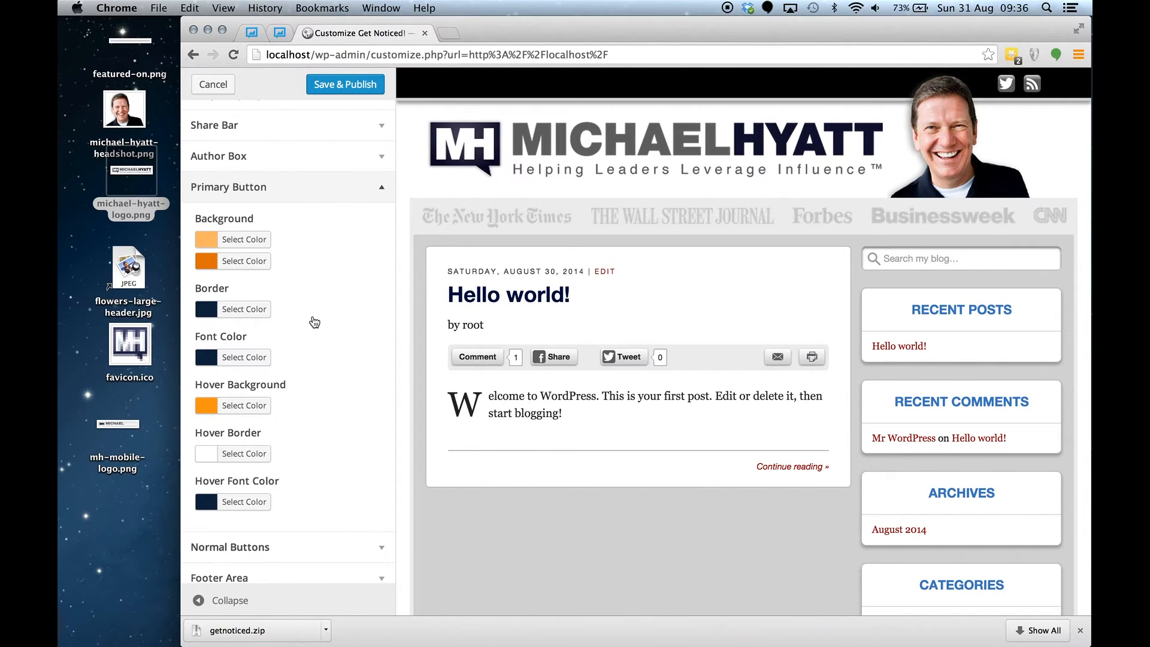
click(381, 191)
click(352, 351)
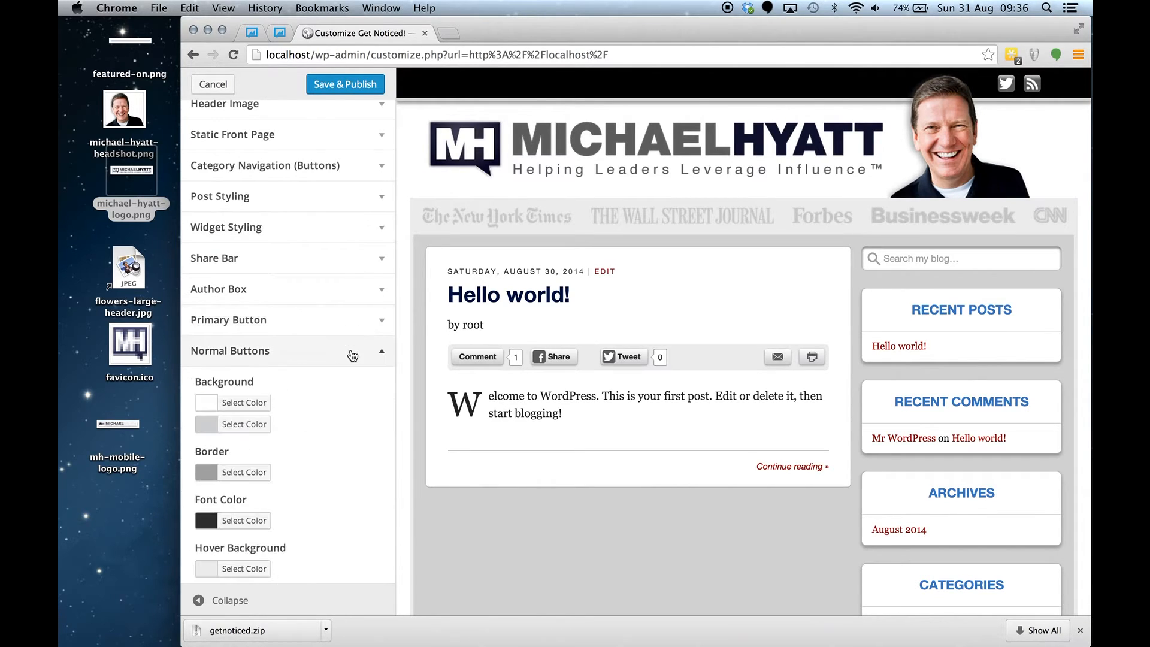
scroll(339, 498, down, 3)
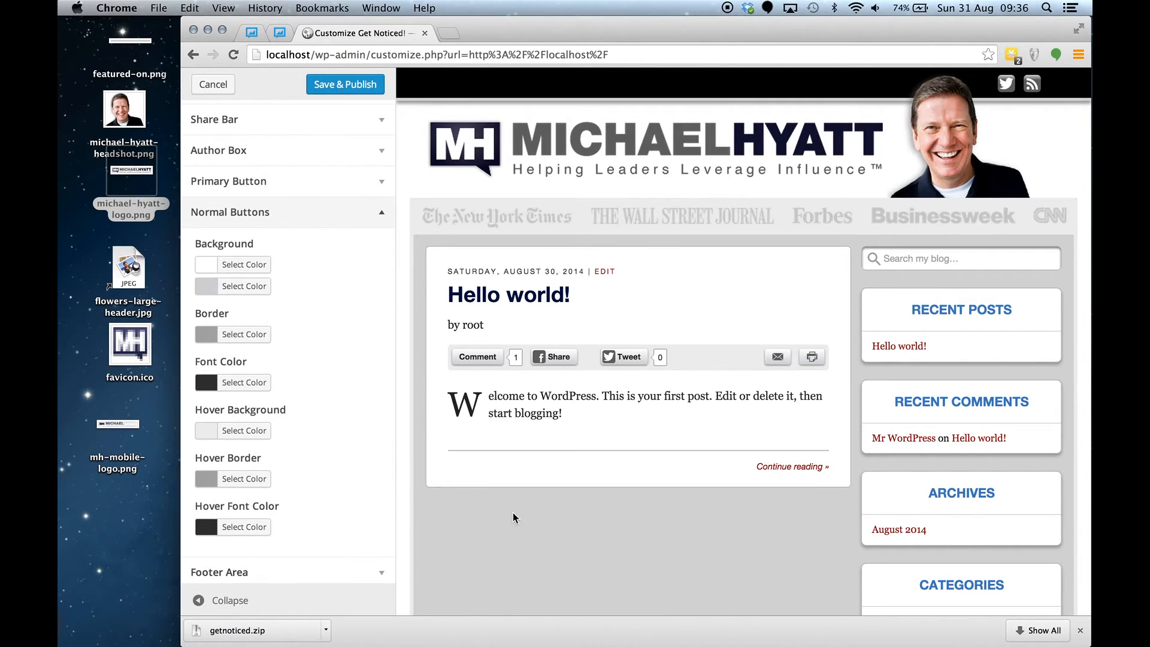
scroll(279, 424, down, 2)
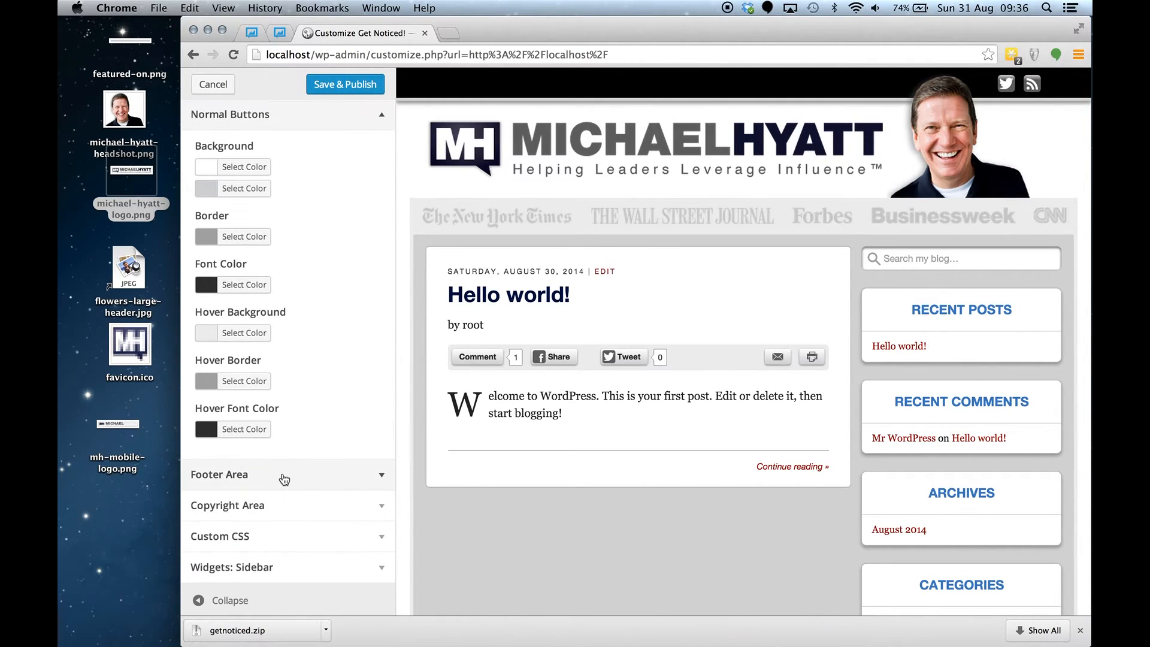
- Set the footer area's link color to #001144 and its link hover color to #4382c4
click(283, 479)
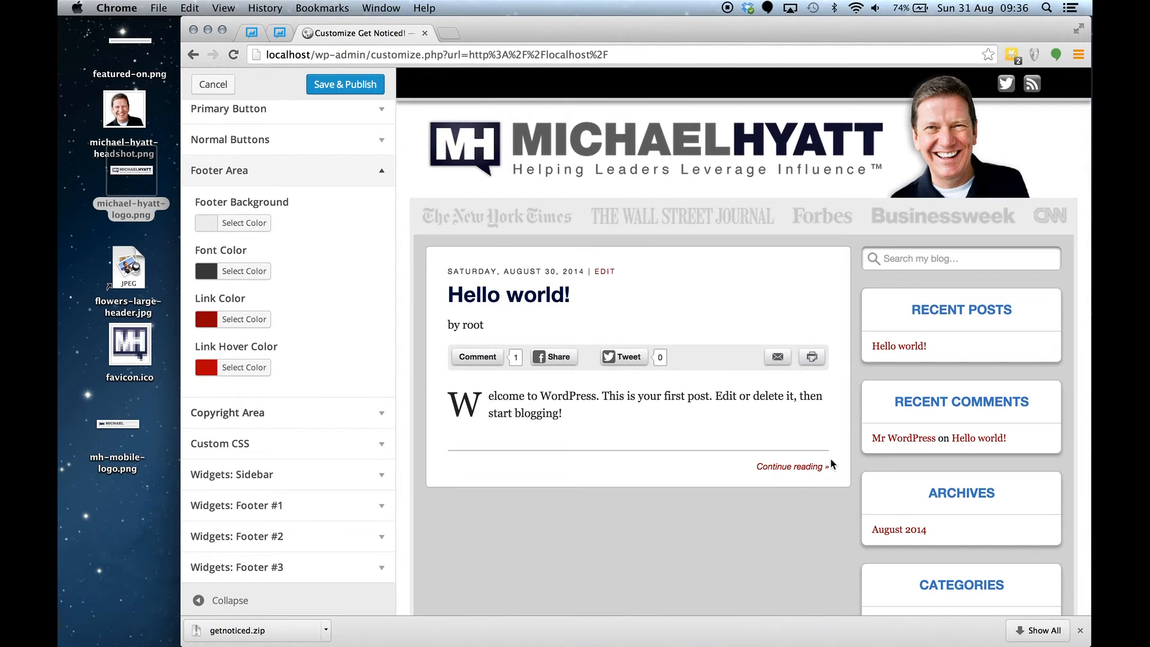
click(245, 319)
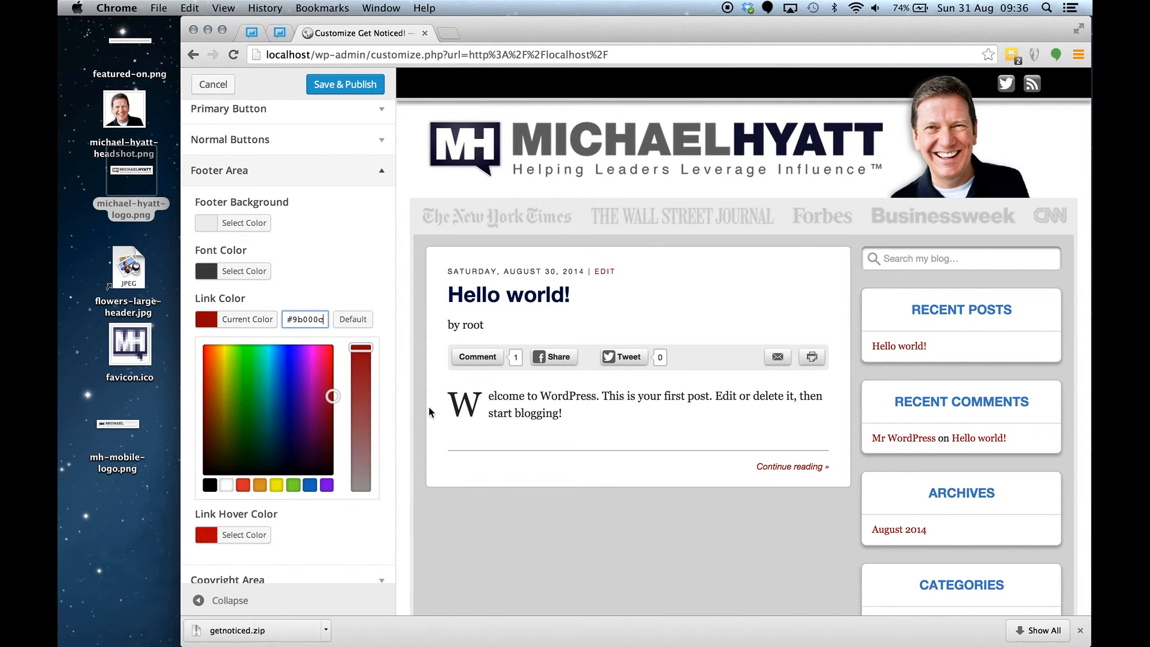
double_click(315, 320)
text(001144)
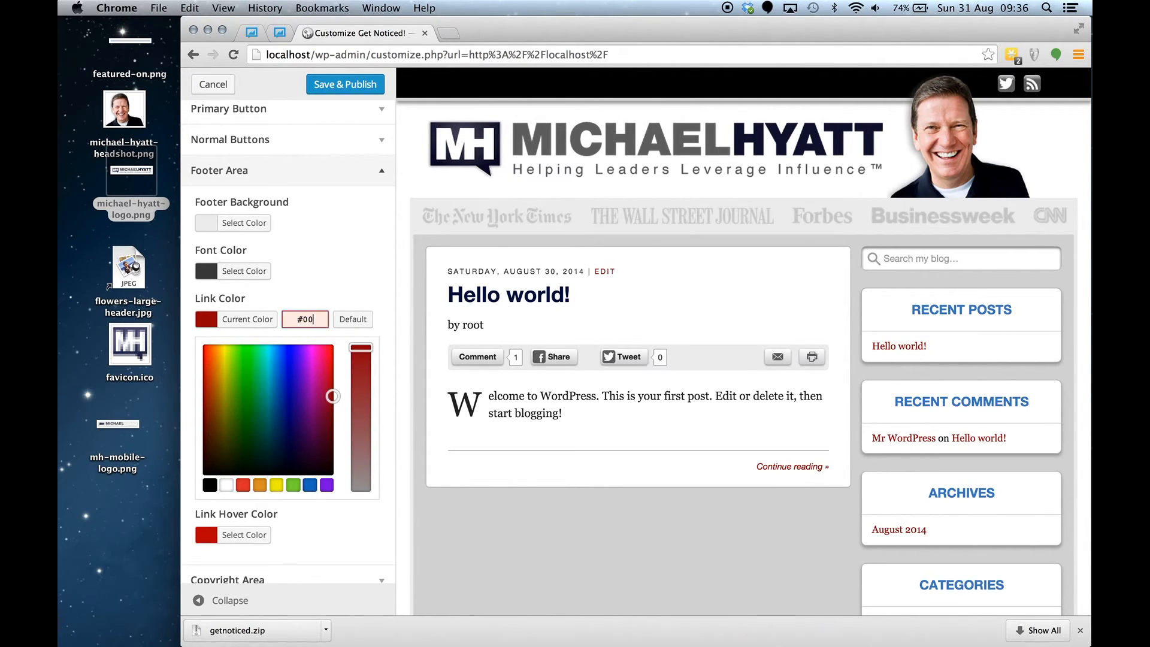
click(258, 533)
double_click(306, 367)
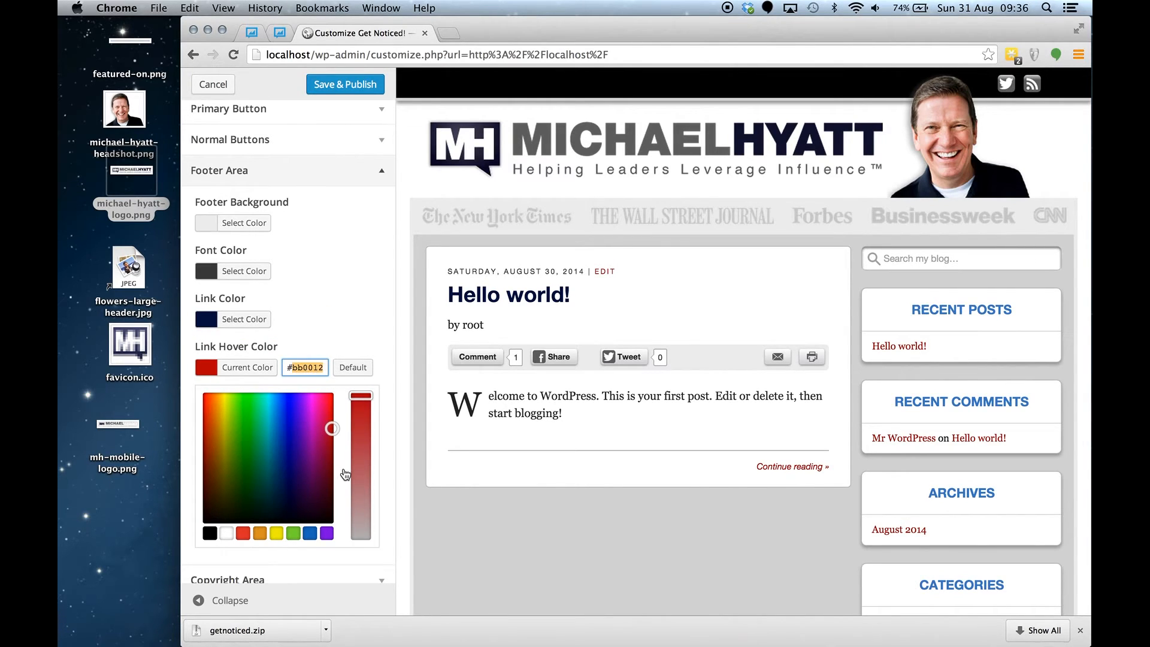
text(4382c4)
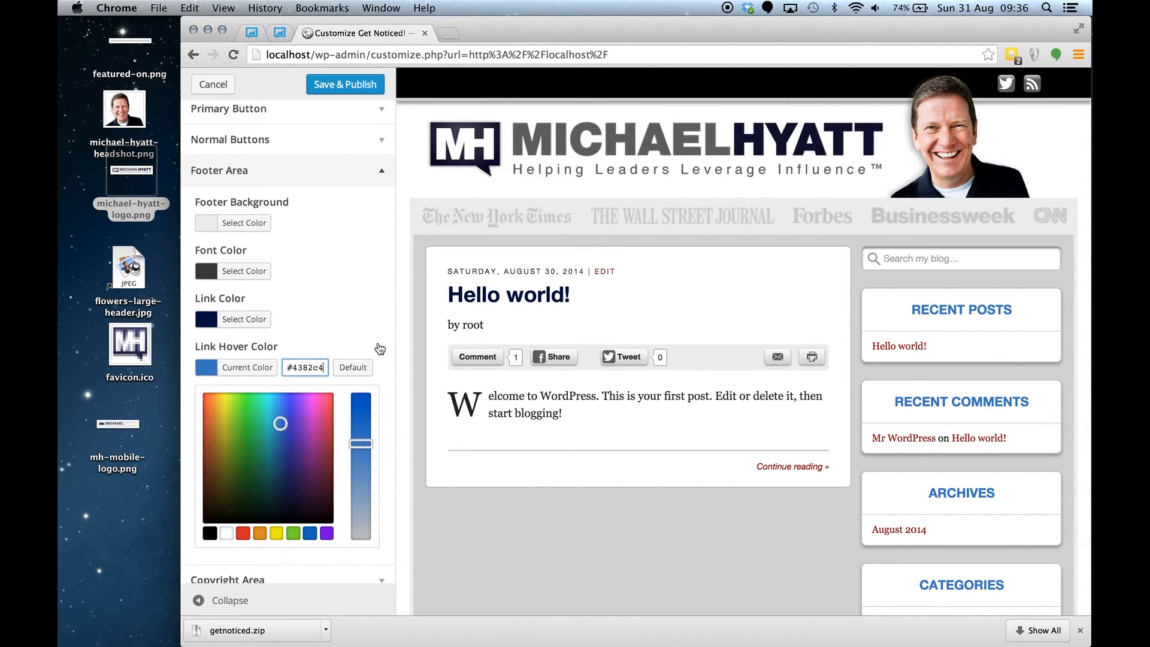
- Add "My site!" to the end of the copyright text in the copyright area settings
scroll(380, 348, down, 5)
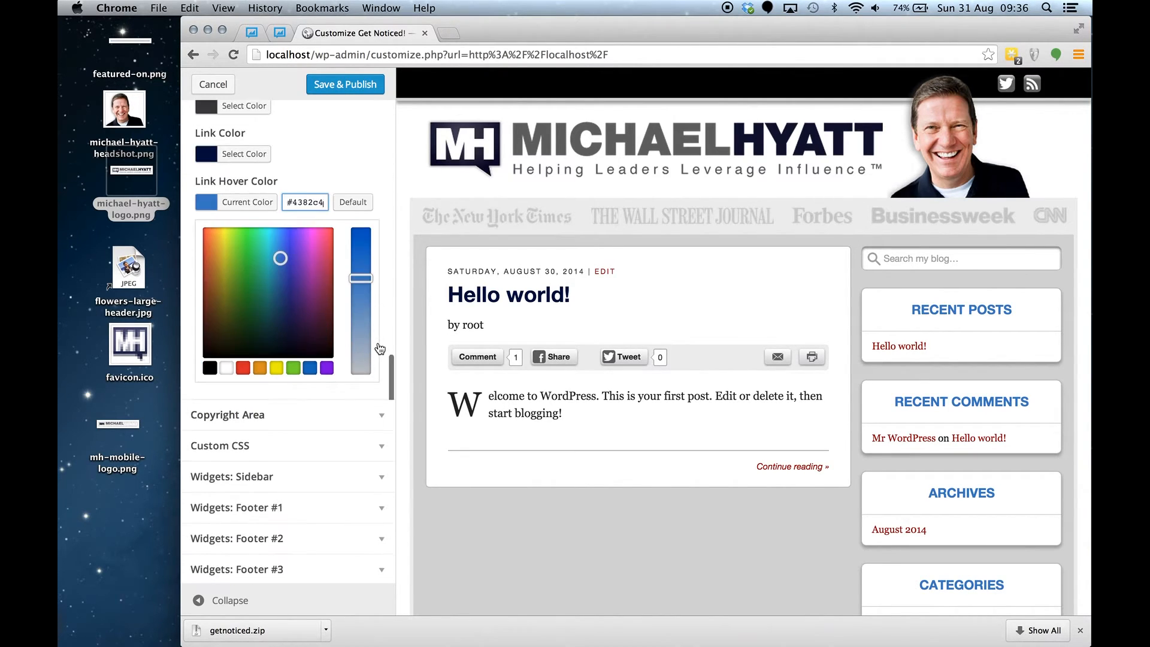
click(300, 411)
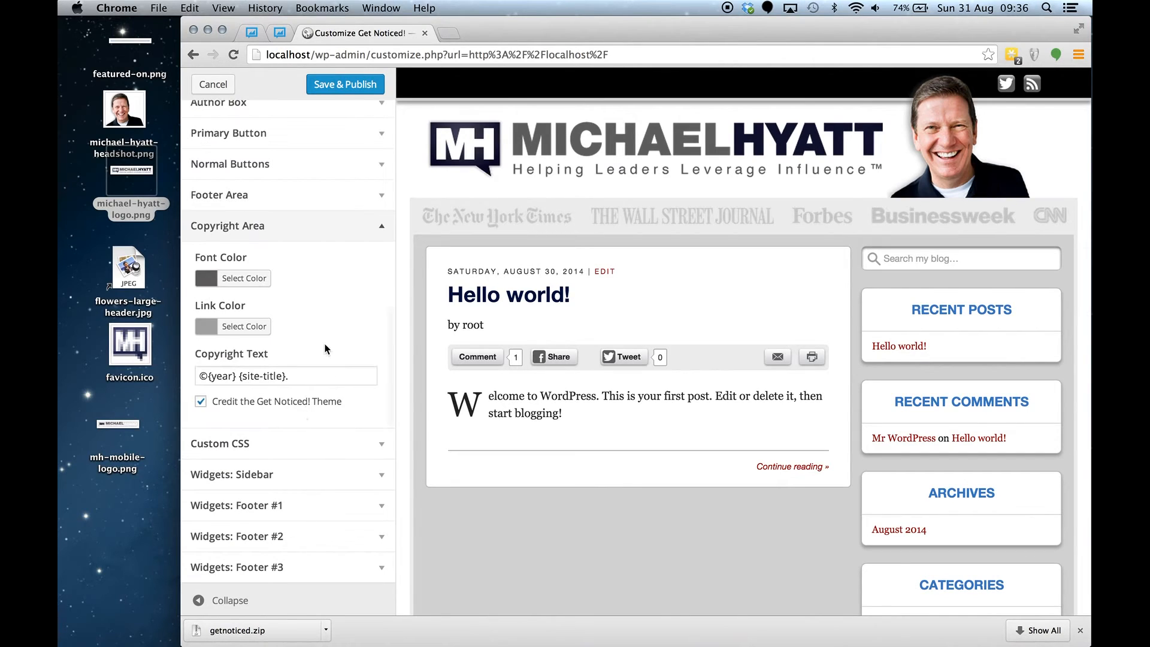
scroll(595, 531, down, 5)
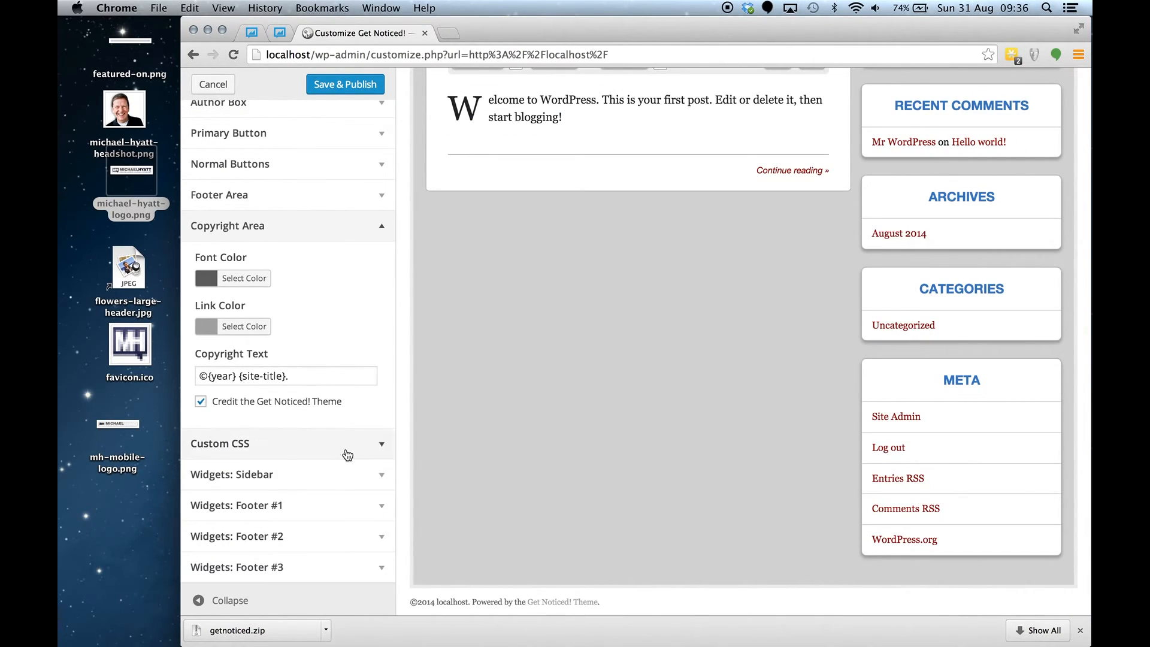
click(311, 381)
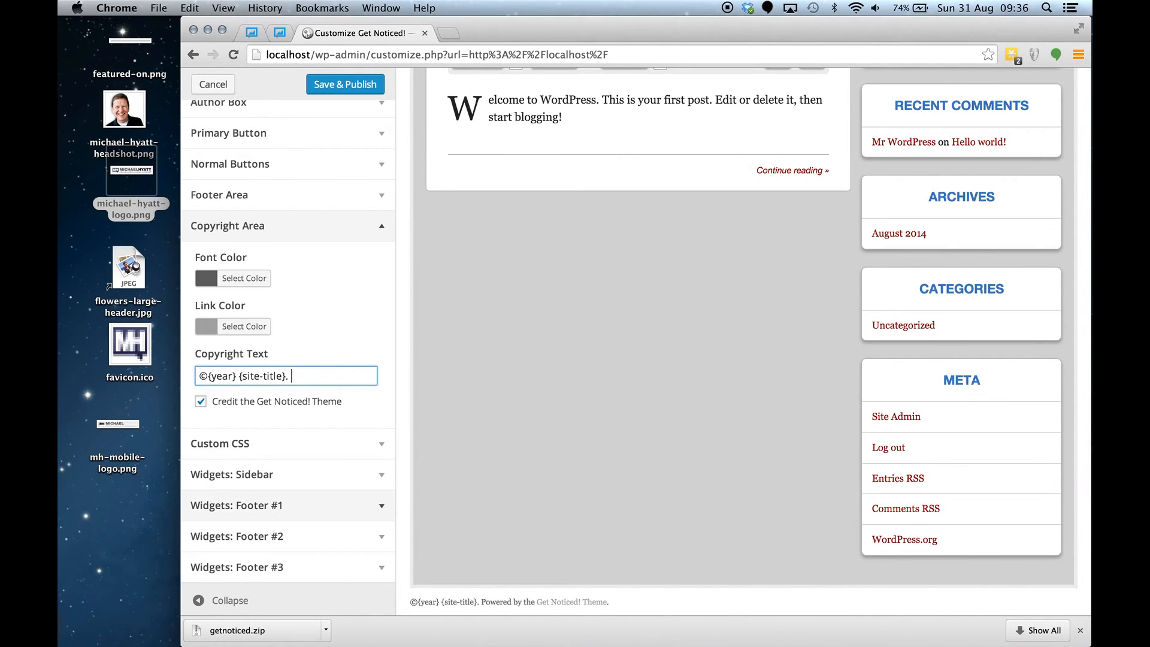
text(My s)
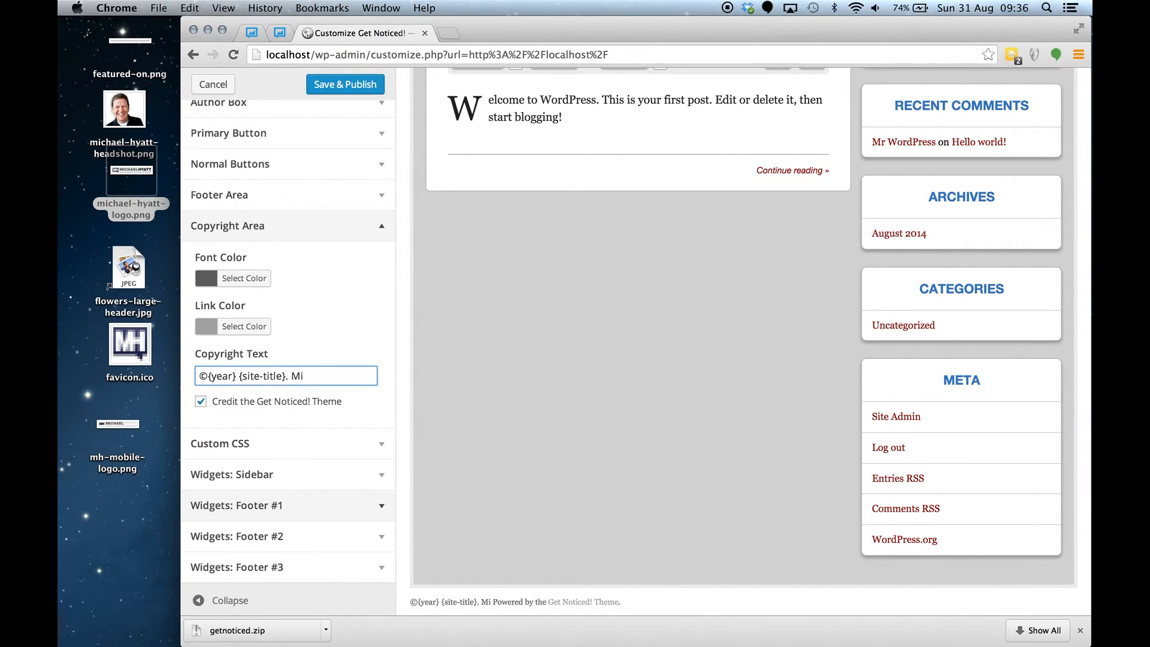
text(ite)
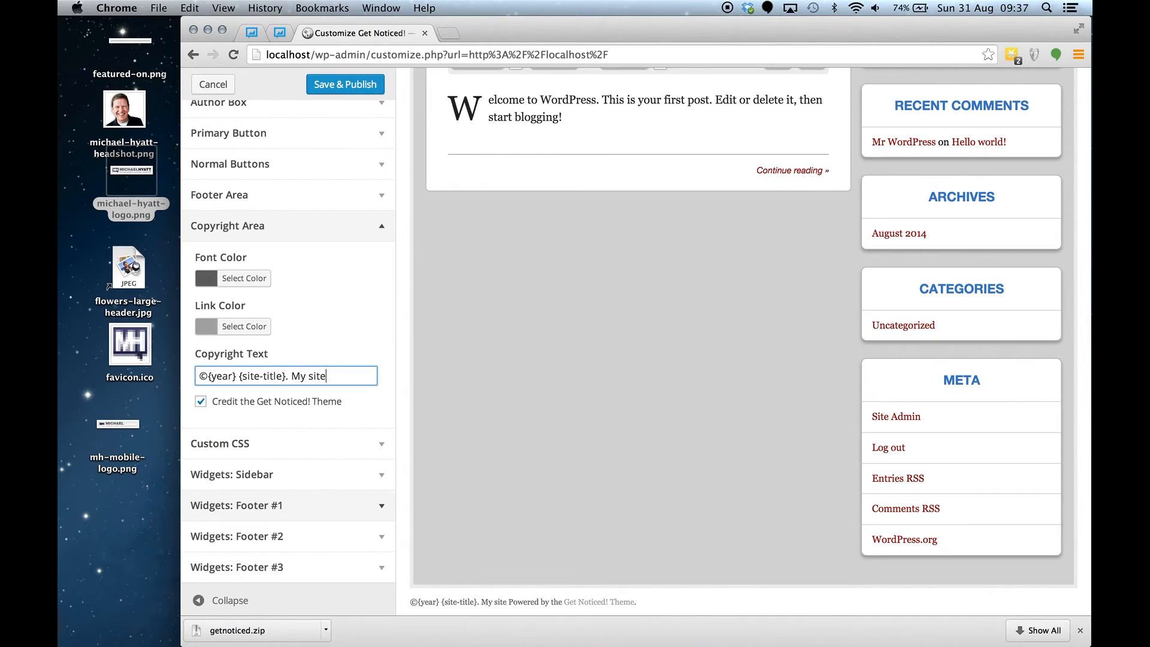
text(!)
click(562, 494)
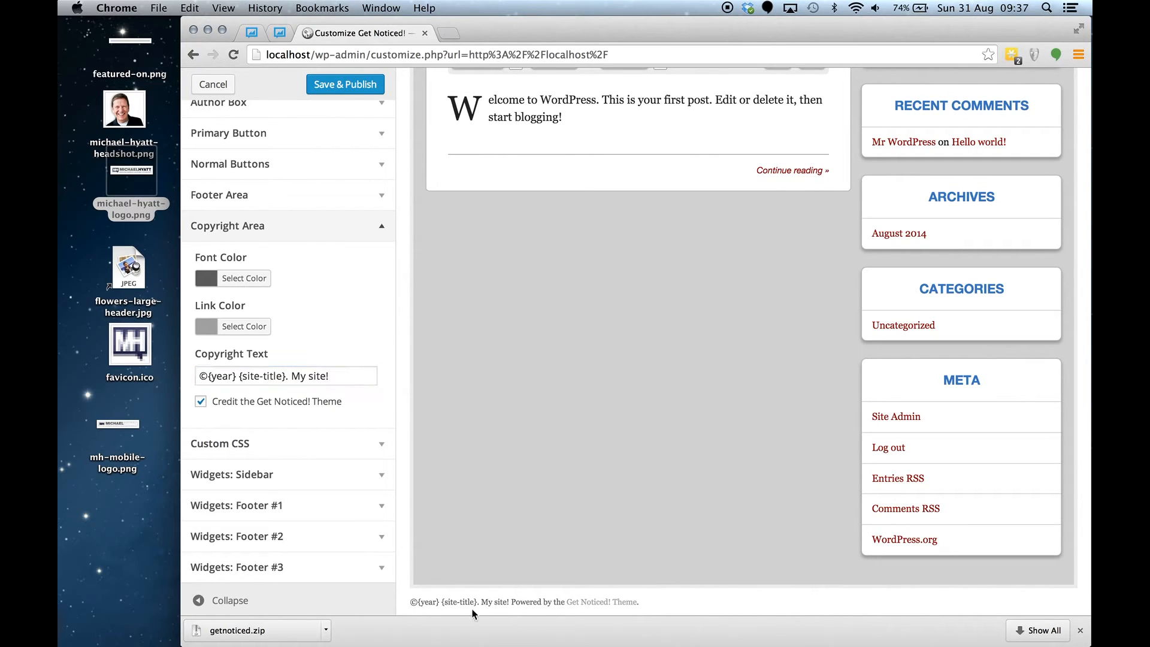
- Show the Custom CSS section, leaving it empty, and save and publish the theme customizations
click(298, 448)
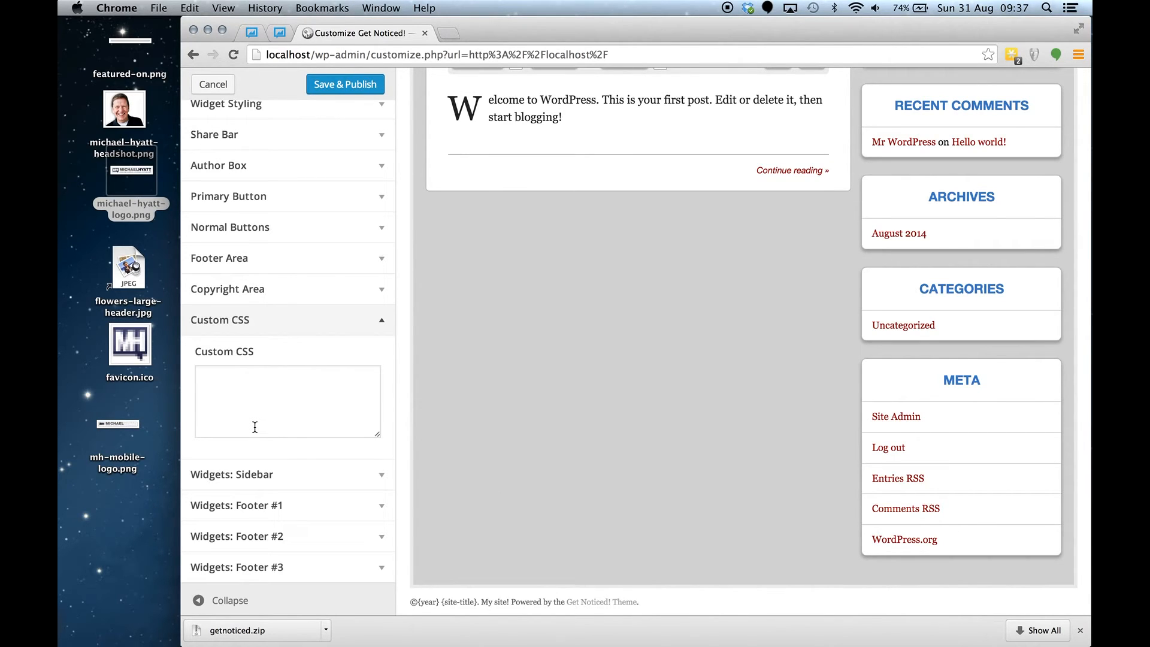
scroll(667, 314, up, 10)
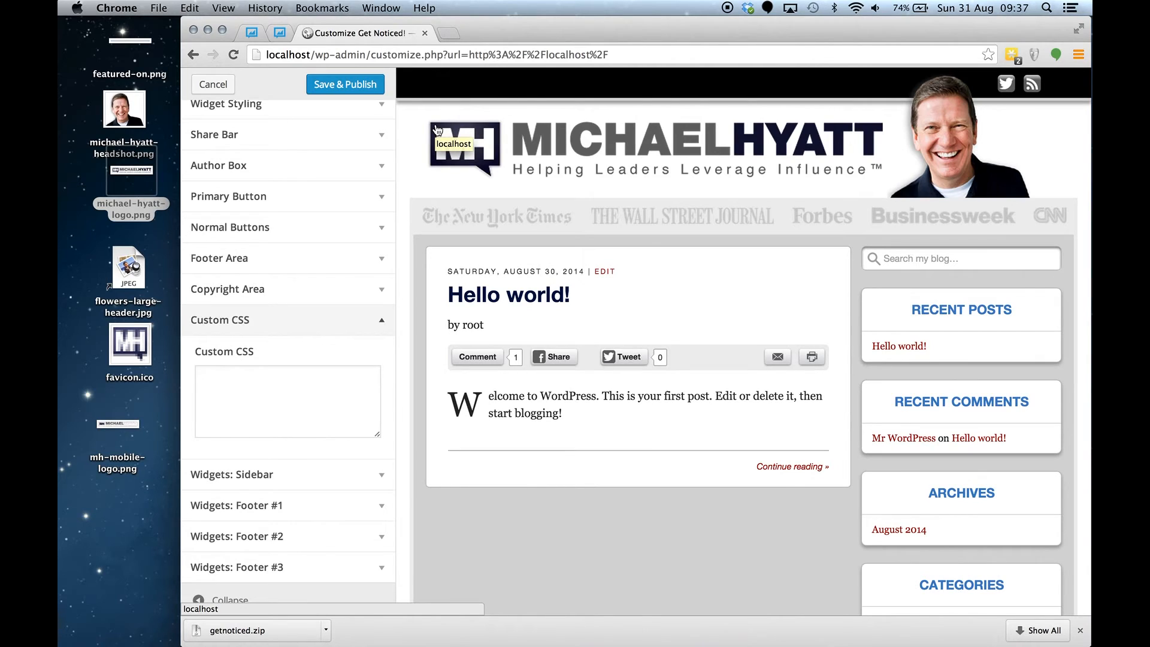
click(345, 84)
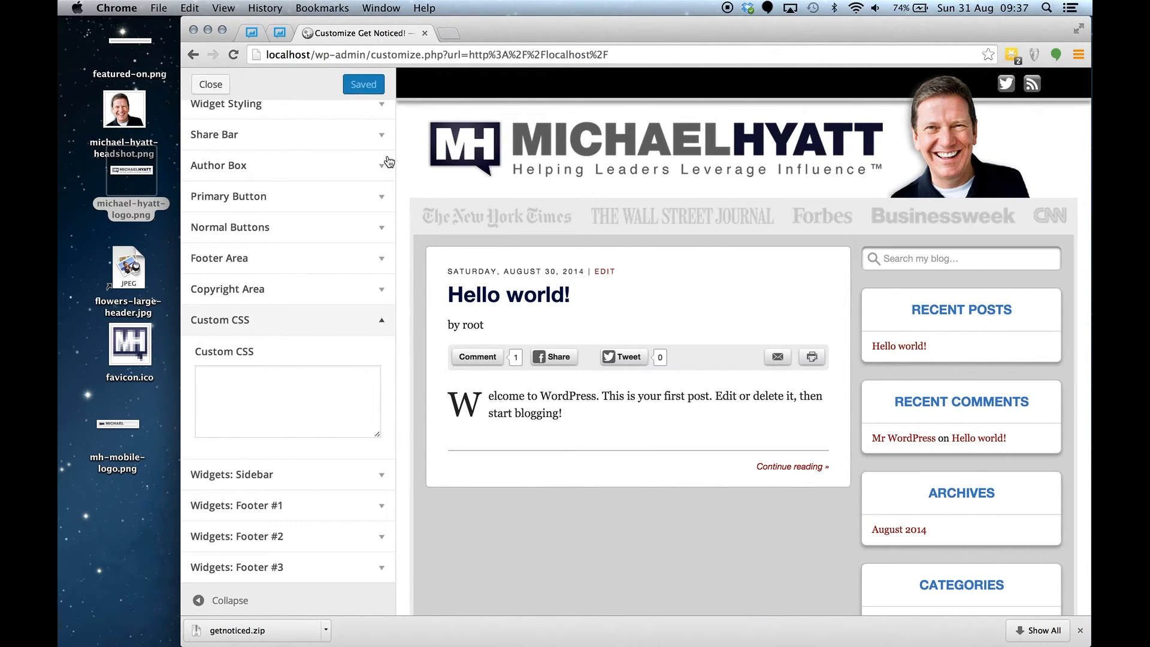
- Reload the customizer and check the saved colors throughout the site preview
key(super+r)
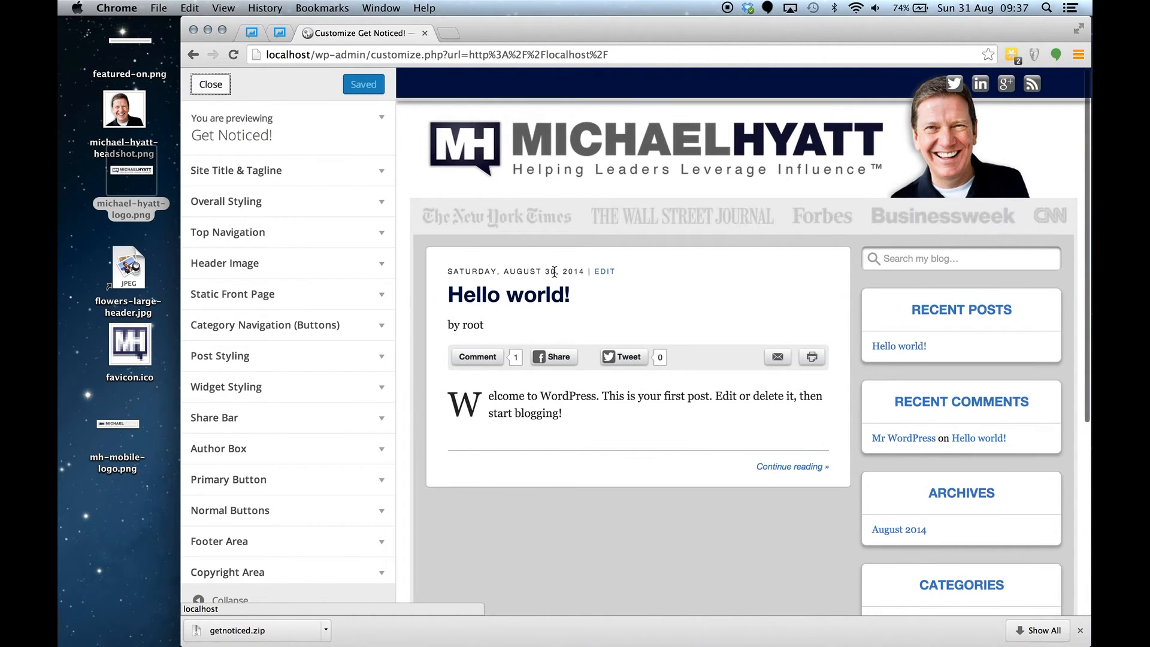
scroll(749, 349, down, 5)
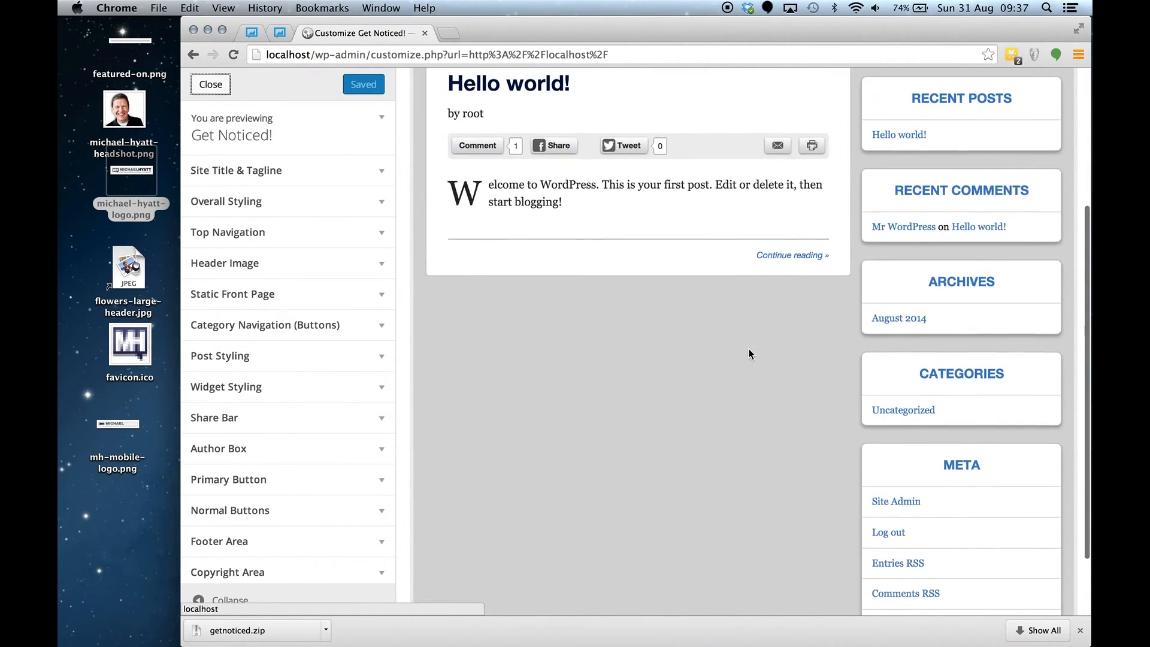
scroll(748, 348, up, 5)
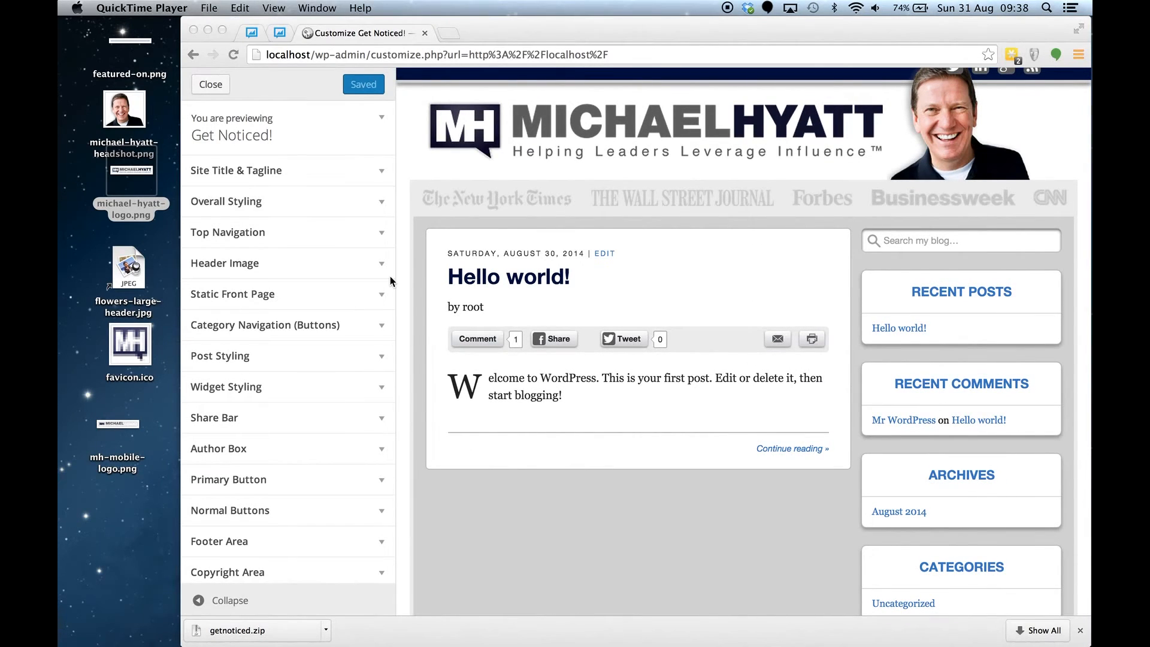
- Close the customizer and inspect the live home page and the intro paragraph of the "Hello world!" post
click(225, 89)
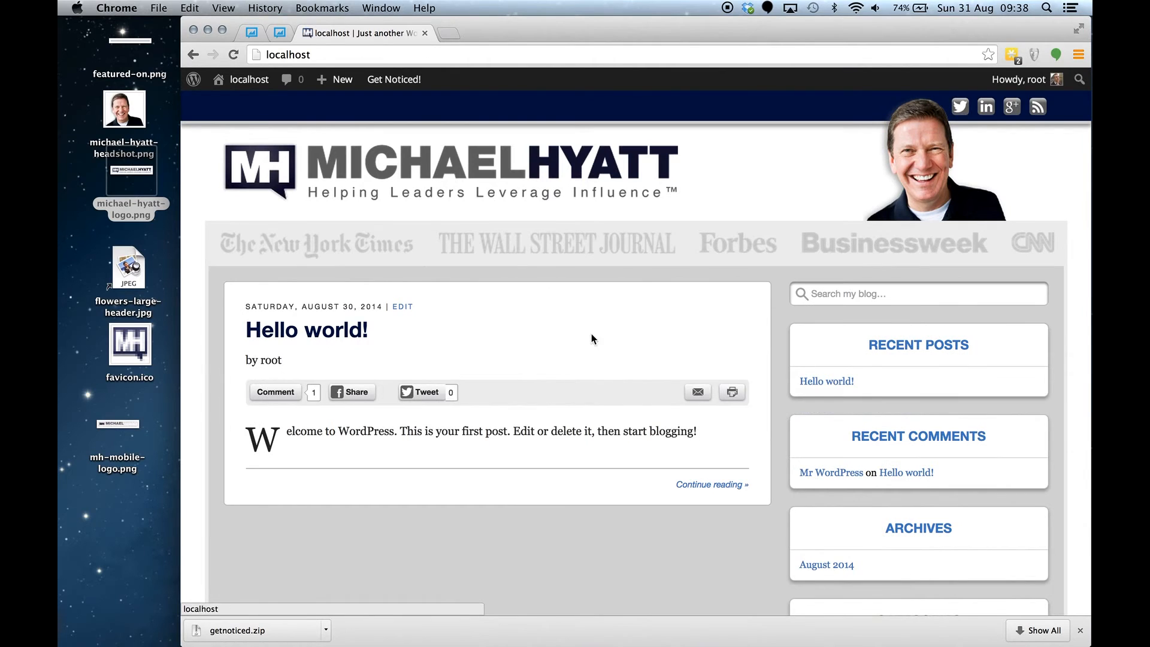
scroll(540, 369, down, 6)
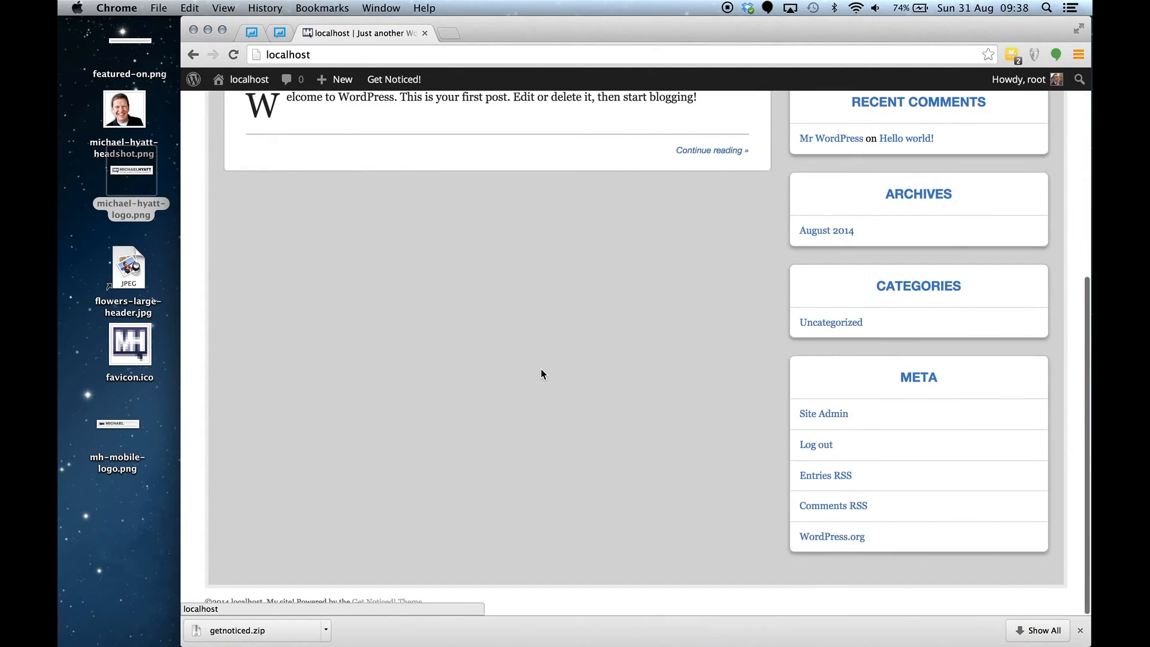
scroll(539, 370, up, 3)
click(299, 211)
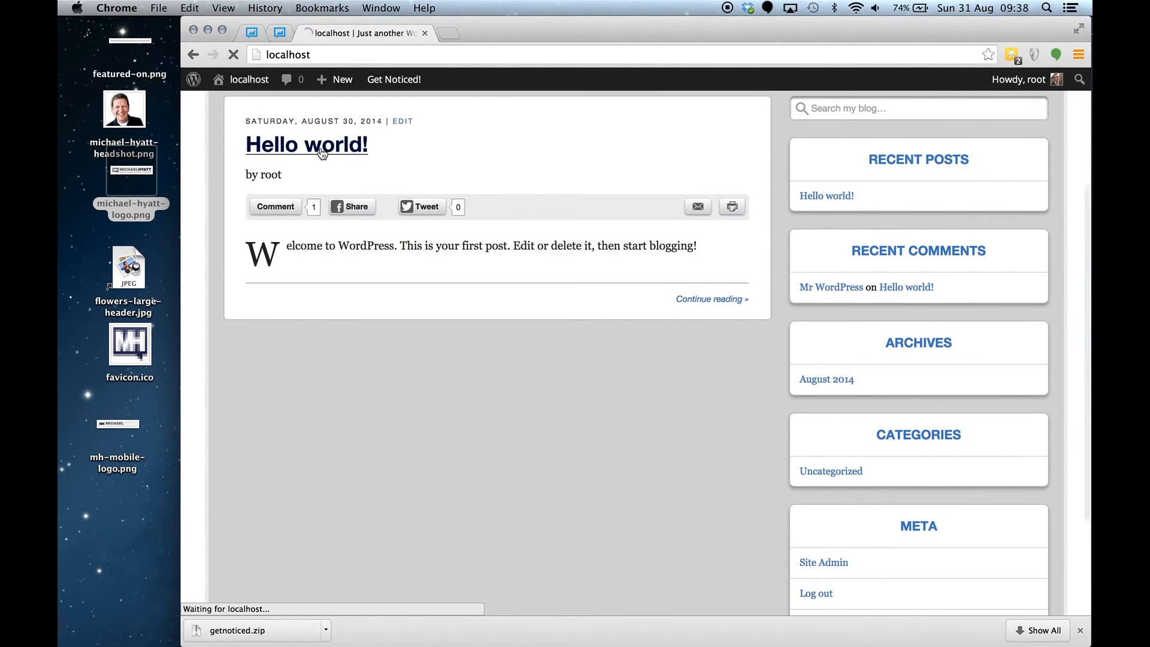
scroll(574, 455, down, 2)
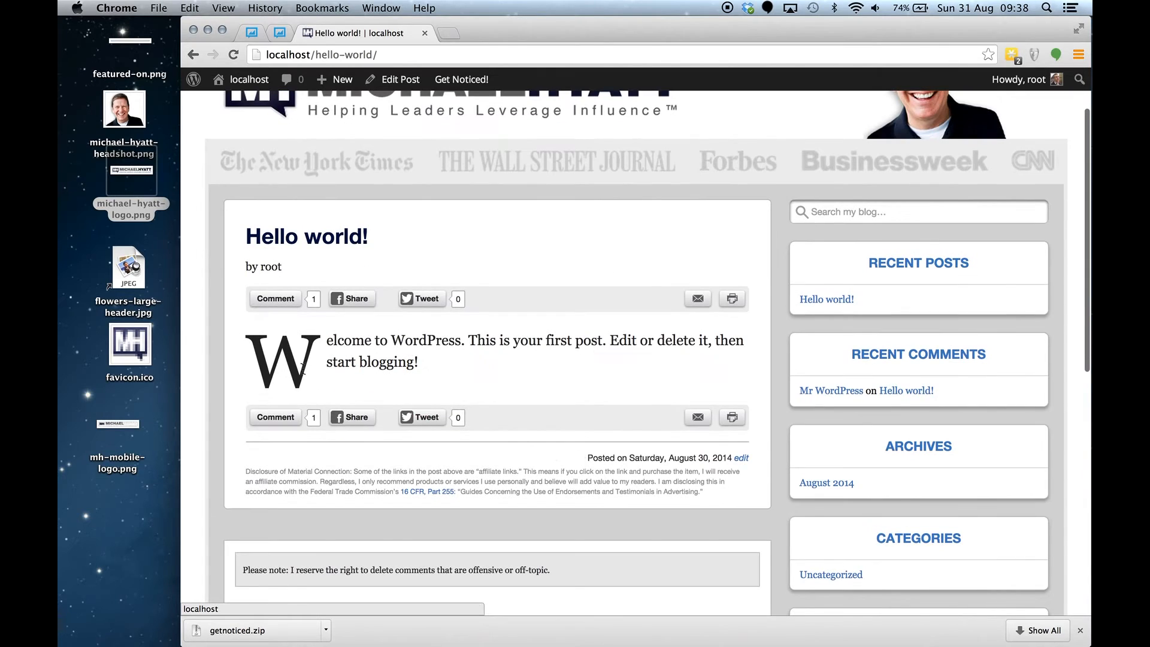
drag(247, 358, 352, 362)
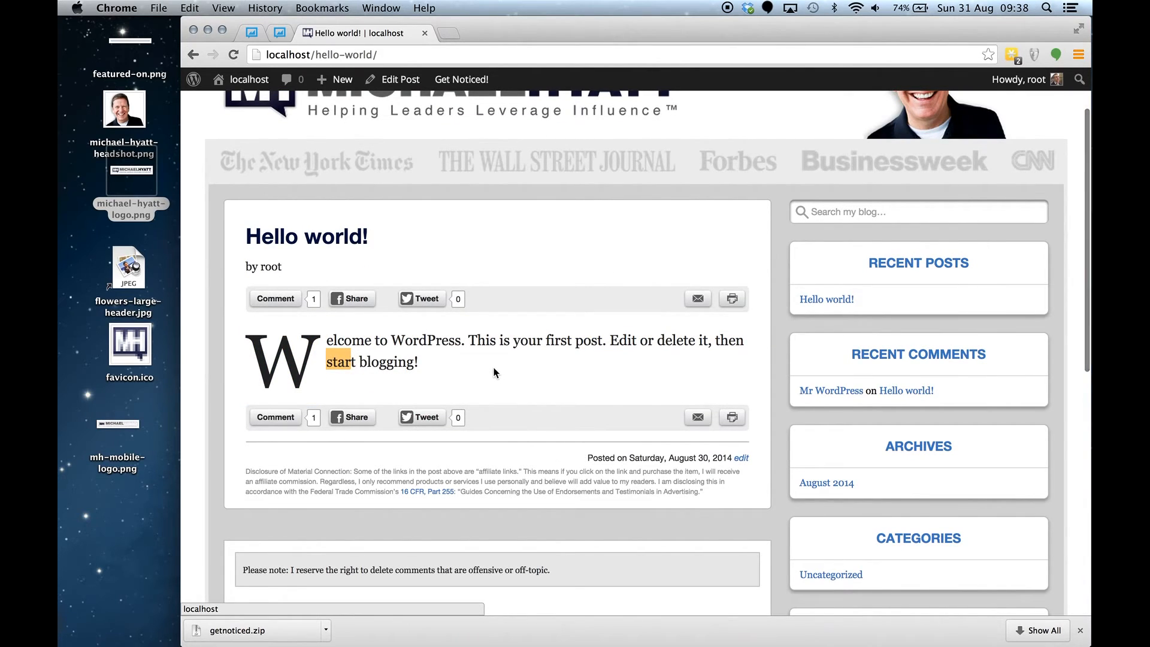
- Add a second paragraph reading "This is a test!" to the "Hello world!" post and update it
click(408, 91)
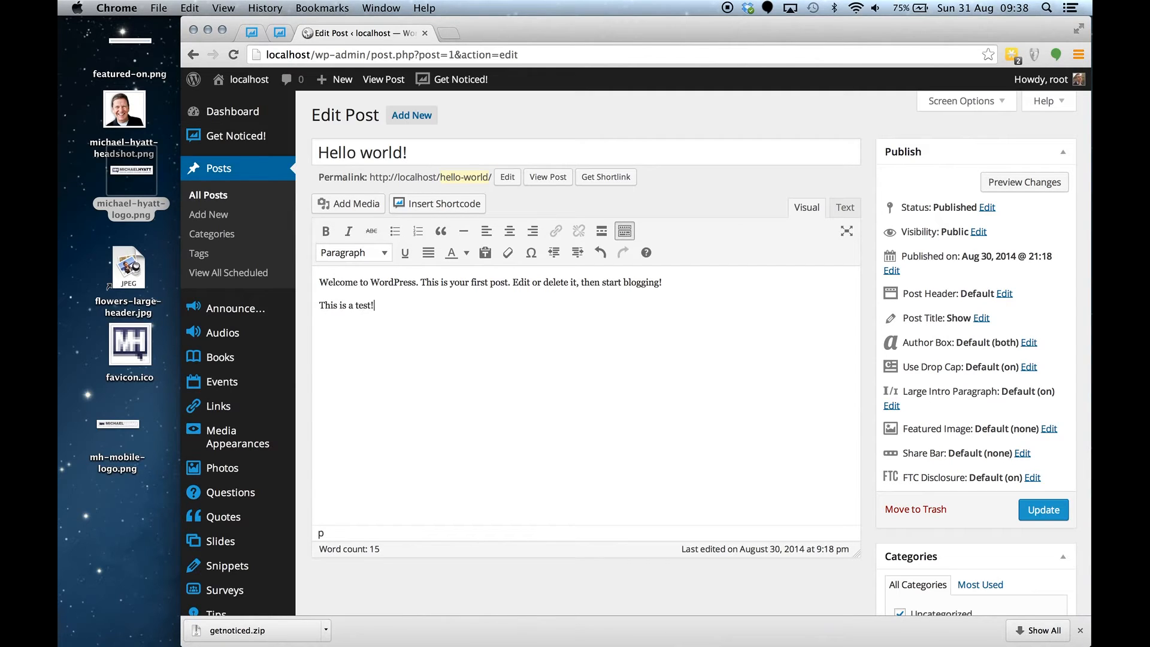
click(1043, 509)
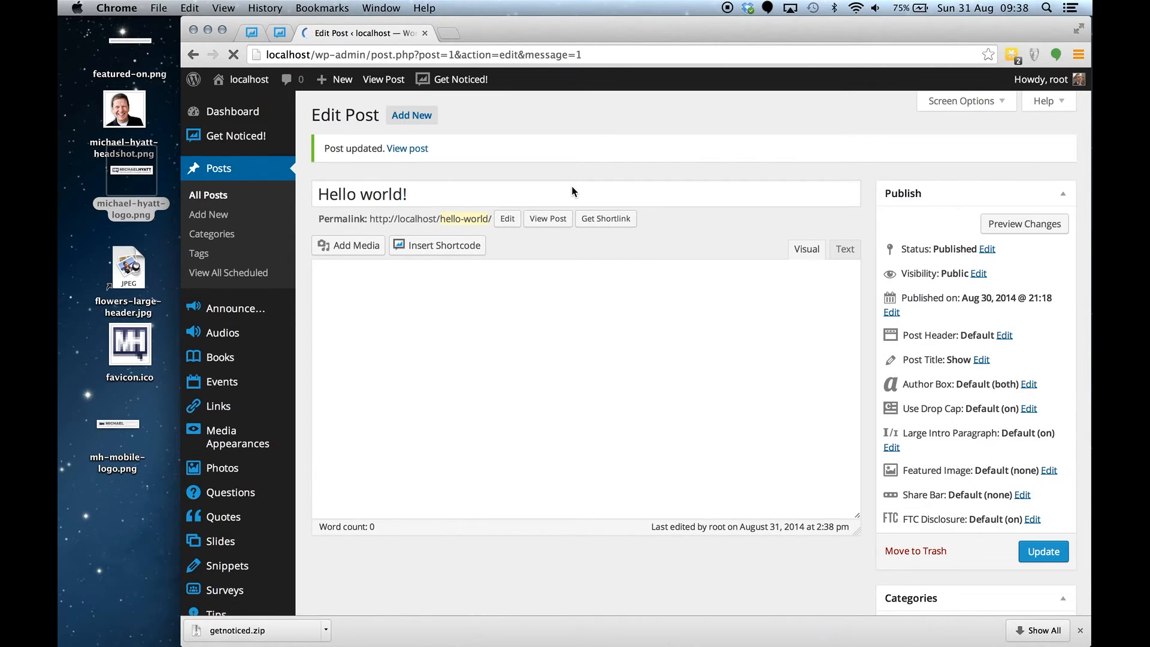
- View the updated "Hello world!" post and compare its intro paragraph, second paragraph and disclosure text
click(556, 225)
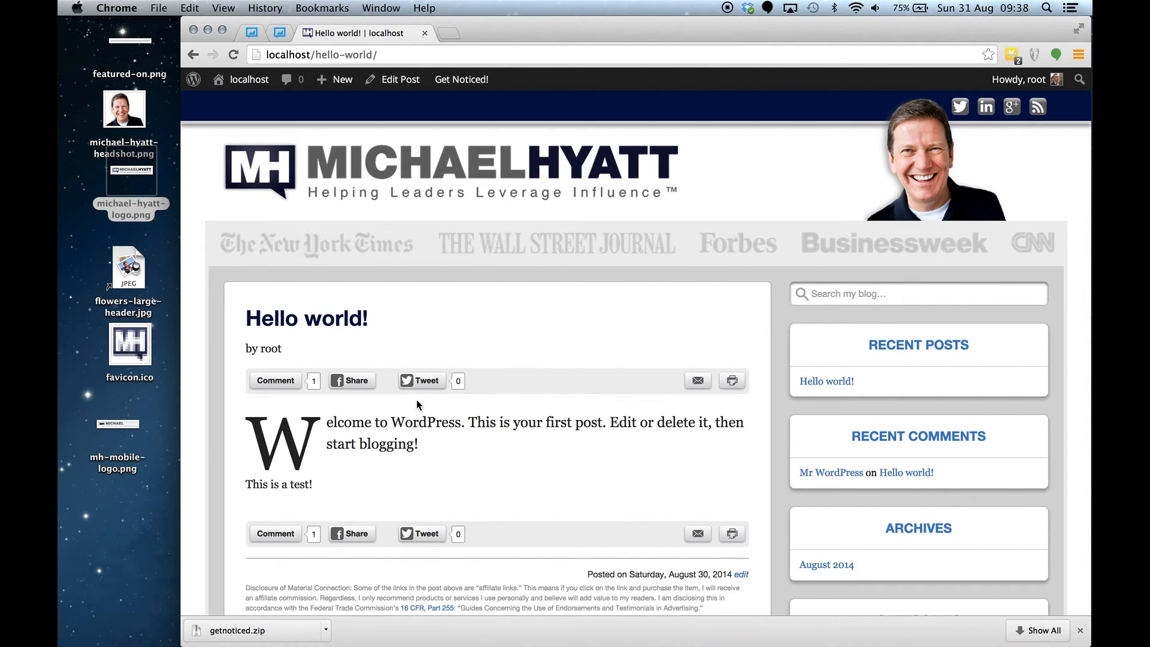
drag(329, 423, 421, 432)
drag(313, 484, 247, 484)
scroll(567, 464, down, 5)
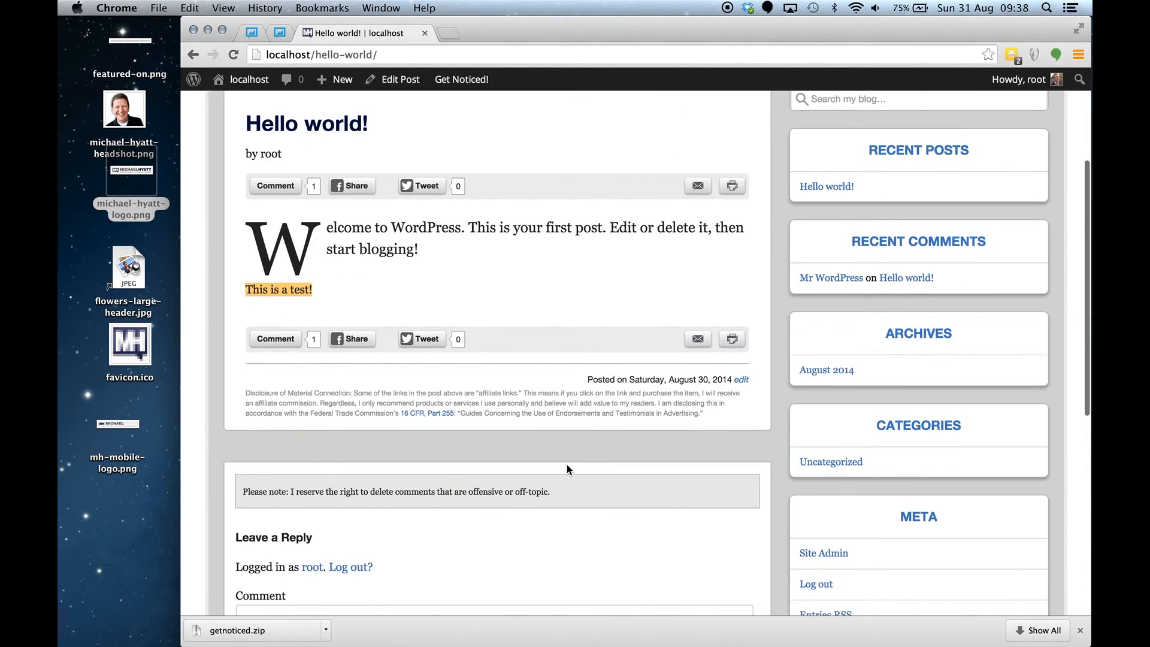
click(673, 388)
triple_click(673, 388)
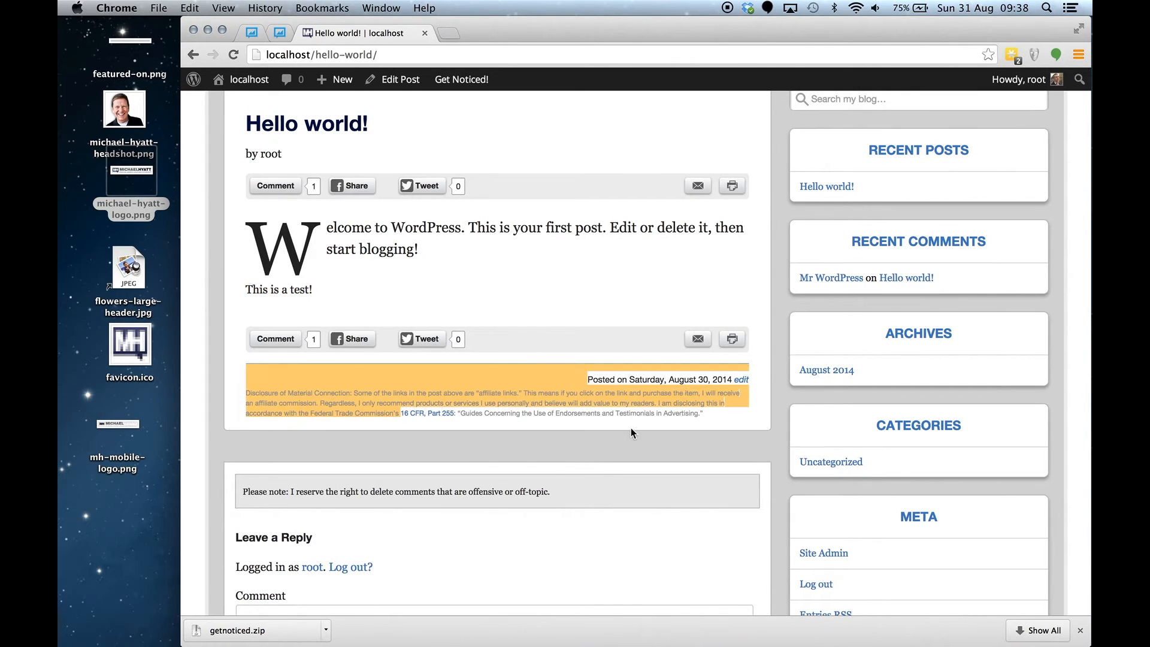
- Examine the comment policy note, reply form, existing comment and footer on the "Hello world!" post page
click(613, 440)
scroll(613, 440, down, 3)
scroll(614, 446, down, 2)
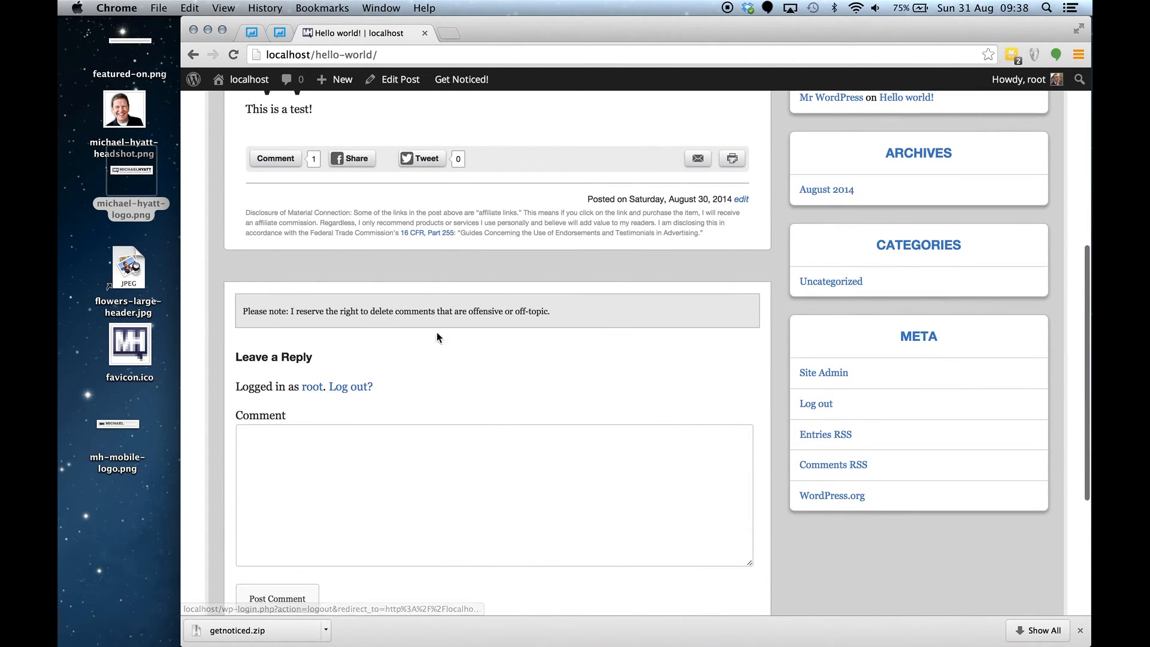
drag(242, 311, 541, 316)
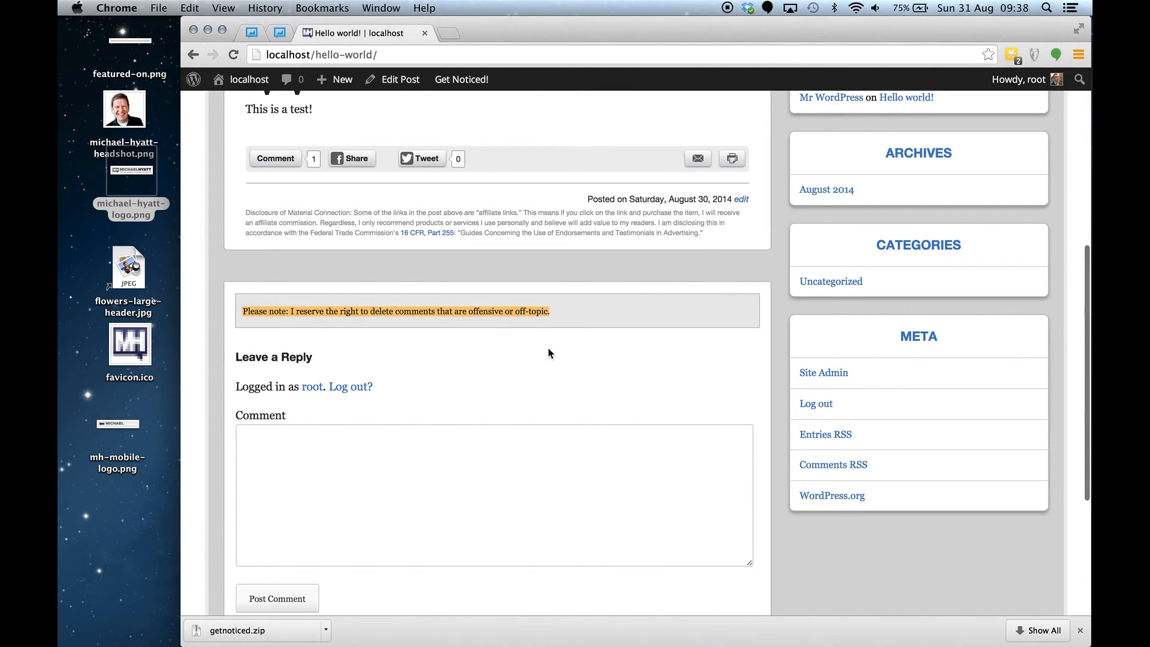
scroll(566, 411, down, 4)
scroll(566, 411, up, 5)
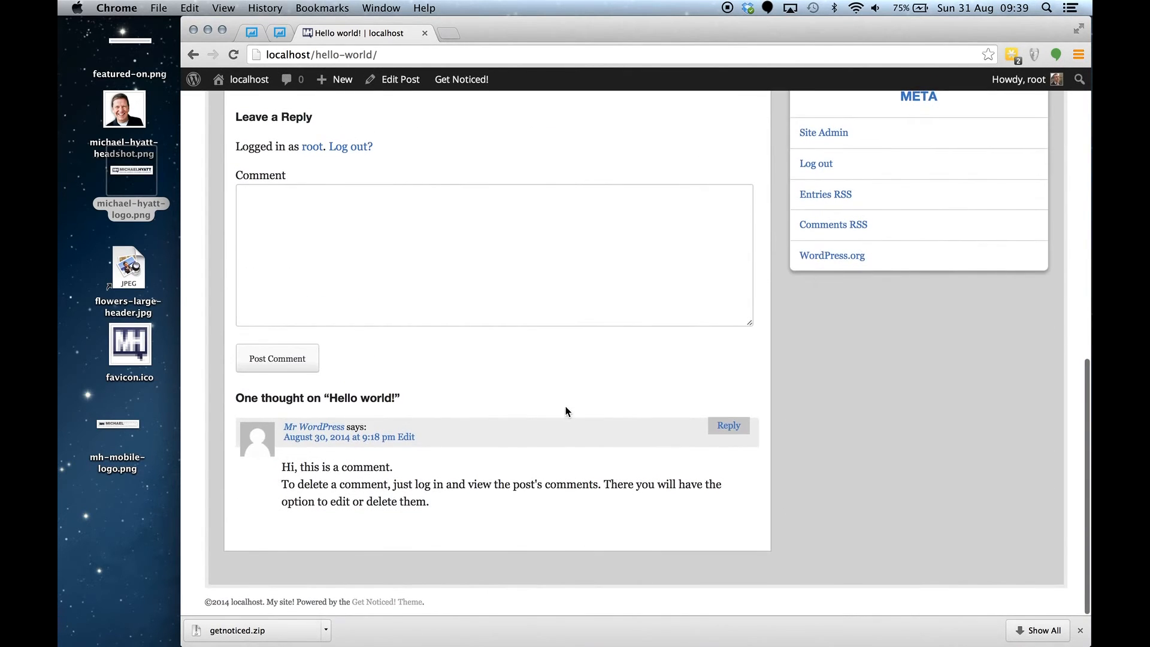
scroll(565, 411, up, 5)
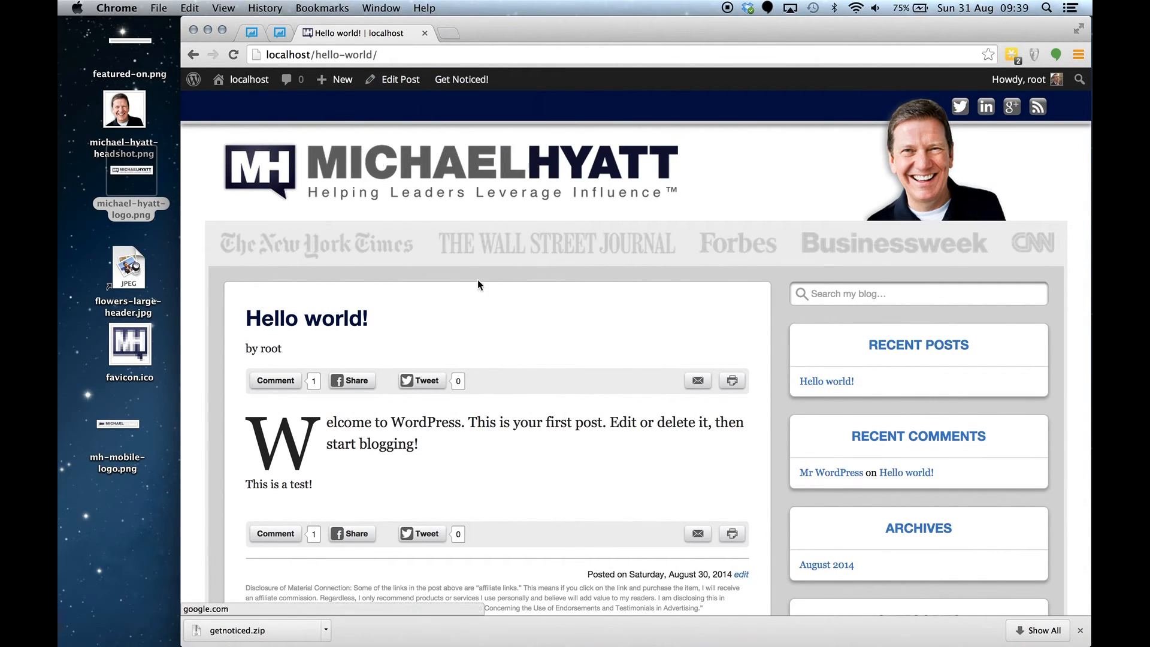
- Go to the WordPress dashboard and open the Widgets management page
mouse_move(250, 82)
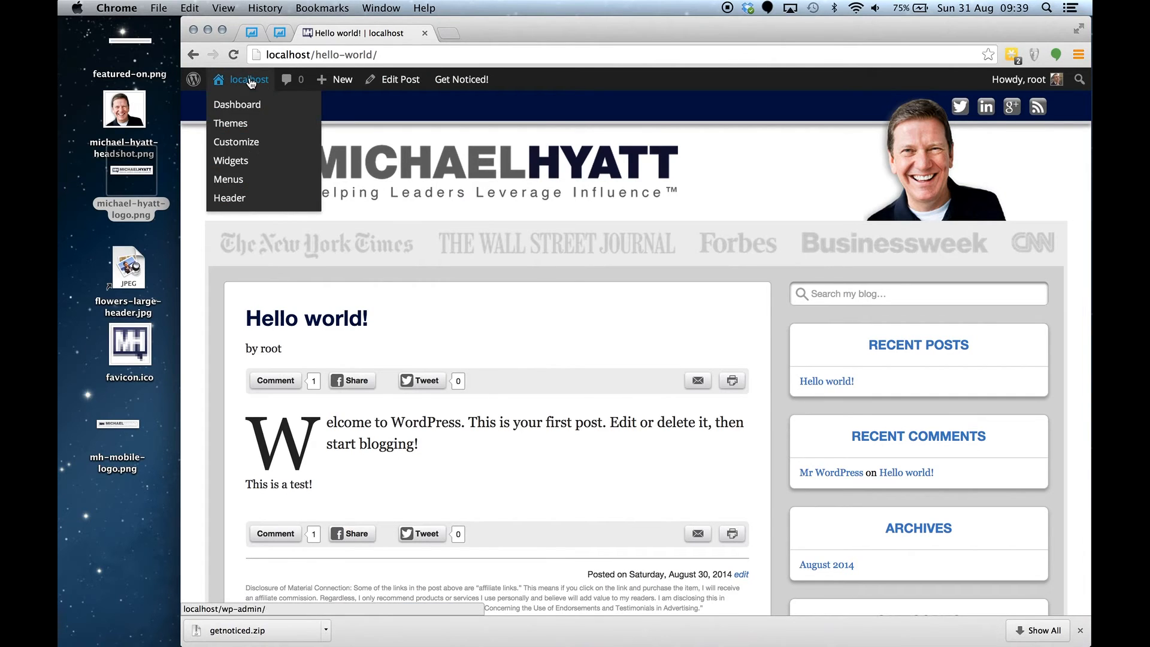
scroll(796, 426, down, 6)
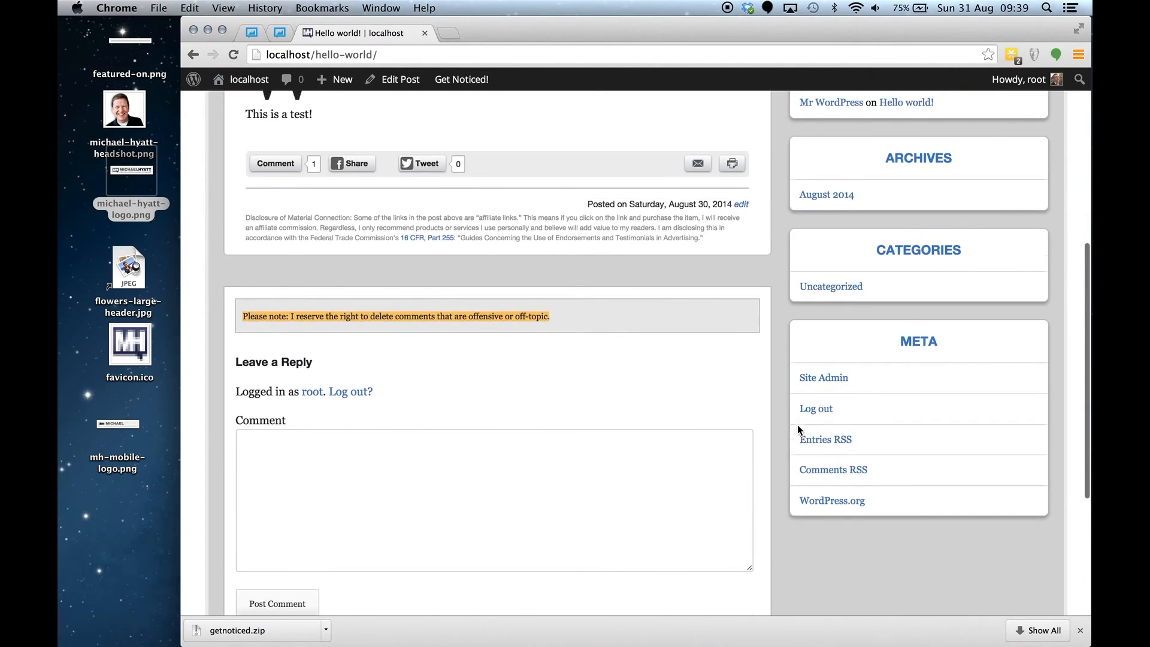
scroll(796, 425, up, 6)
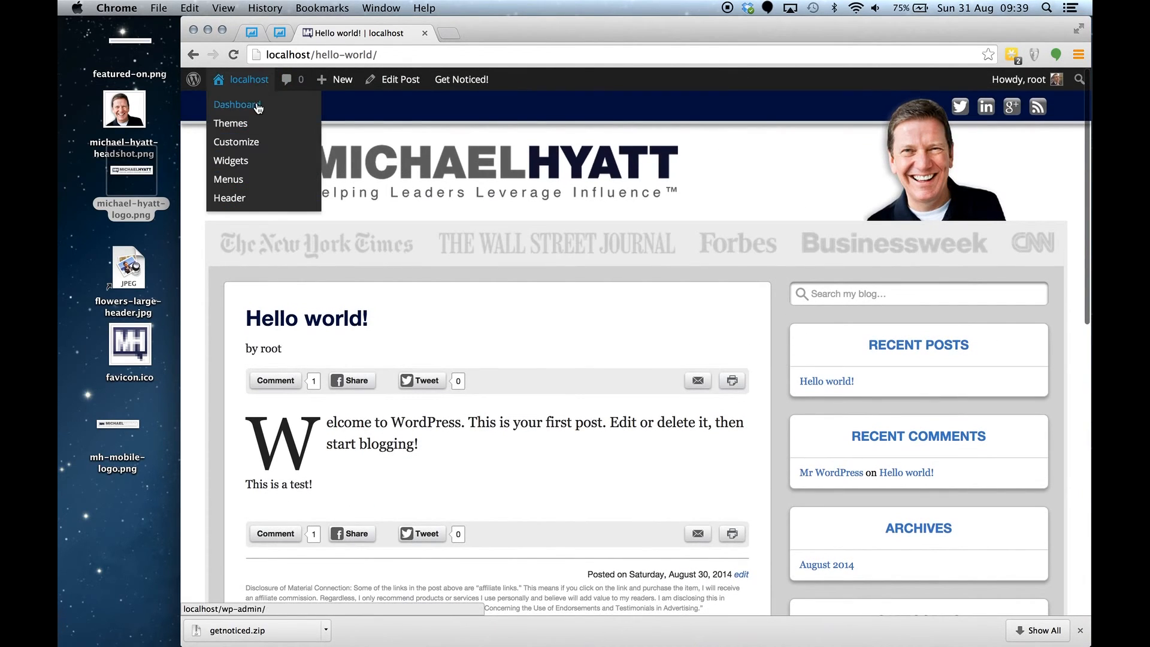
click(257, 106)
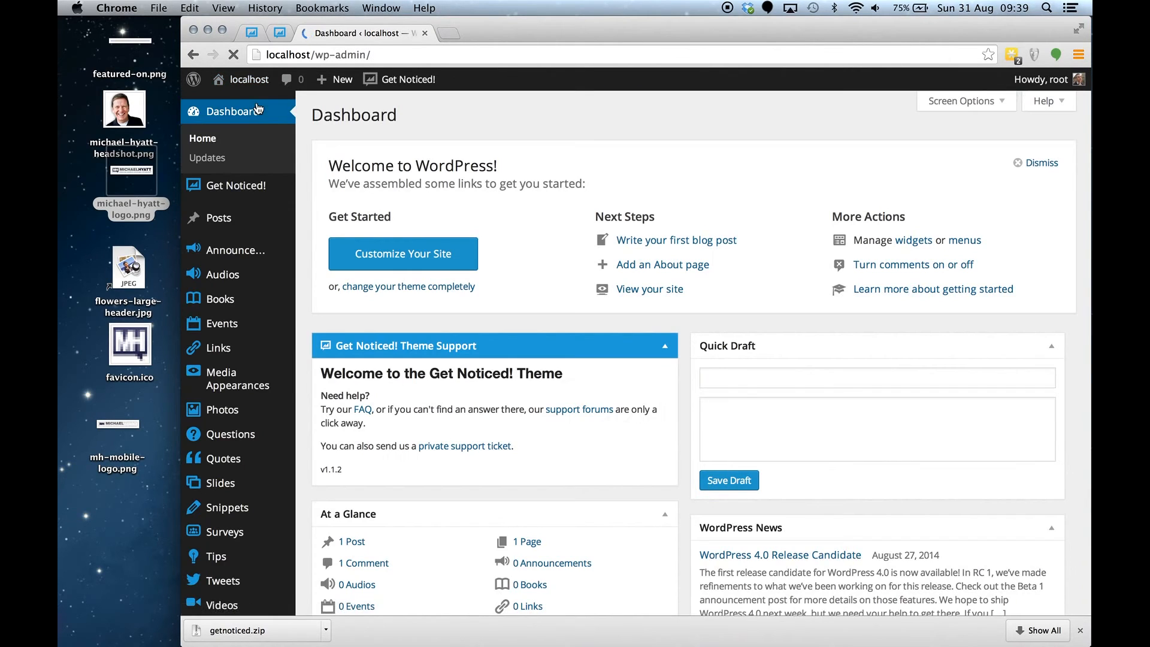
scroll(270, 418, down, 8)
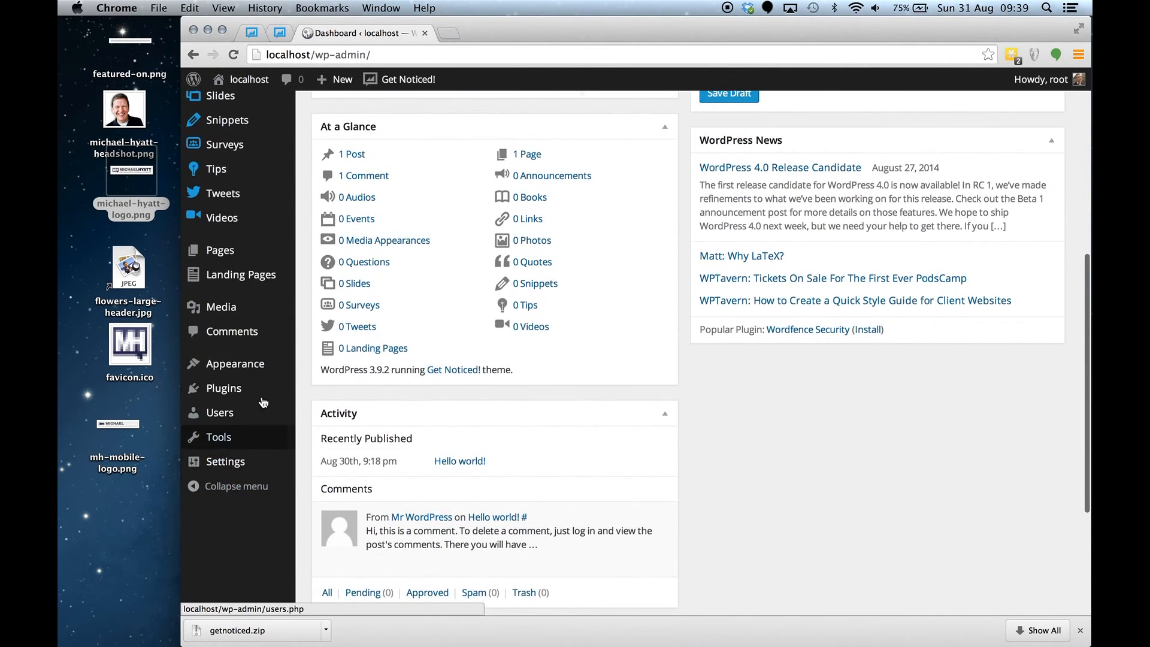
mouse_move(255, 372)
click(323, 411)
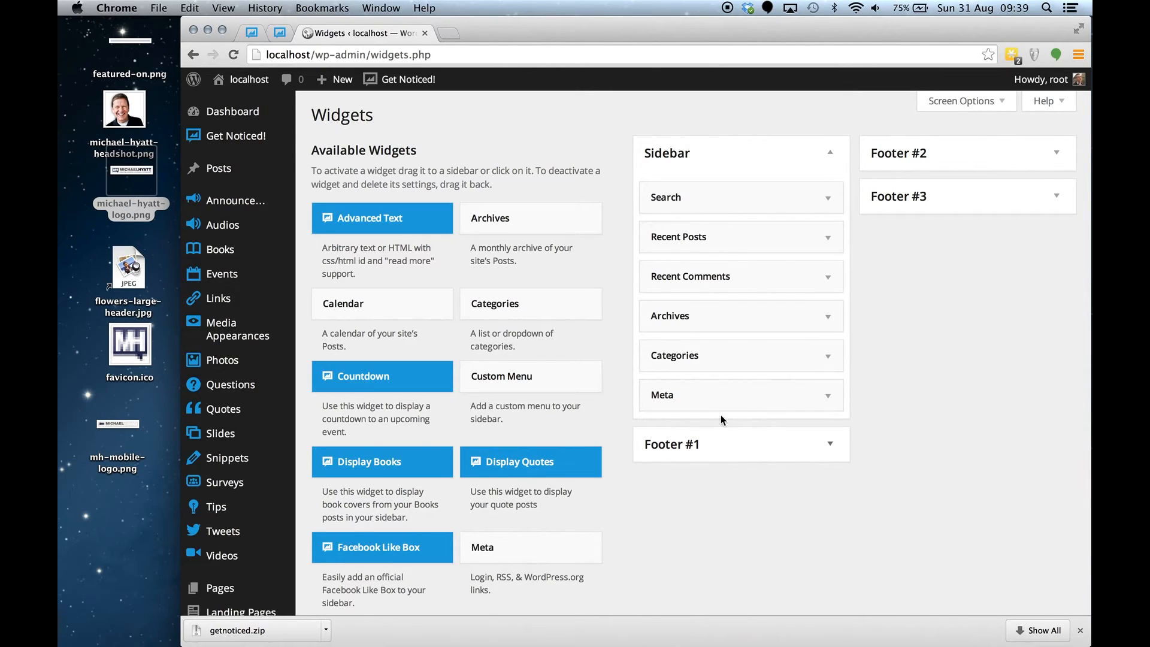
- Open the live site in a new browser tab and check its footer area
mouse_move(246, 79)
right_click(246, 107)
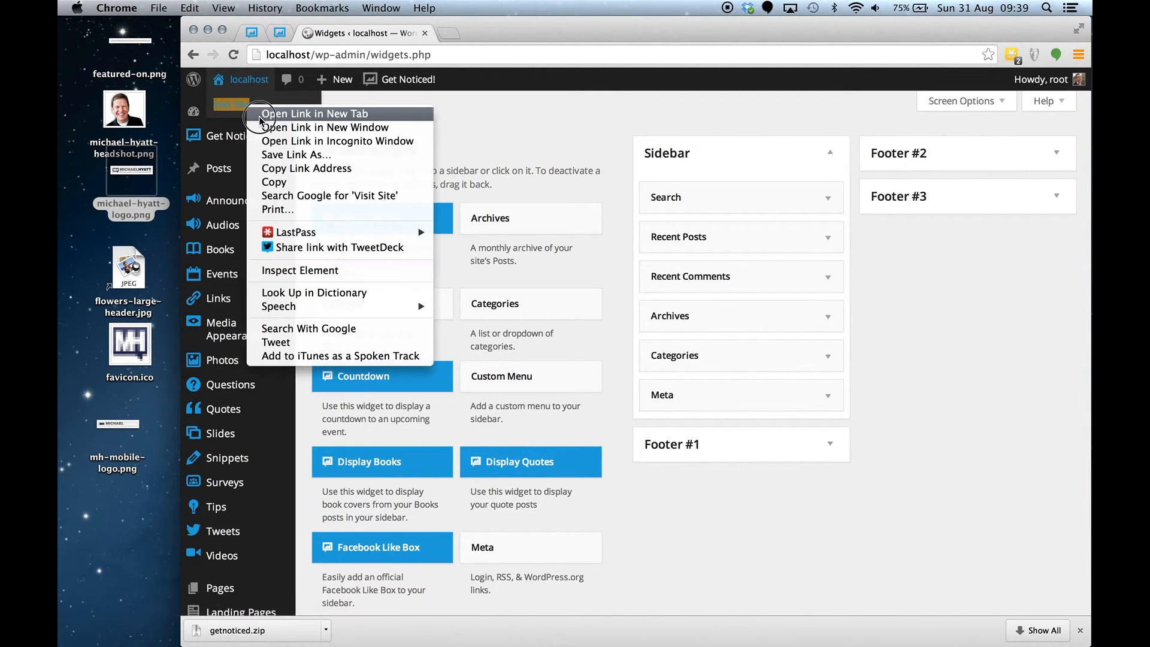
click(258, 115)
click(467, 32)
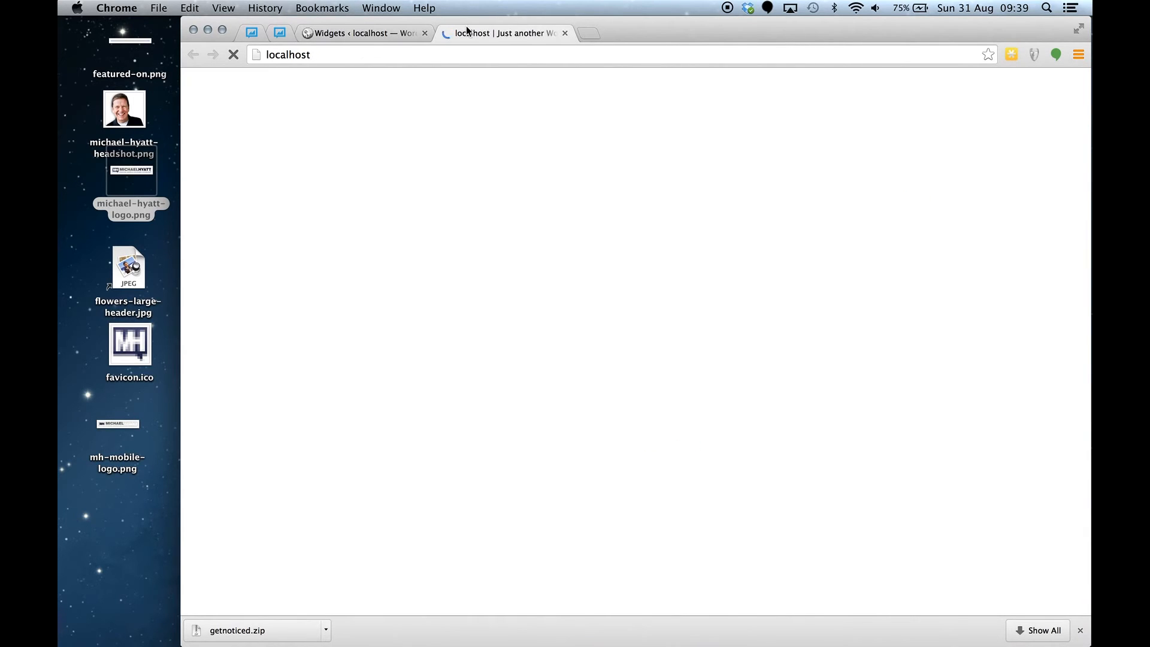
scroll(882, 362, down, 6)
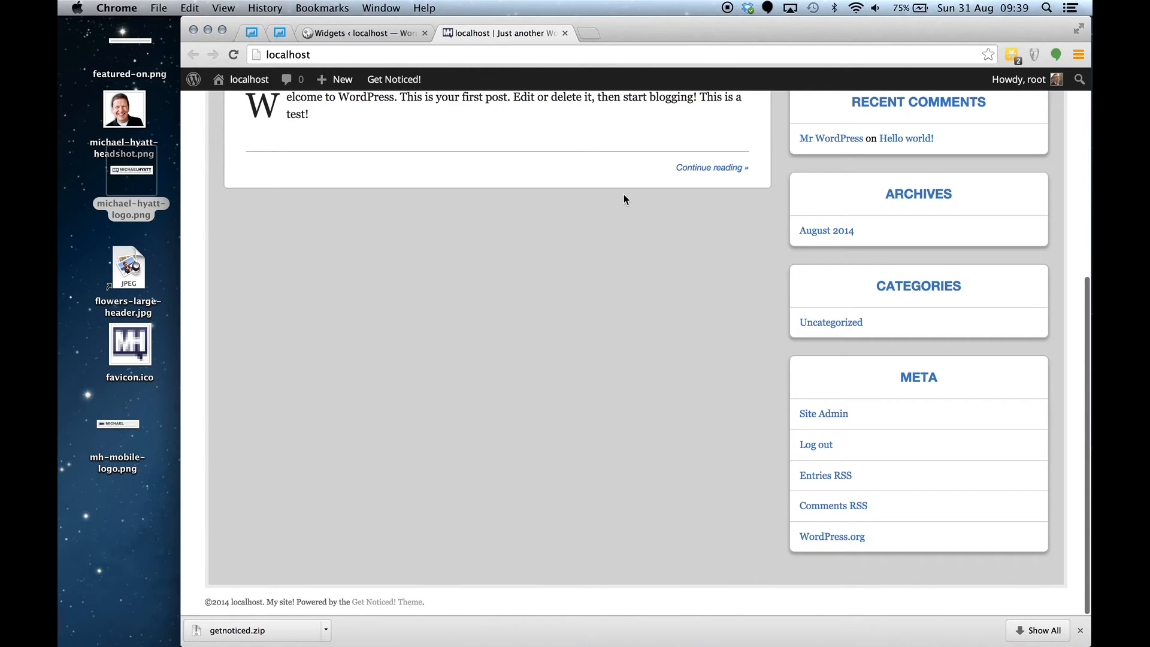
- Add a Reach Counter widget to Footer #1 on the Widgets page, title it "Social" and save it
click(361, 35)
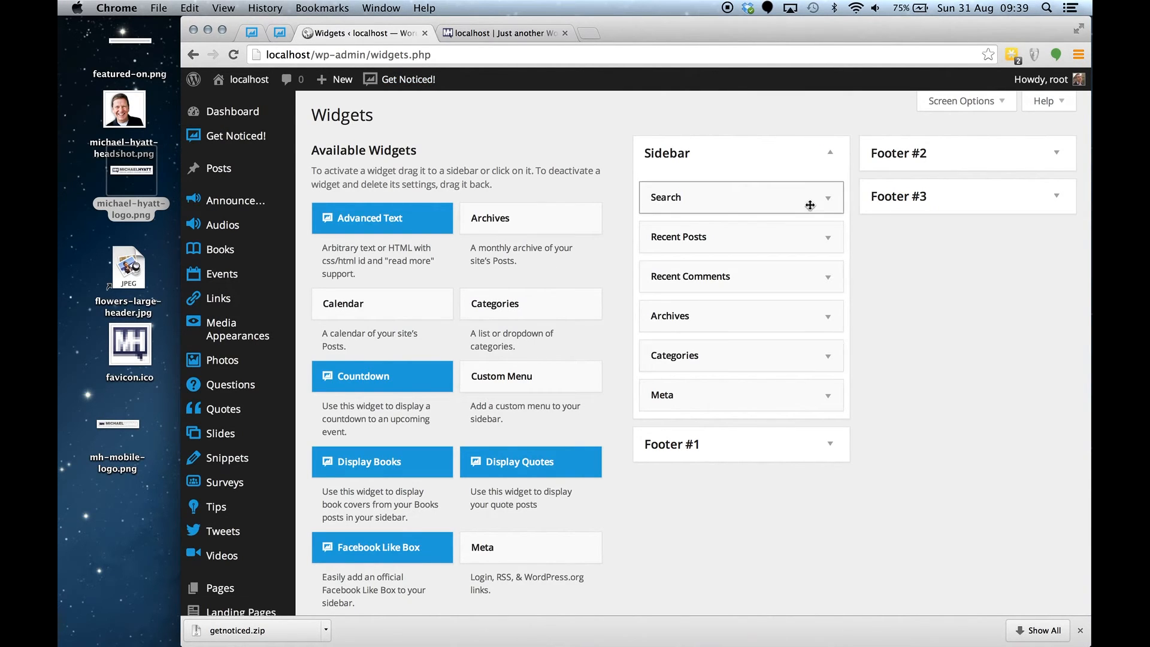
click(840, 437)
scroll(503, 401, down, 5)
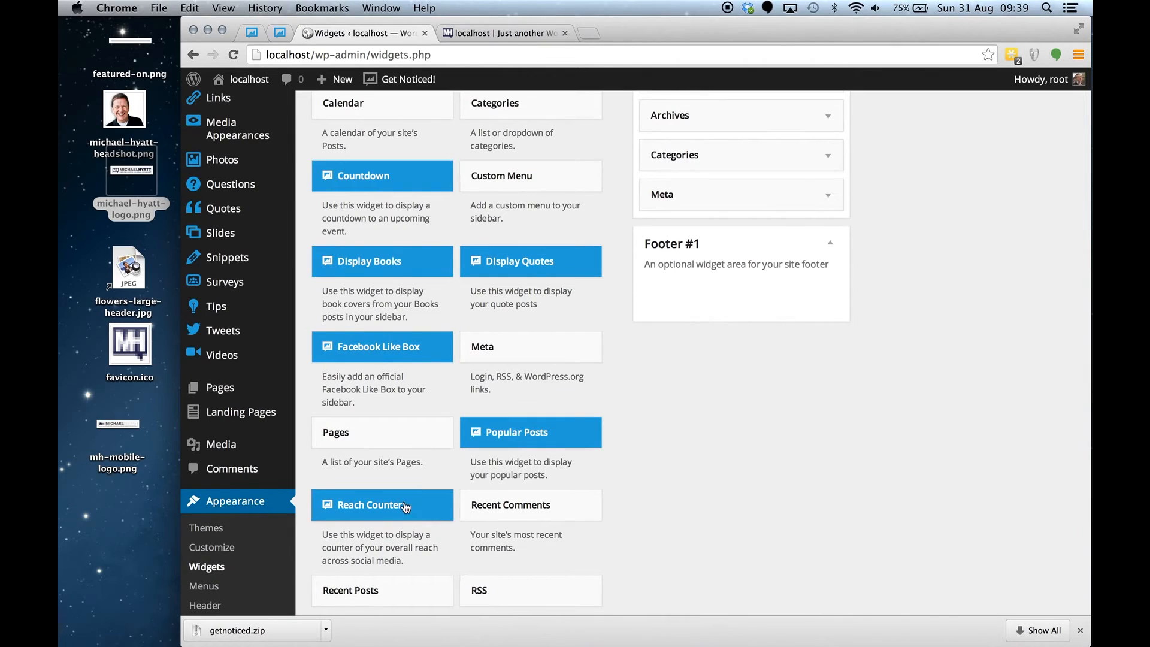
drag(405, 507, 740, 294)
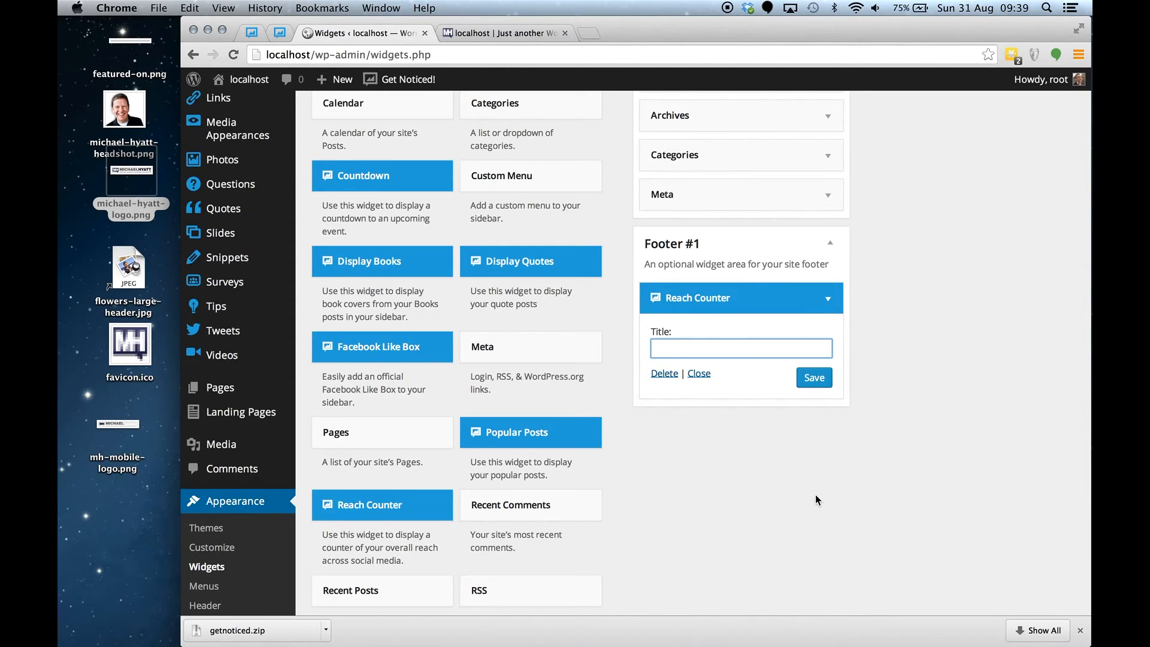
text(Social)
click(813, 378)
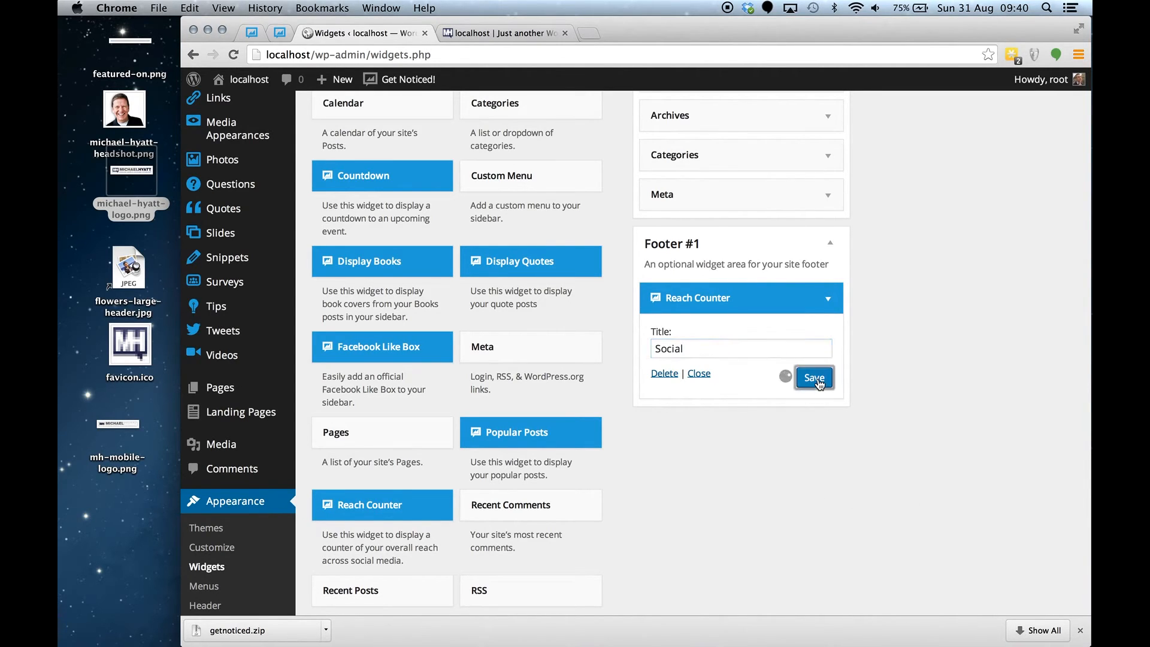
- Add a Social List widget to the Footer #2 area
scroll(624, 512, down, 6)
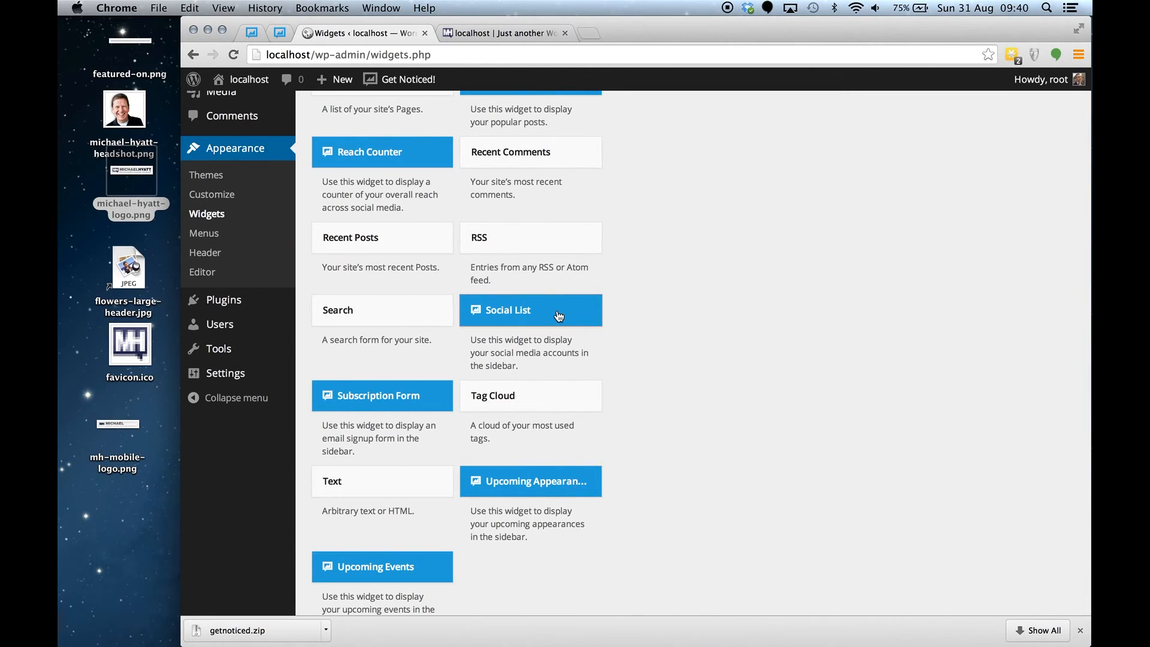
drag(526, 308, 754, 159)
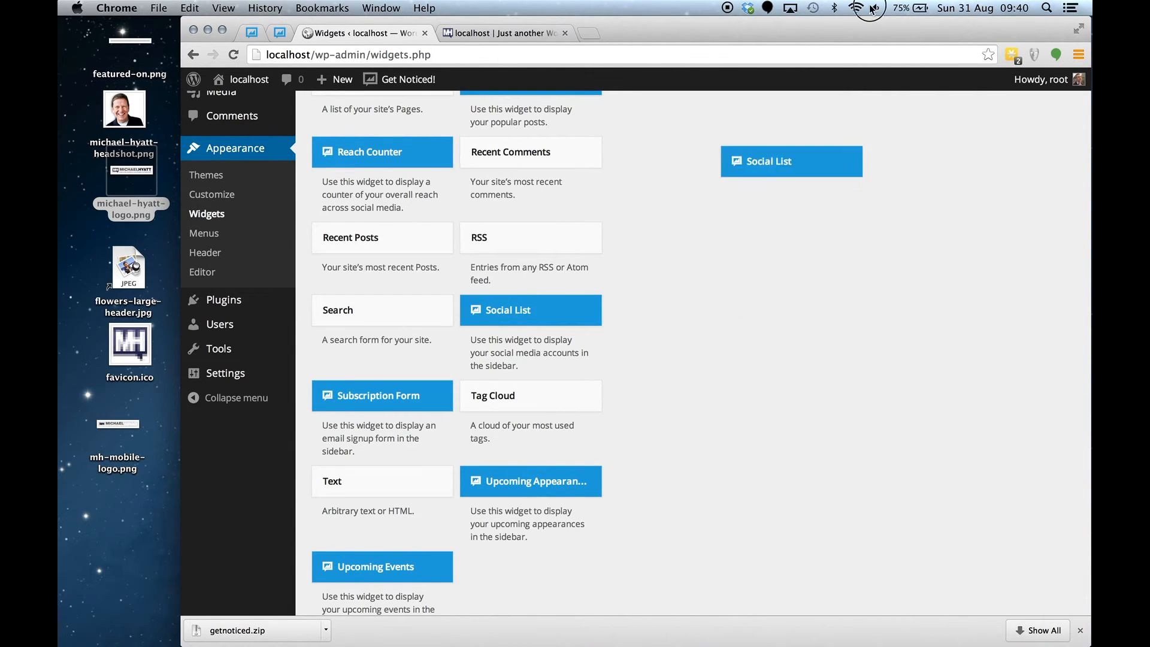
drag(922, 24, 985, 155)
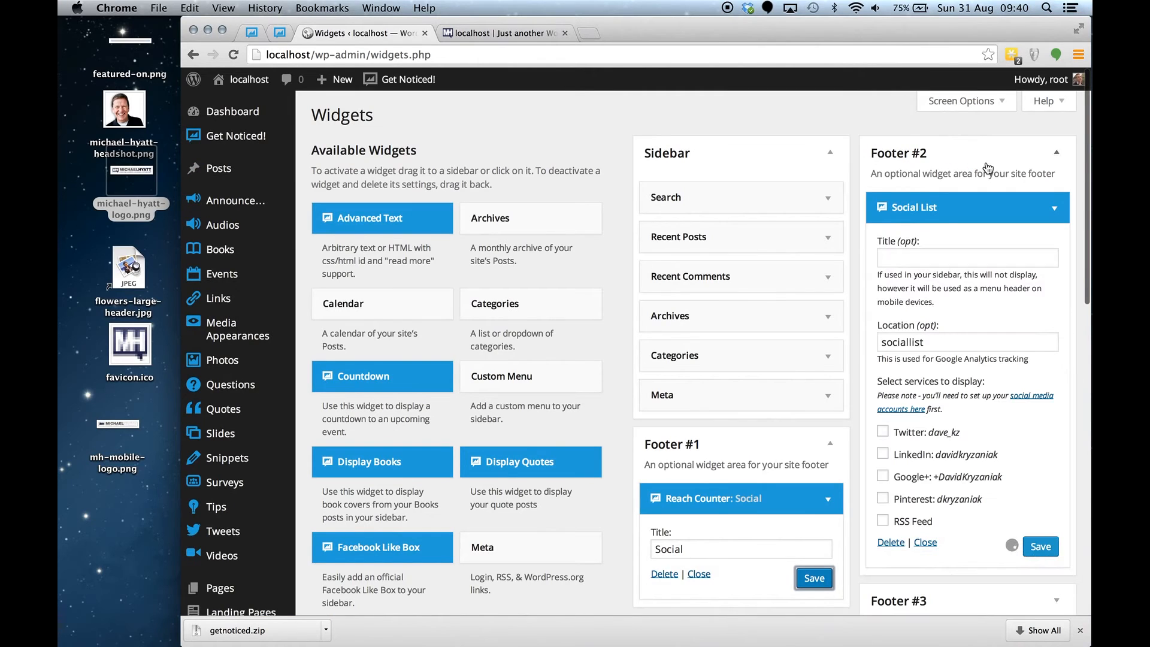
- Enable Twitter, LinkedIn, Google+, Pinterest and RSS Feed in the Social List widget, title it "Find me!" and save it
click(934, 432)
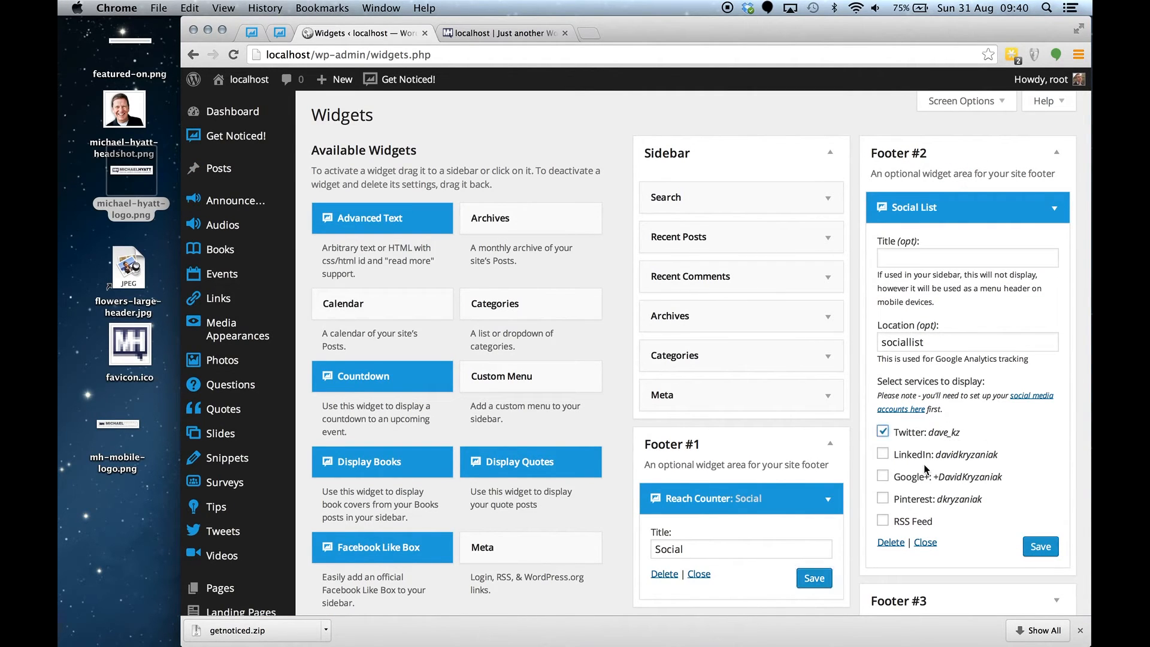
click(929, 455)
click(931, 477)
click(928, 500)
click(918, 522)
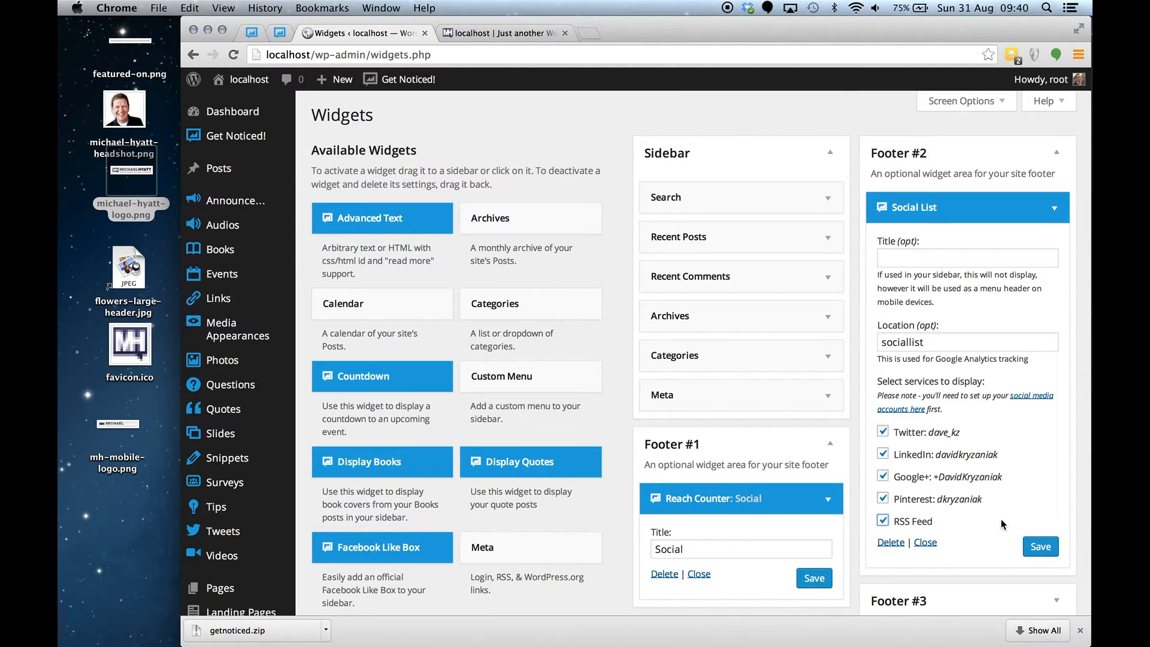
click(953, 258)
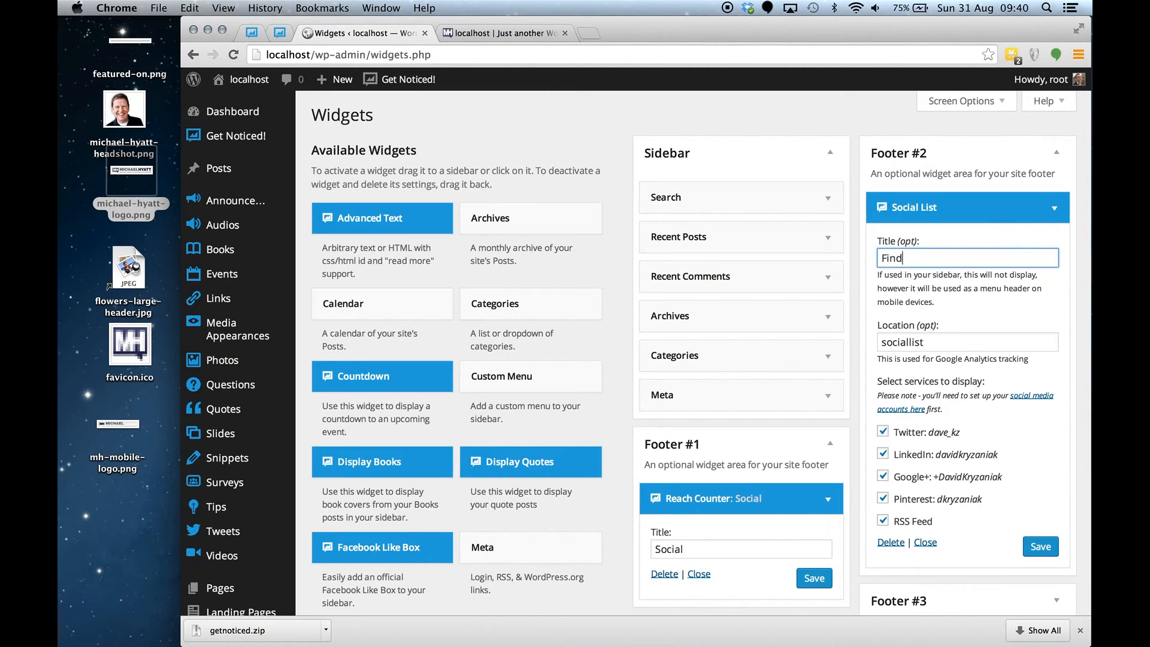
click(1032, 547)
- Add a Search widget without a title to Footer #3 and save it
scroll(1034, 504, down, 10)
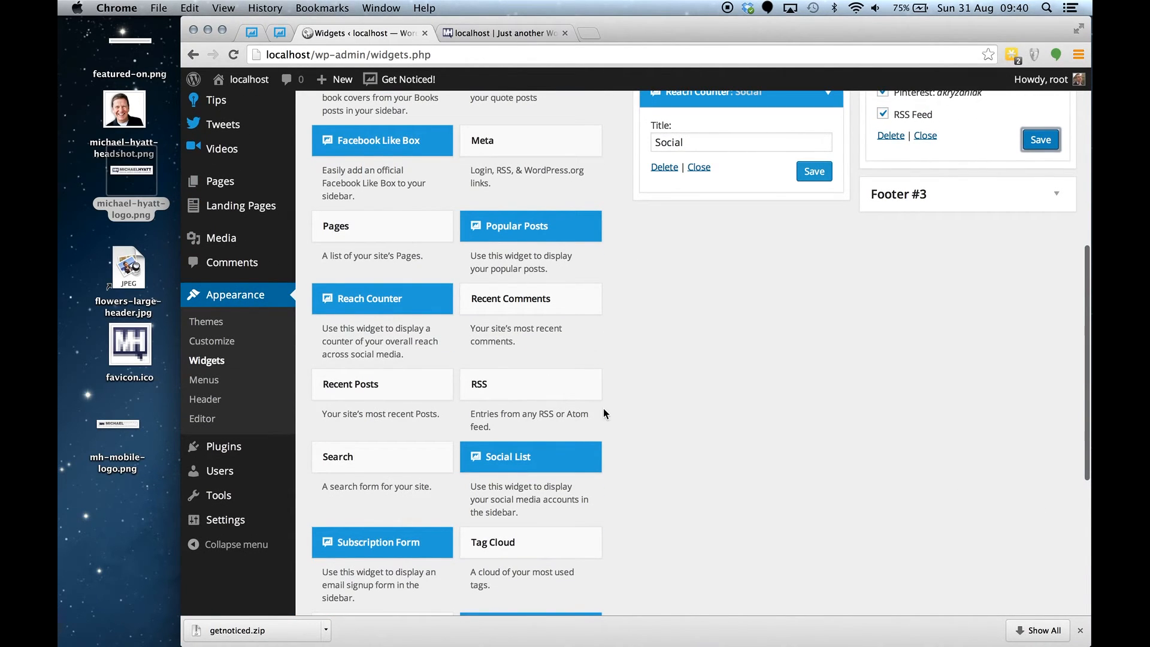
scroll(706, 364, up, 3)
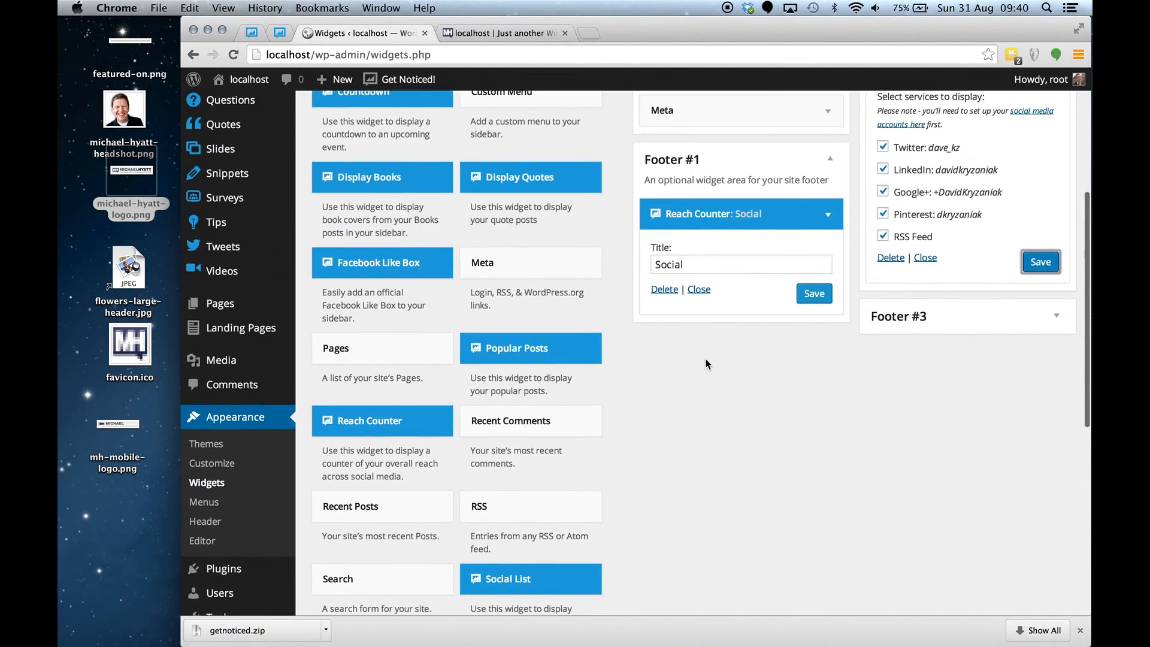
drag(380, 578, 992, 318)
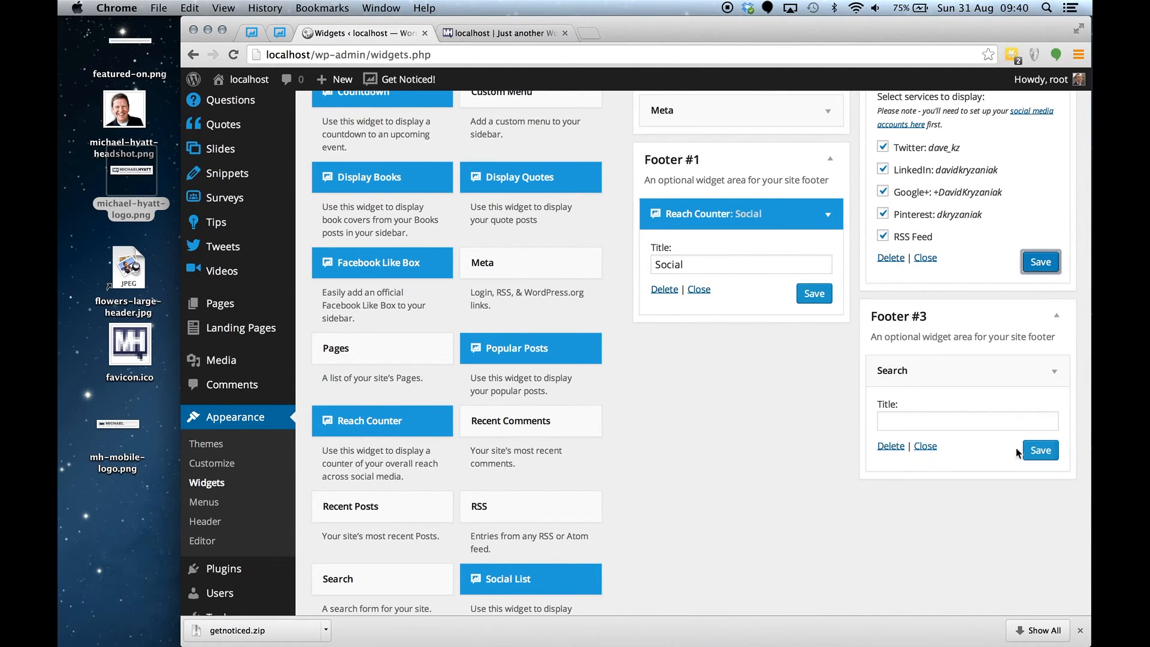
click(1045, 452)
scroll(1045, 450, up, 5)
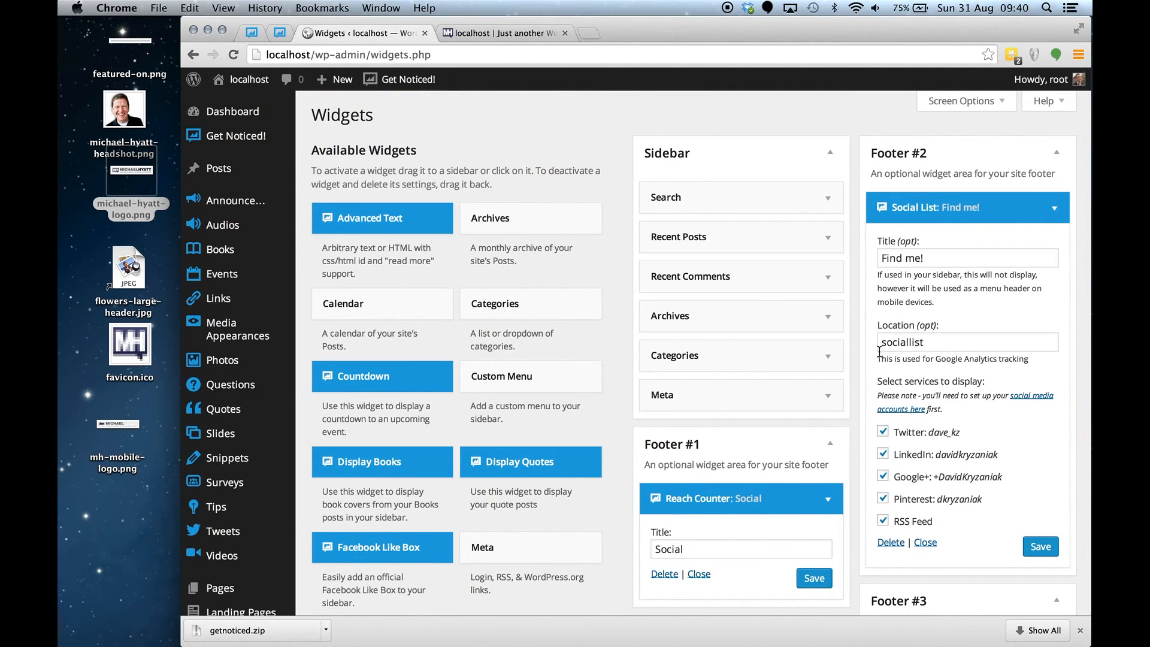
- Reload the live home page and check the social counter, social links and search box in the footer
click(500, 33)
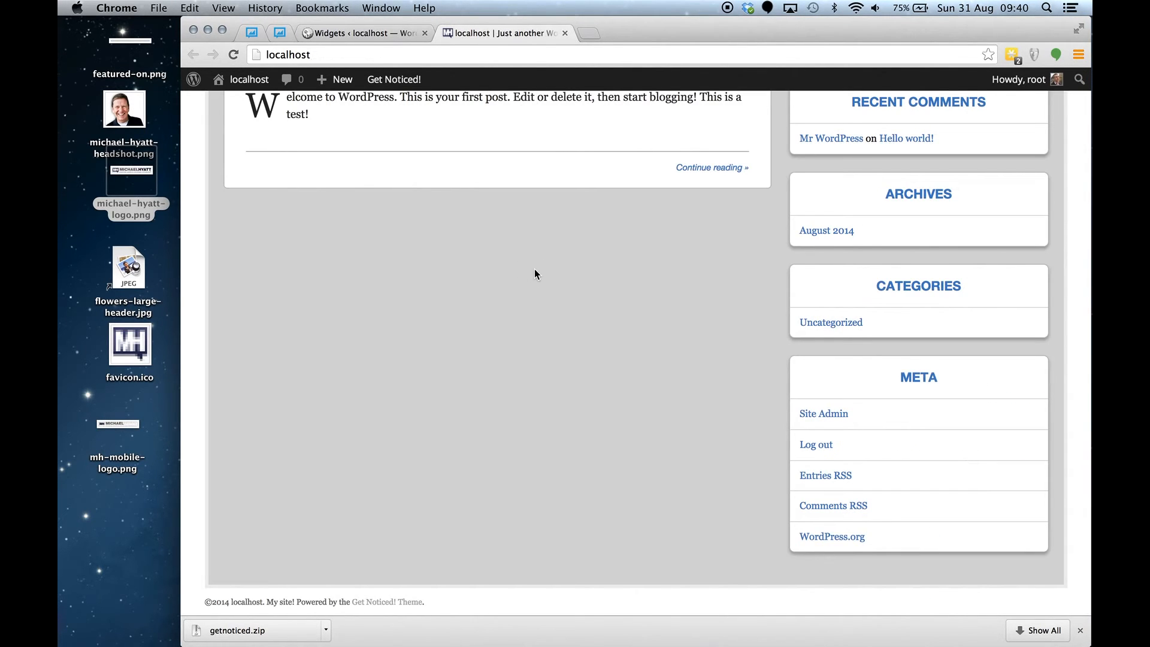
key(super+r)
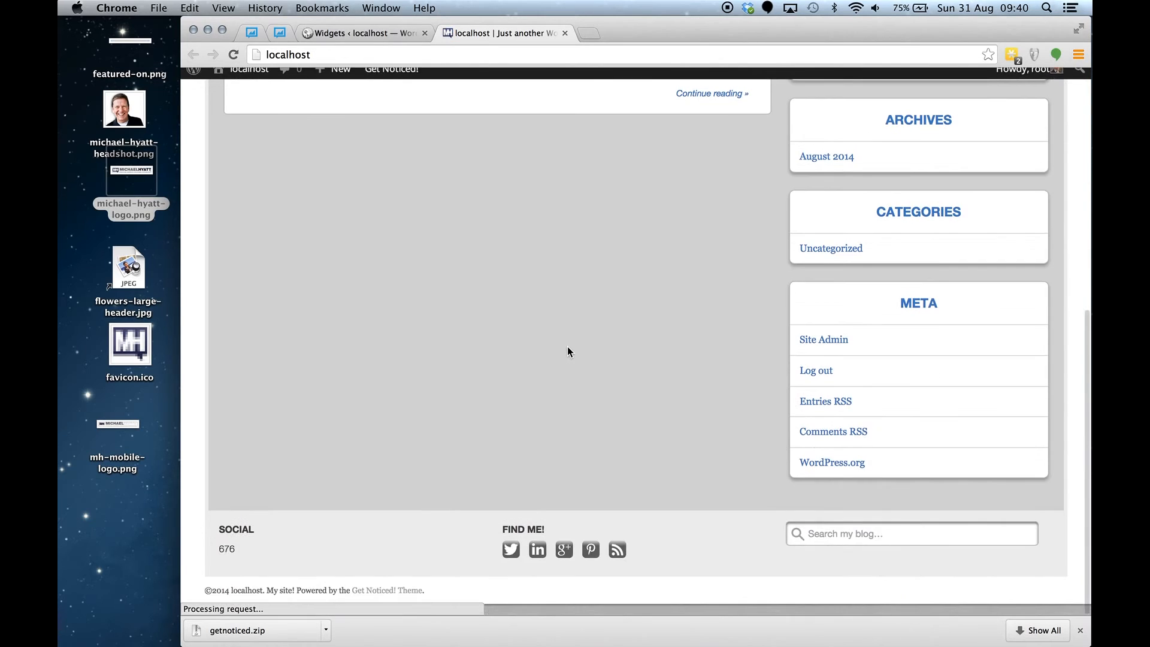
drag(228, 536, 267, 559)
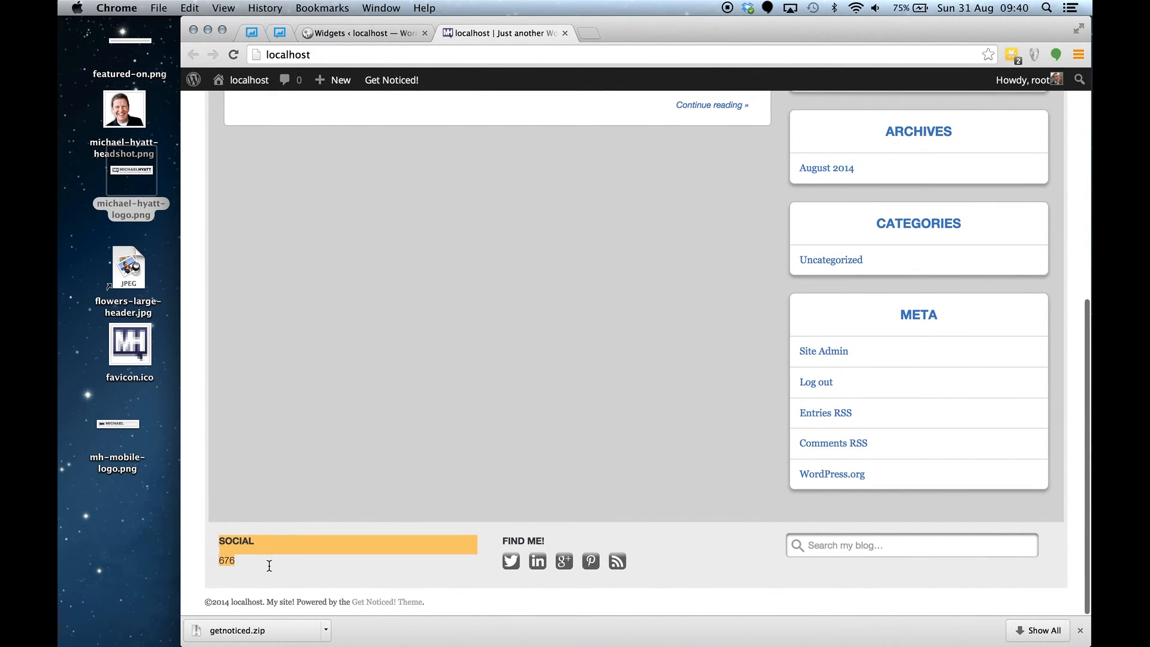
click(267, 560)
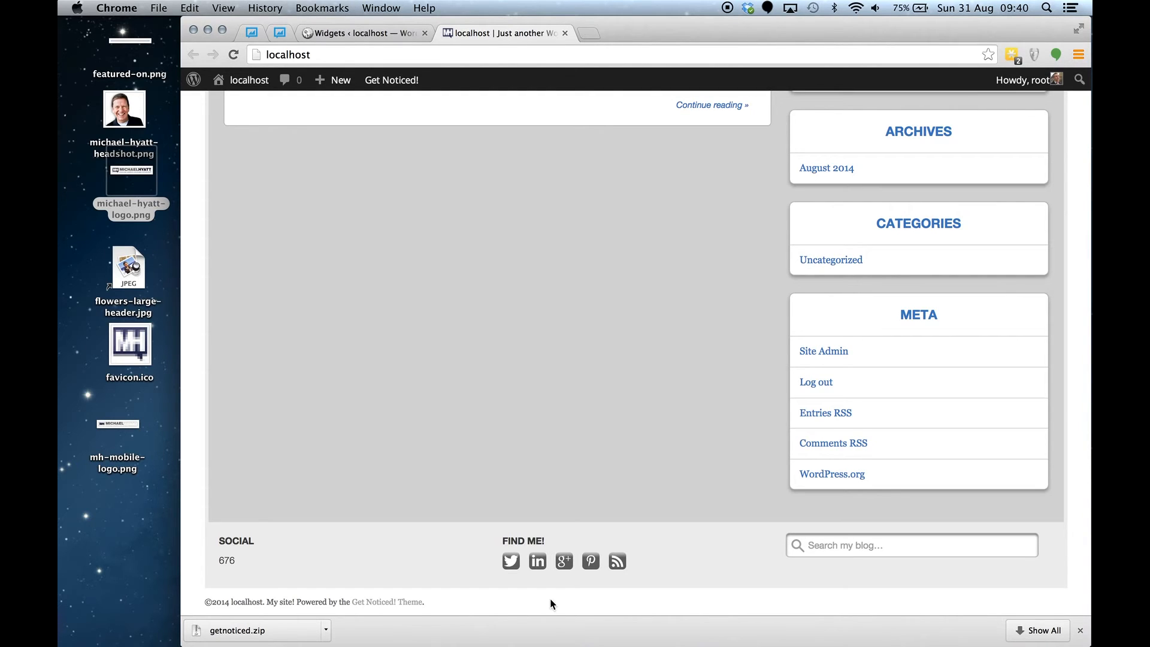
click(842, 542)
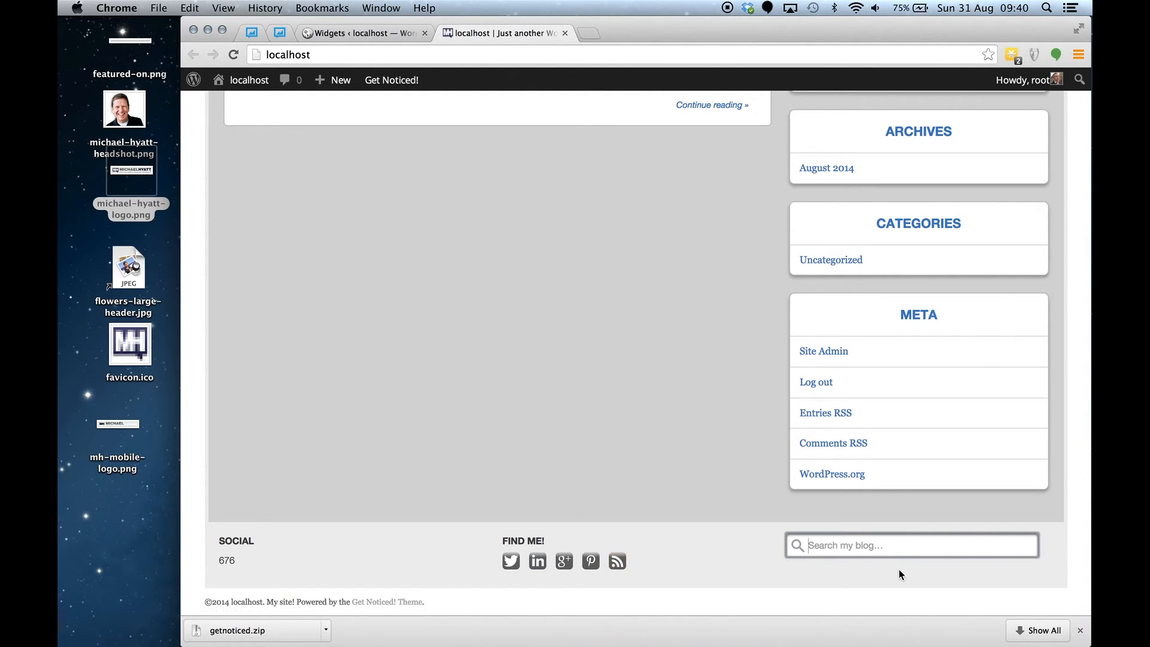
key(super+r)
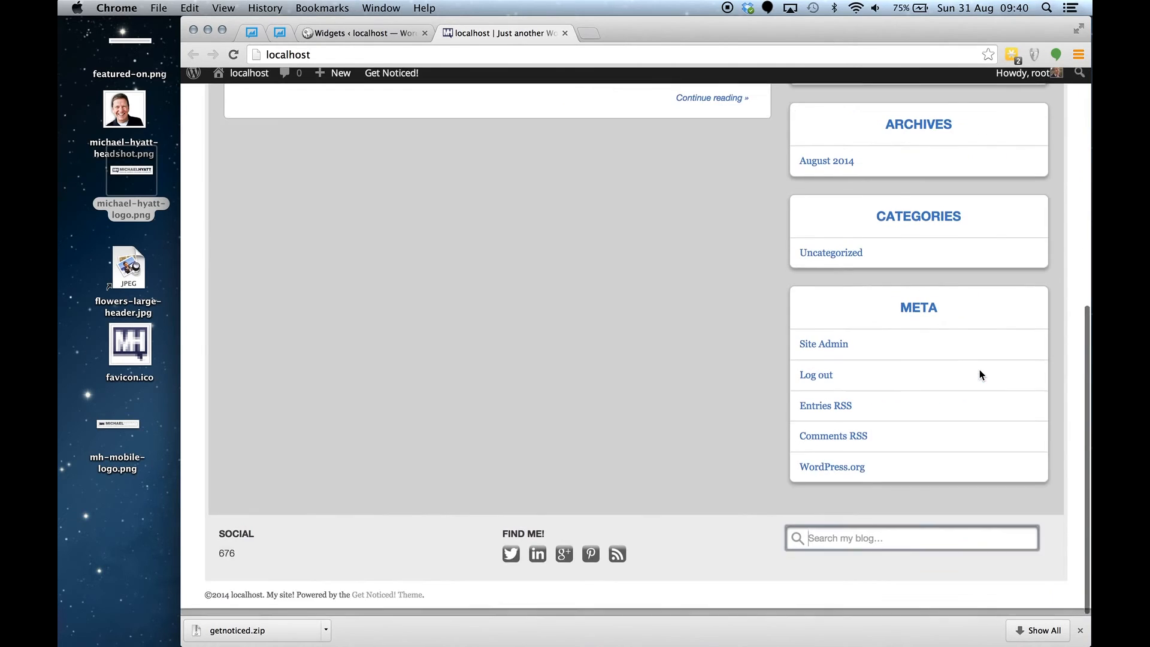
scroll(979, 374, up, 5)
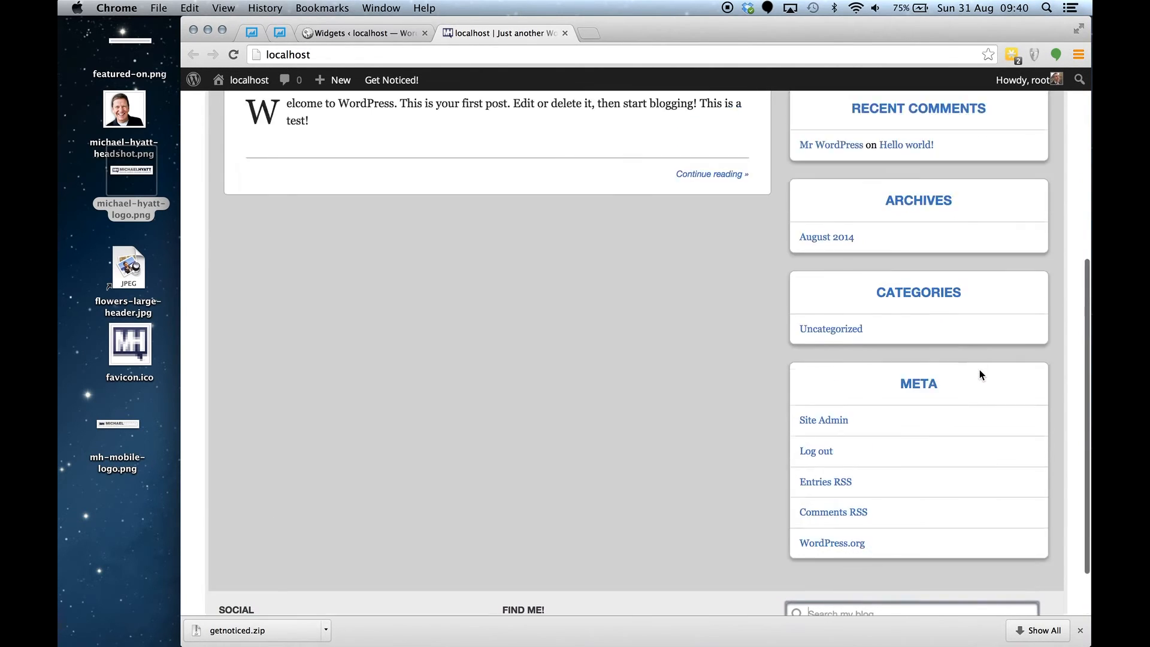
scroll(979, 369, up, 2)
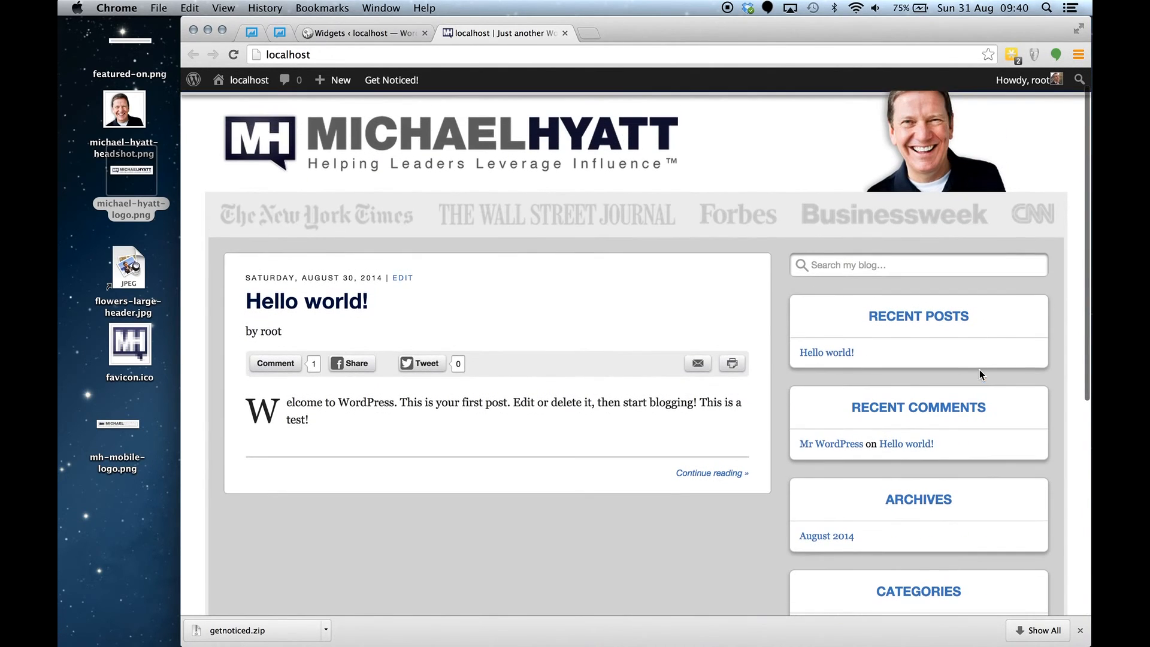
- Return to the widget settings, add an Advanced Text widget below Meta in the Sidebar area and title it "This is a custom text block"
click(368, 34)
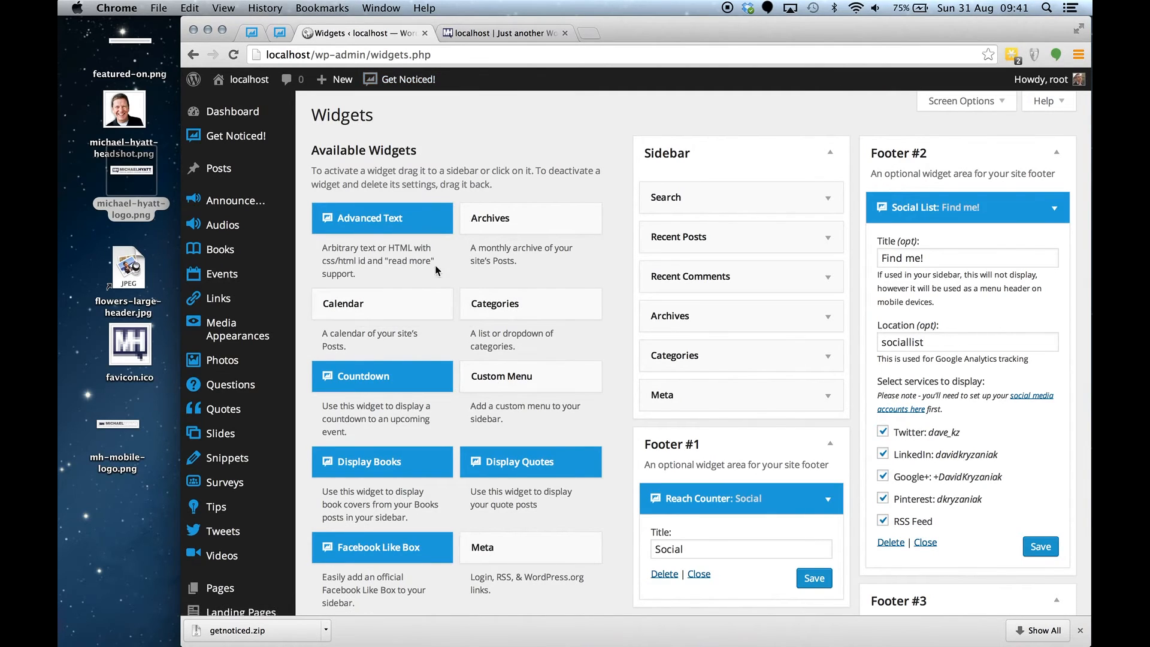
click(415, 222)
drag(415, 222, 754, 445)
click(700, 486)
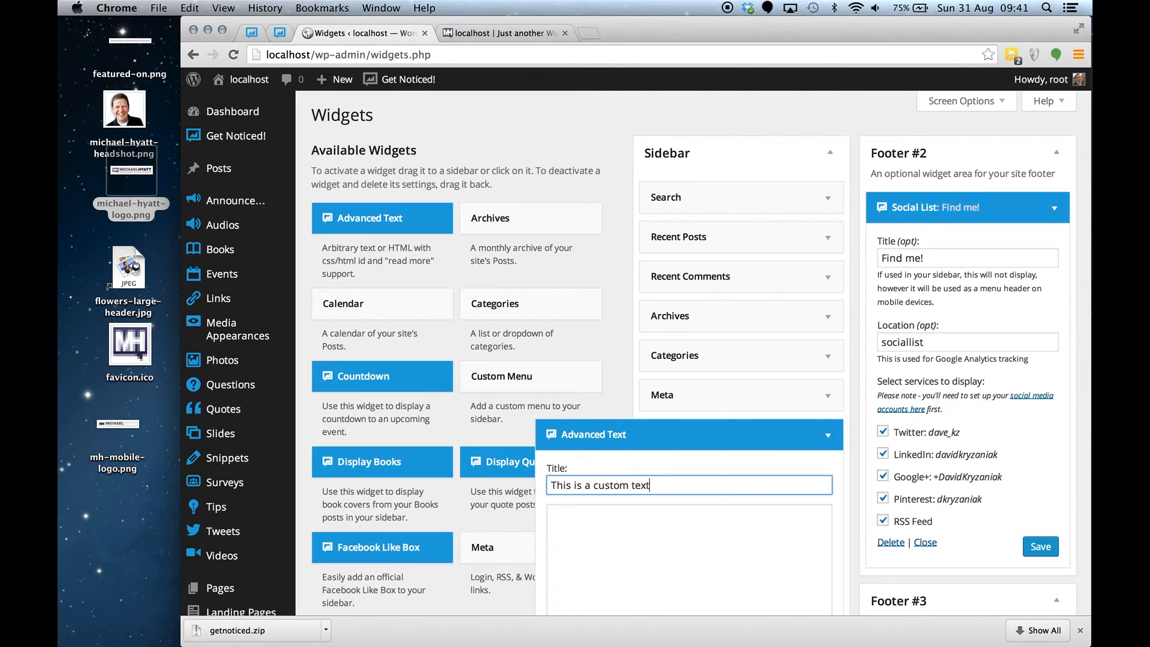
- Enter "one two three!" and "paragraph 2" as separate paragraphs in the Advanced Text body, with automatic paragraphs enabled
click(720, 543)
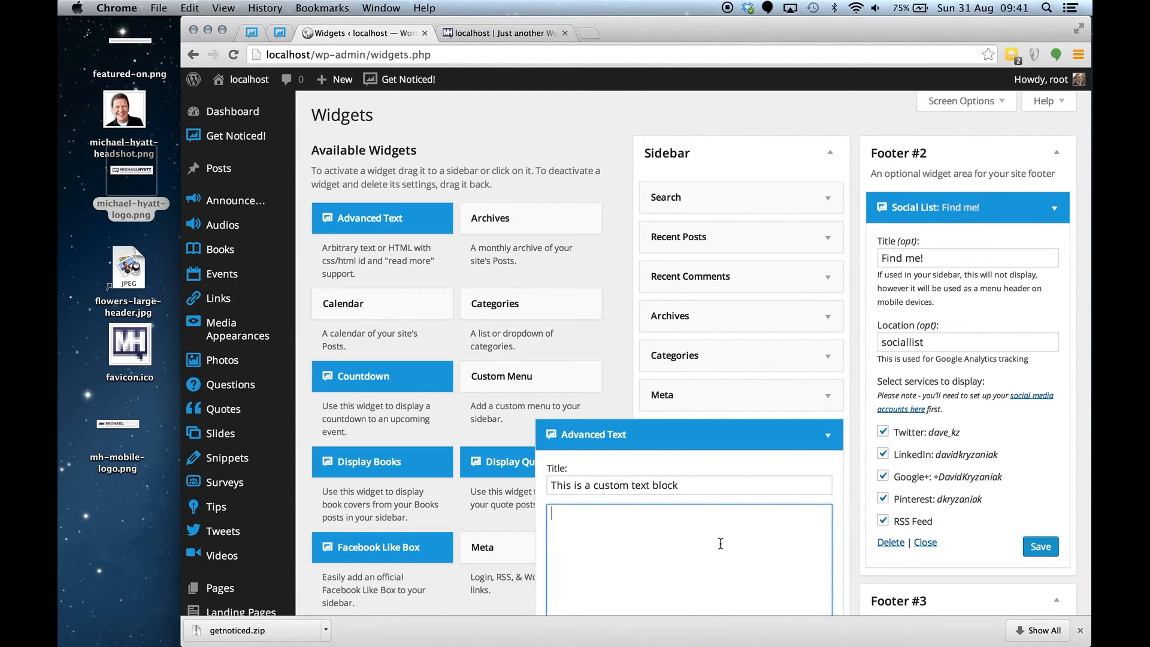
scroll(720, 543, down, 5)
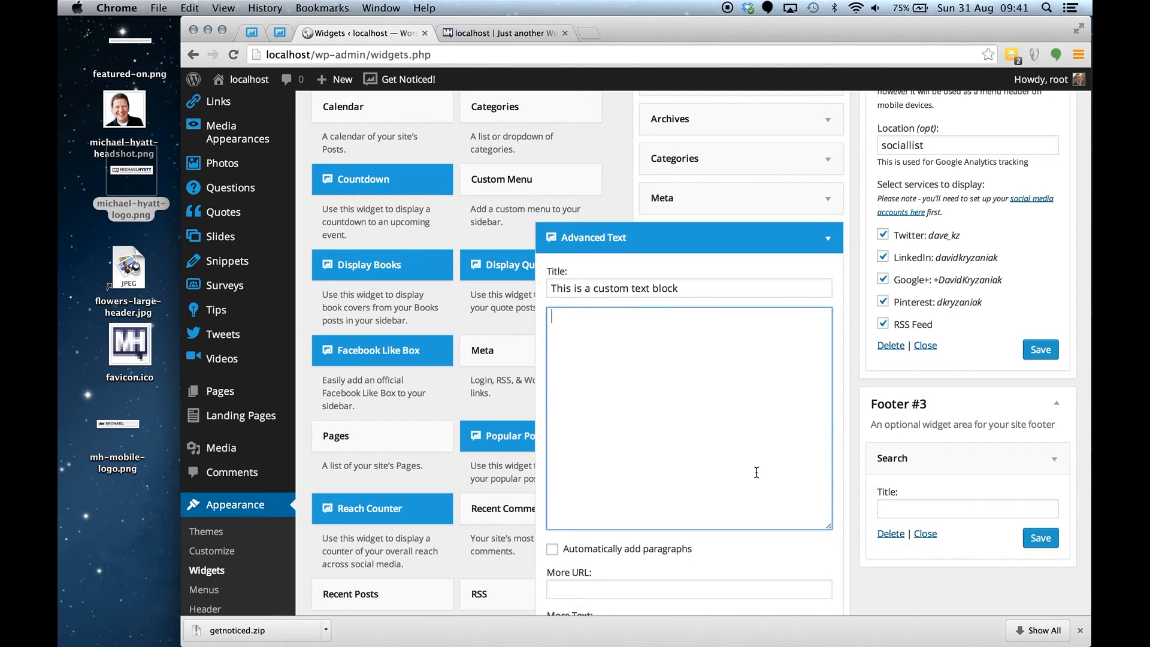
text(one two three!)
click(623, 549)
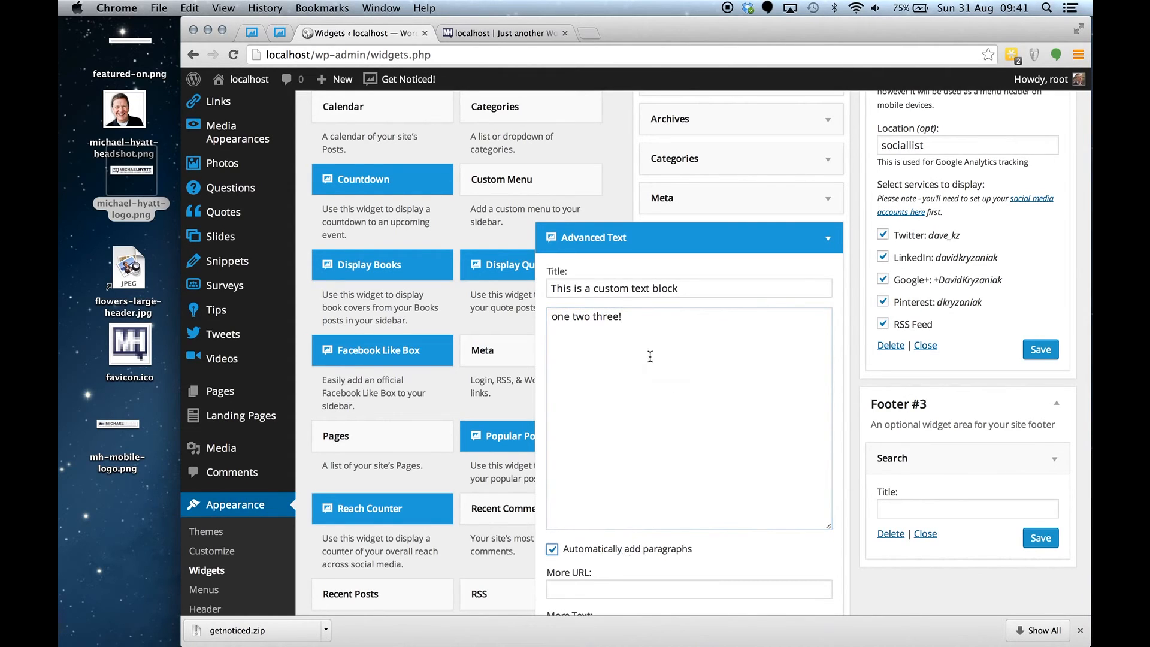
click(647, 323)
key(Return)
key(Return)
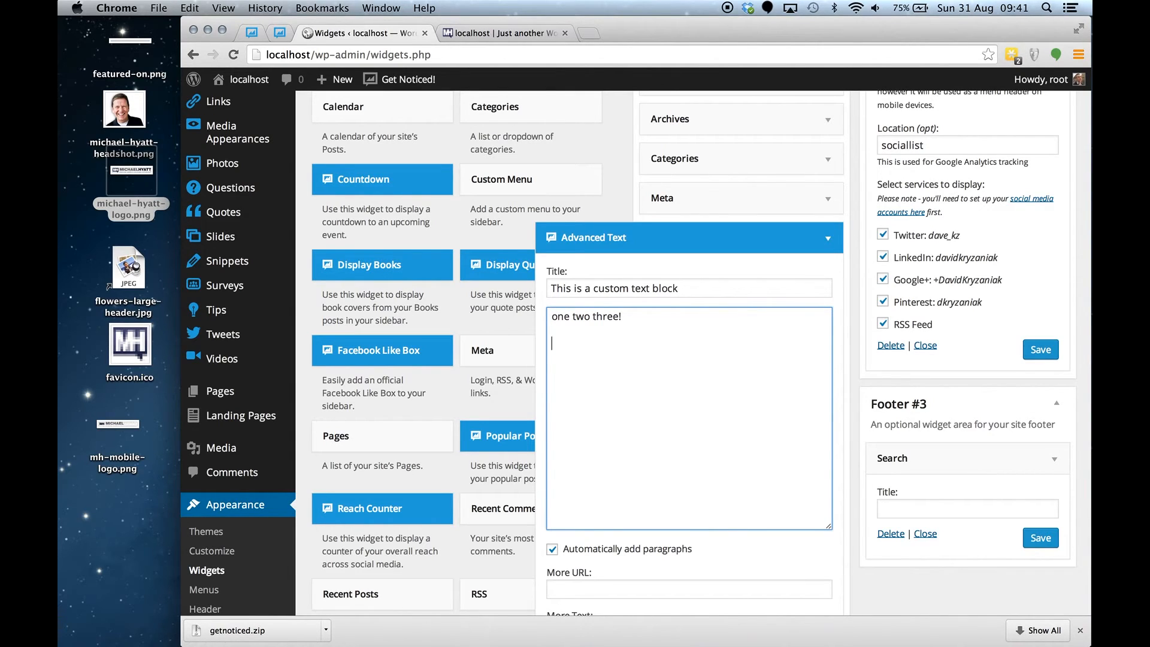
text(paragraph 2)
- Leave the More URL, More Text and HTML ID empty, enable centering of the Advanced Text widget's contents and save it
scroll(695, 323, down, 4)
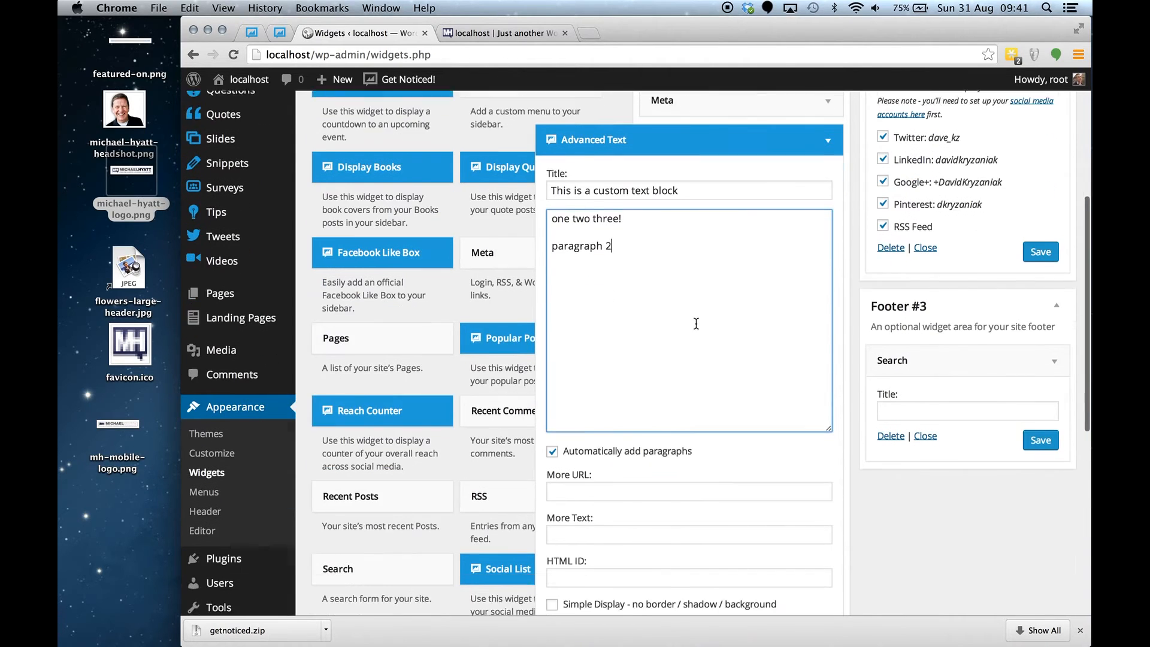
click(626, 475)
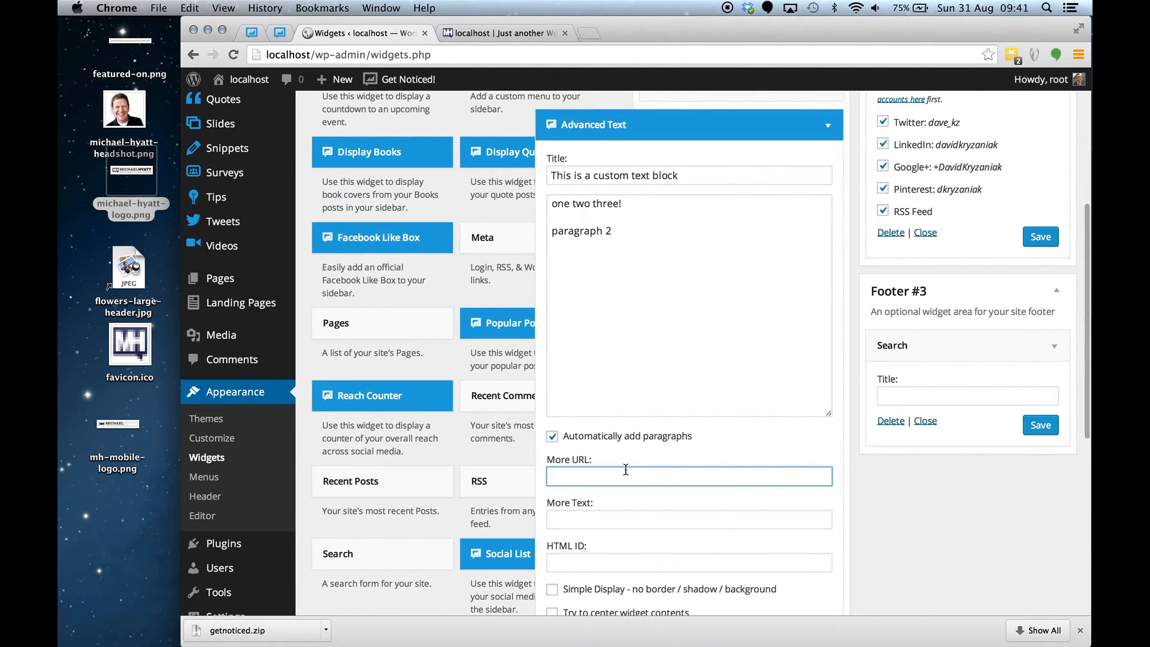
scroll(629, 492, down, 3)
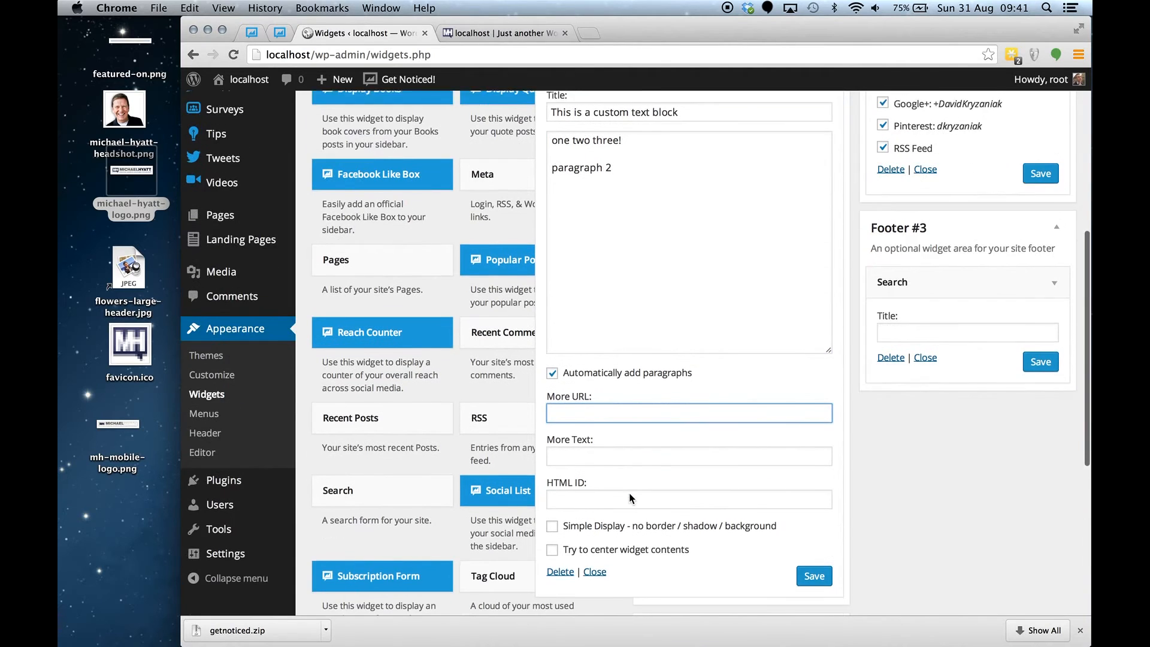
click(610, 482)
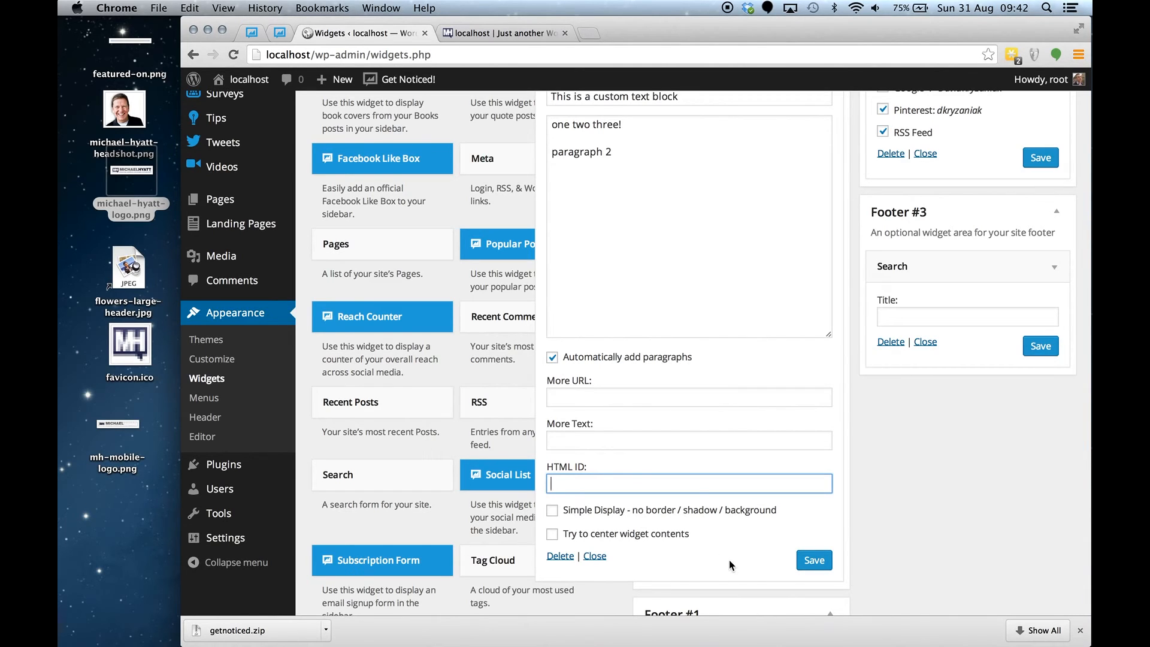
click(636, 537)
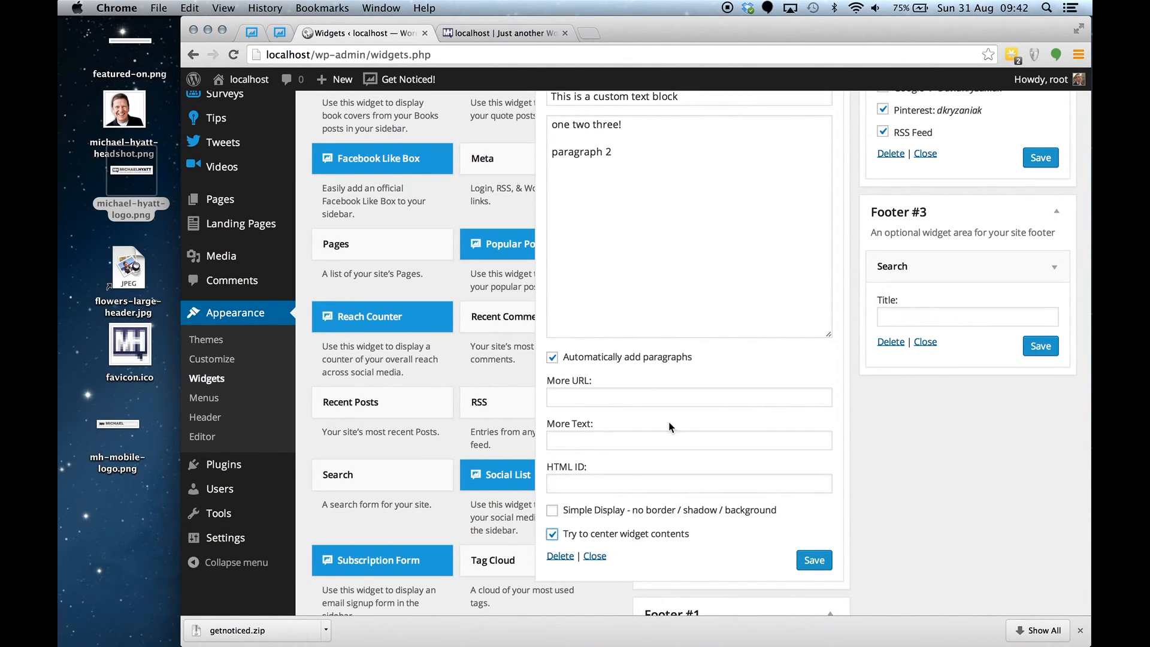
click(830, 569)
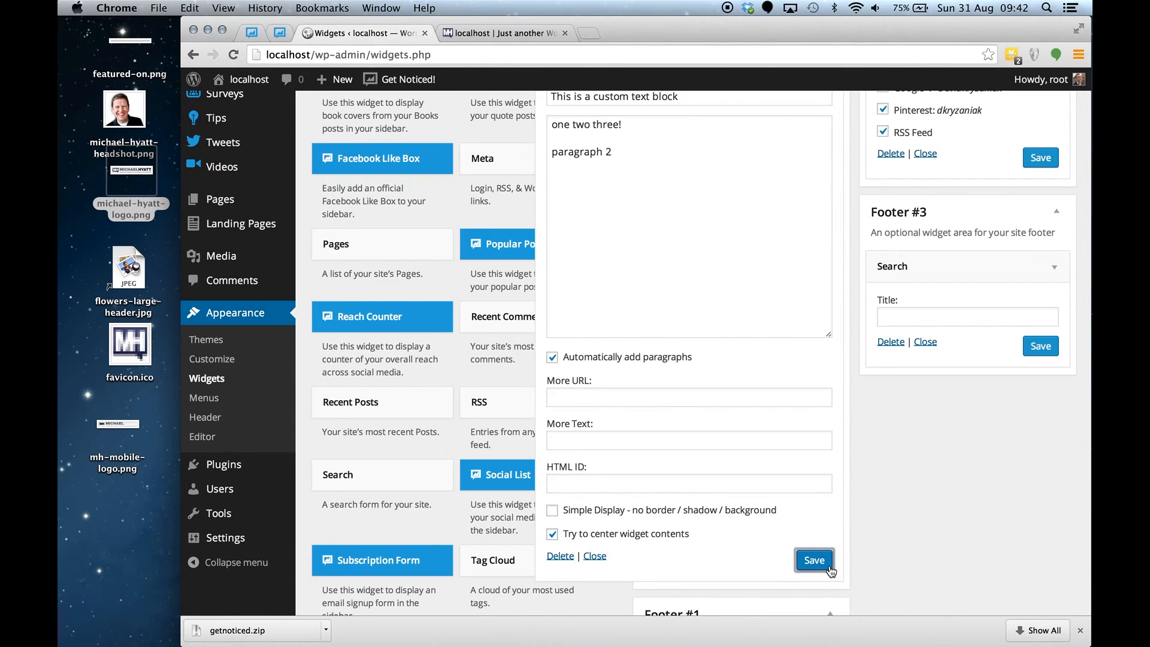
- Add a Subscription Form widget at the top of the Sidebar area, above Search
scroll(882, 471, up, 5)
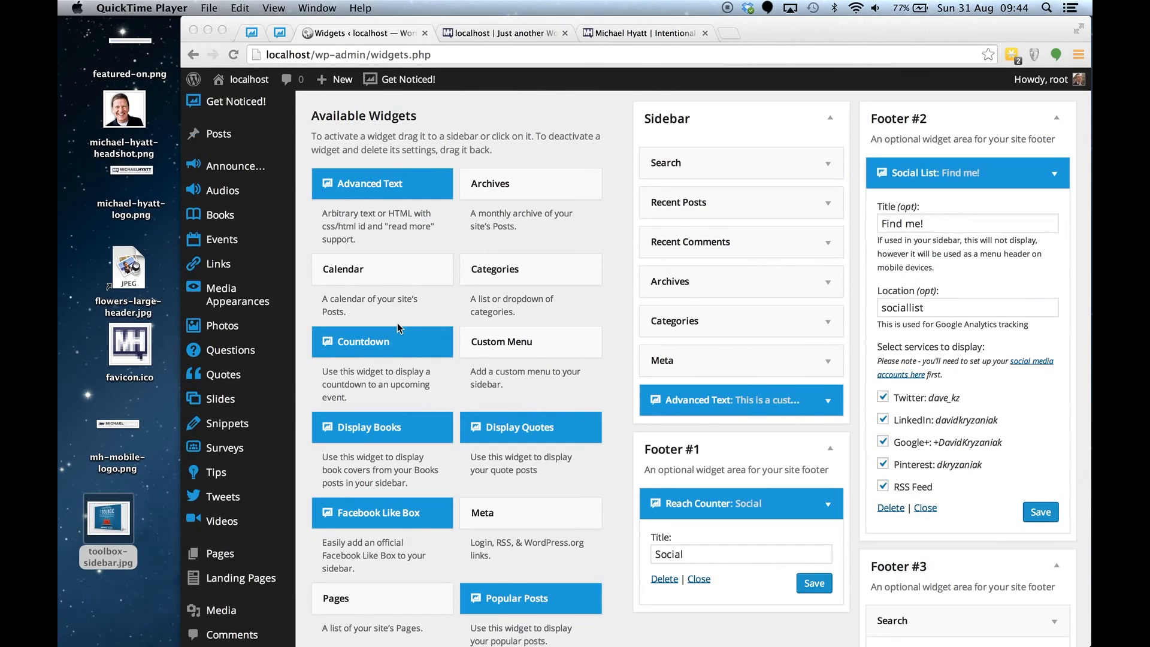
scroll(455, 459, down, 10)
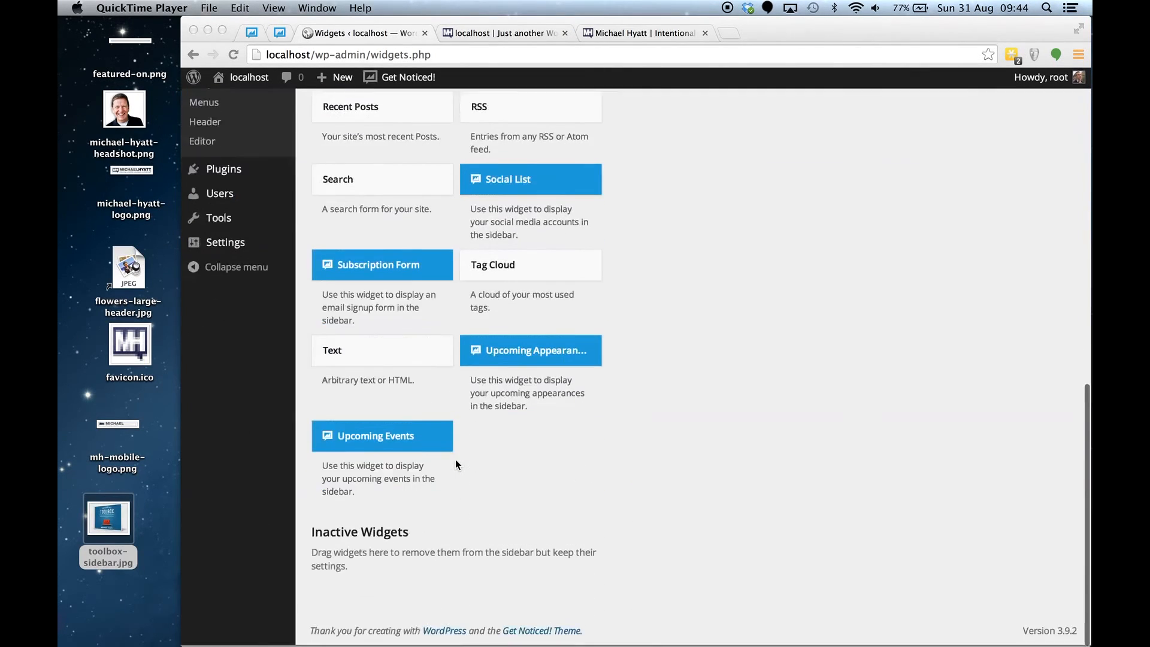
click(600, 233)
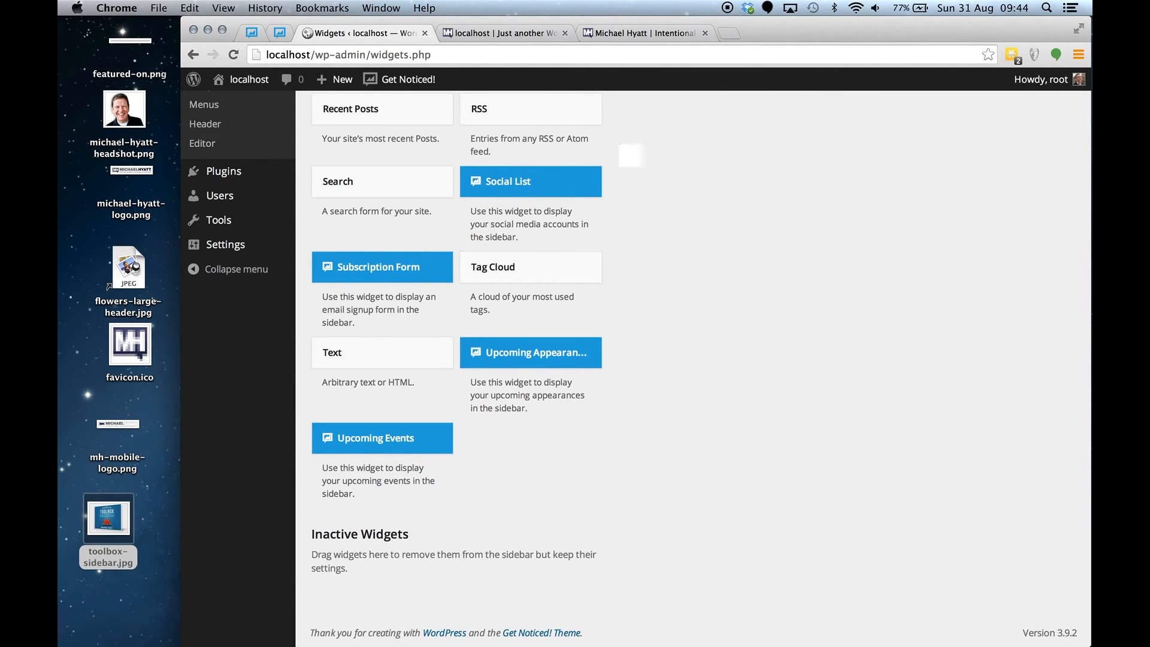
drag(431, 264, 755, 184)
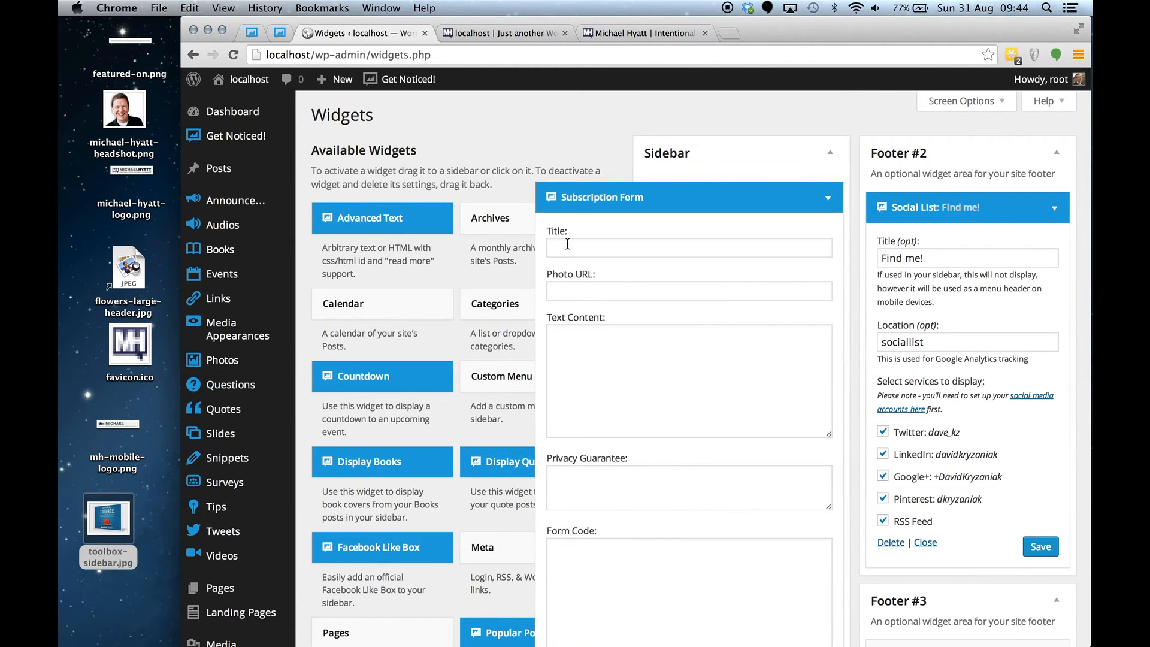
- Copy the heading "Get Your Free eBook" from michaelhyatt.com and use it as the Subscription Form widget's title
click(606, 37)
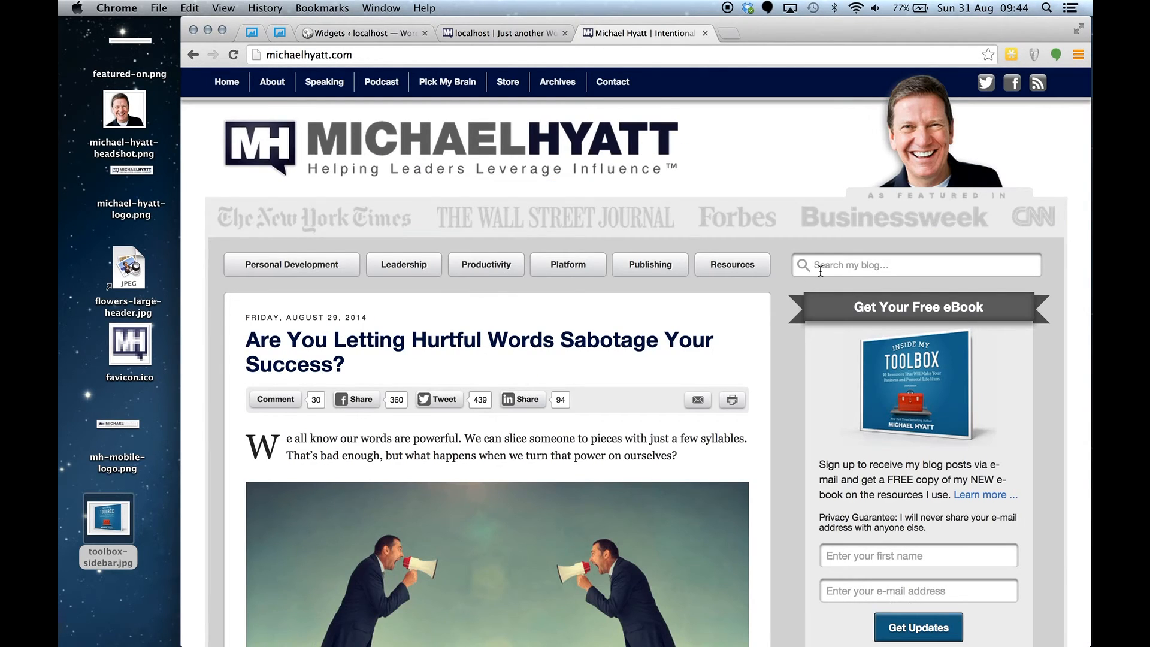
drag(853, 307, 984, 313)
key(super+c)
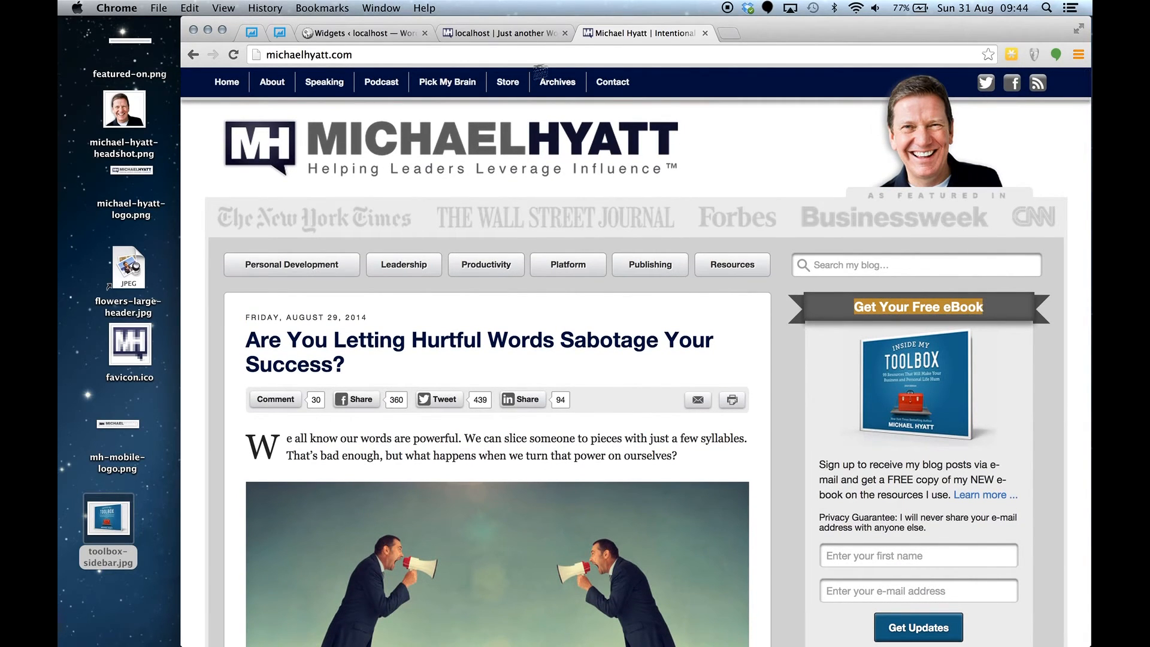
click(462, 33)
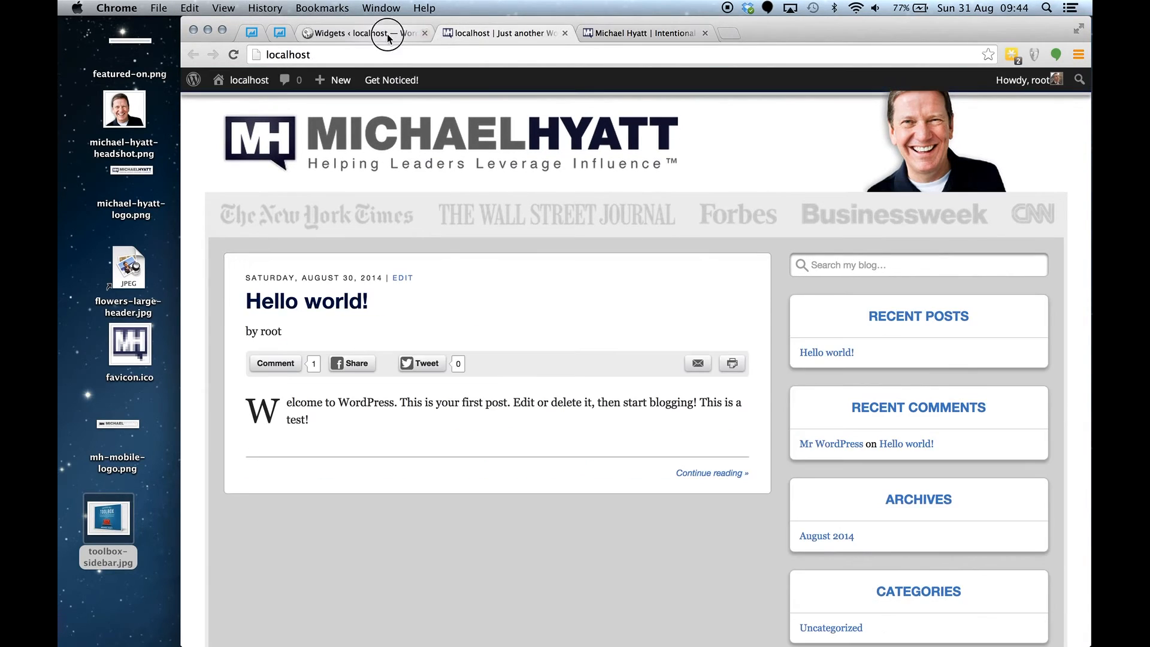
click(388, 38)
click(587, 248)
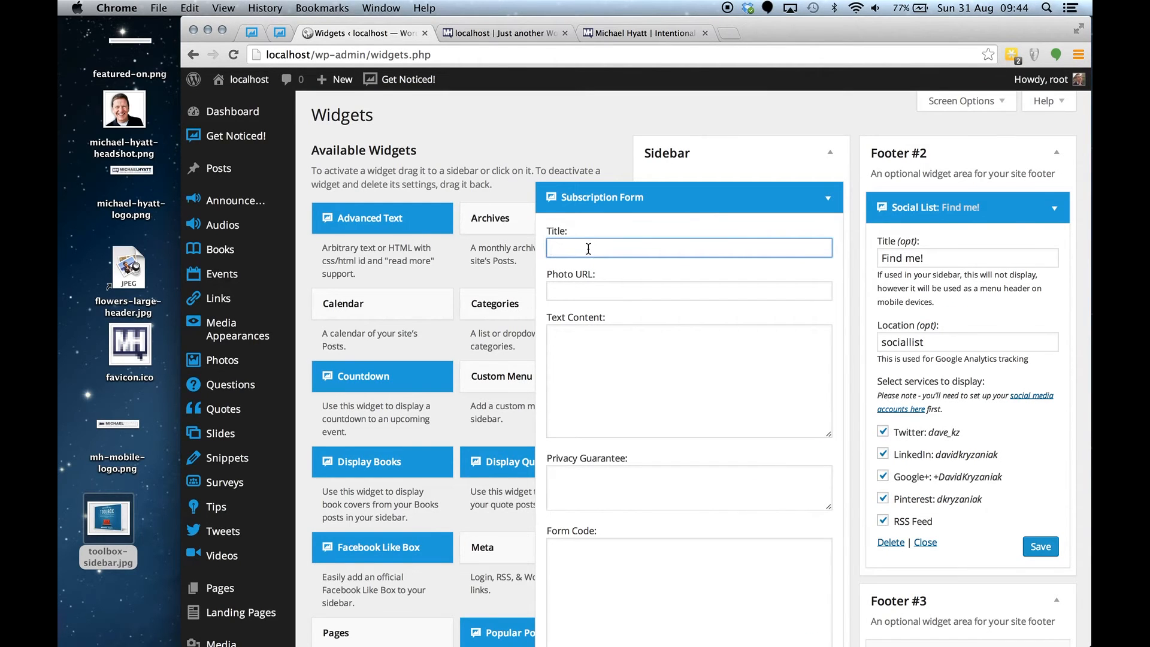
key(super+v)
- Copy the e-book sign-up paragraph from michaelhyatt.com into the widget's Text Content and remove the trailing "Learn more ..."
click(641, 33)
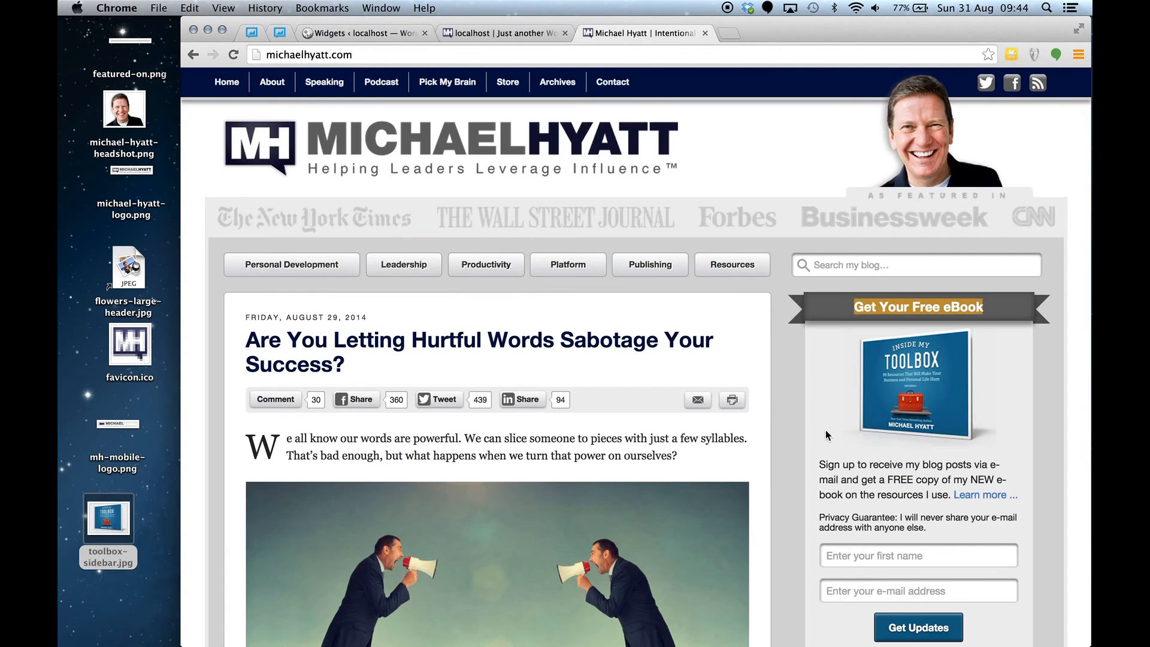
drag(818, 462, 1016, 503)
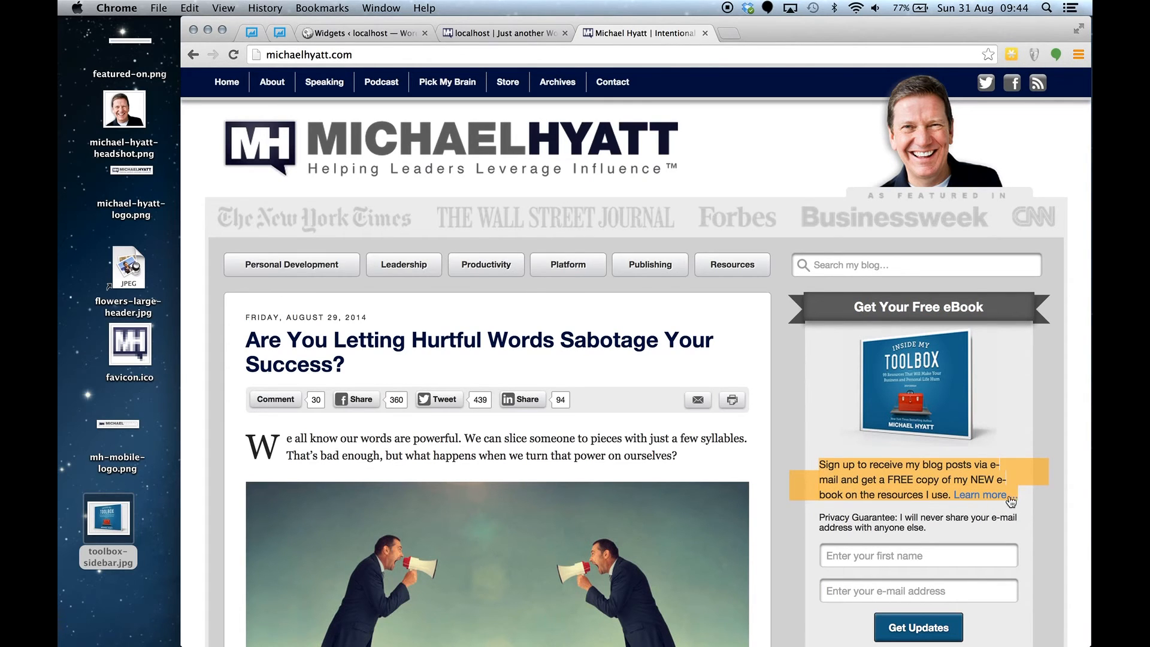
click(483, 31)
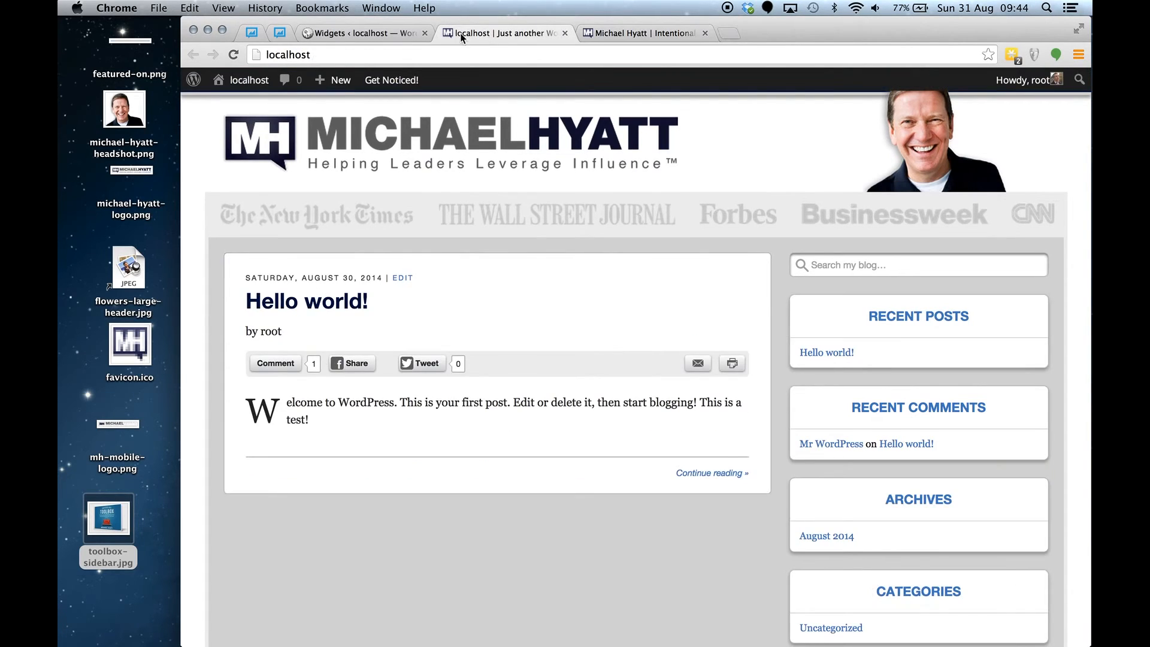
click(397, 38)
click(623, 355)
key(super+v)
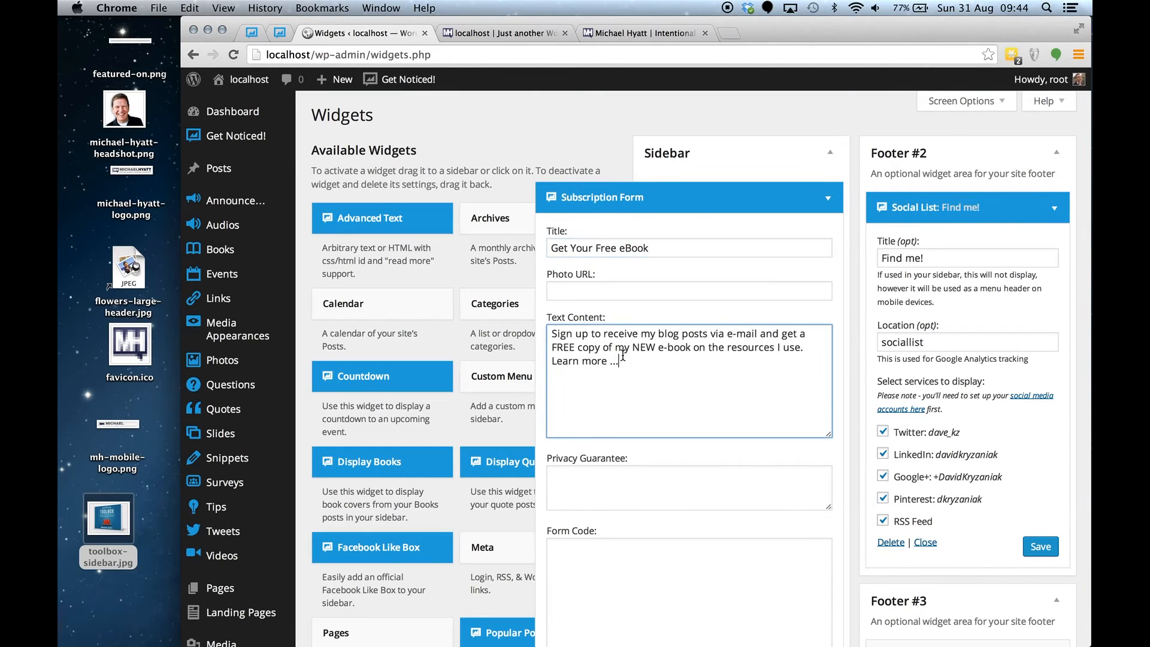
drag(562, 360, 551, 361)
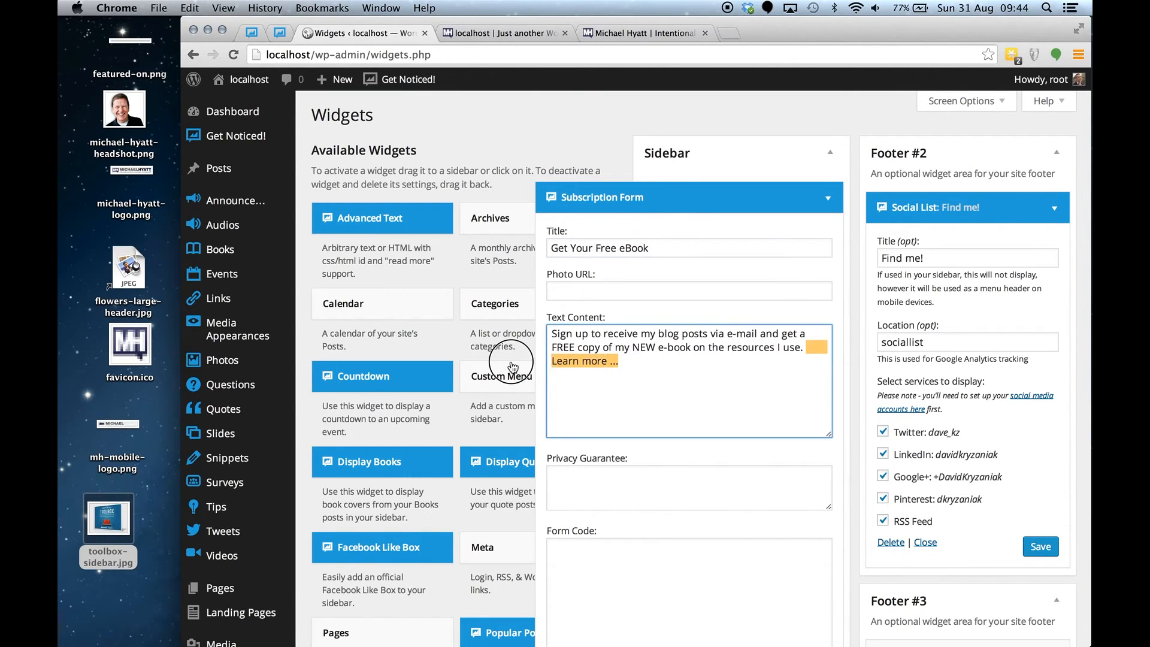
key(BackSpace)
key(BackSpace)
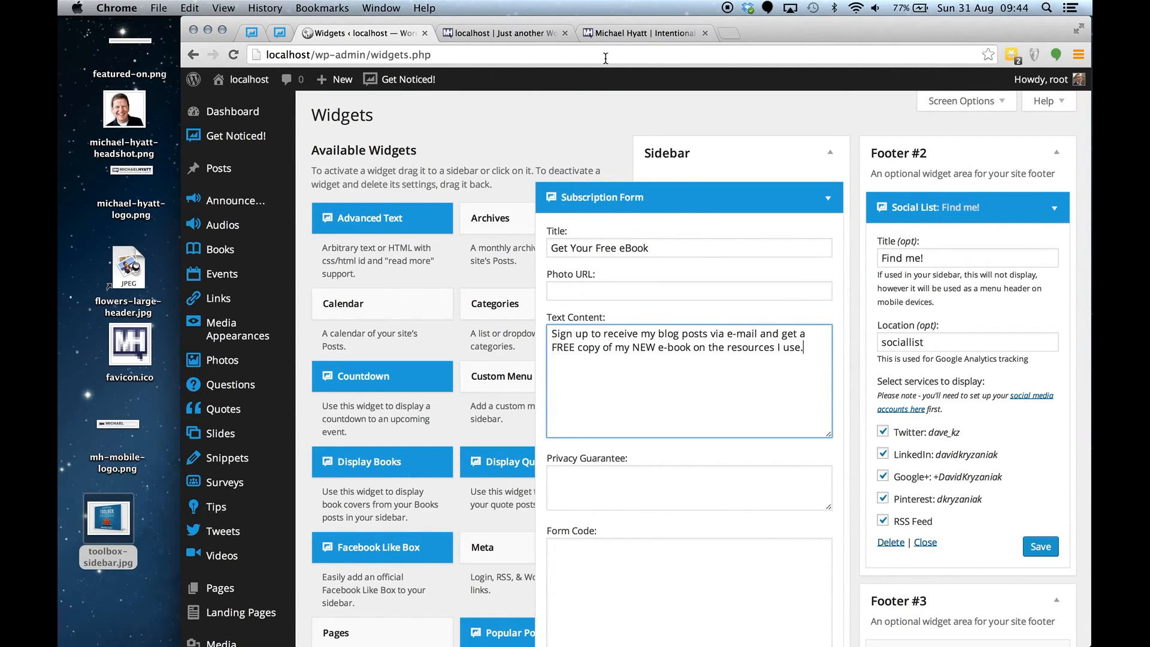
- Copy the privacy guarantee sentence from michaelhyatt.com into the Subscription Form widget's Privacy Guarantee field
click(613, 37)
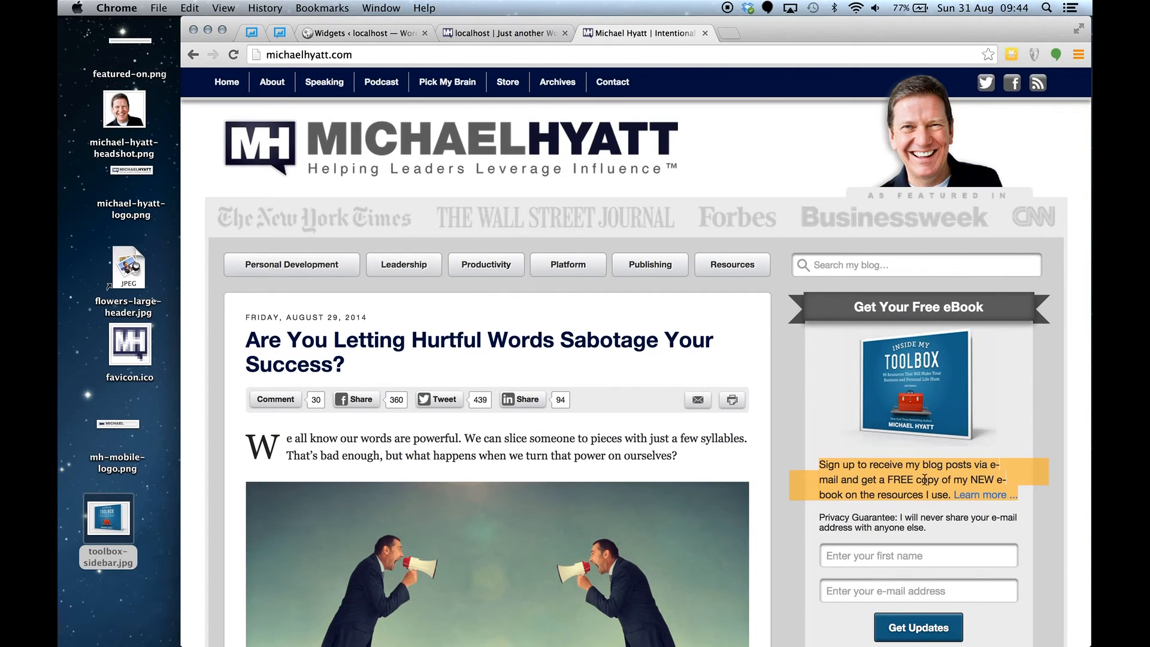
click(822, 516)
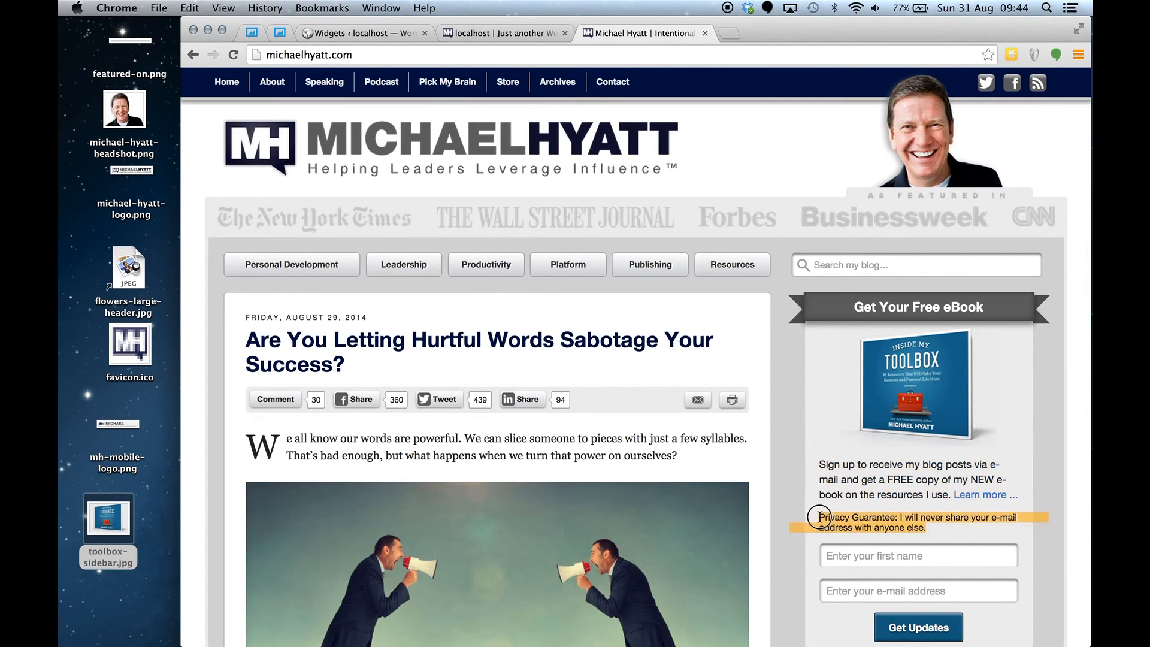
click(502, 34)
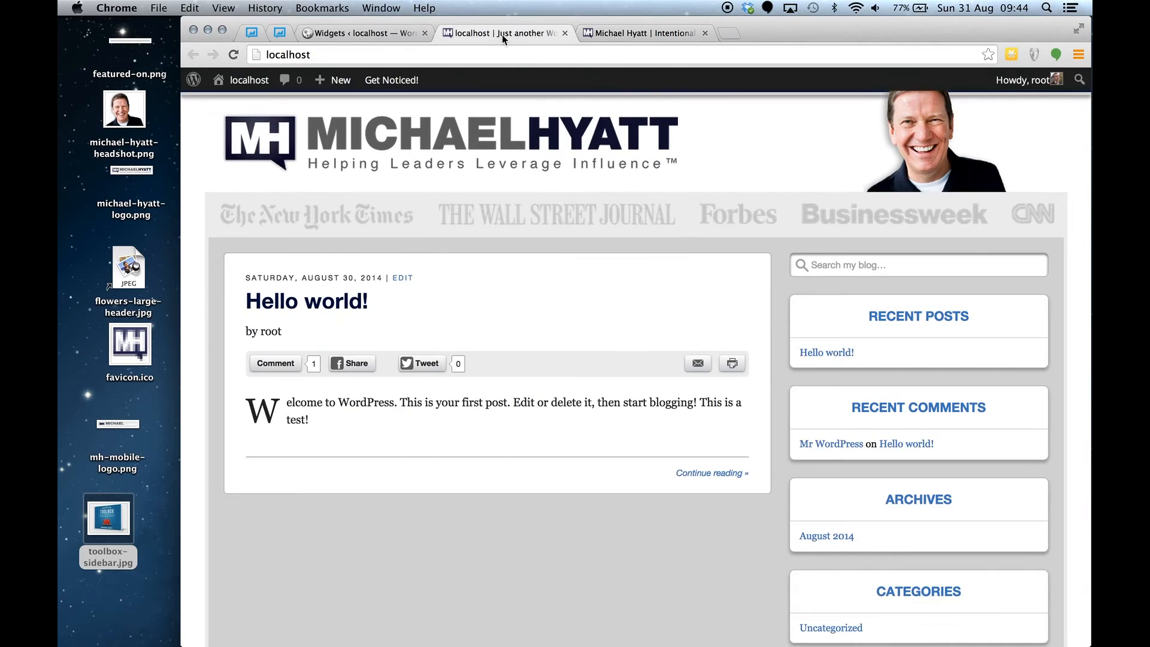
click(368, 34)
click(650, 485)
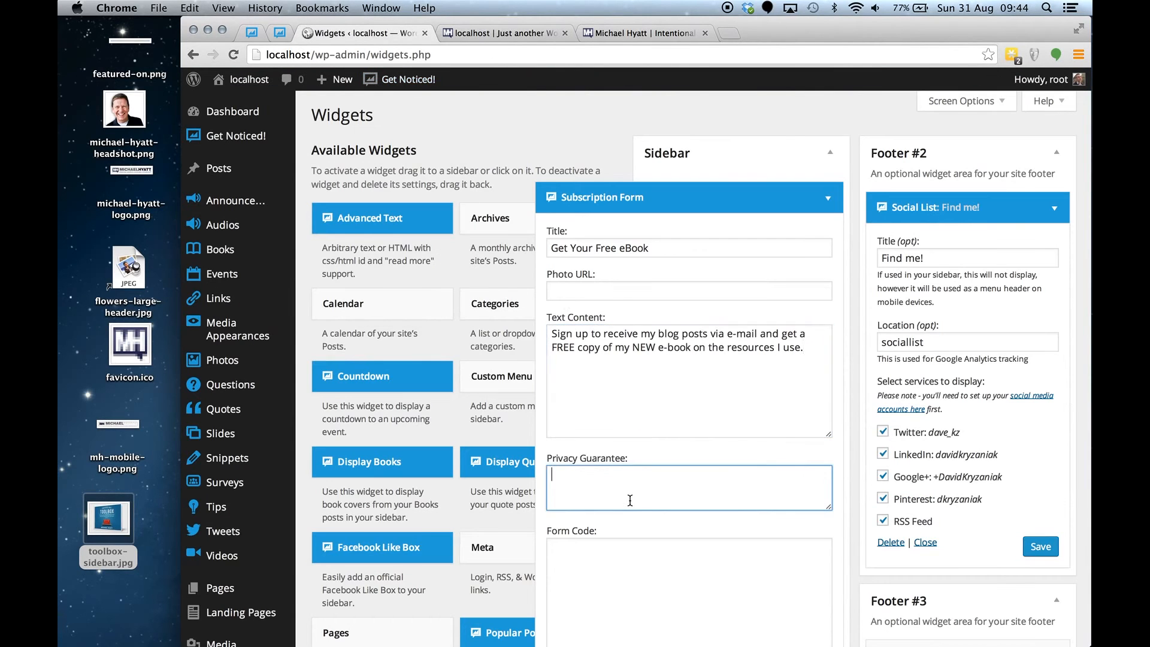
key(super+v)
- Review the Subscription Form widget's form code instructions and its ribbon, overall widget and submit button color settings
scroll(629, 479, down, 5)
click(630, 499)
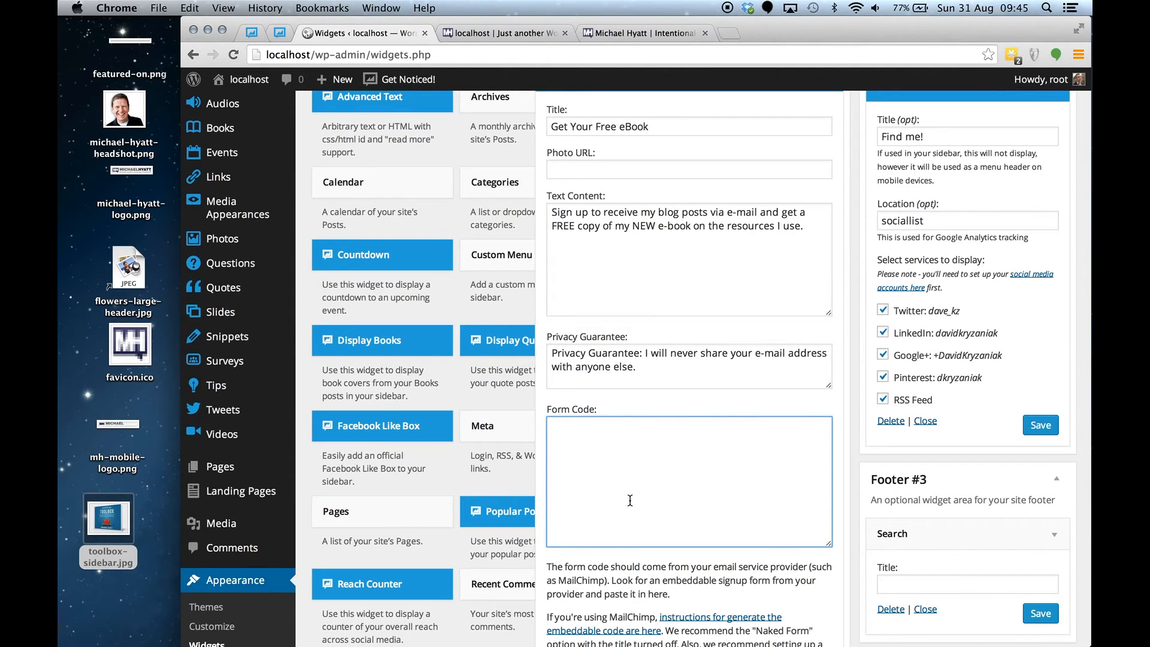
scroll(630, 500, down, 3)
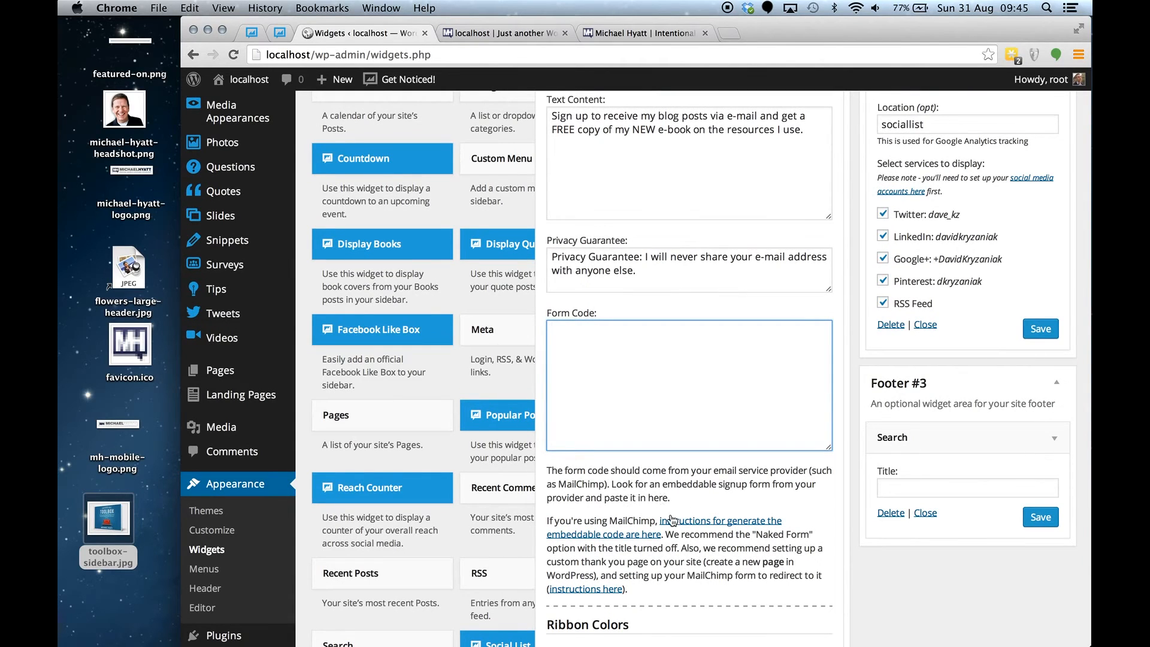
drag(551, 466, 671, 497)
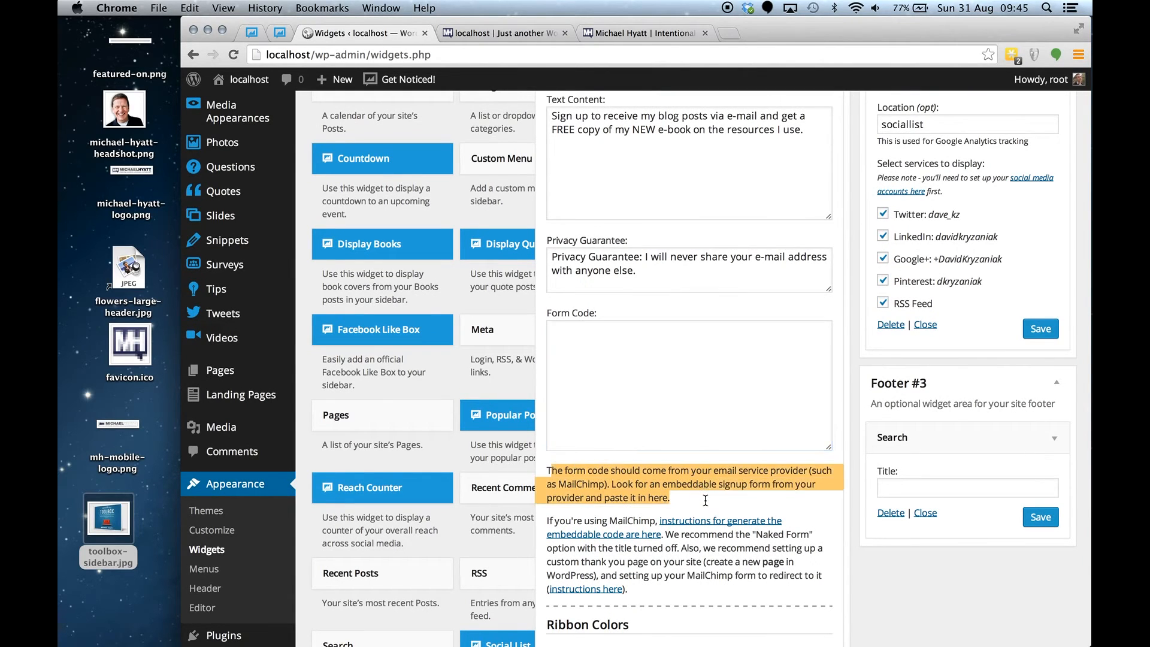
scroll(706, 499, down, 8)
scroll(705, 500, down, 3)
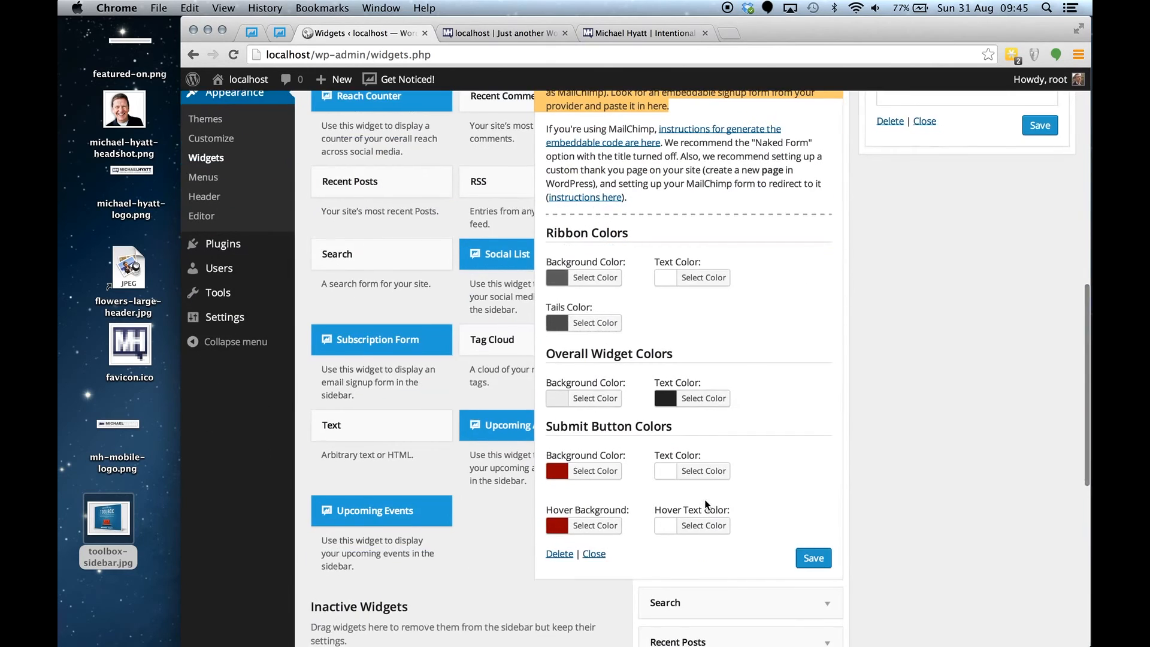
scroll(704, 500, up, 2)
scroll(705, 500, up, 2)
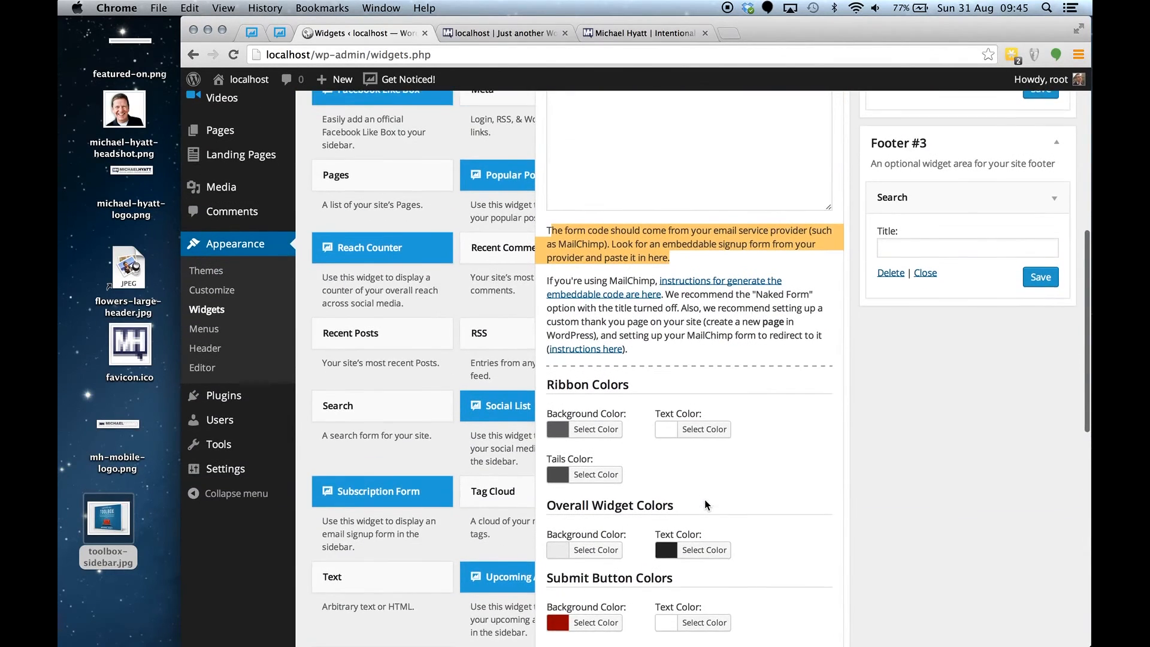
- Review the MailChimp "Naked Form" recommendation and color settings in the Subscription Form widget, and save the widget
scroll(705, 500, down, 4)
scroll(707, 506, up, 4)
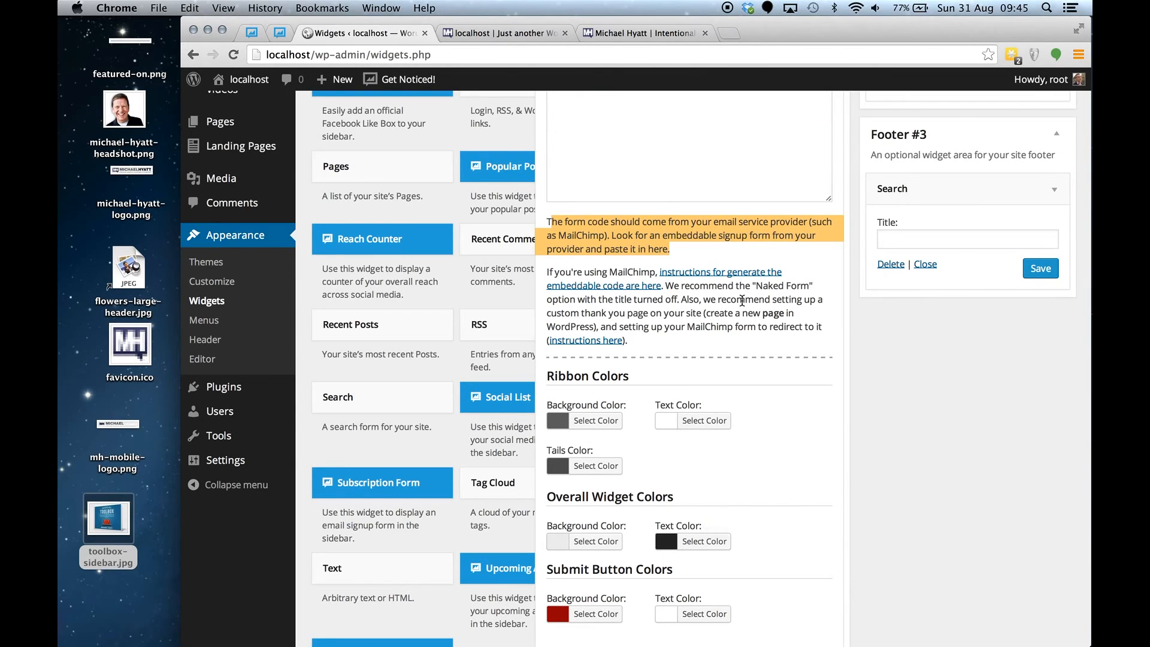
drag(755, 286, 809, 286)
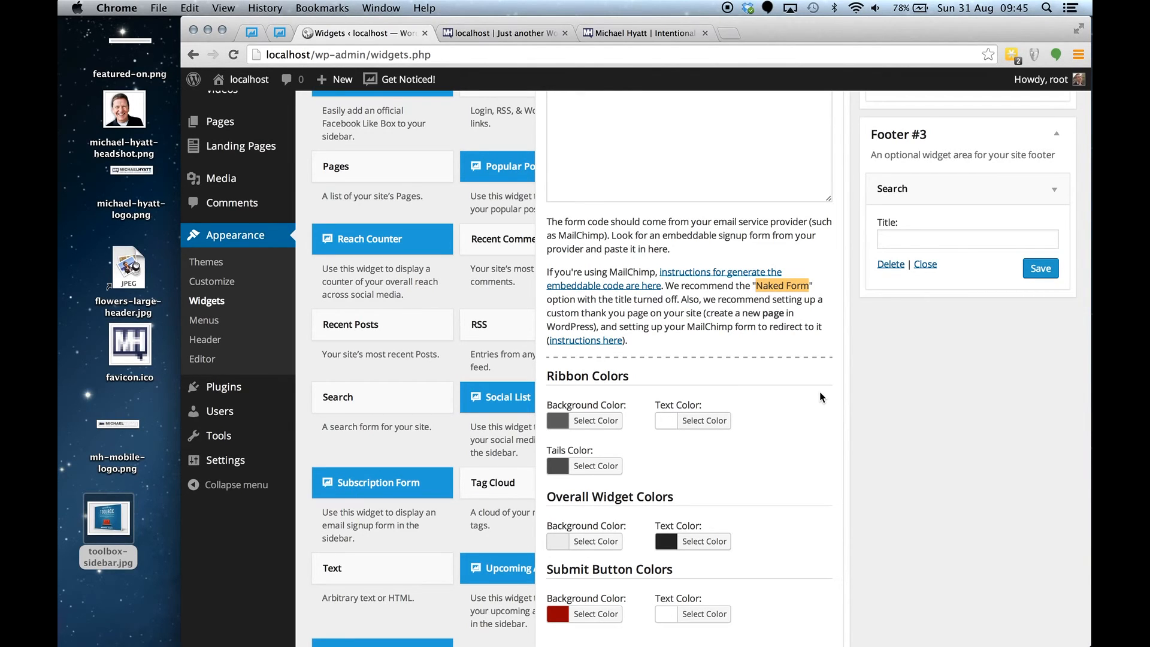
scroll(819, 393, down, 4)
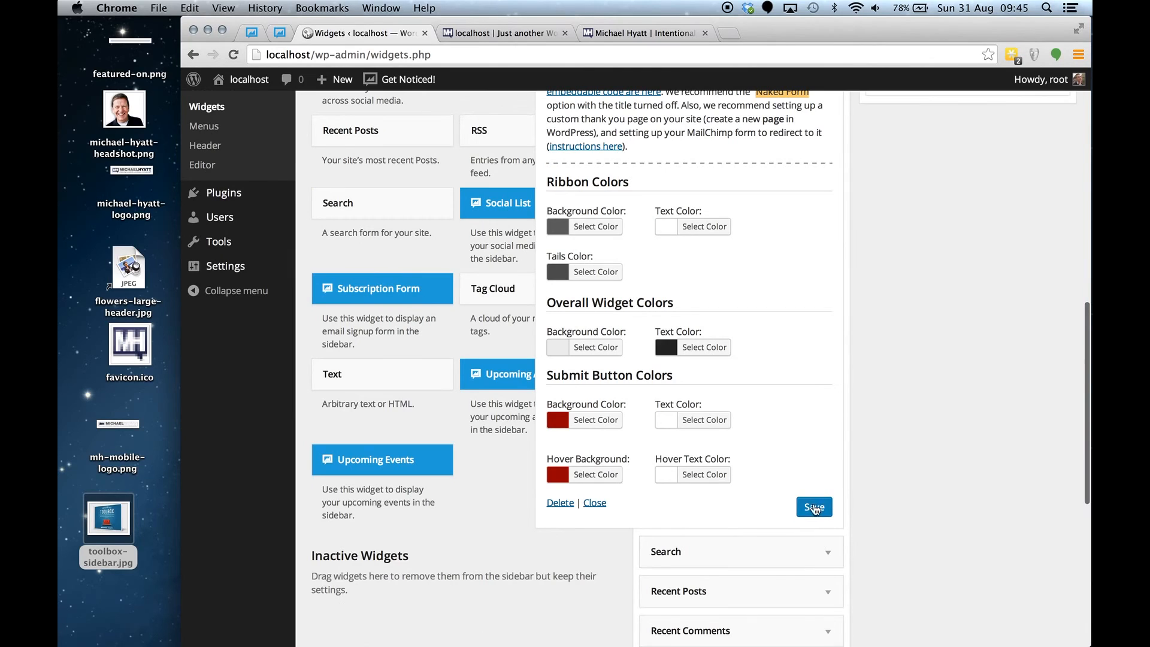
click(814, 507)
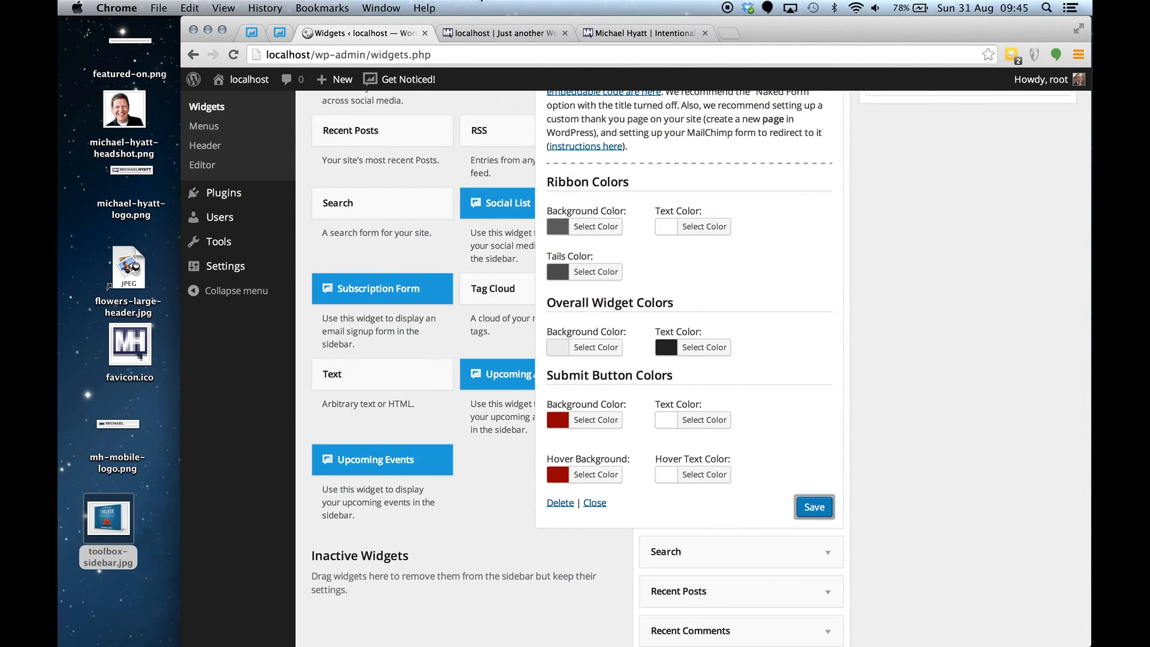
- Reload the localhost site's home page and check the "Get Your Free eBook" subscription widget in the sidebar
click(522, 33)
key(super+r)
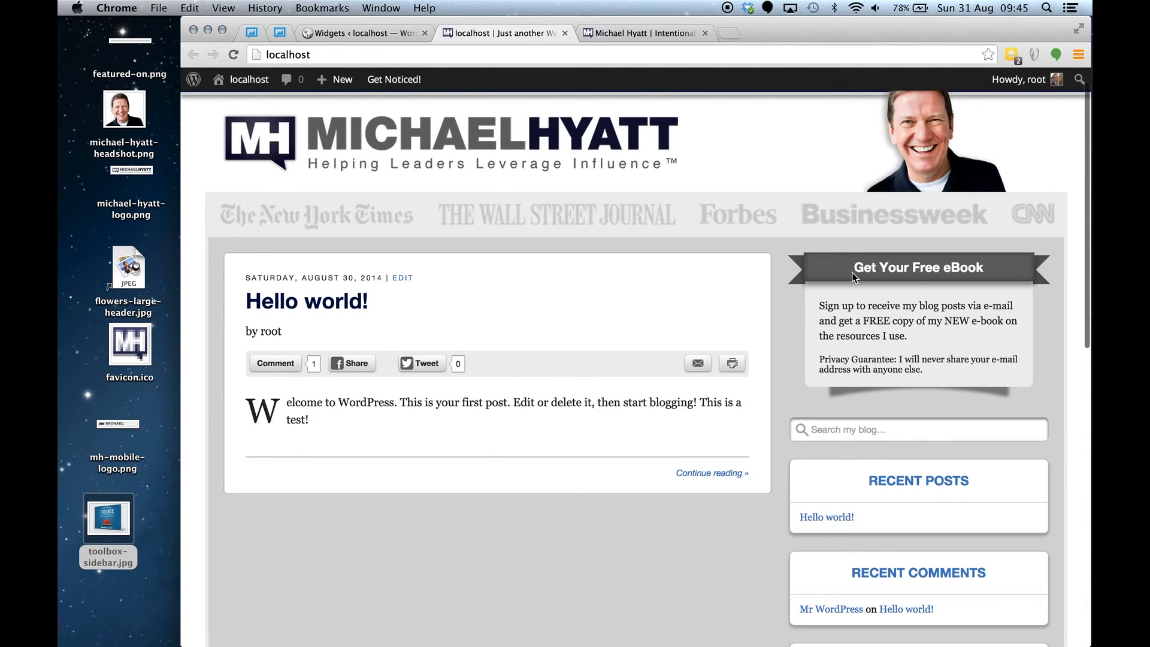
drag(852, 268, 932, 380)
click(932, 380)
scroll(934, 334, down, 1)
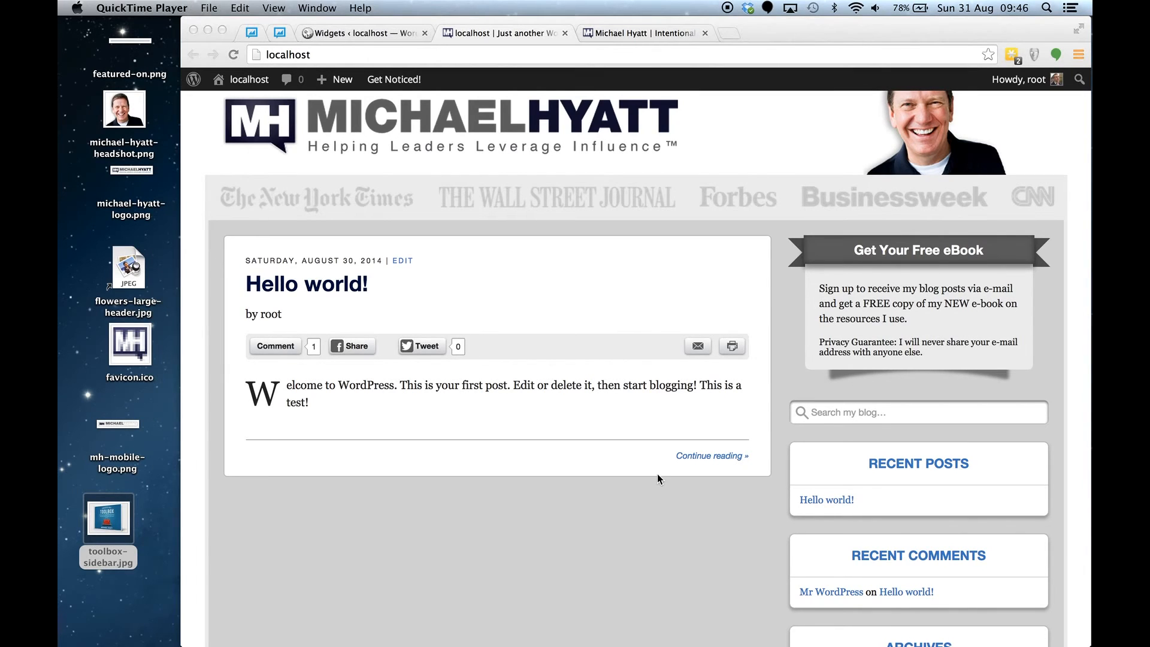
scroll(676, 276, down, 5)
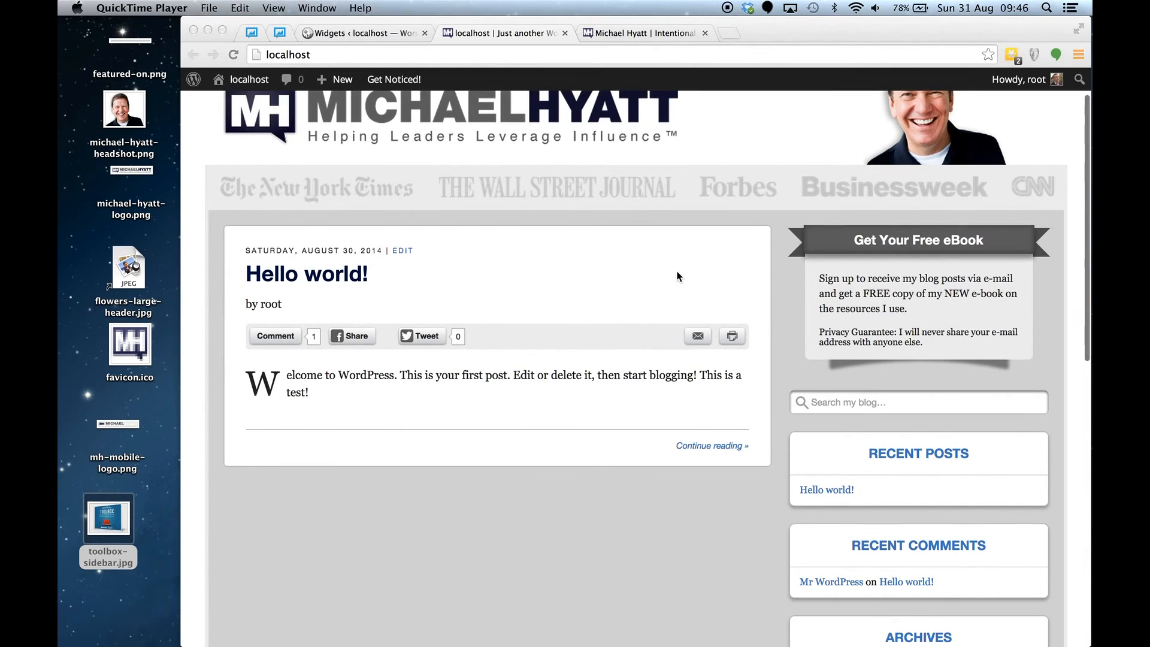
scroll(677, 275, up, 10)
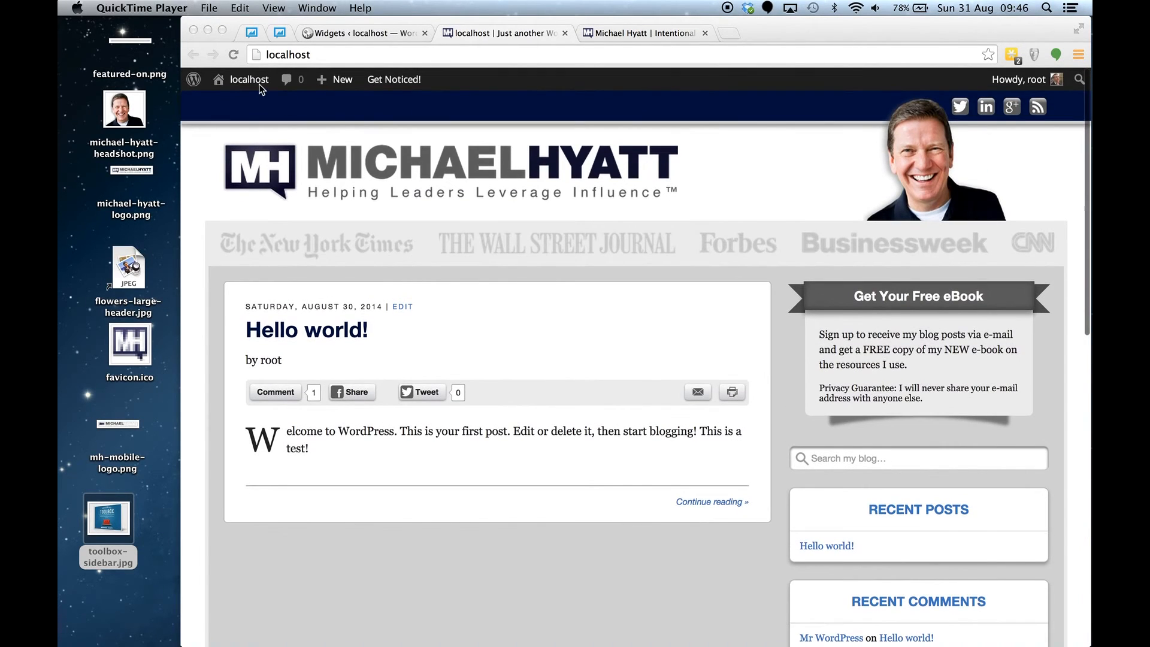
- Go from the localhost home page to the admin dashboard and open the Get Noticed! Integrations settings
click(258, 81)
click(249, 82)
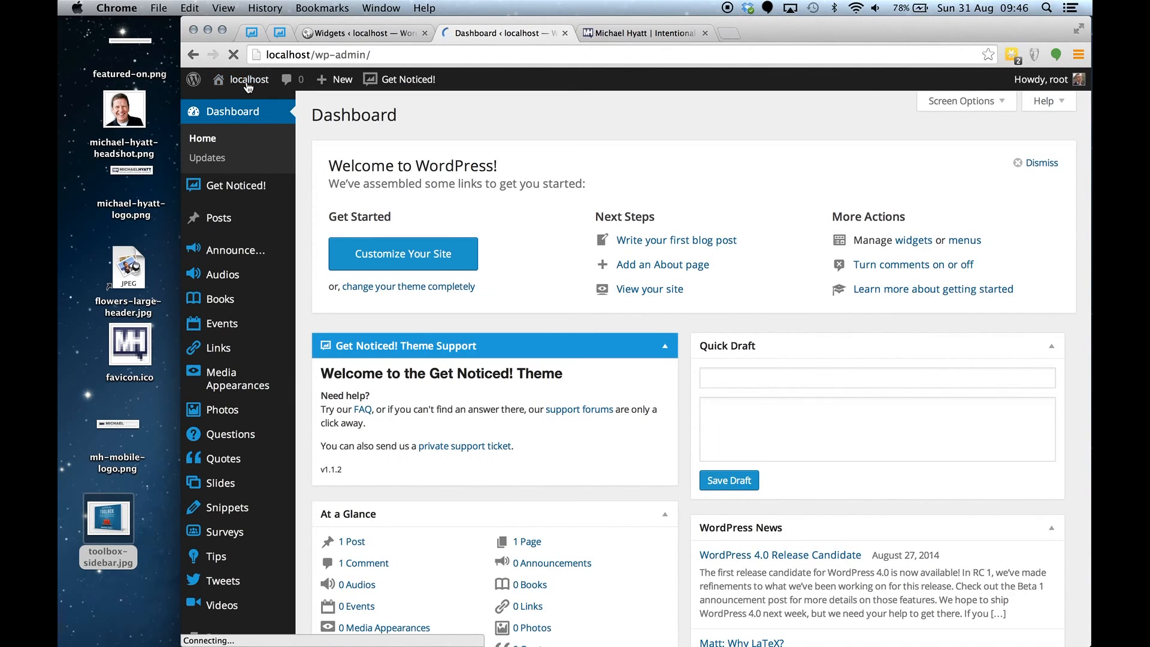
mouse_move(252, 186)
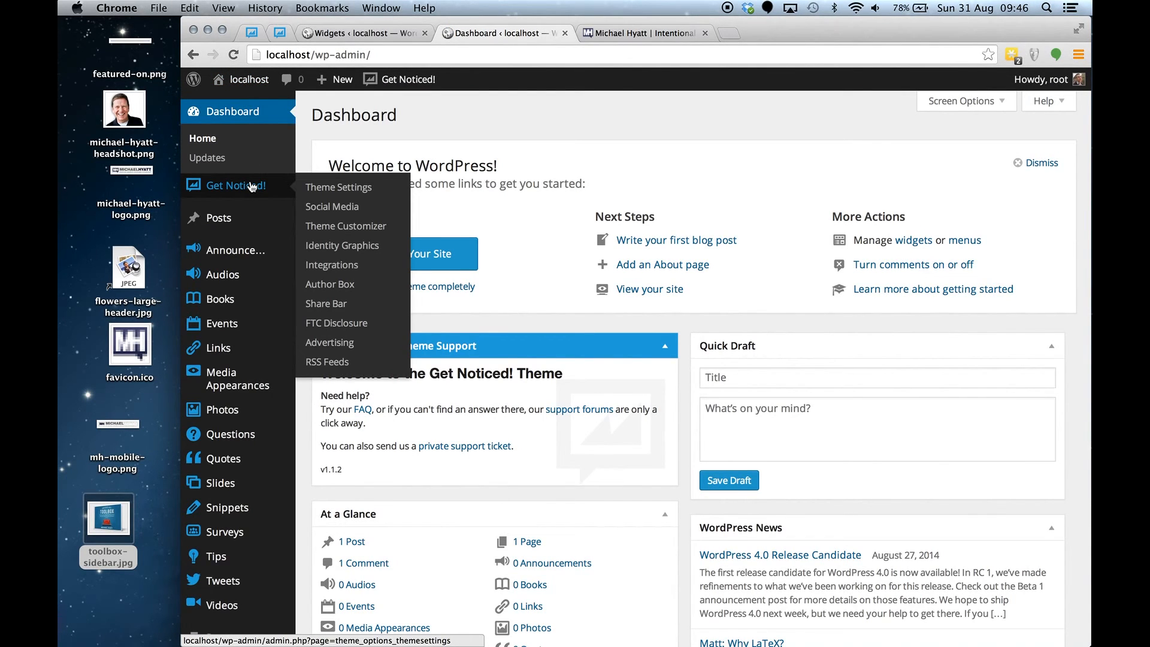
click(343, 266)
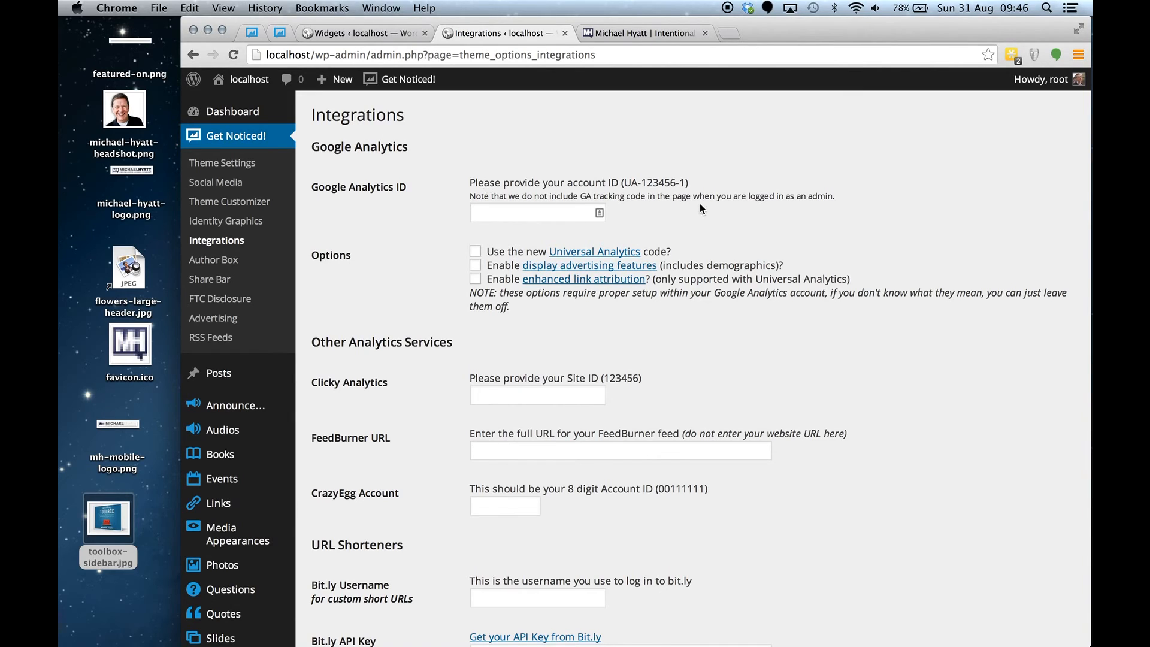
- Copy the sample account ID from the Google Analytics hint text into the Google Analytics ID field
click(527, 216)
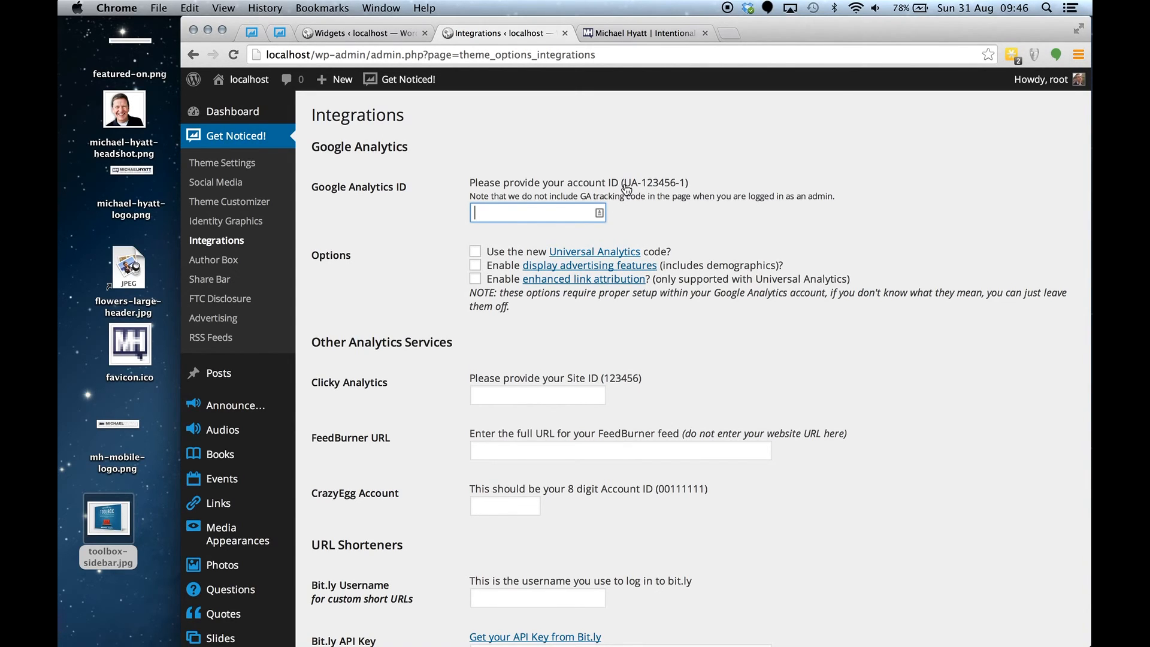
drag(624, 185, 684, 186)
key(super+c)
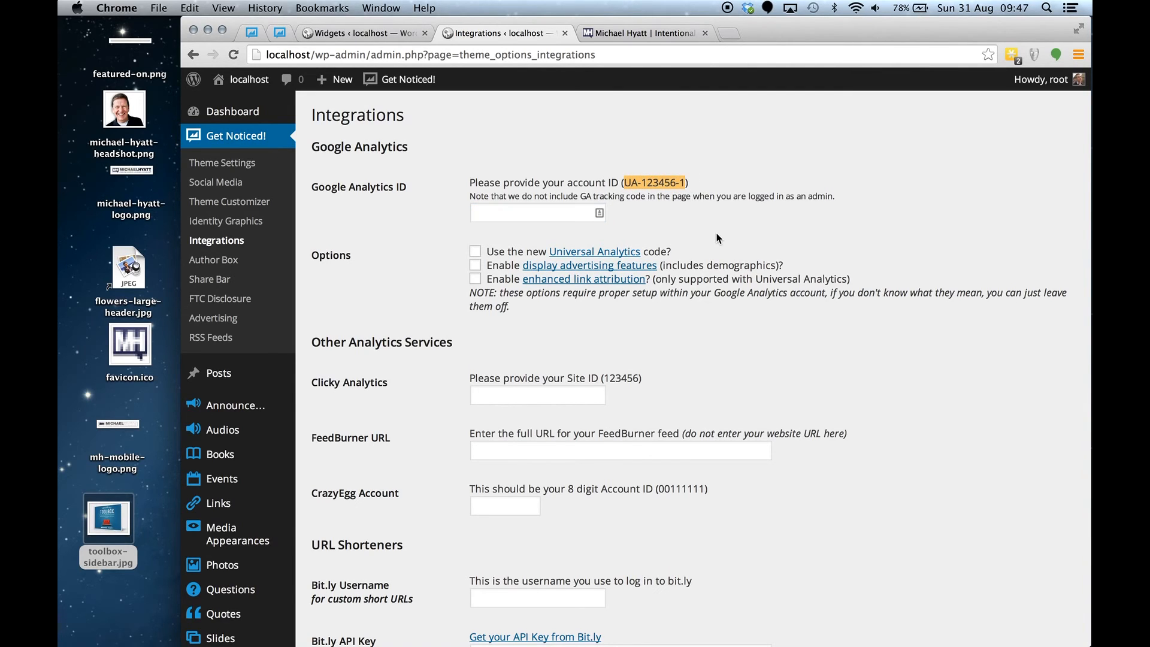
click(564, 213)
key(super+v)
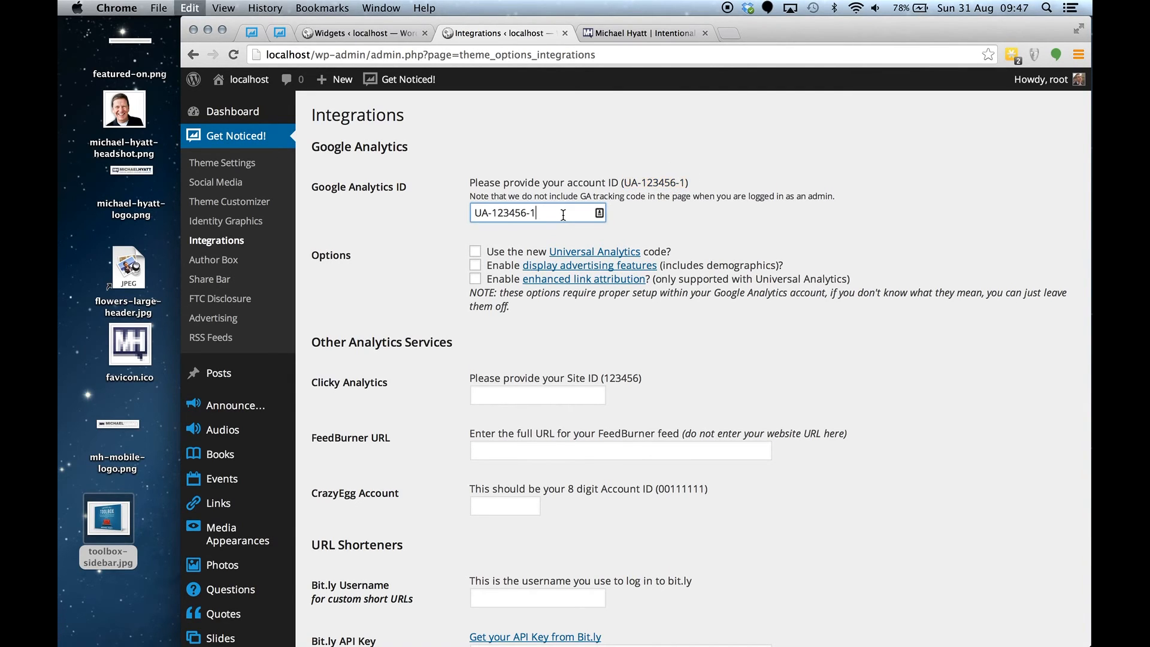
click(749, 228)
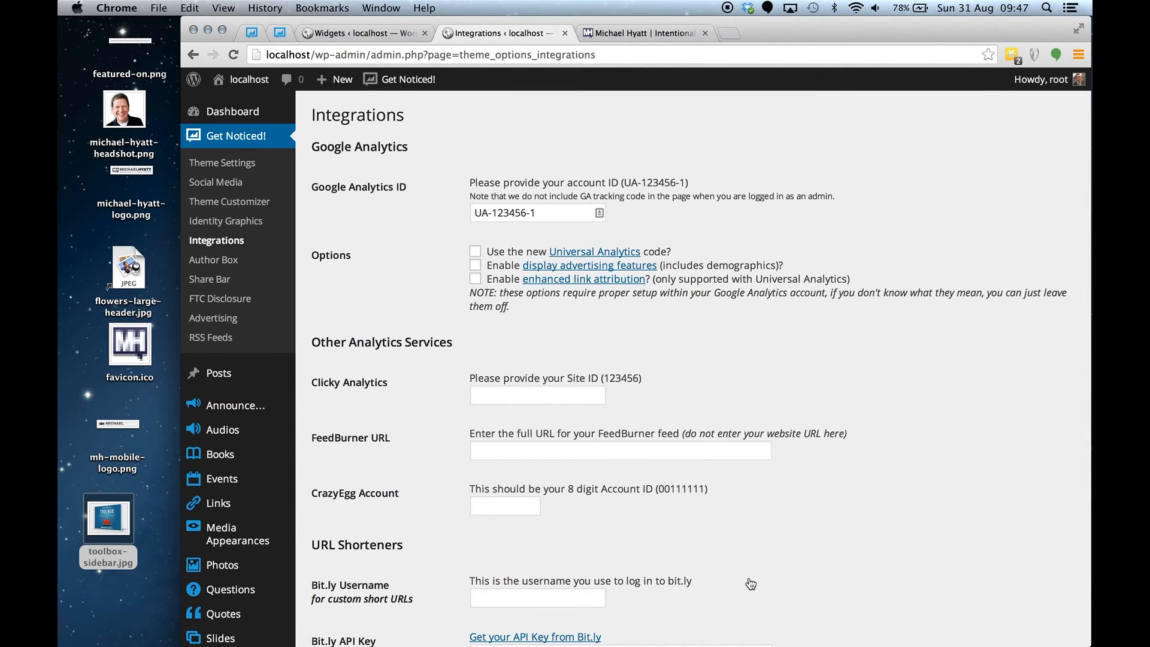
- Review the other analytics, URL shortener, search provider and Amazon Affiliates fields, and save the Integrations settings
scroll(750, 583, down, 5)
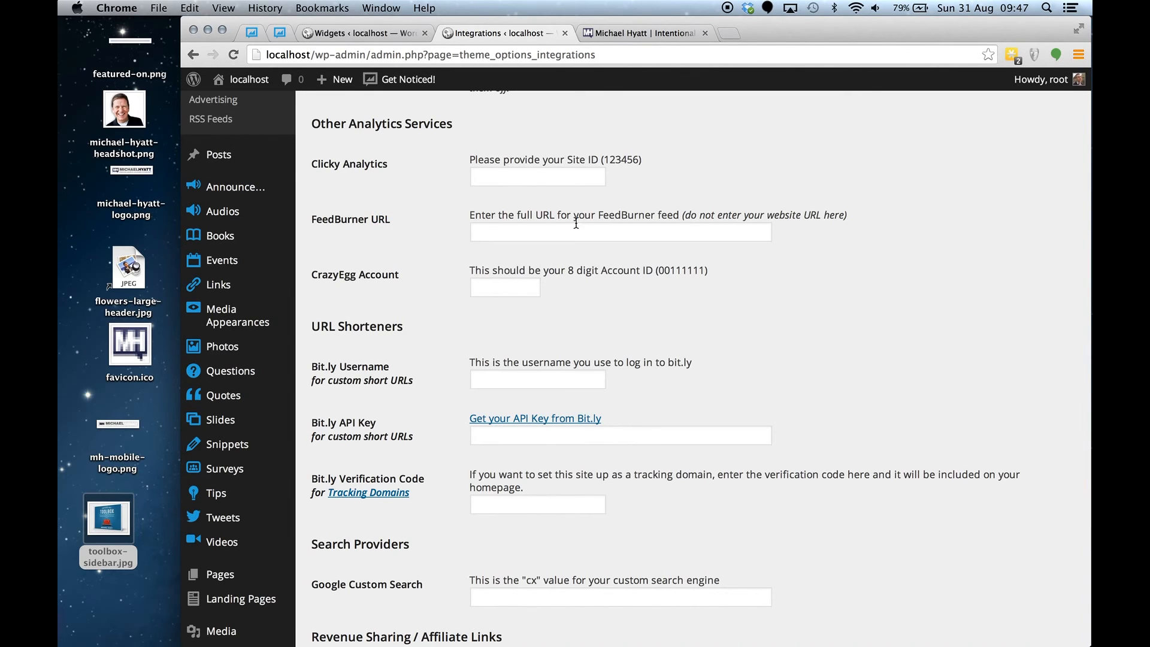
scroll(559, 307, down, 3)
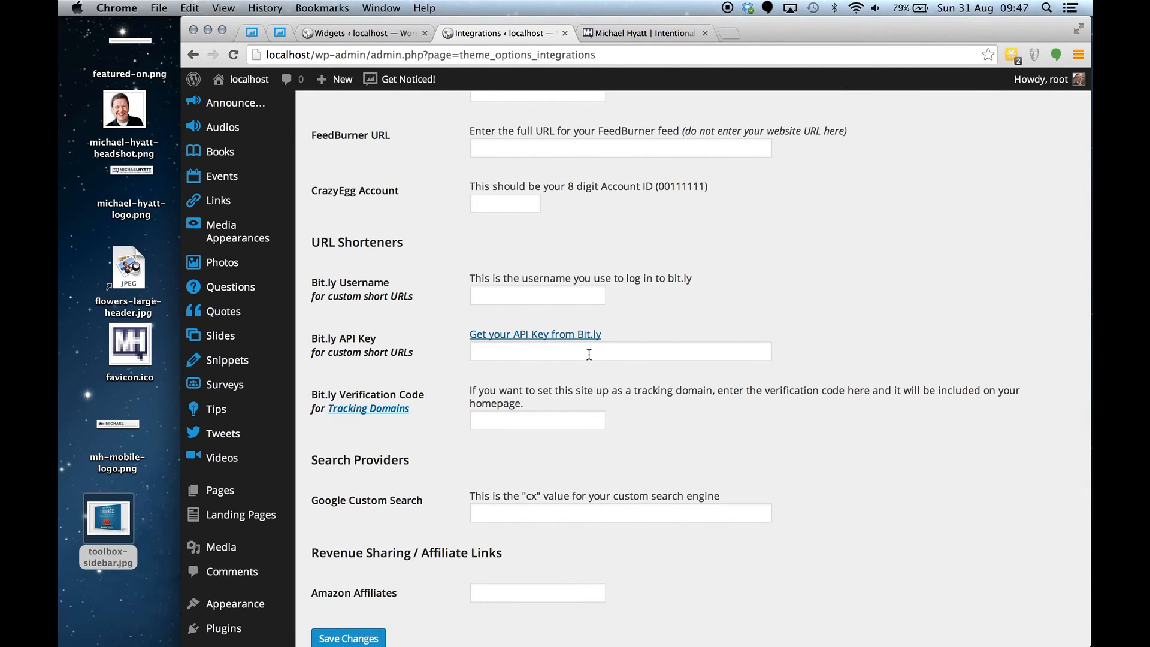
scroll(599, 468, down, 2)
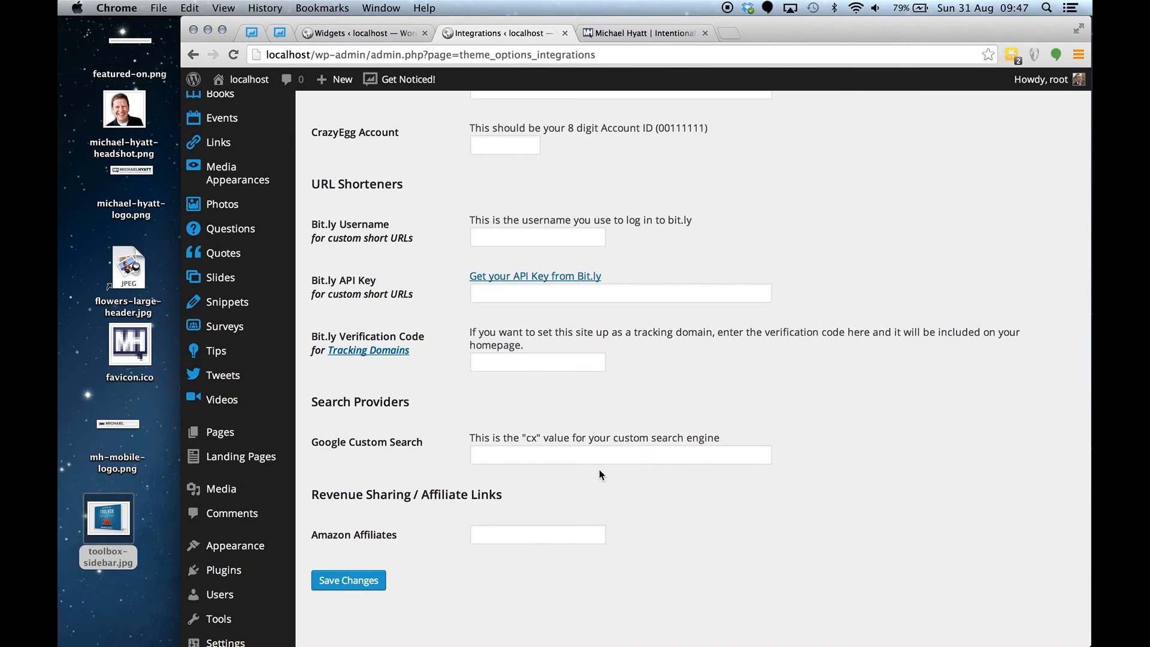
click(525, 535)
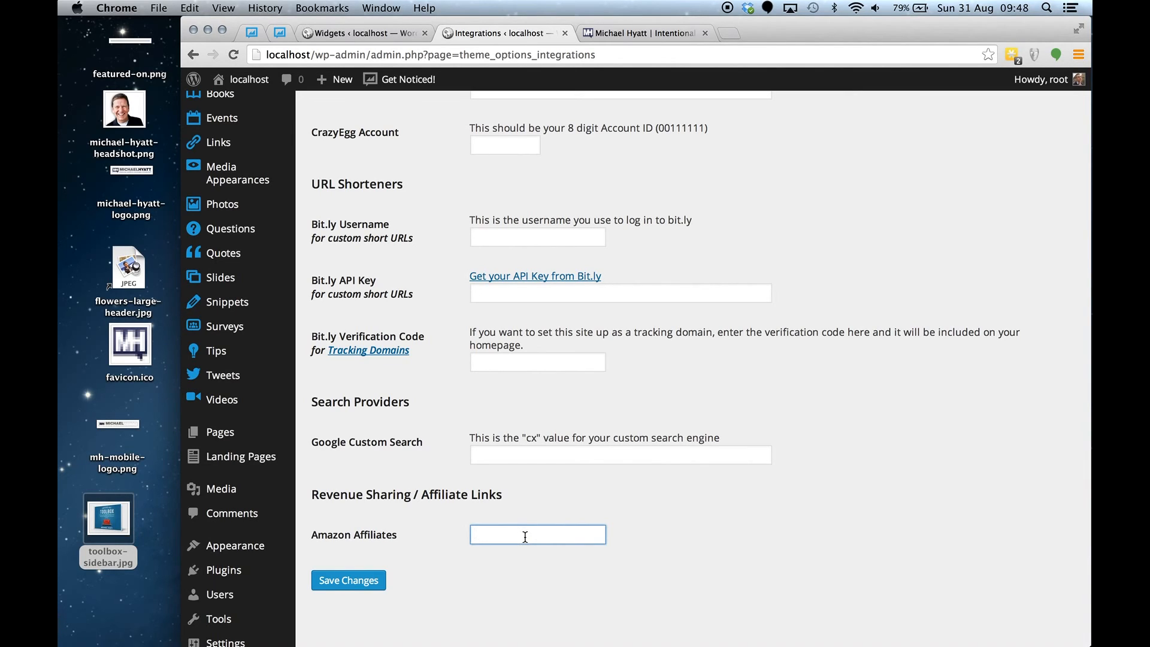
click(358, 590)
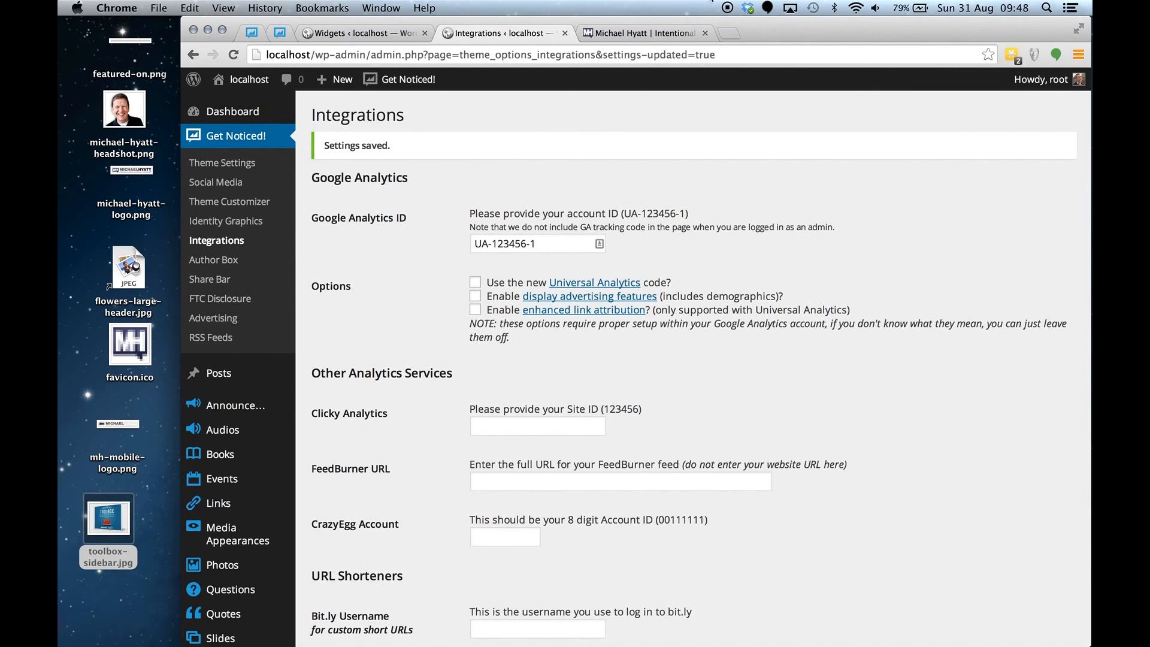
- Examine the Author Box defaults for posts and pages, the primary authors and the information to feature
click(225, 264)
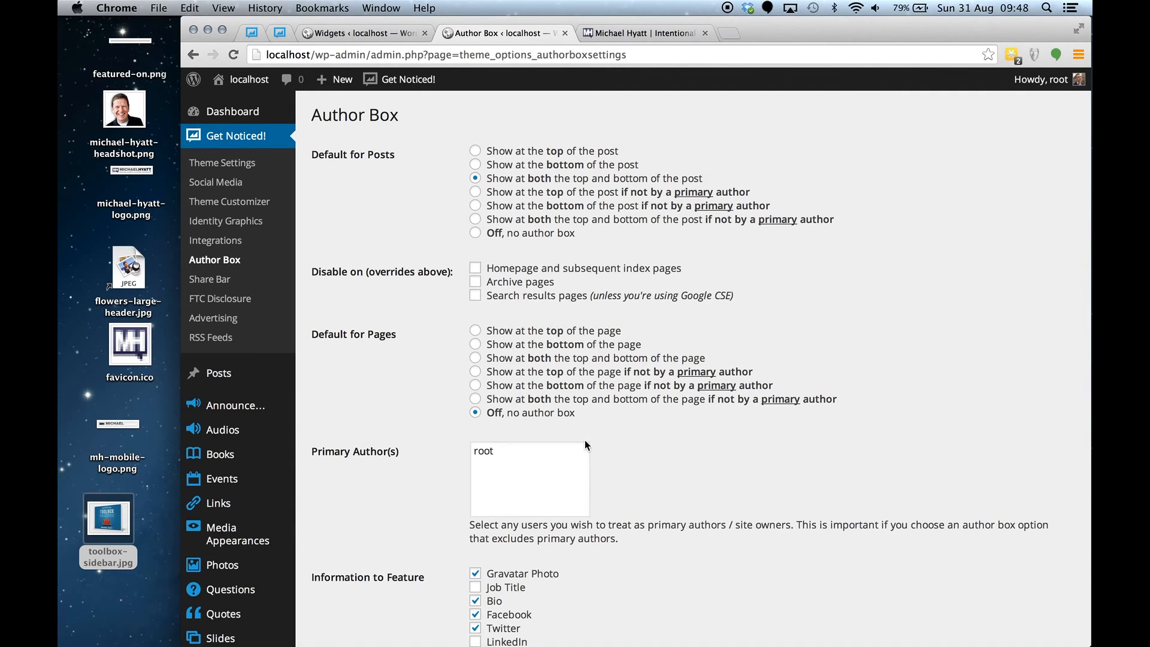
scroll(584, 444, down, 3)
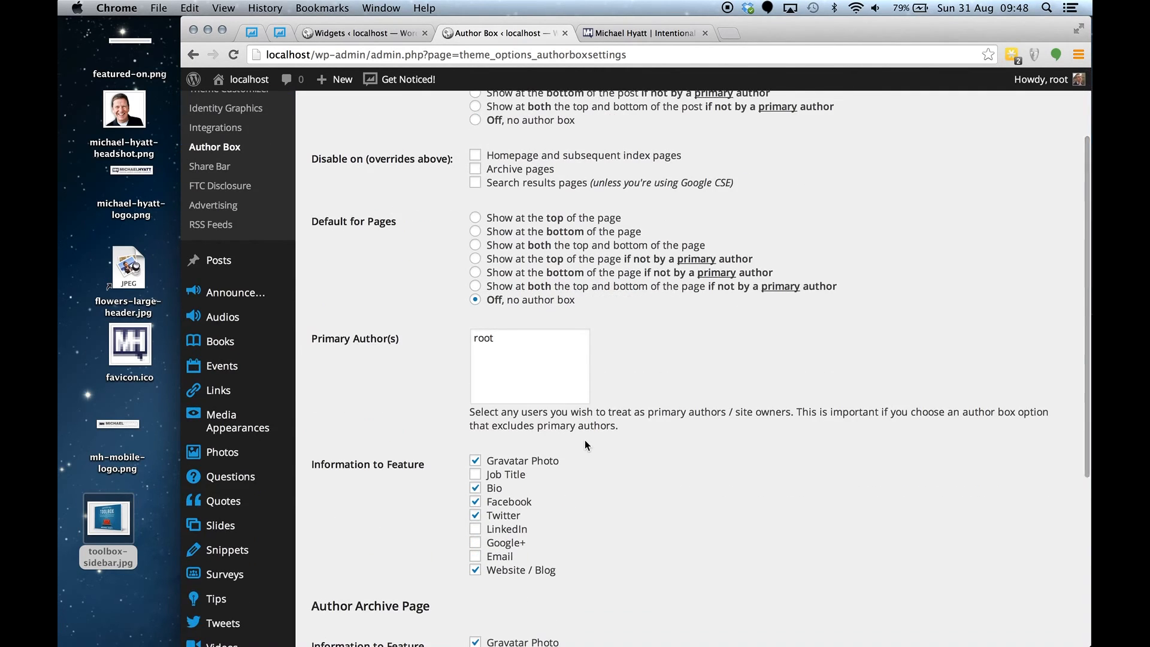
scroll(585, 443, down, 7)
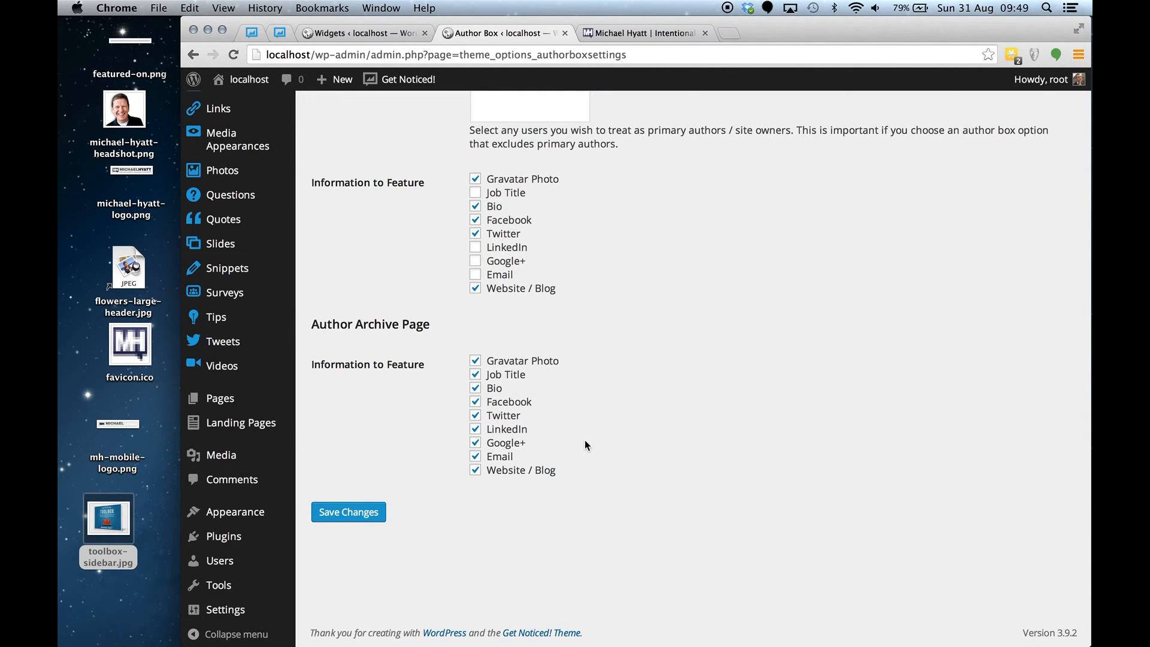
scroll(585, 444, up, 10)
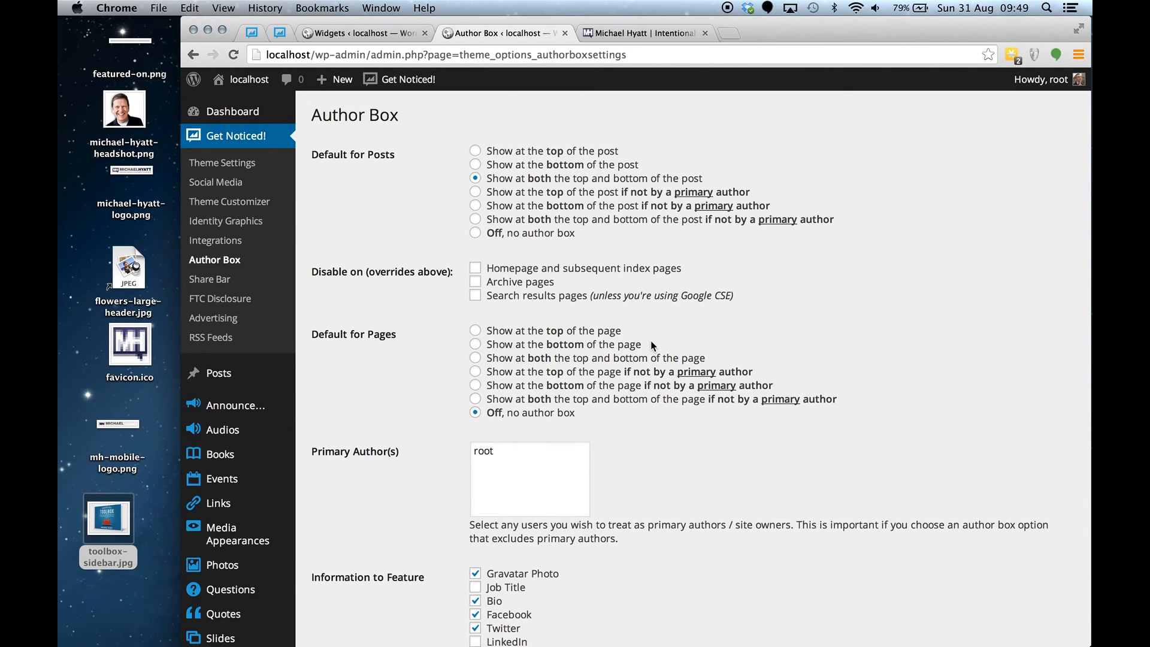
- Open the Share Bar settings and compare their display defaults and services with the share bar on michaelhyatt.com
click(209, 279)
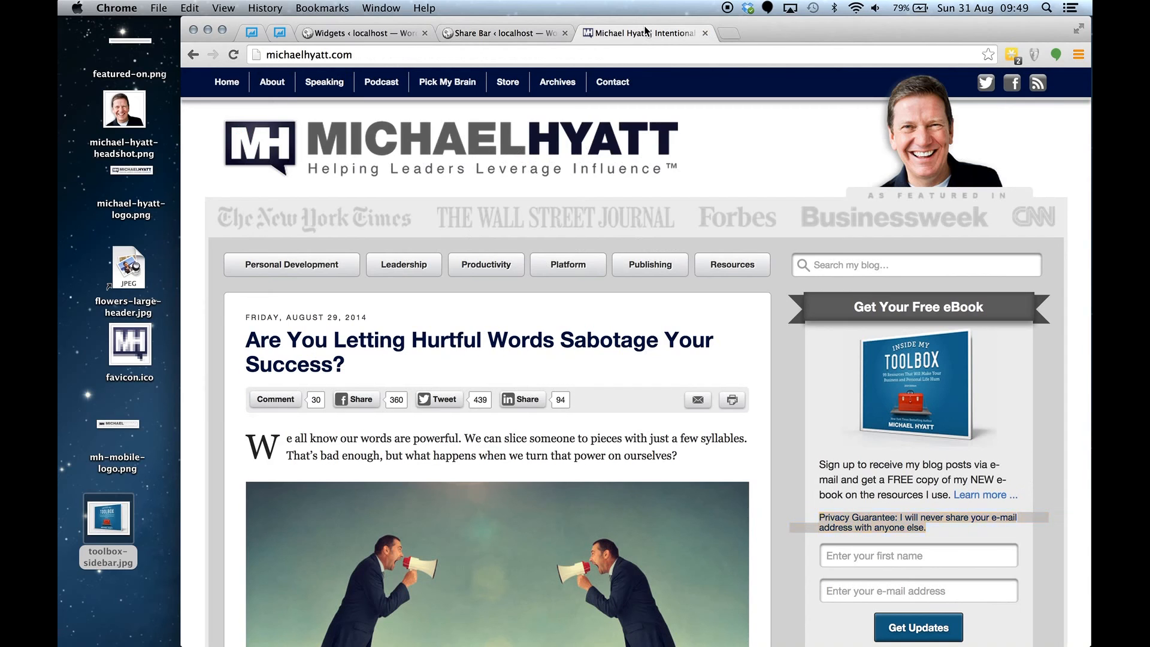
click(644, 32)
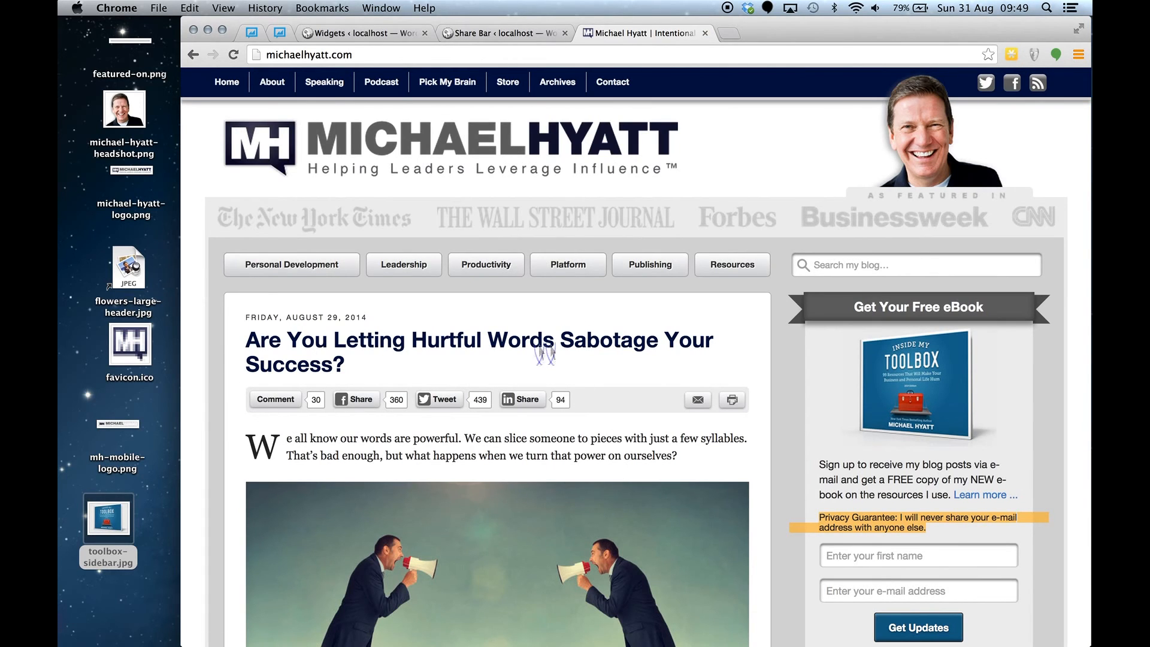
click(510, 34)
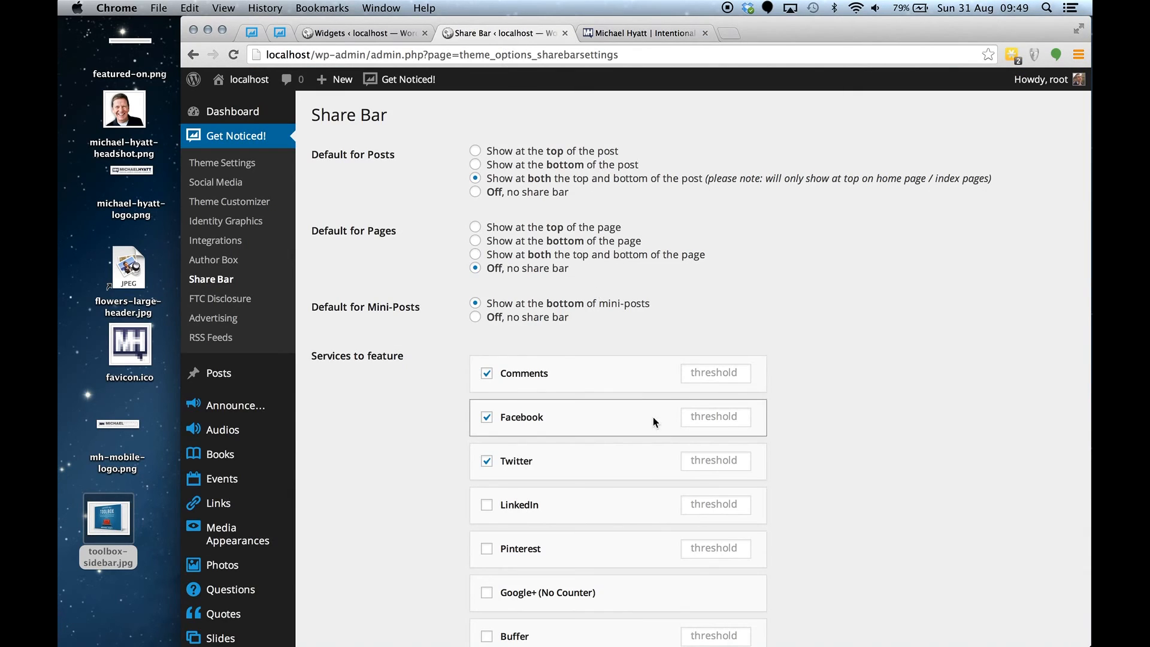
scroll(659, 433, down, 5)
scroll(659, 433, up, 3)
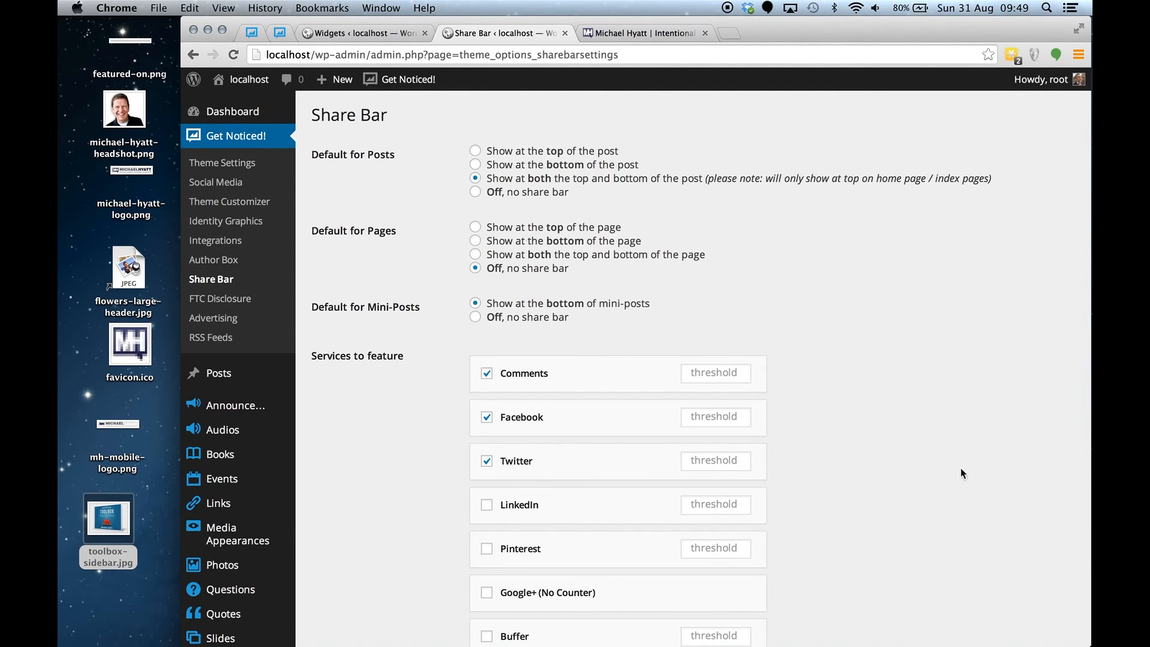
- Set the Twitter threshold to 10 in the Share Bar's services to feature
scroll(970, 497, down, 5)
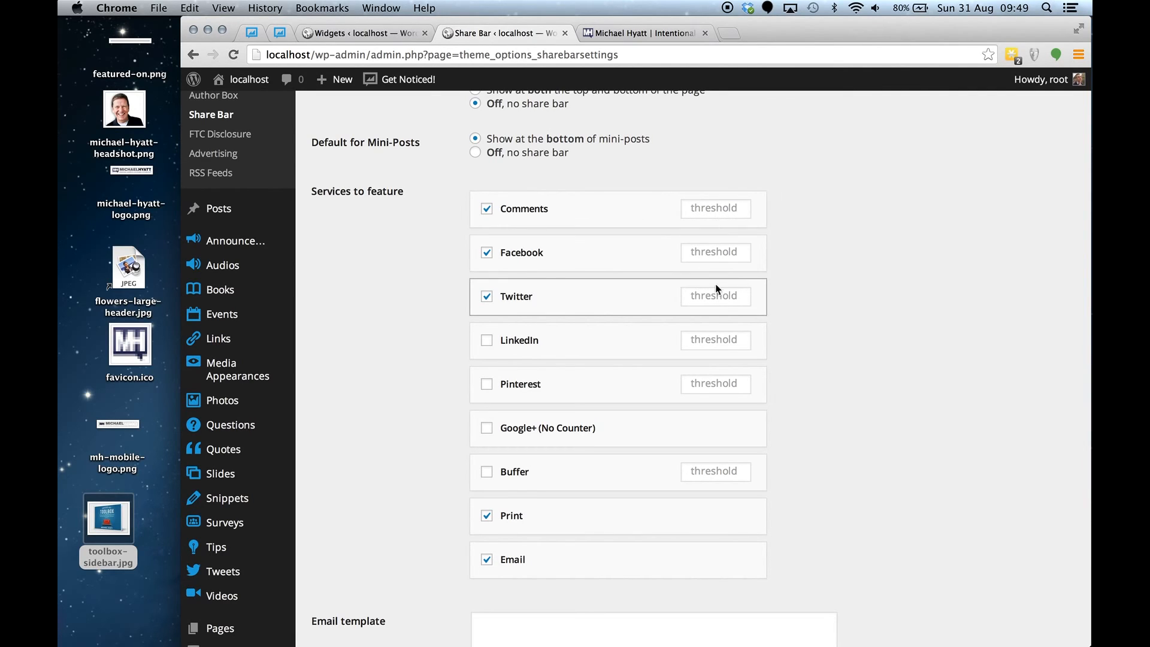
click(710, 299)
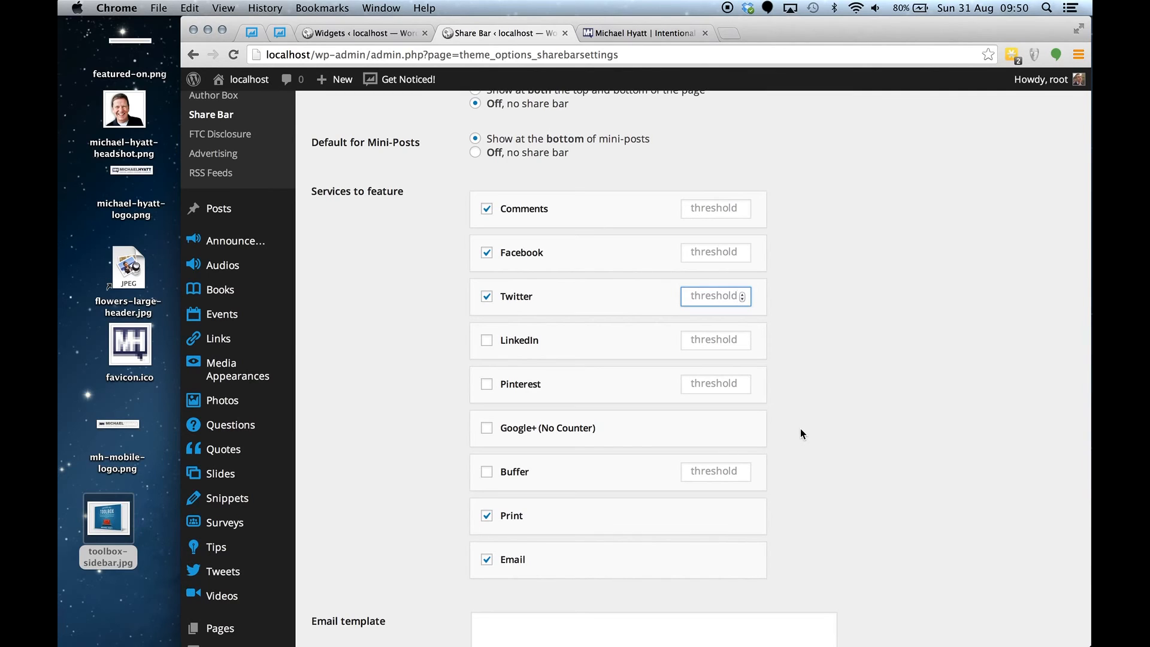
text(10)
click(872, 346)
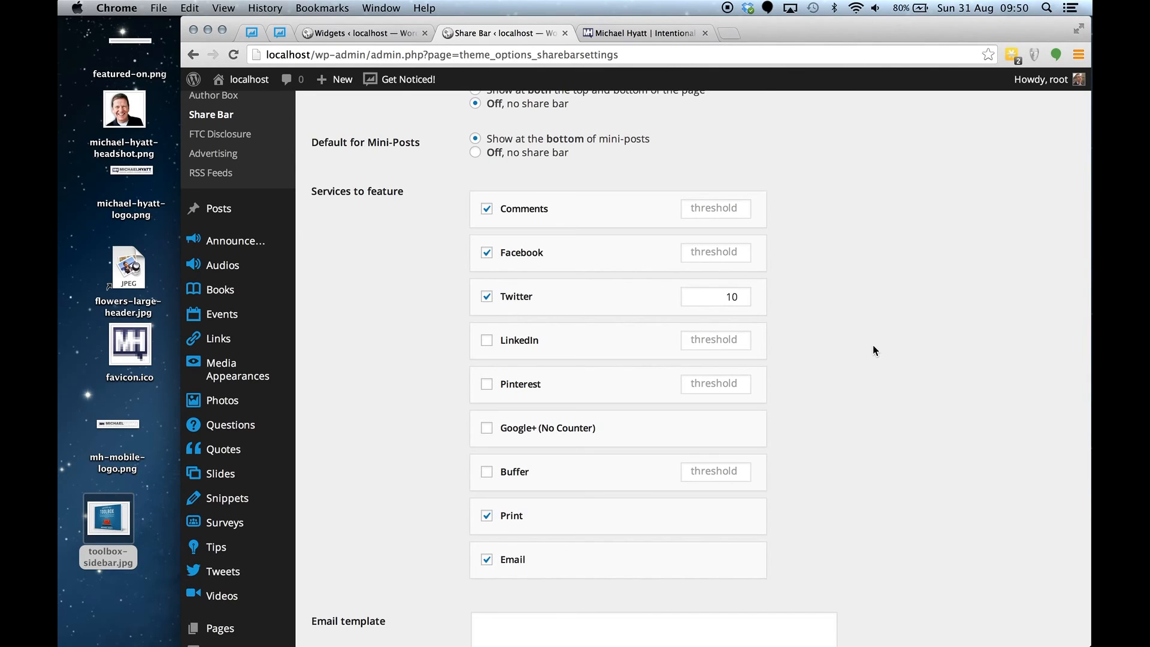
scroll(873, 346, down, 5)
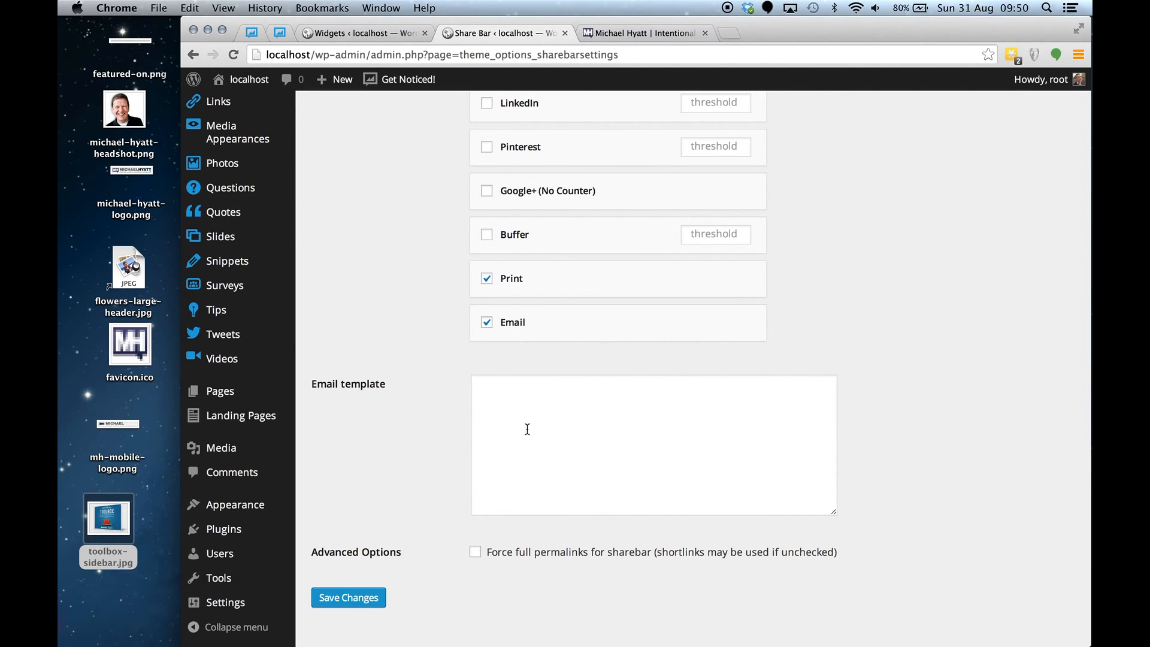
click(553, 435)
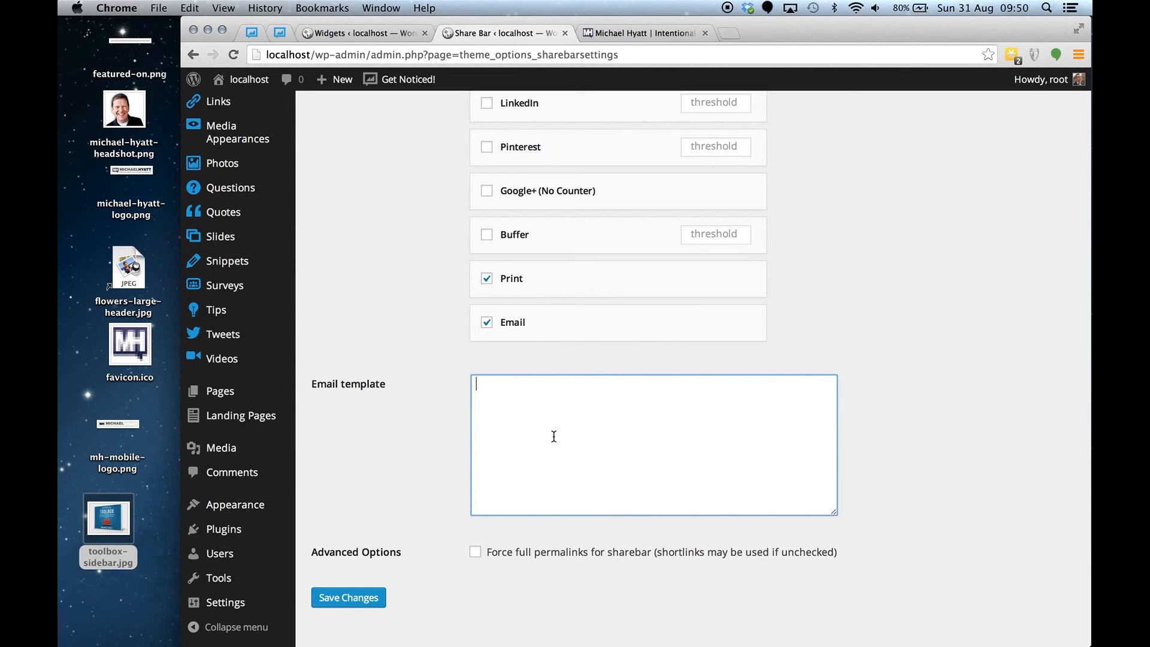
click(357, 604)
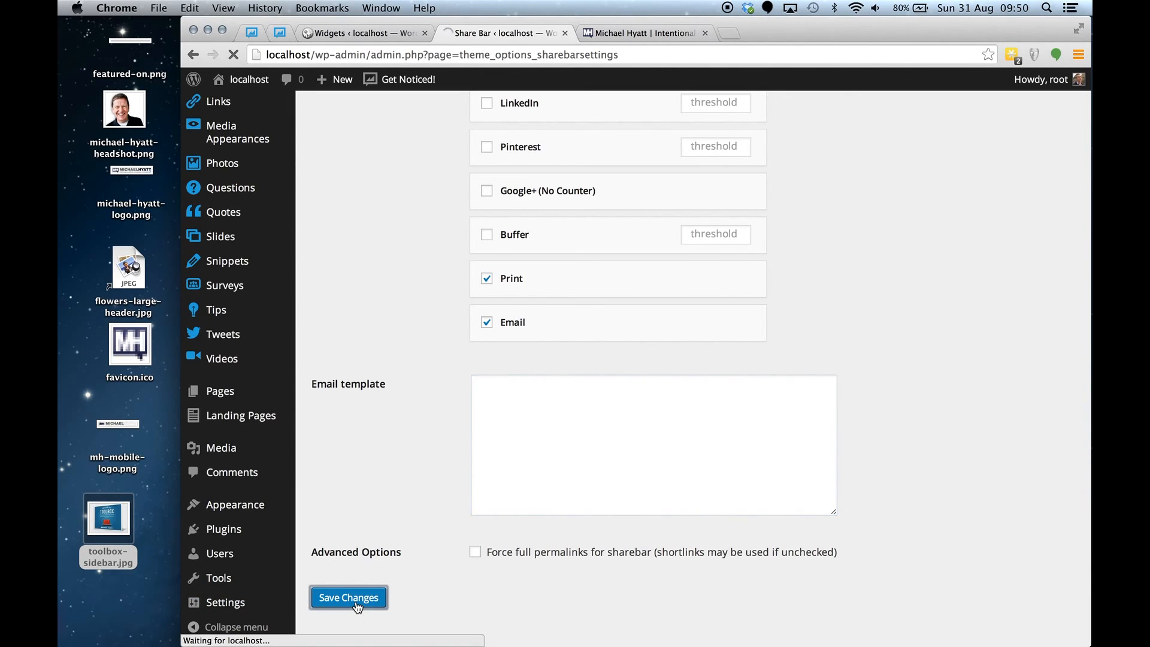
scroll(357, 606, down, 5)
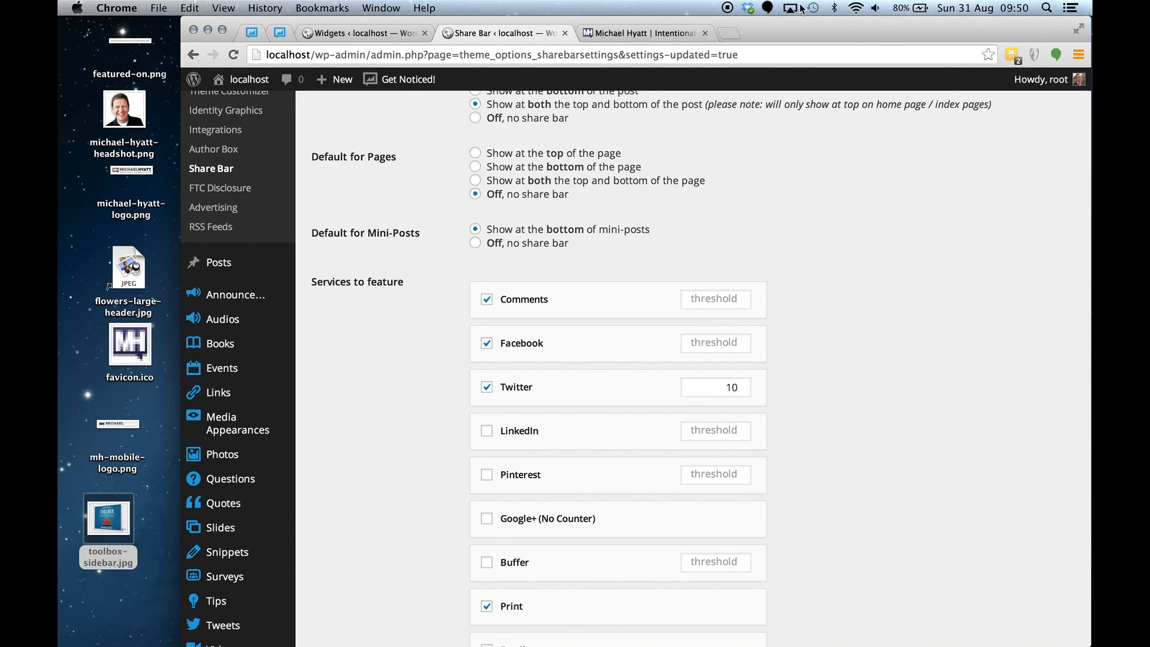
- Open the FTC Disclosure settings, review the post types it shows on by default and the disclosure text, and save them
key(ctrl+super+Escape)
click(240, 188)
click(240, 188)
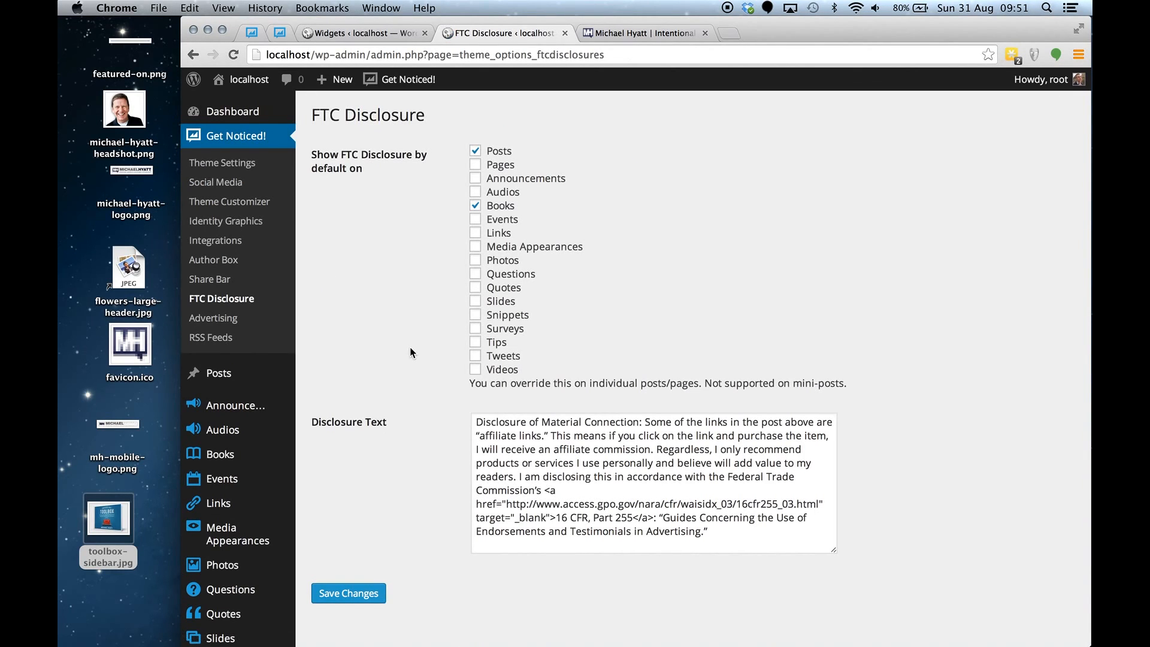
scroll(618, 561, down, 2)
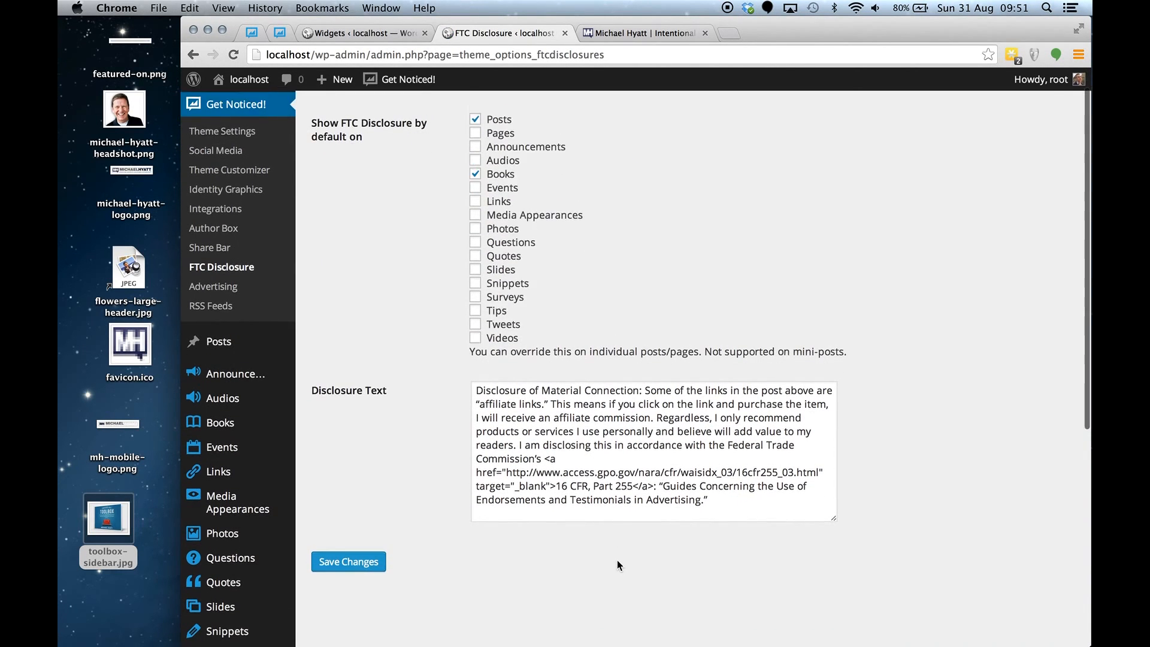
scroll(617, 566, up, 2)
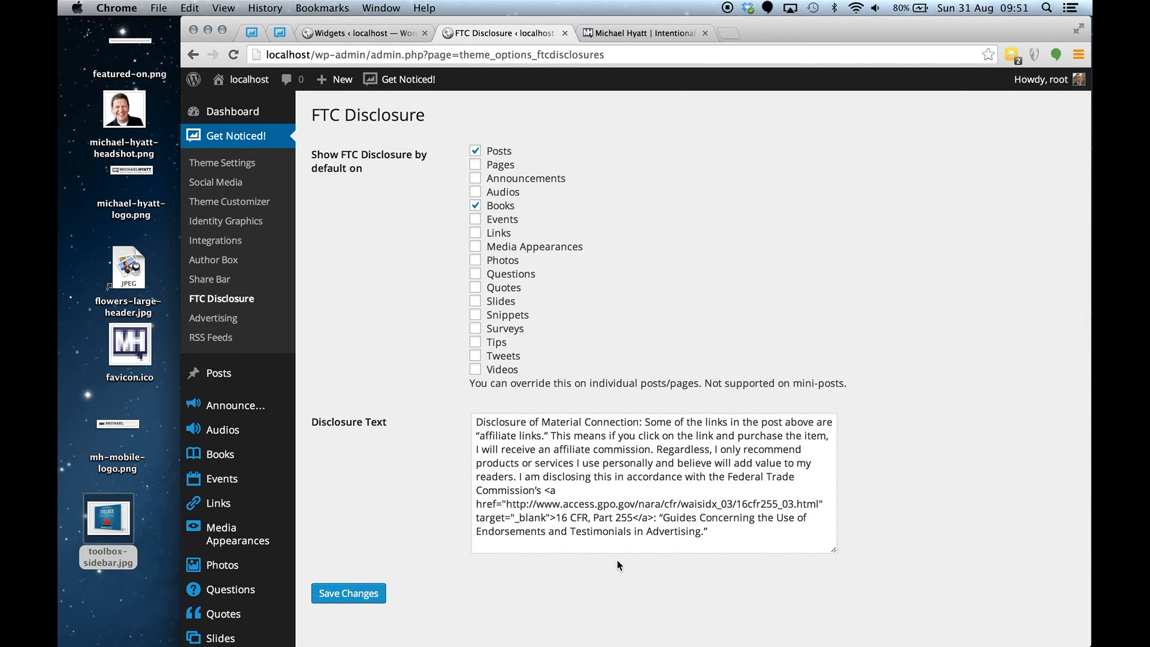
scroll(617, 565, down, 5)
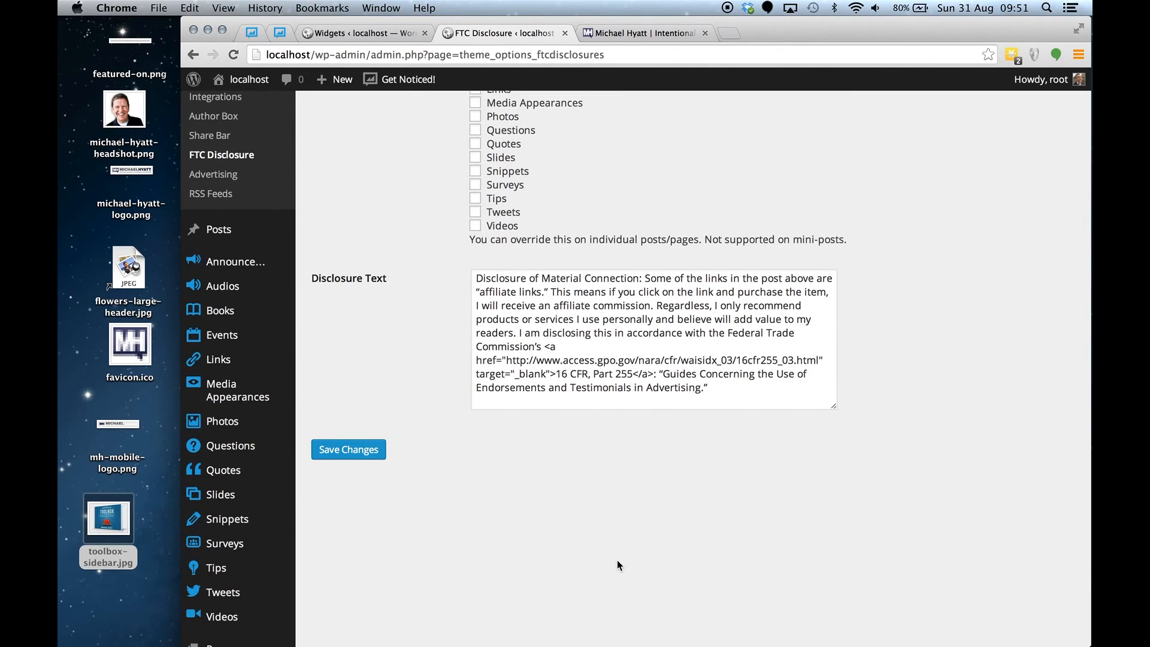
scroll(617, 560, up, 5)
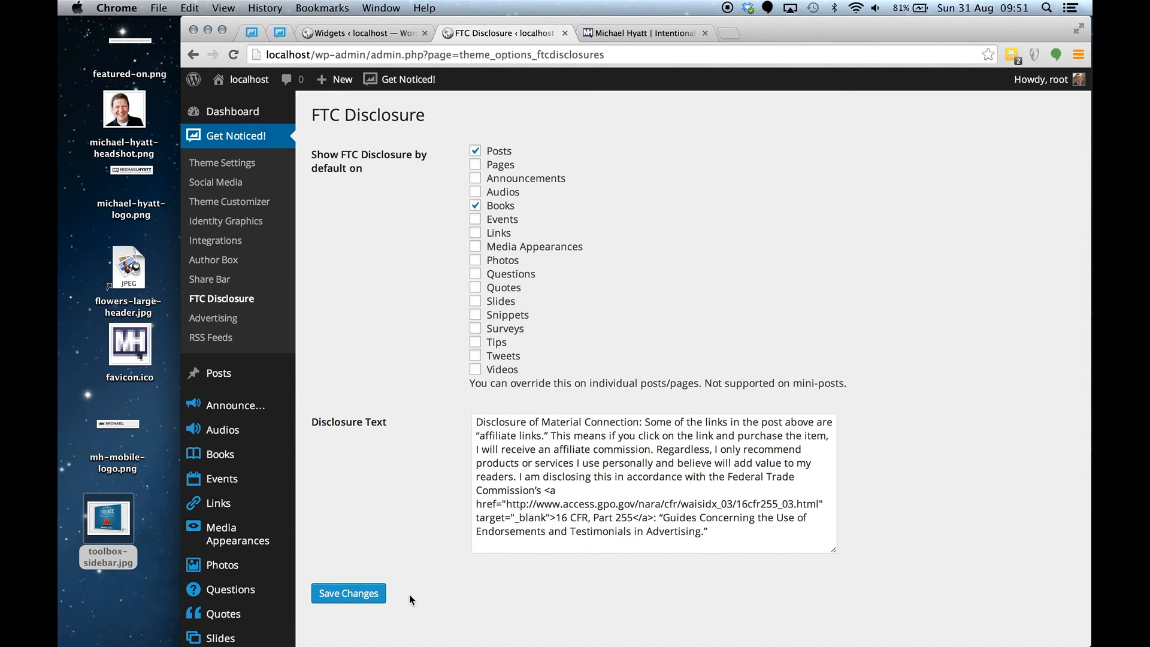
click(360, 594)
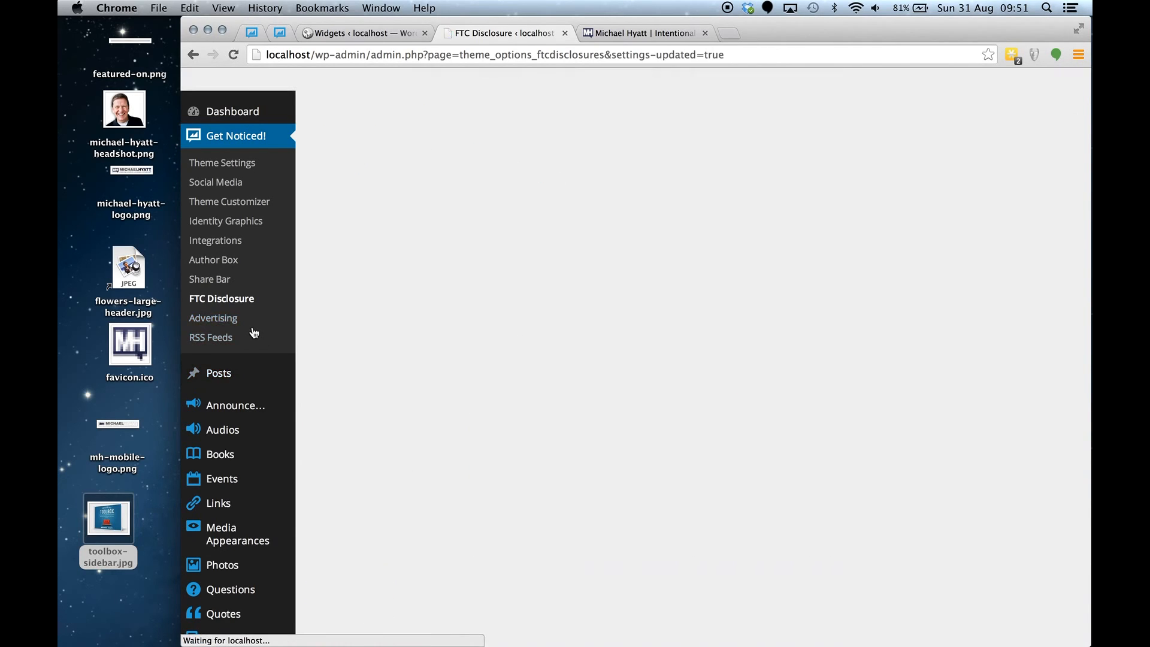
- Open the Advertising settings and examine the regular post and RSS ad options and custom footer fields
click(237, 321)
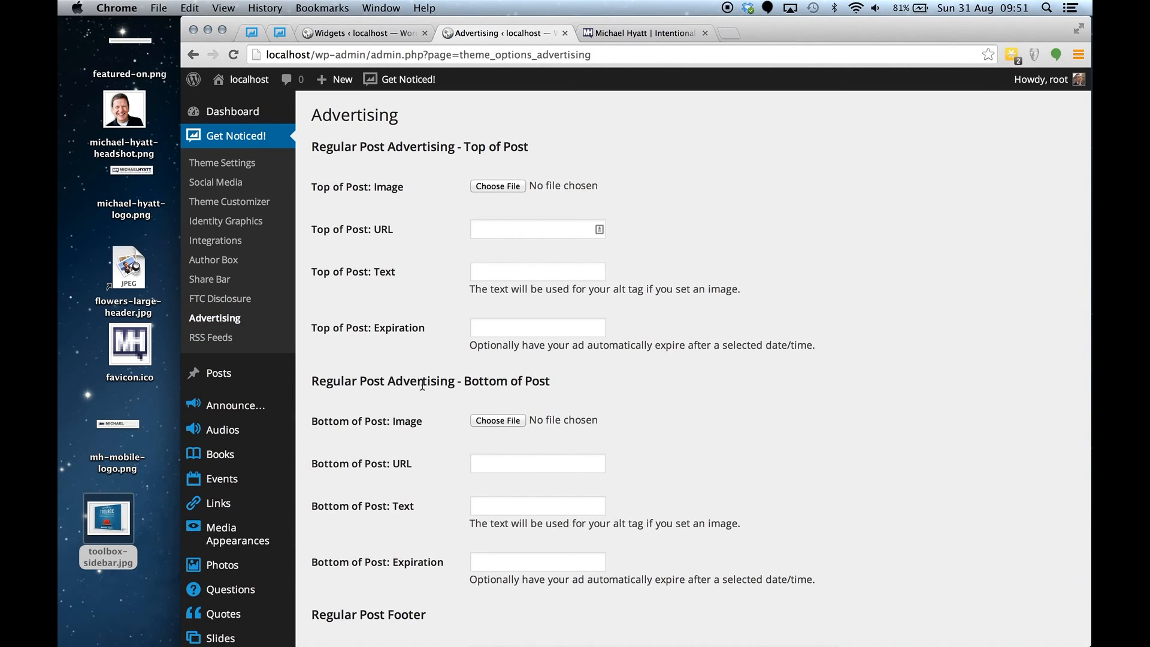
scroll(491, 433, down, 5)
scroll(492, 435, down, 10)
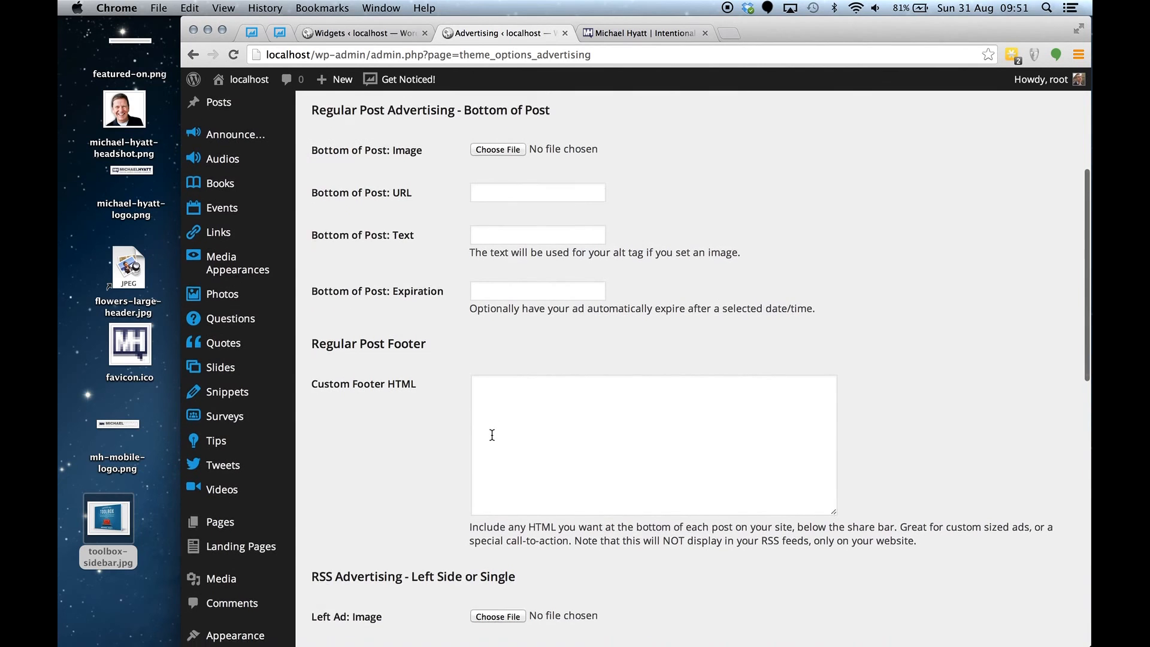
scroll(492, 435, down, 4)
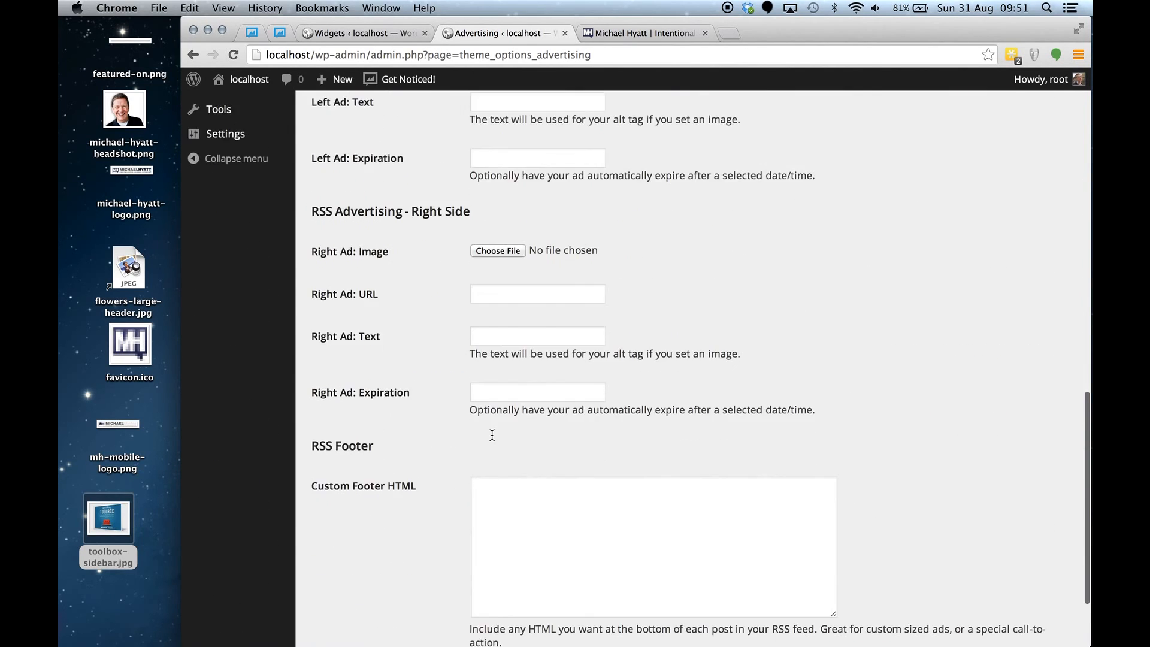
scroll(491, 435, up, 20)
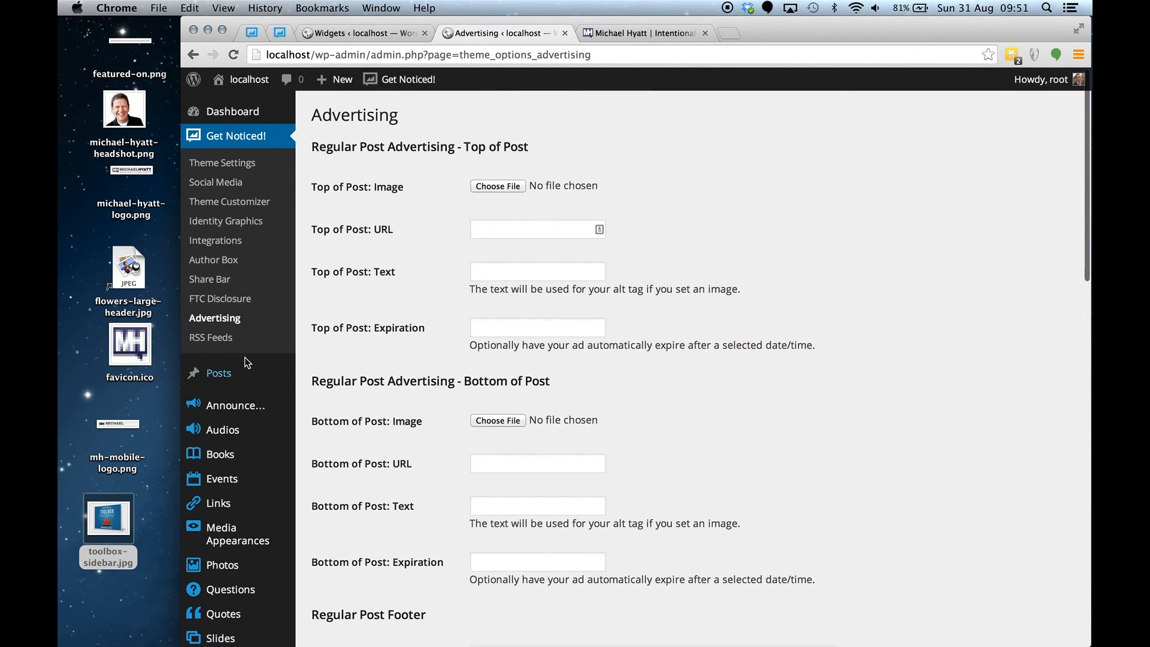
- Open the RSS Feeds settings and include Tweets and Videos in the primary feed's post types
click(214, 322)
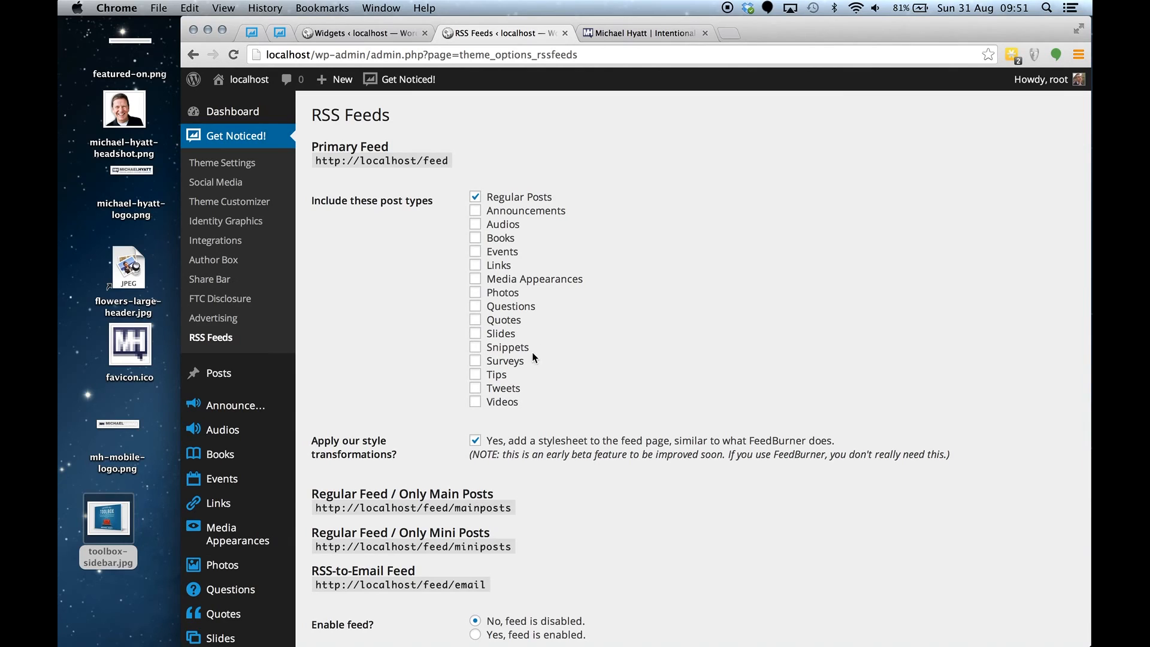
click(475, 387)
click(475, 401)
- Review the regular, RSS-to-Email and MailChimp-specific feed options and save the RSS feed settings
scroll(640, 518, down, 5)
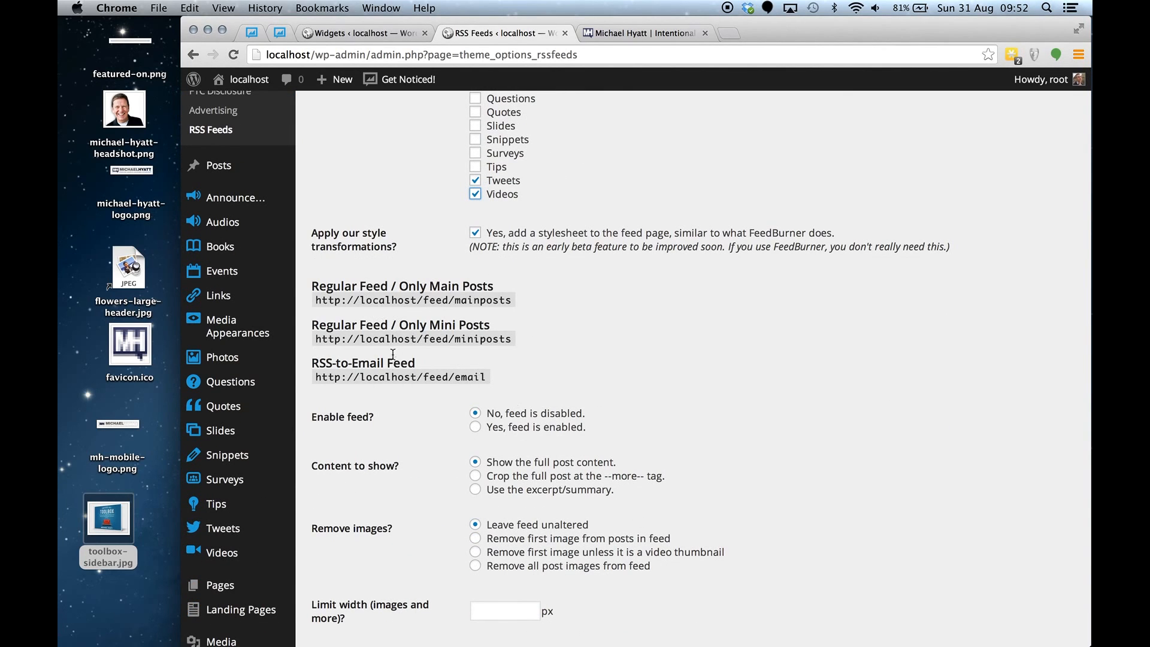
scroll(431, 617, down, 10)
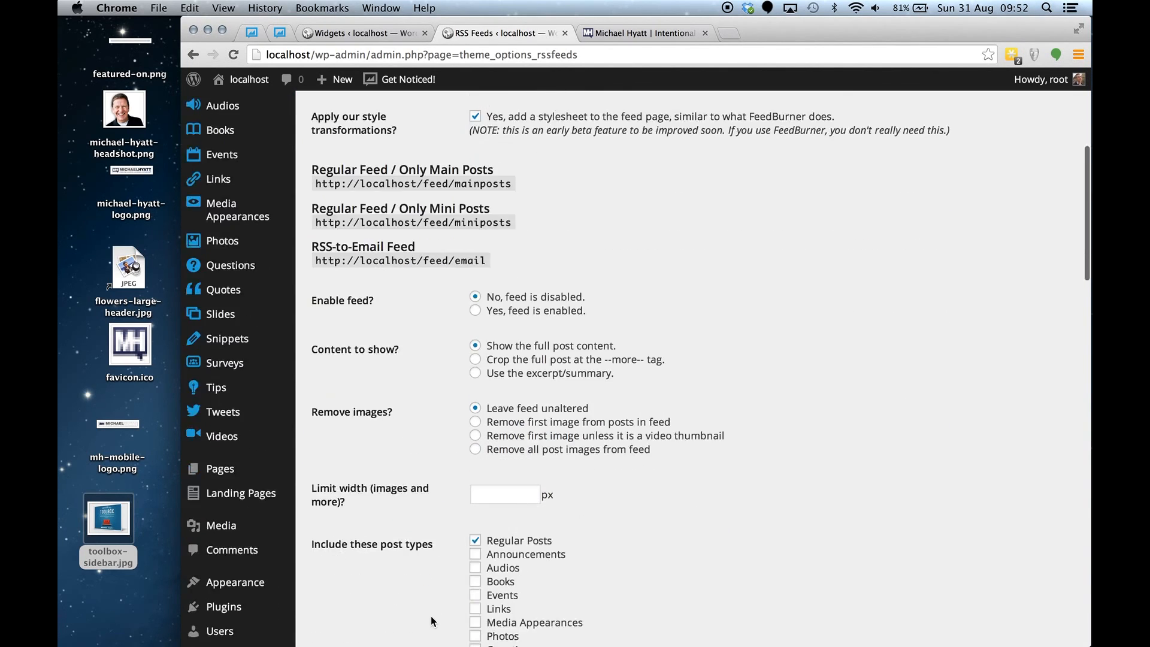
scroll(430, 616, down, 1)
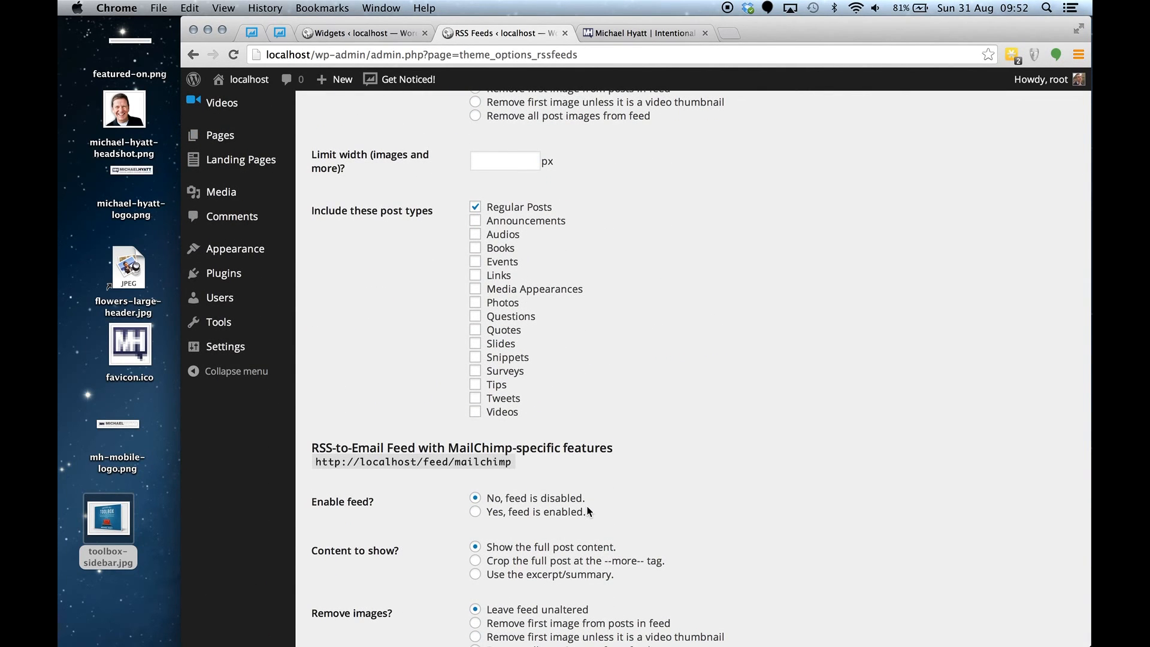
scroll(462, 241, down, 6)
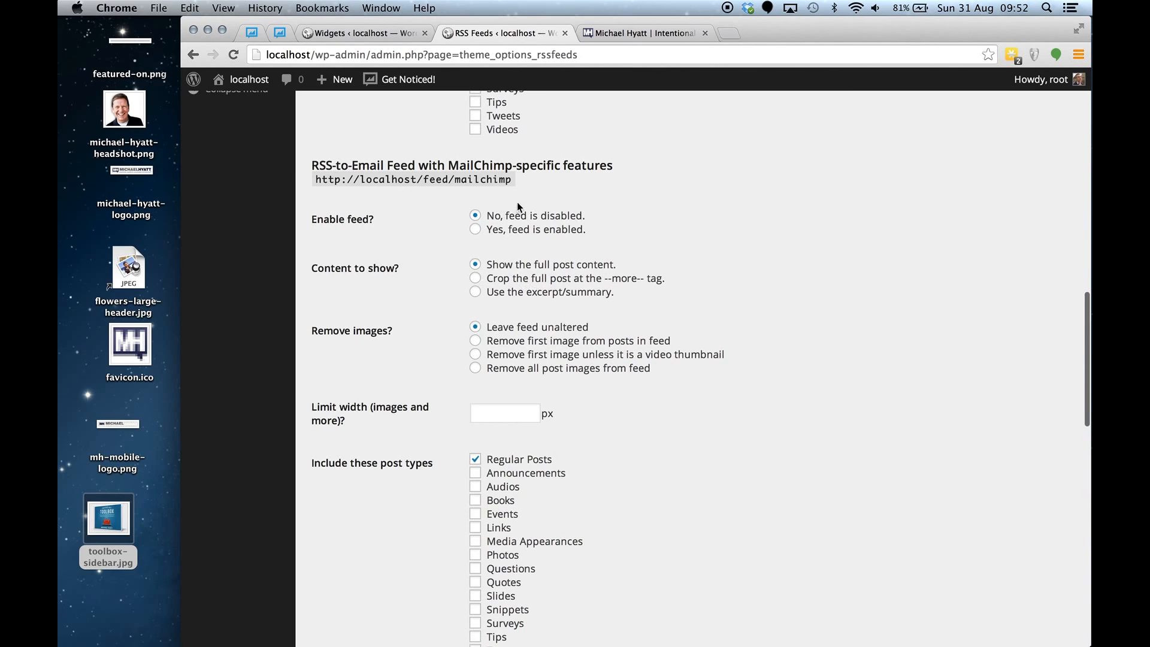
triple_click(359, 179)
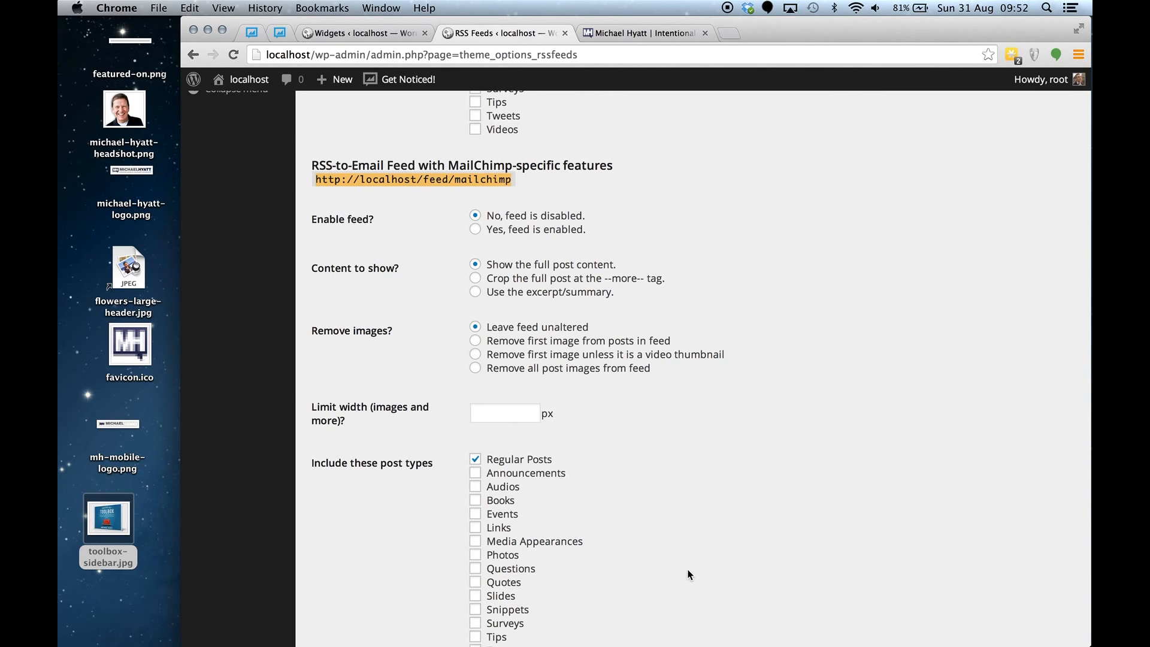
scroll(687, 574, down, 4)
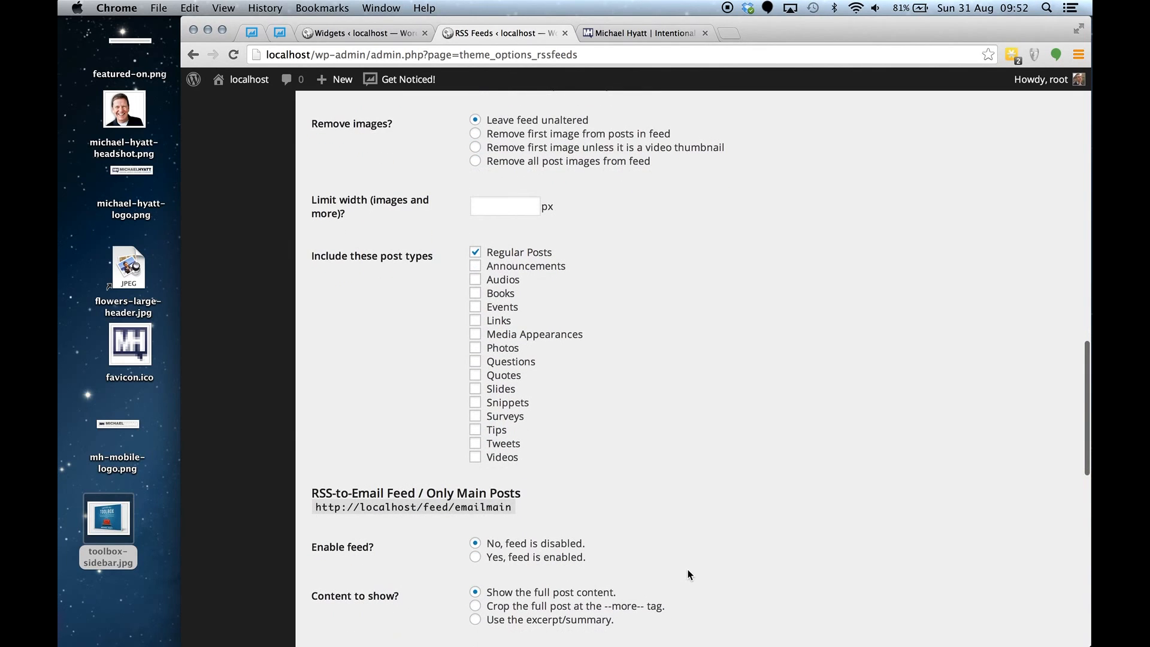
scroll(687, 574, down, 10)
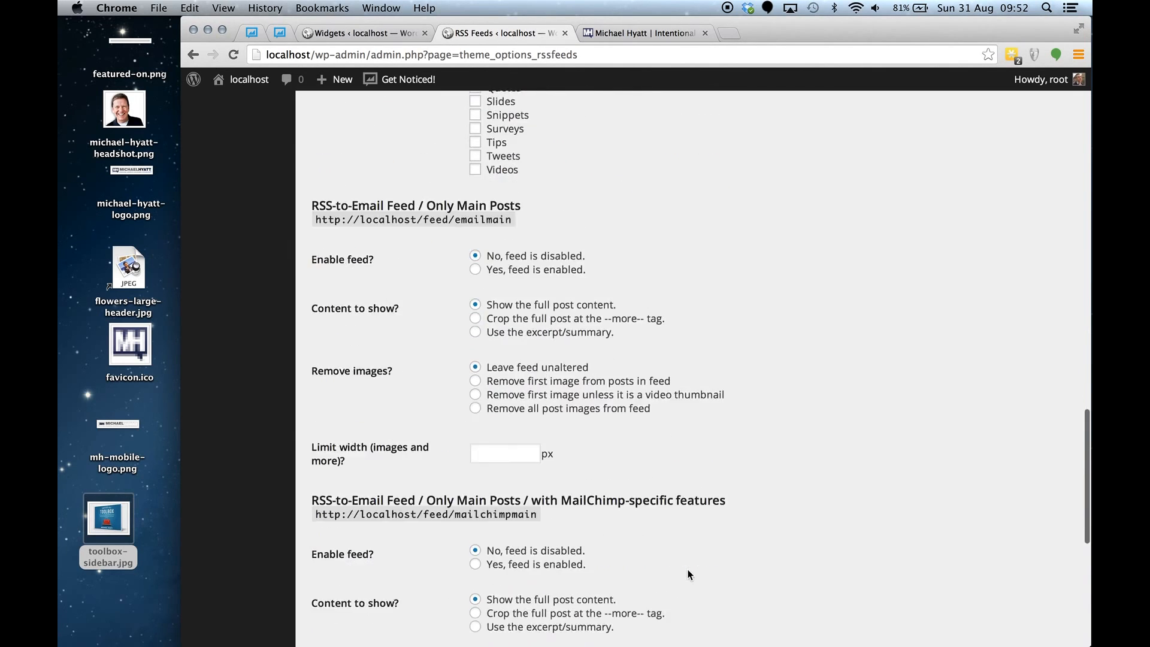
scroll(688, 574, down, 5)
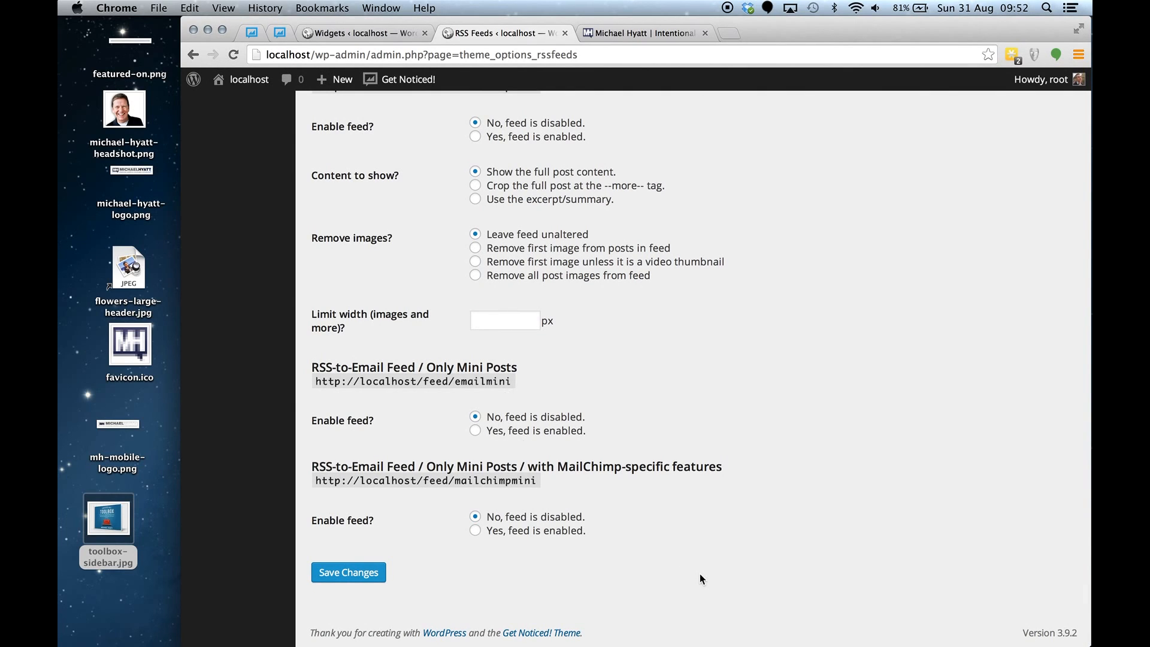
click(359, 574)
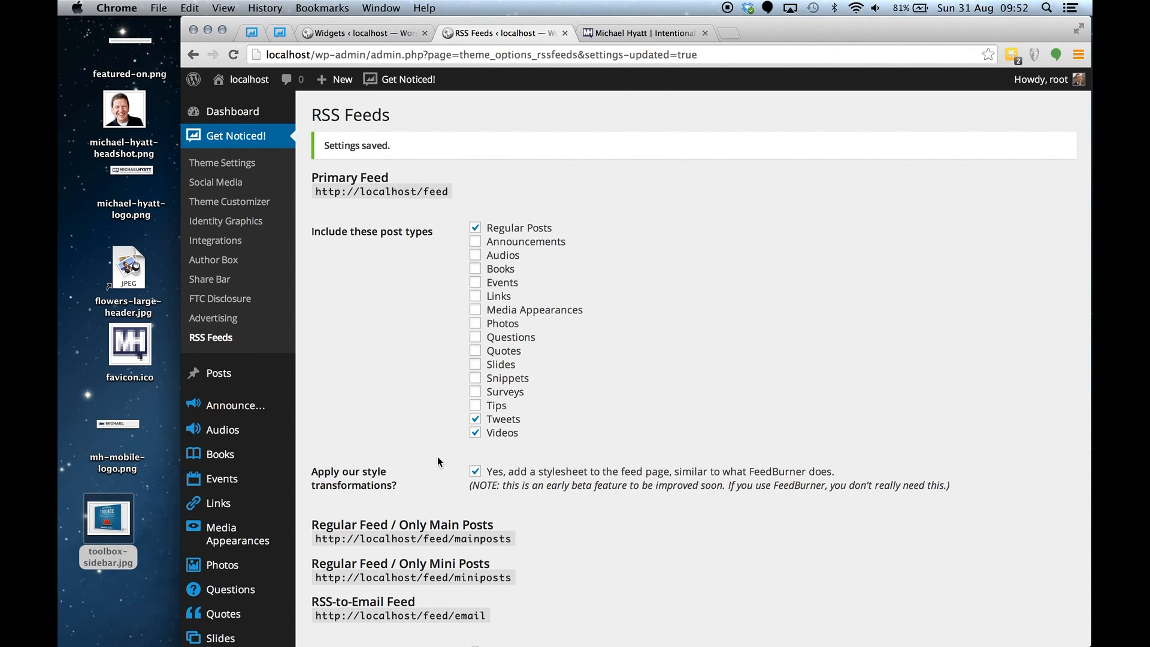
- Enable the RSS-to-Email feed with MailChimp-specific features that covers all post types and save the settings
scroll(437, 456, down, 15)
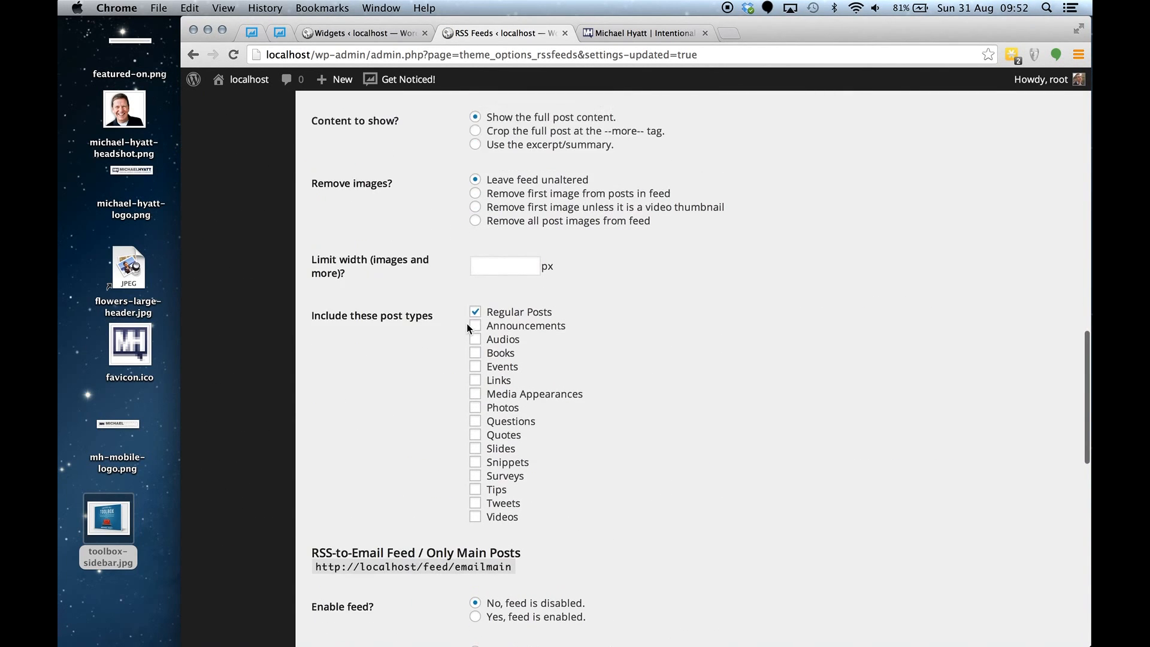
scroll(466, 323, up, 3)
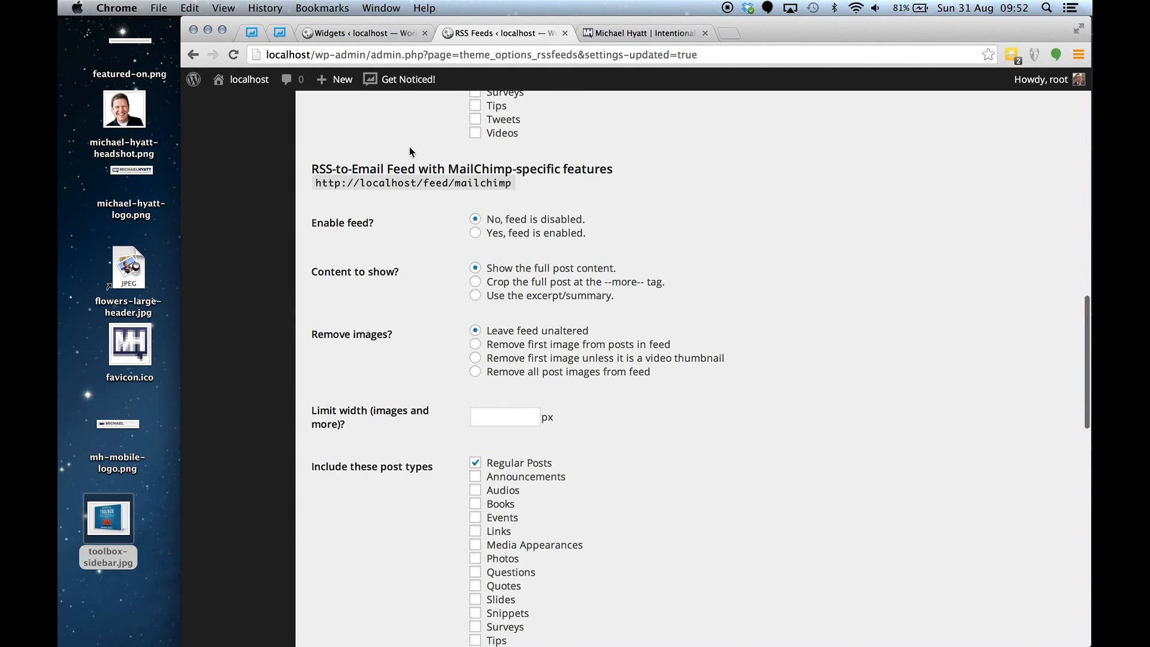
click(485, 237)
scroll(610, 329, down, 20)
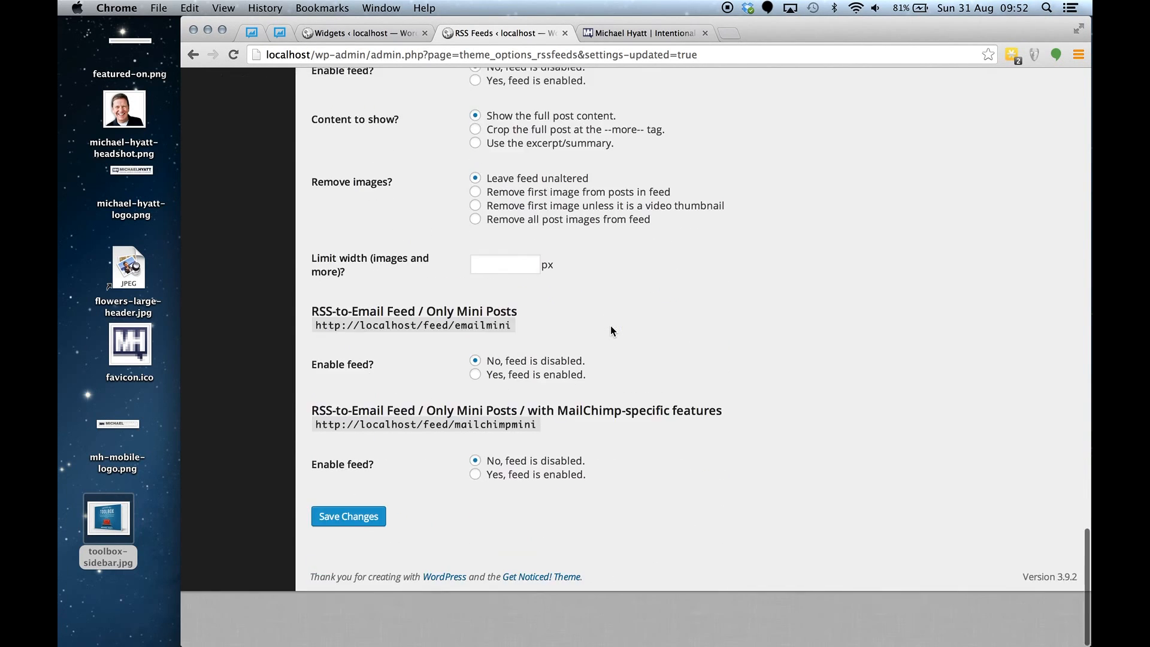
click(349, 572)
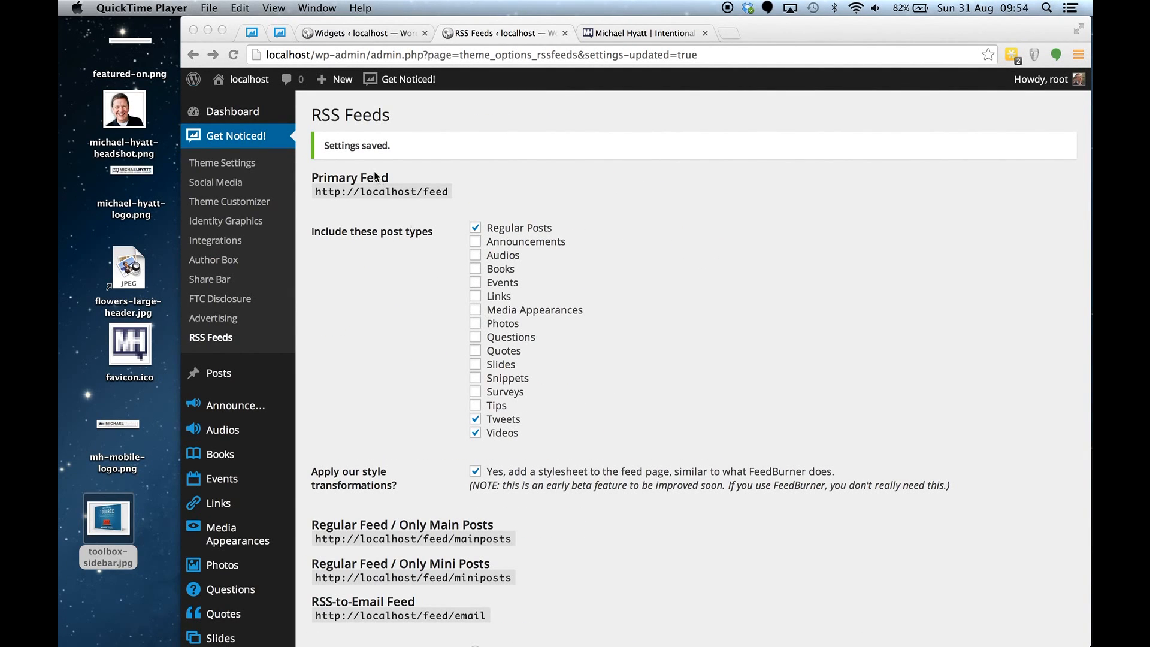
- Open the localhost site's front page and examine its header, sample post and sidebar widgets
click(239, 81)
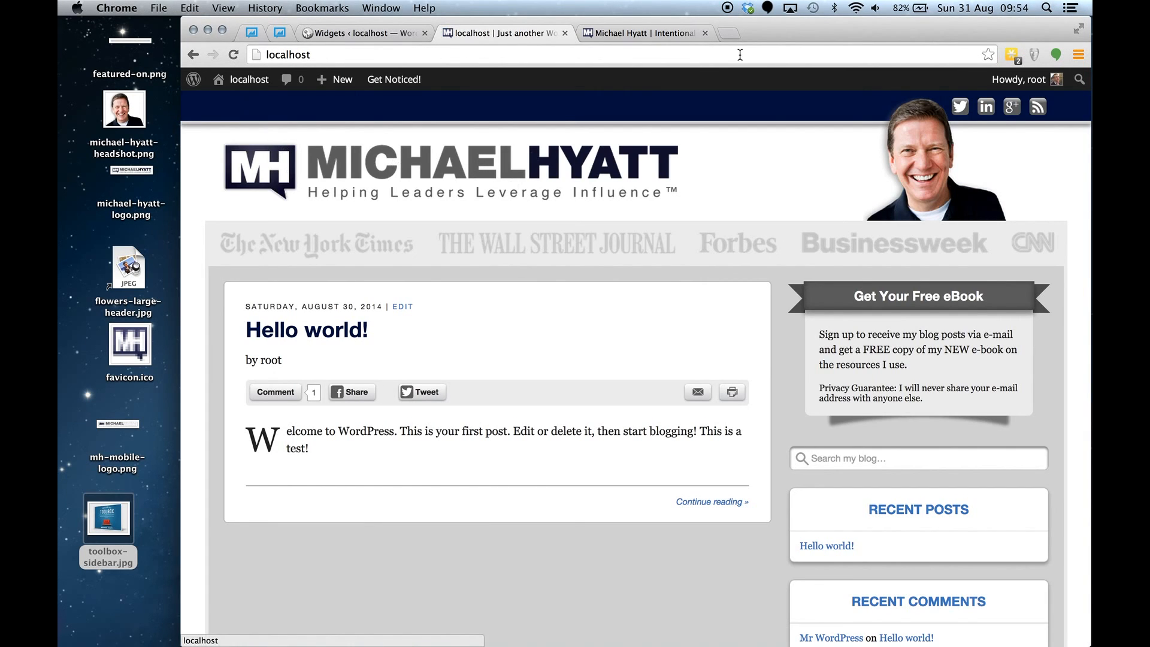
scroll(652, 169, down, 8)
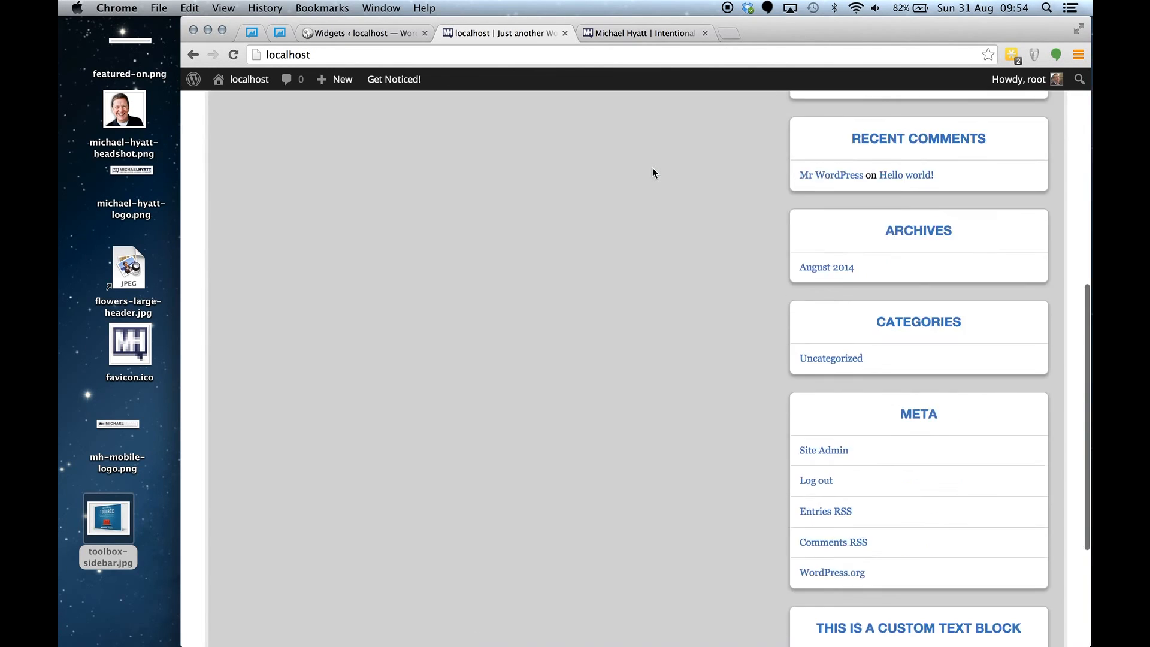
scroll(652, 167, down, 4)
scroll(652, 167, up, 10)
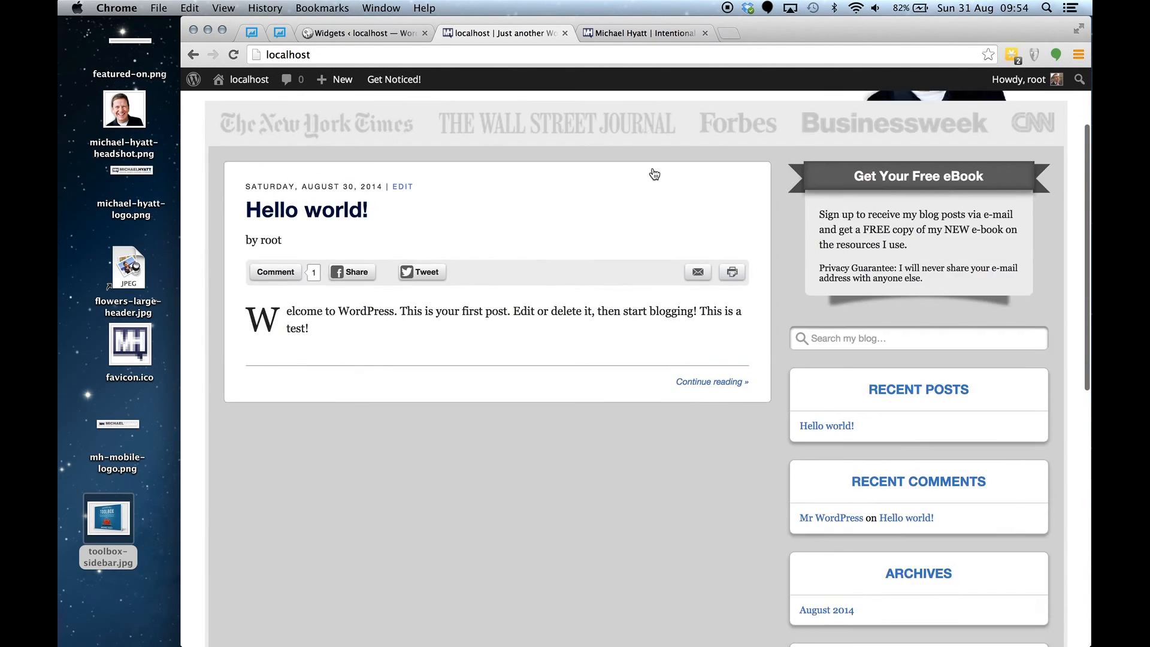
scroll(654, 173, up, 3)
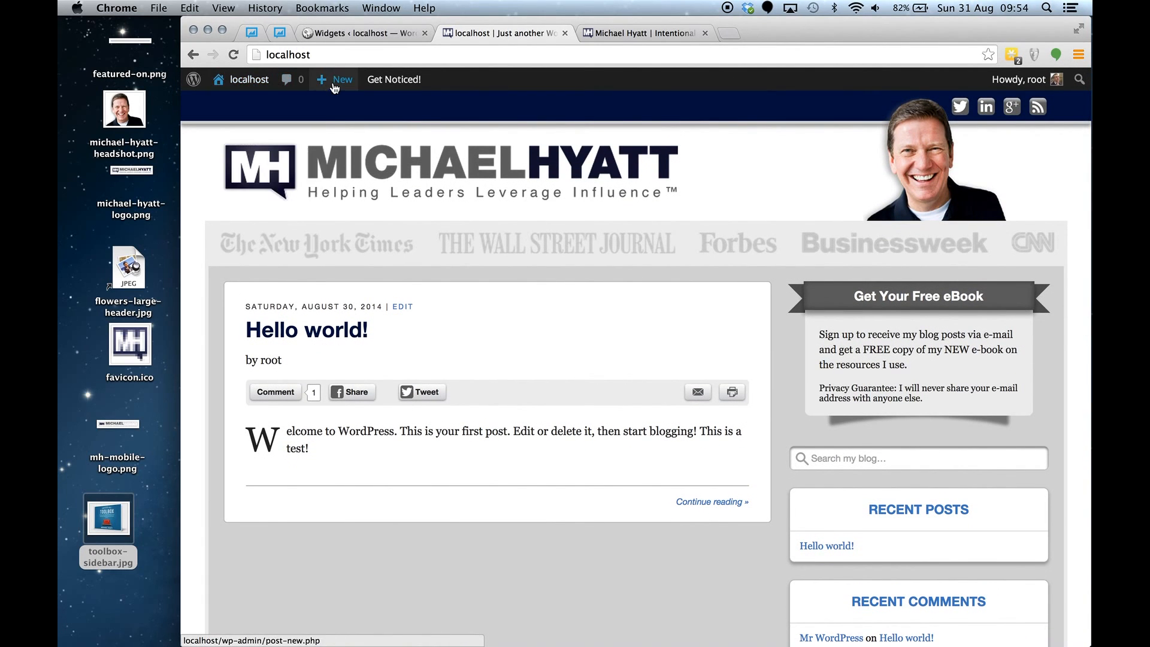
- Create a new page titled "test 1" and publish it
mouse_move(335, 80)
click(347, 145)
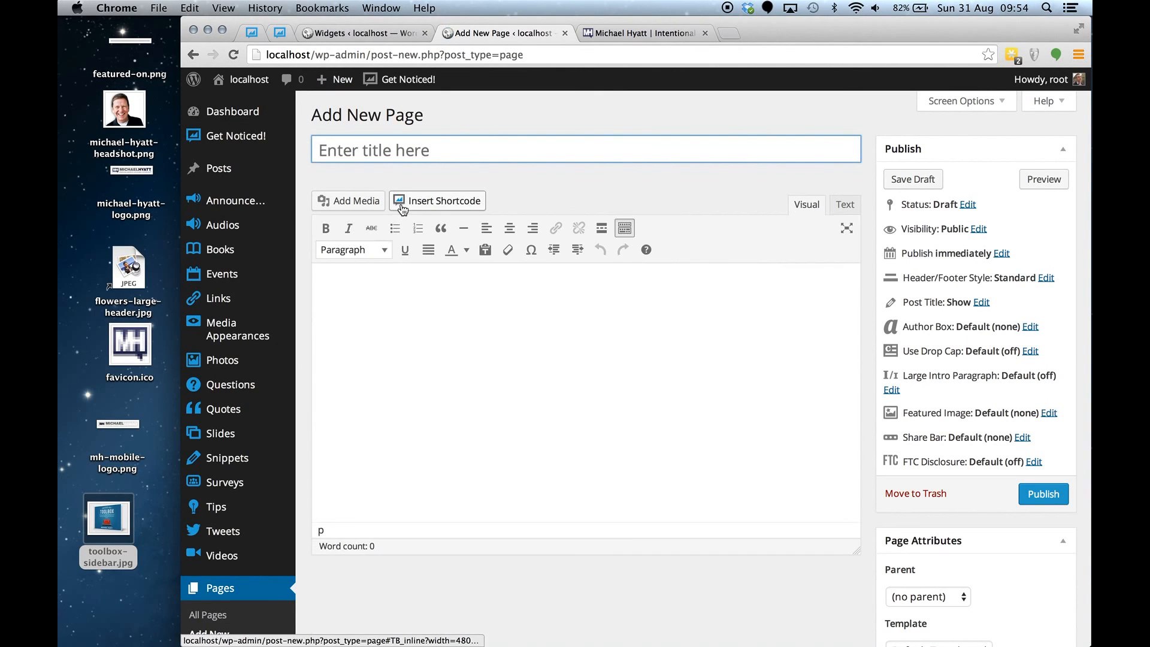
text(test 1)
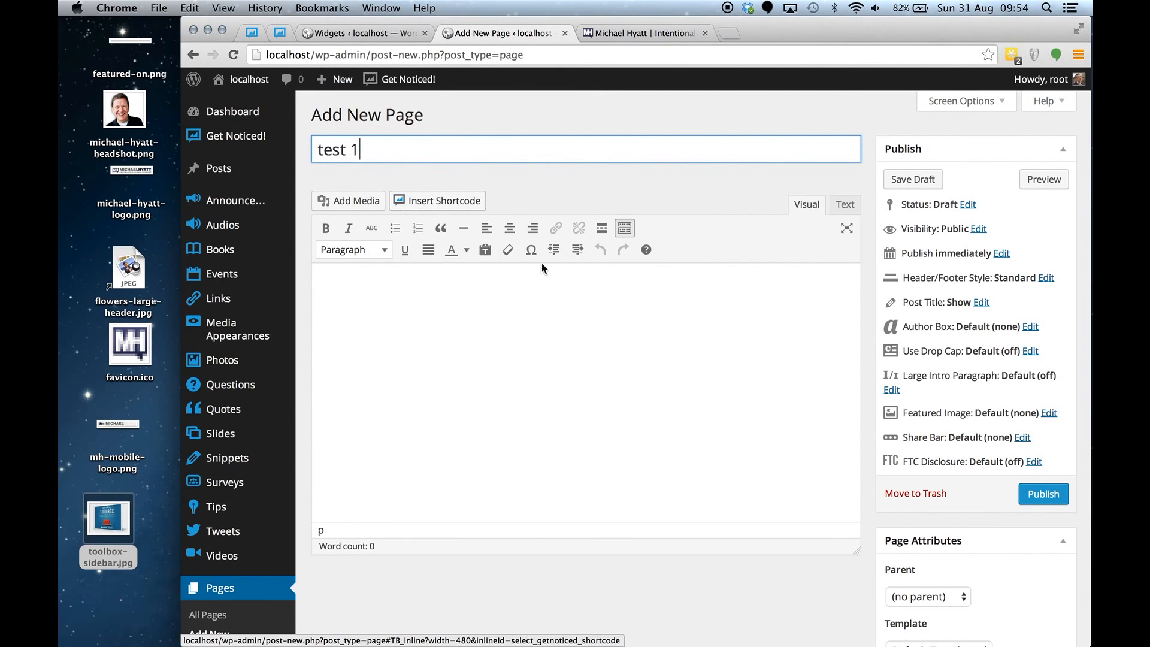
click(1041, 492)
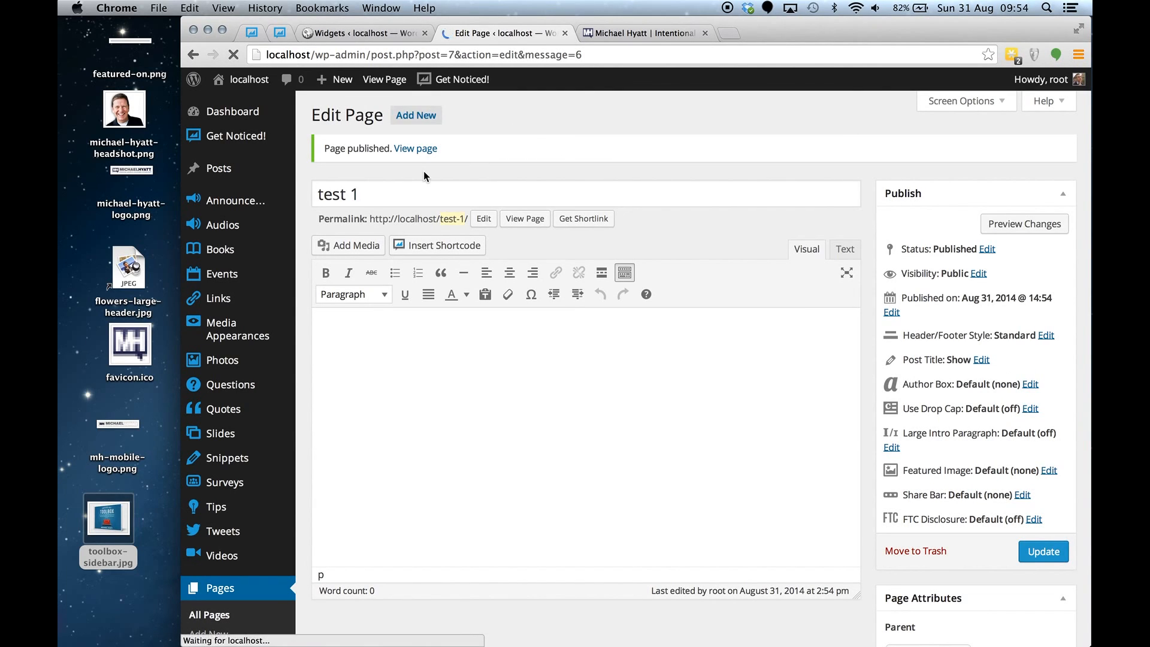
- Add another page titled "test 2" and publish it
click(415, 115)
text(tes)
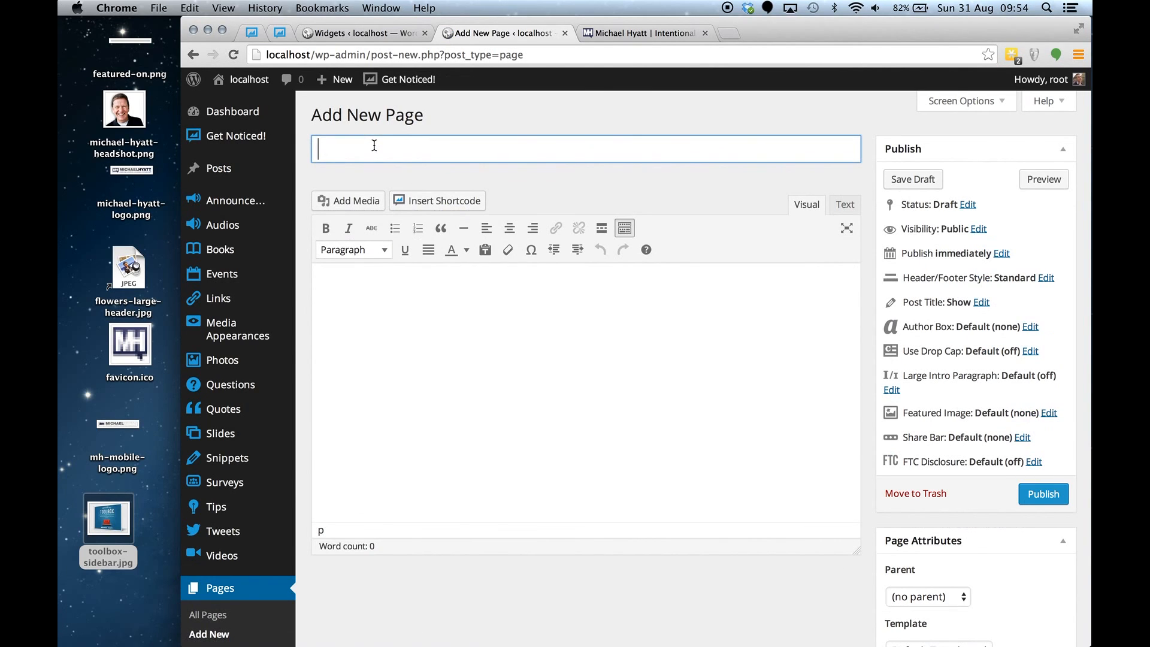
text(t 2)
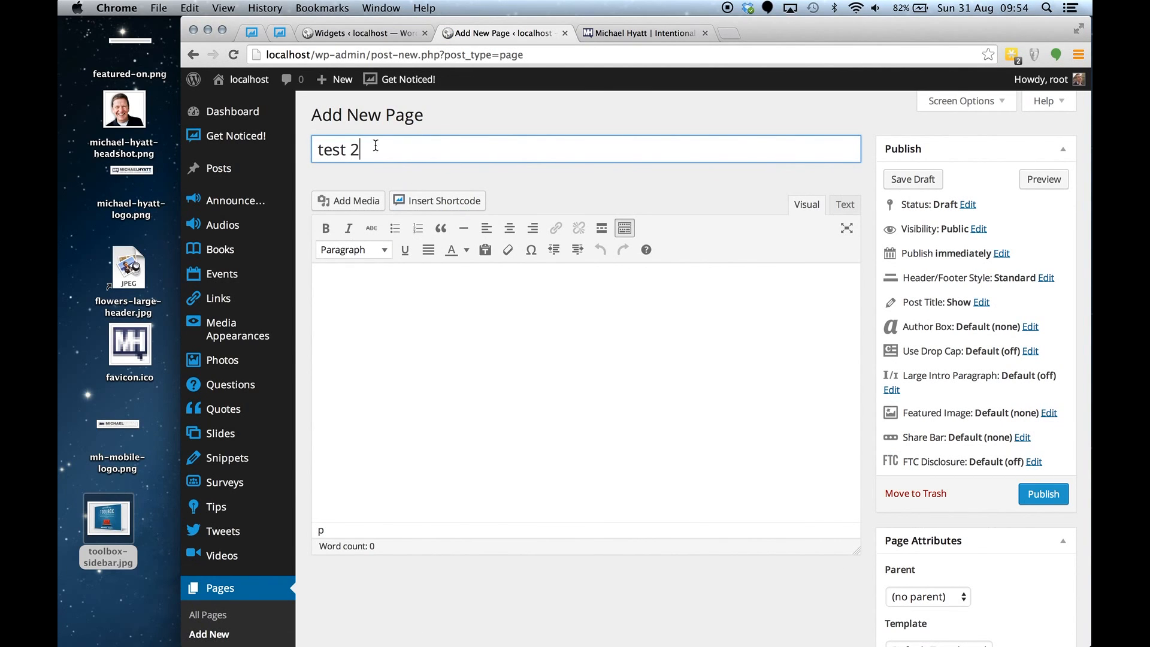
click(1036, 494)
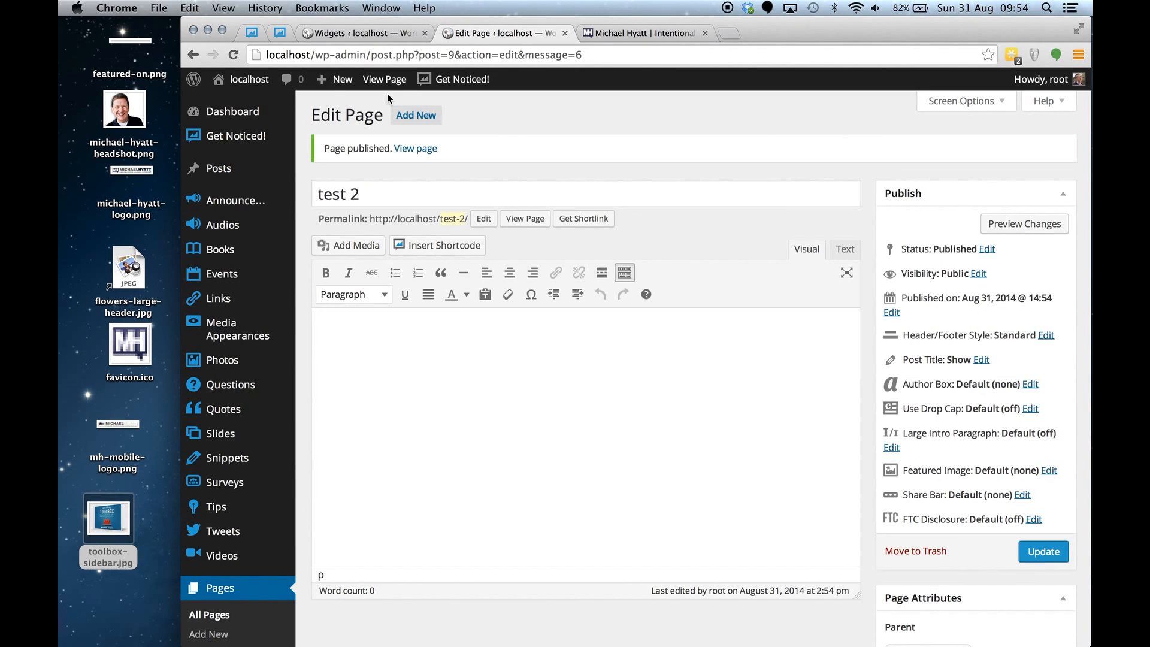
- Try to create and publish another page titled "test 3"
click(434, 117)
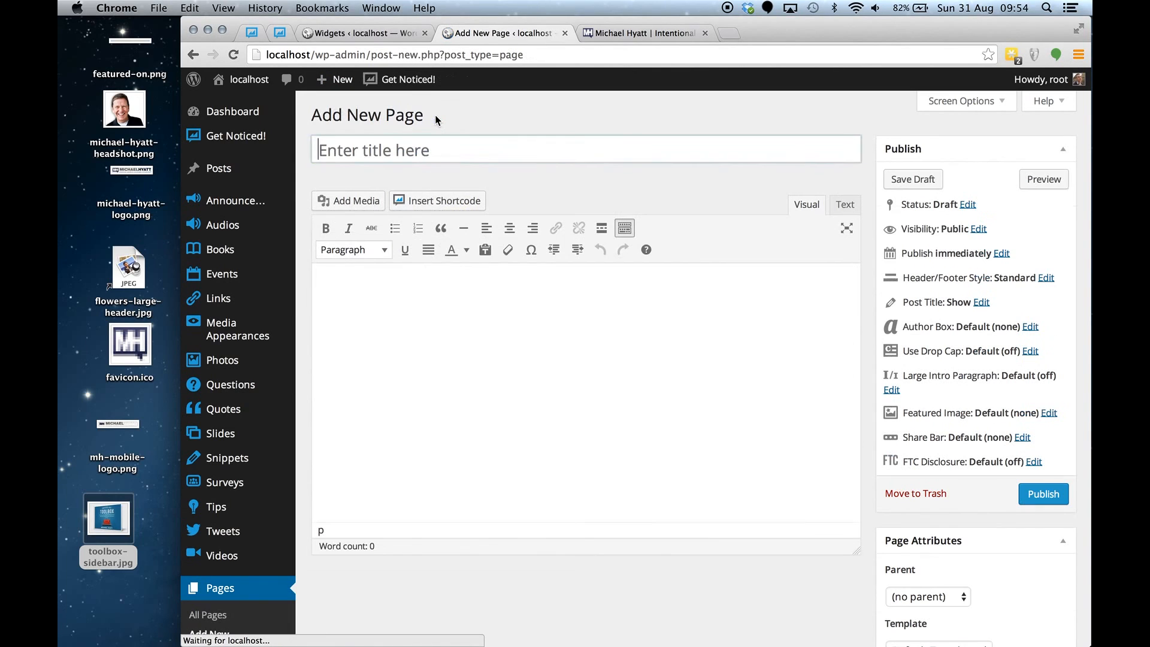
text(test)
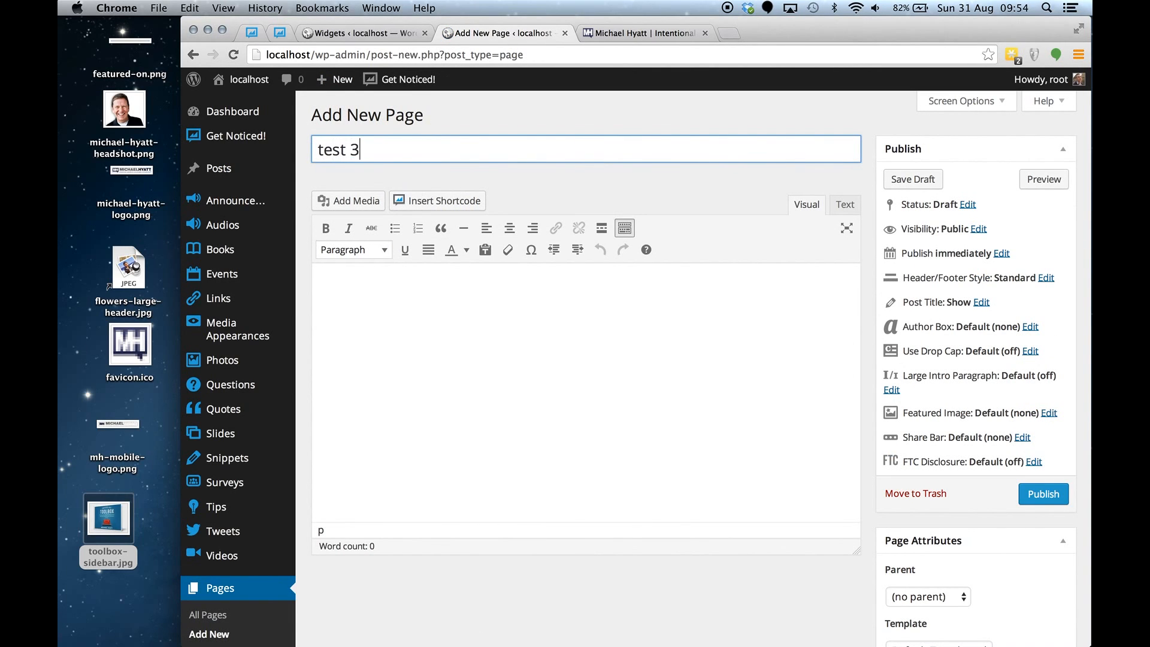
text( 3)
click(1054, 499)
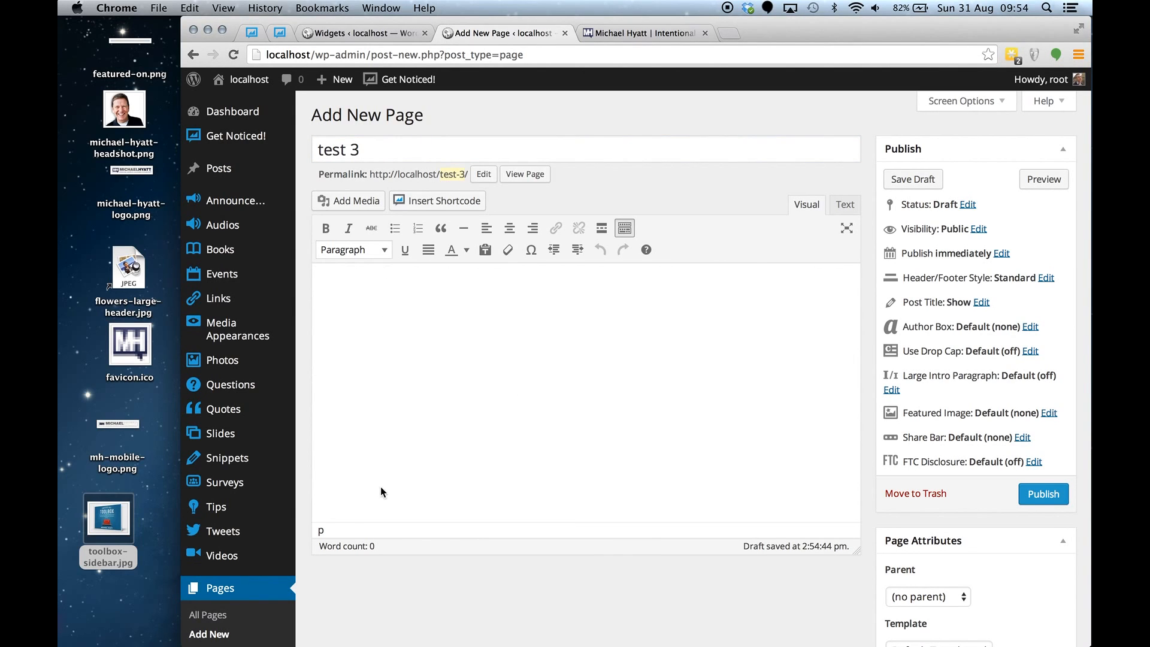
- Leave the unsaved page for the menu editor and create a menu named "Primary Navigation"
scroll(344, 522, down, 5)
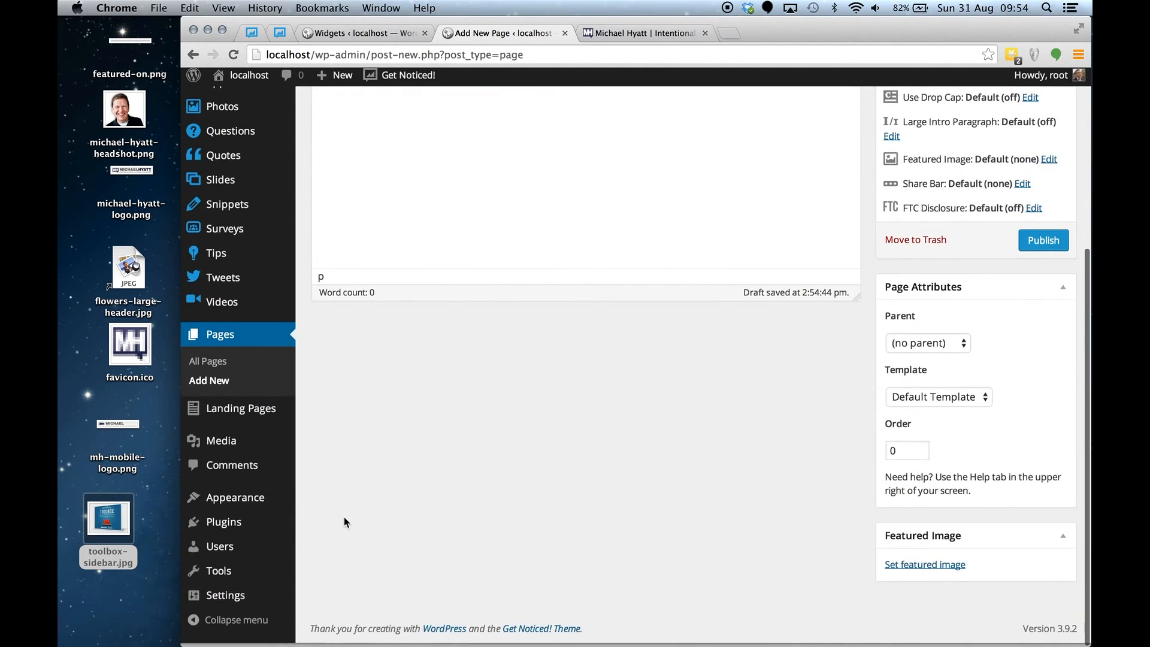
mouse_move(268, 509)
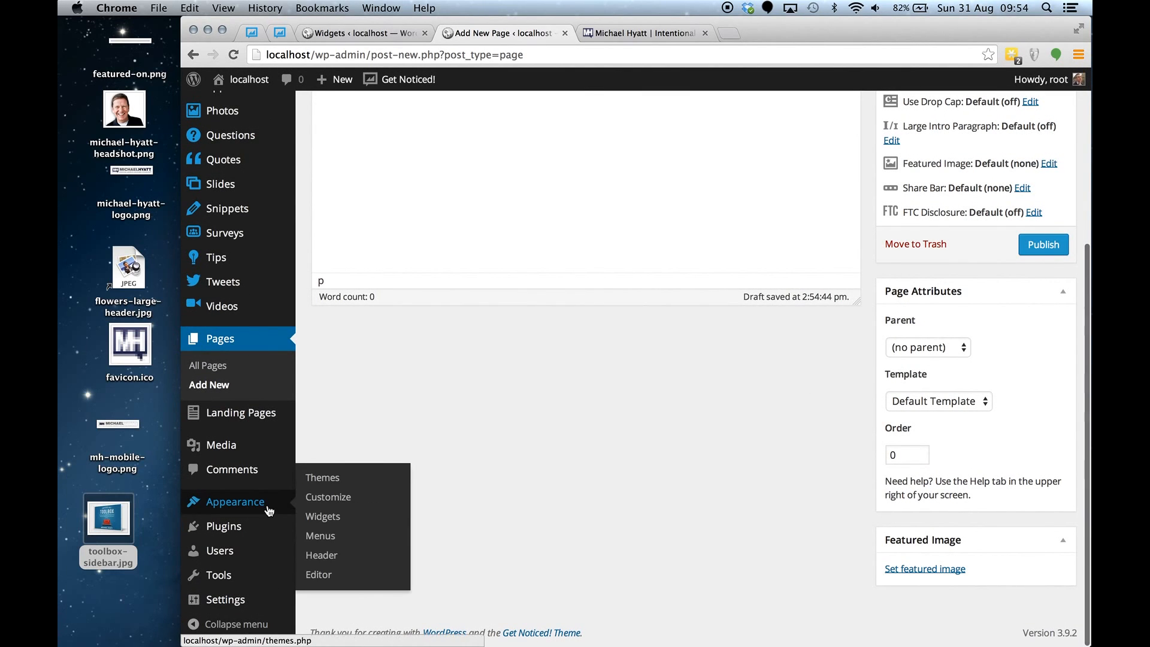
click(334, 541)
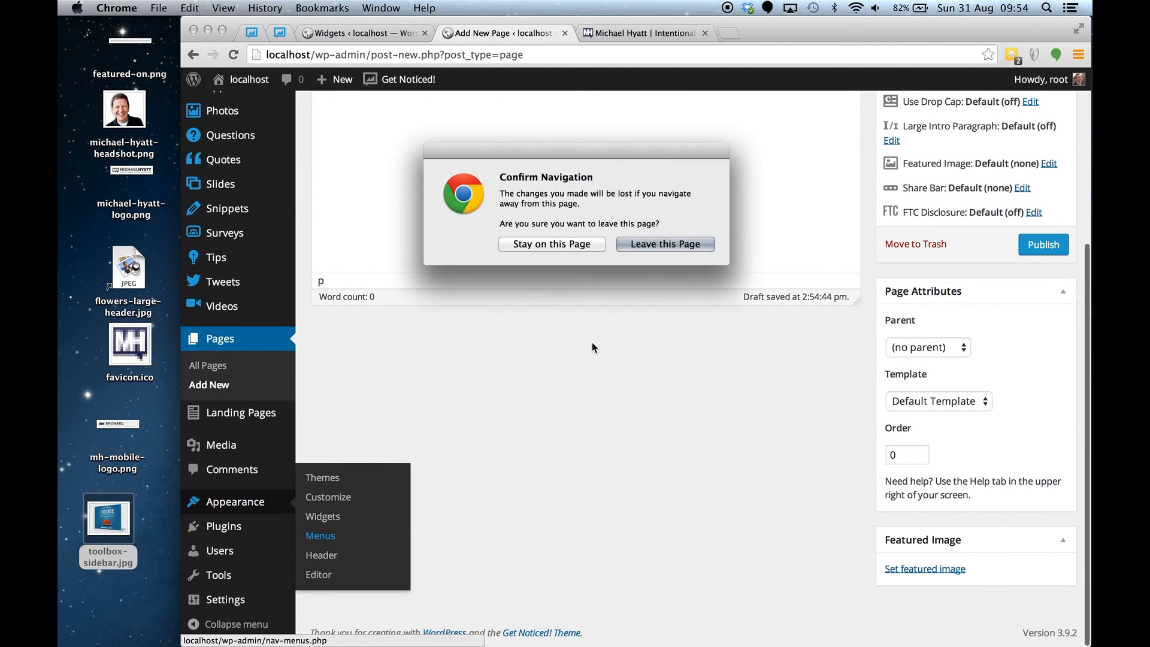
click(657, 250)
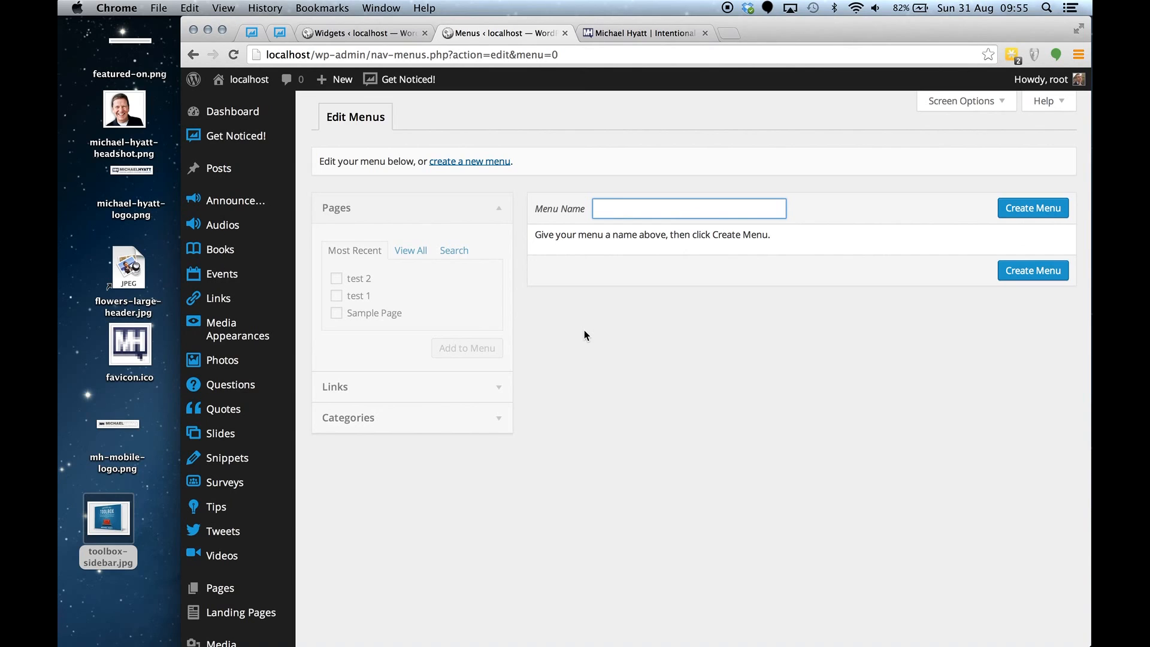
text(pri)
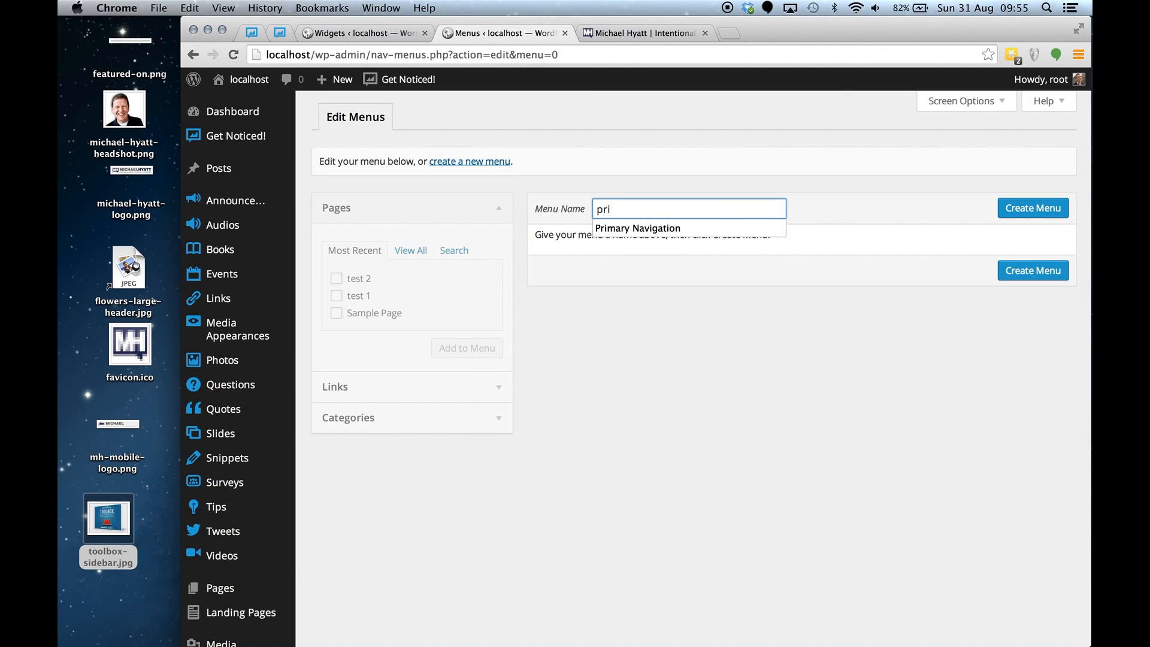
key(Down)
key(Return)
click(1052, 216)
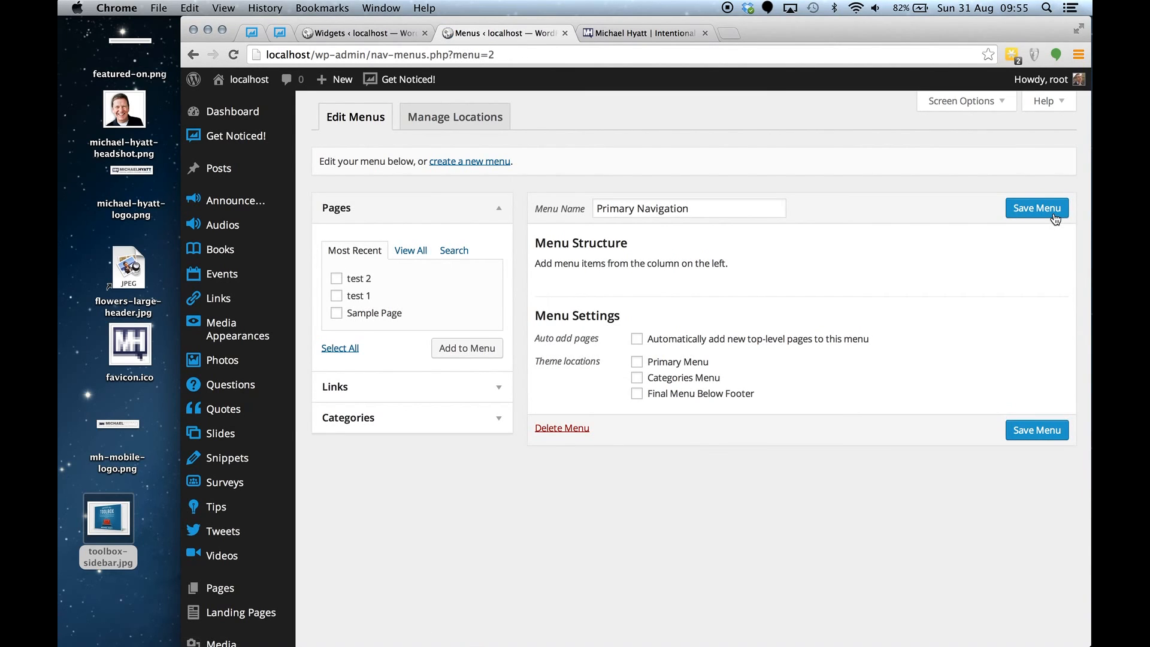
- Add the pages test 2, test 1 and Sample Page to the menu as top-level items and save the menu
click(352, 280)
click(352, 296)
click(356, 313)
click(452, 355)
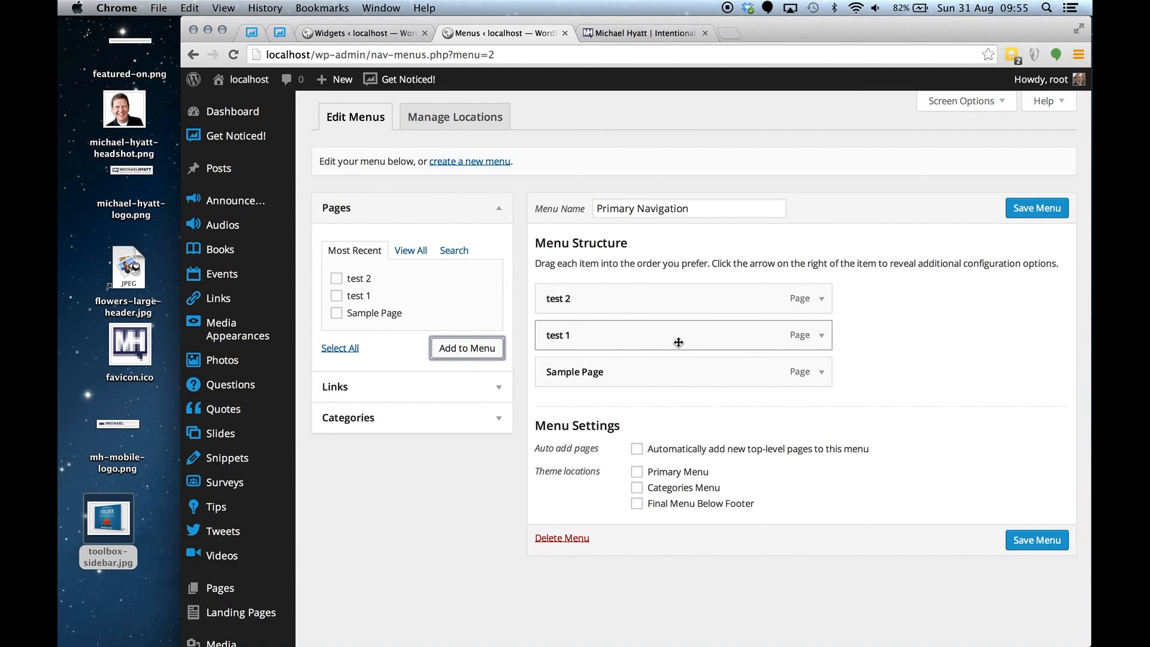
drag(678, 341, 714, 340)
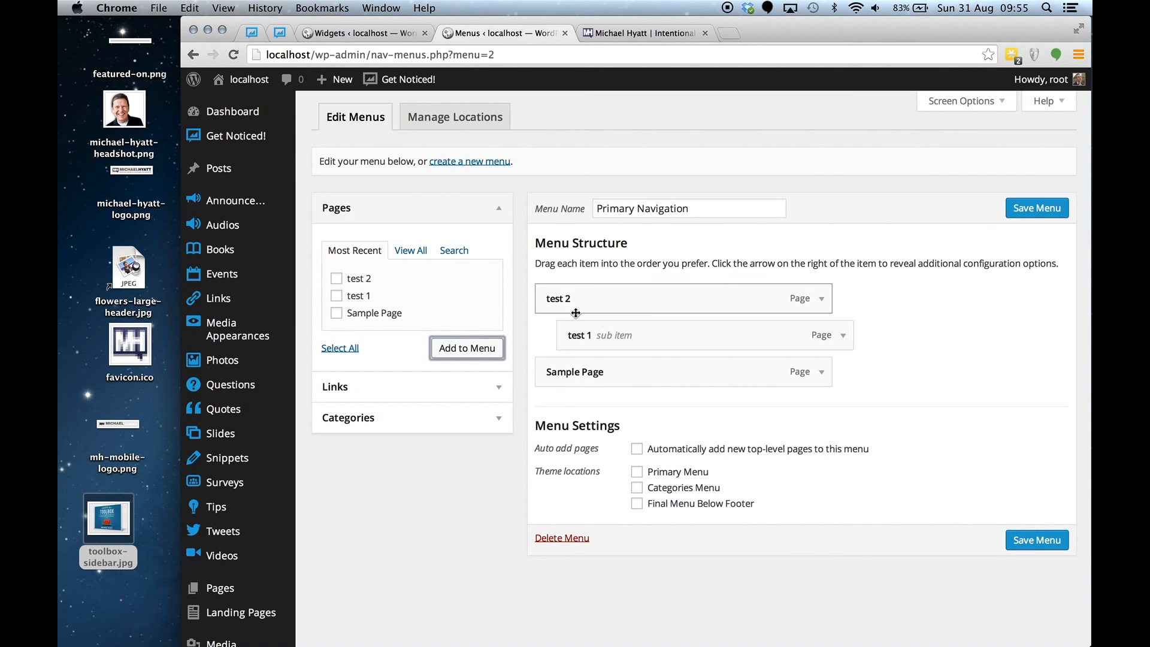
drag(580, 333, 631, 337)
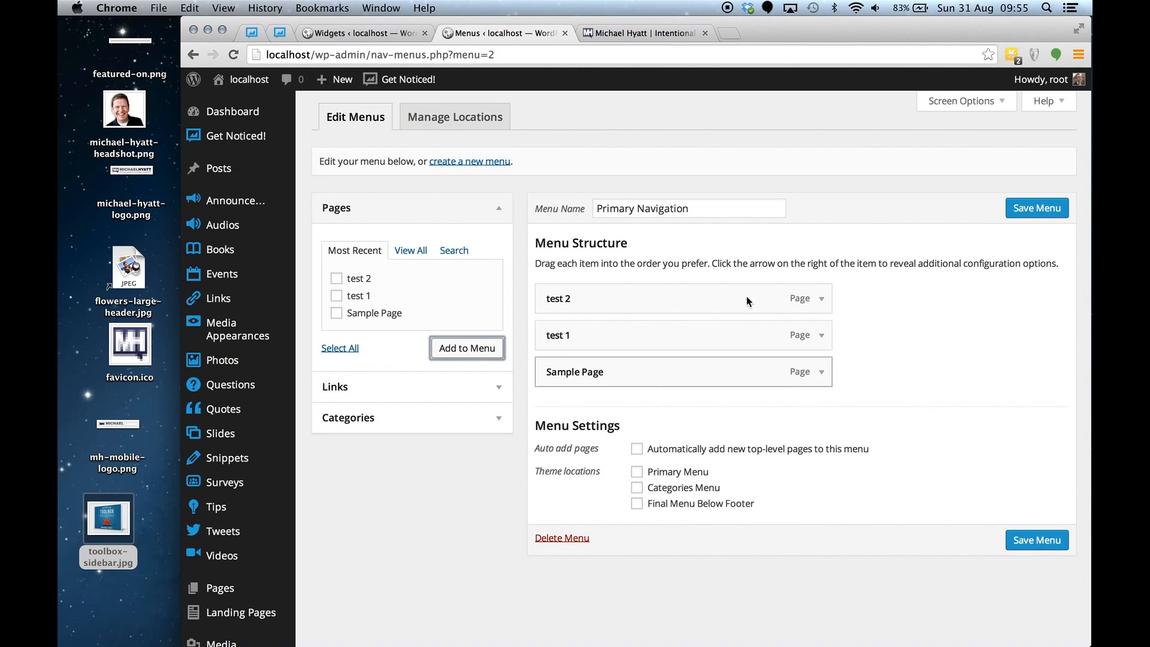
click(1040, 209)
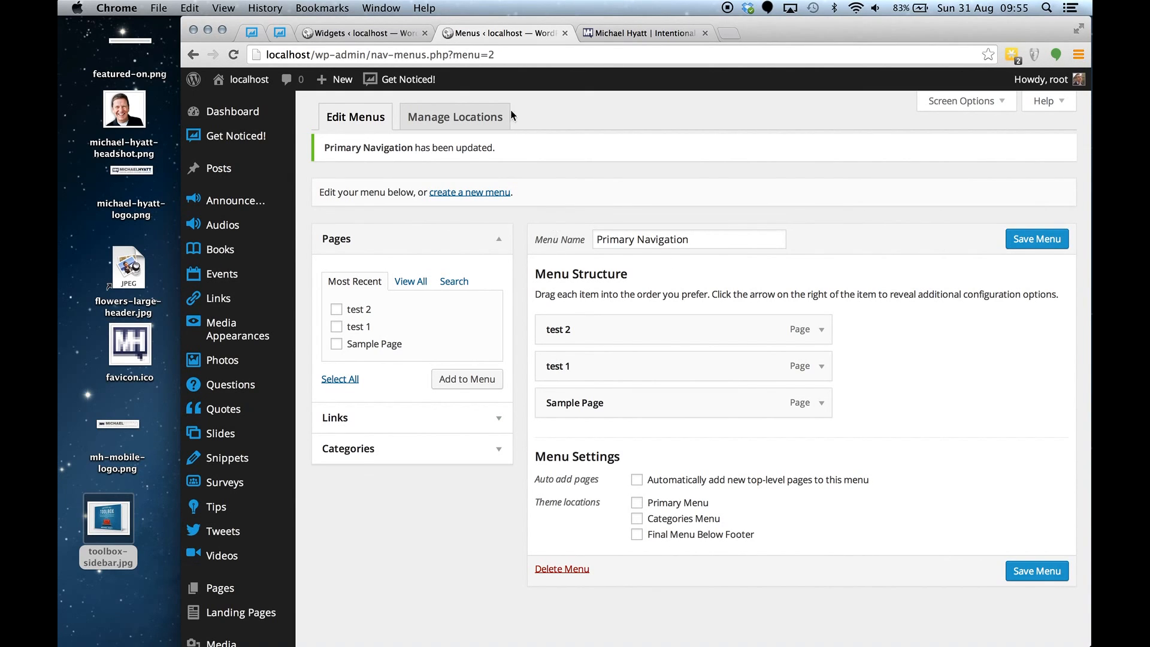
- Assign the Primary Navigation menu to the Primary Menu theme location and save the changes
click(455, 118)
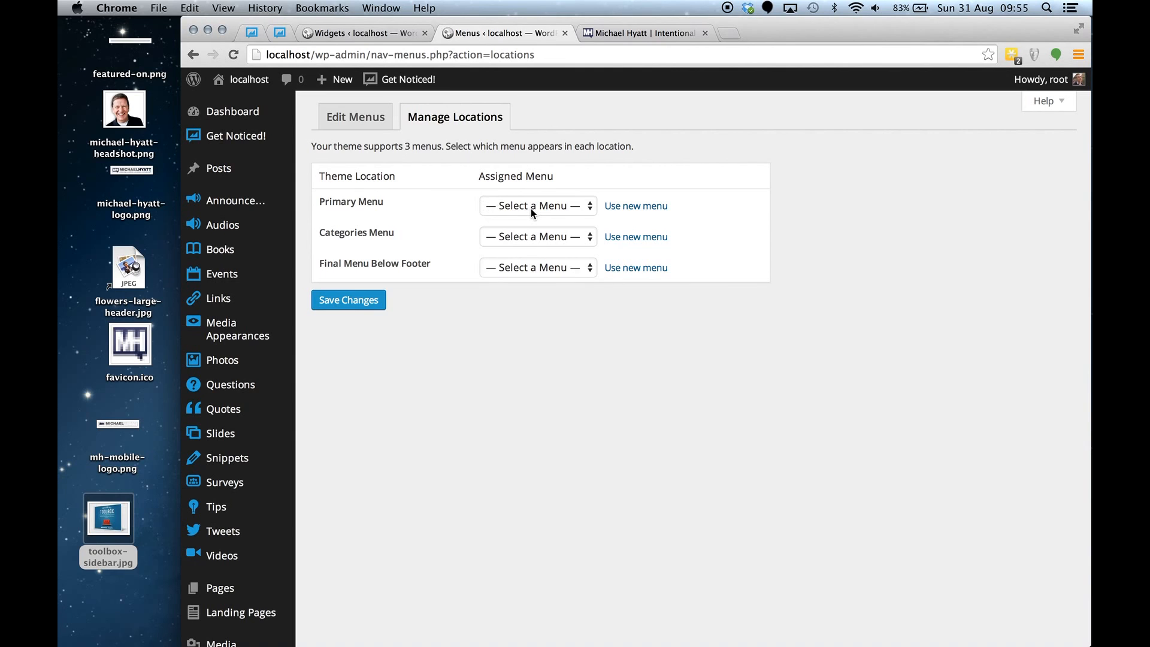
click(630, 52)
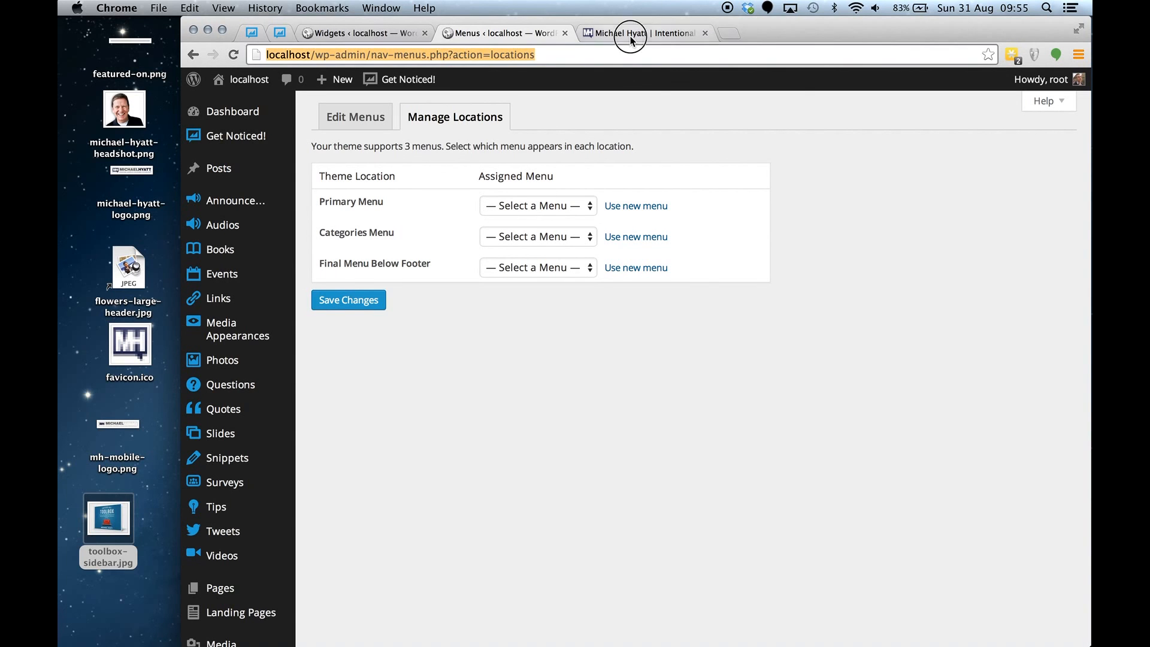
click(630, 34)
scroll(405, 108, up, 10)
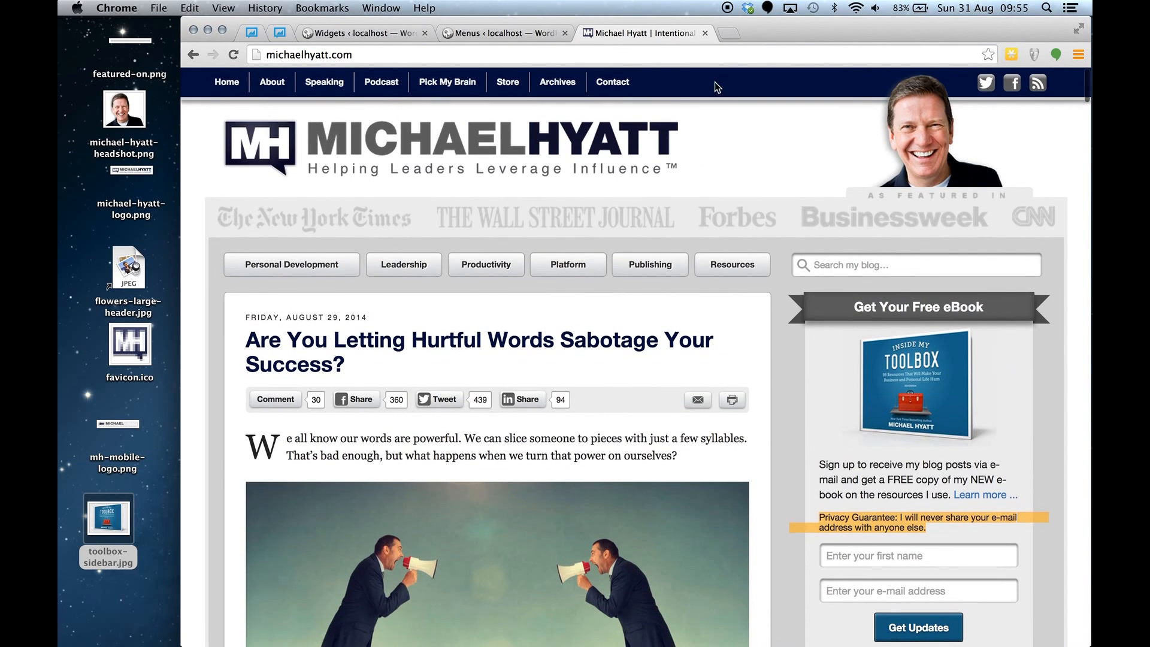
click(519, 35)
click(558, 204)
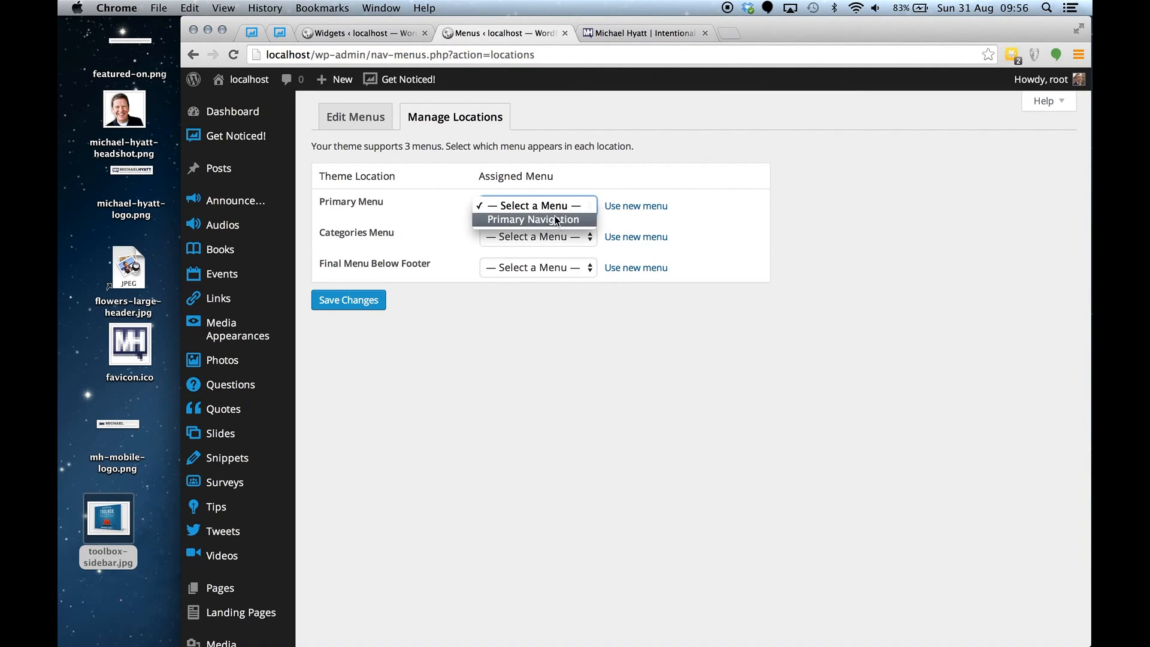
click(554, 218)
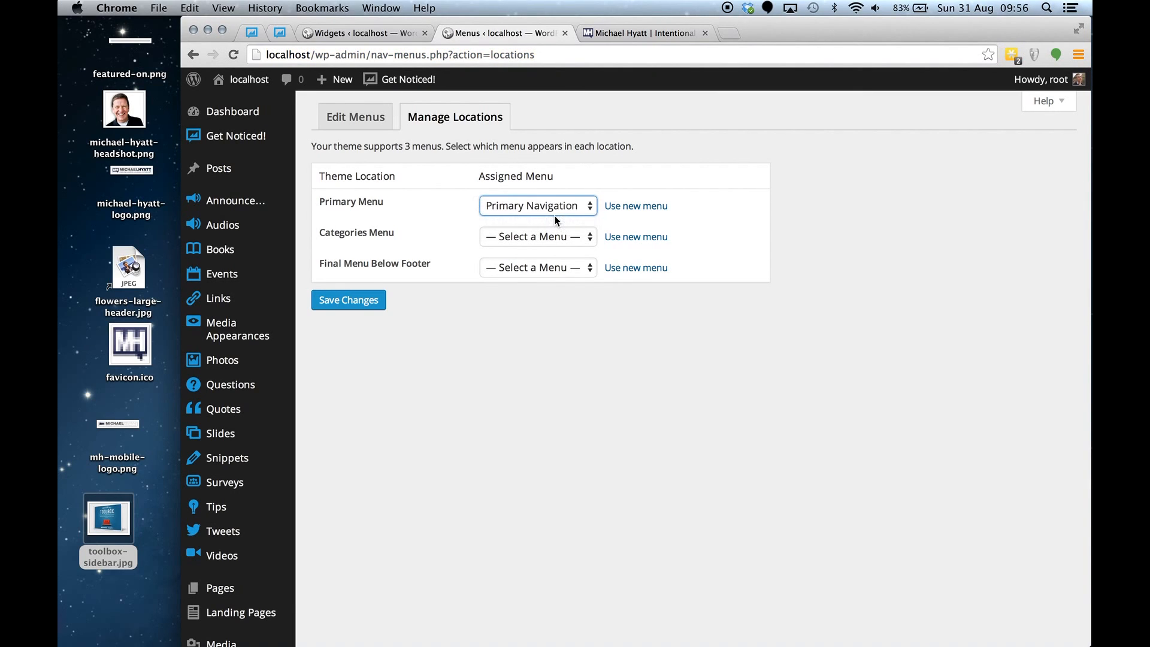
click(344, 305)
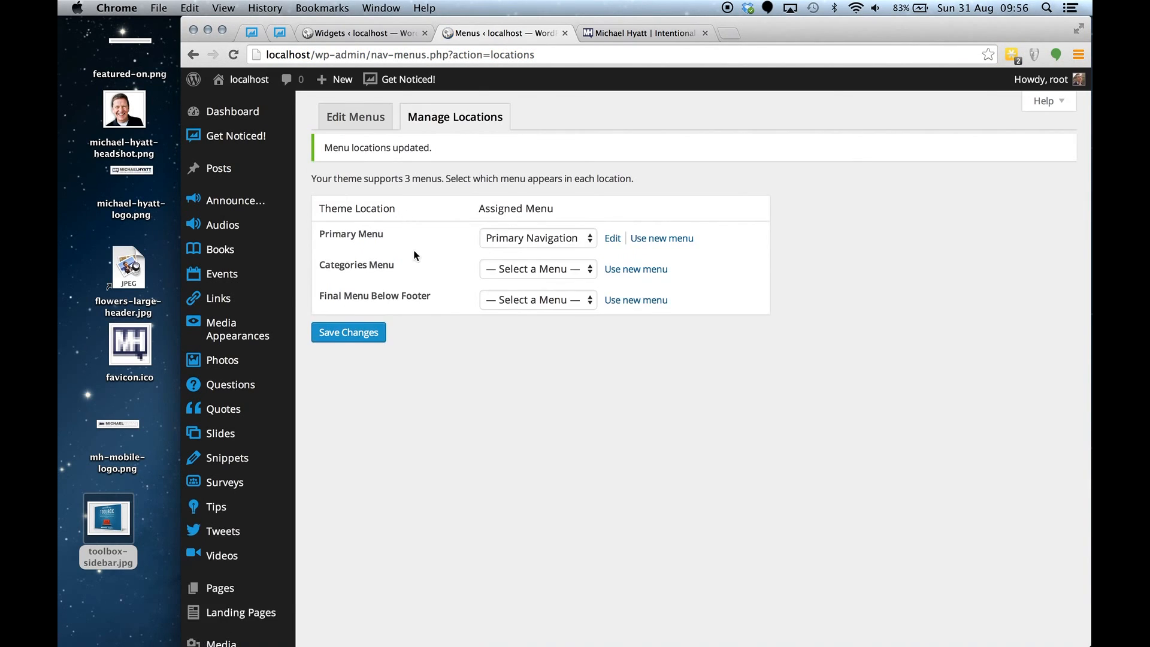
- Assign Primary Navigation to the Categories Menu and Final Menu Below Footer locations as well and save the changes
click(355, 118)
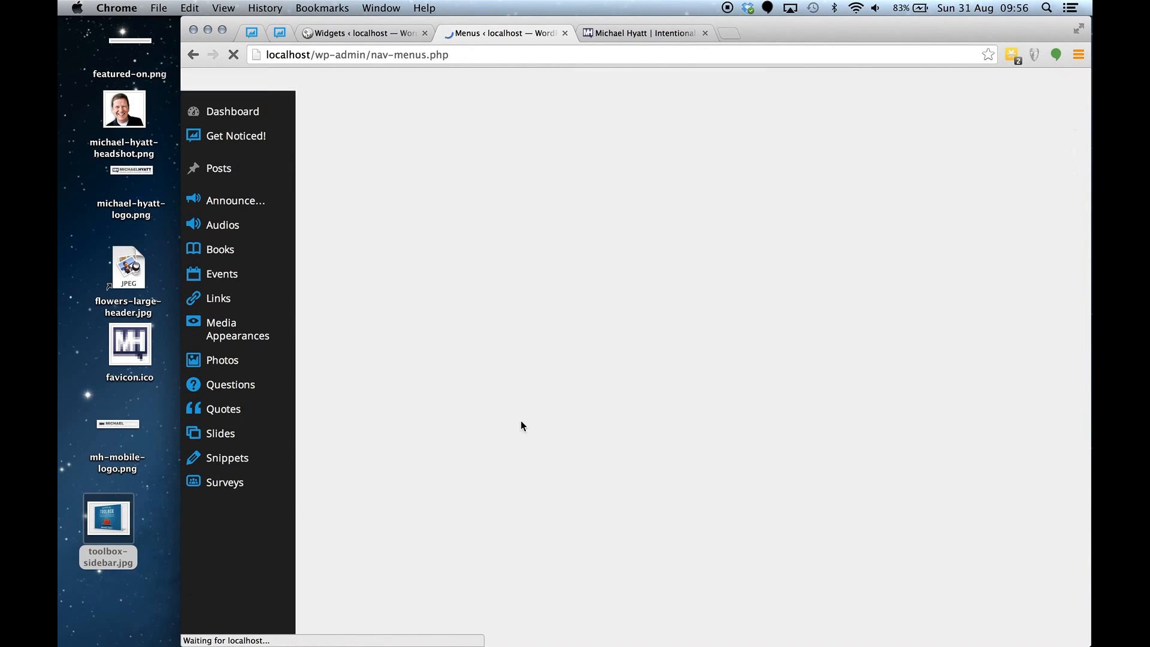
click(453, 115)
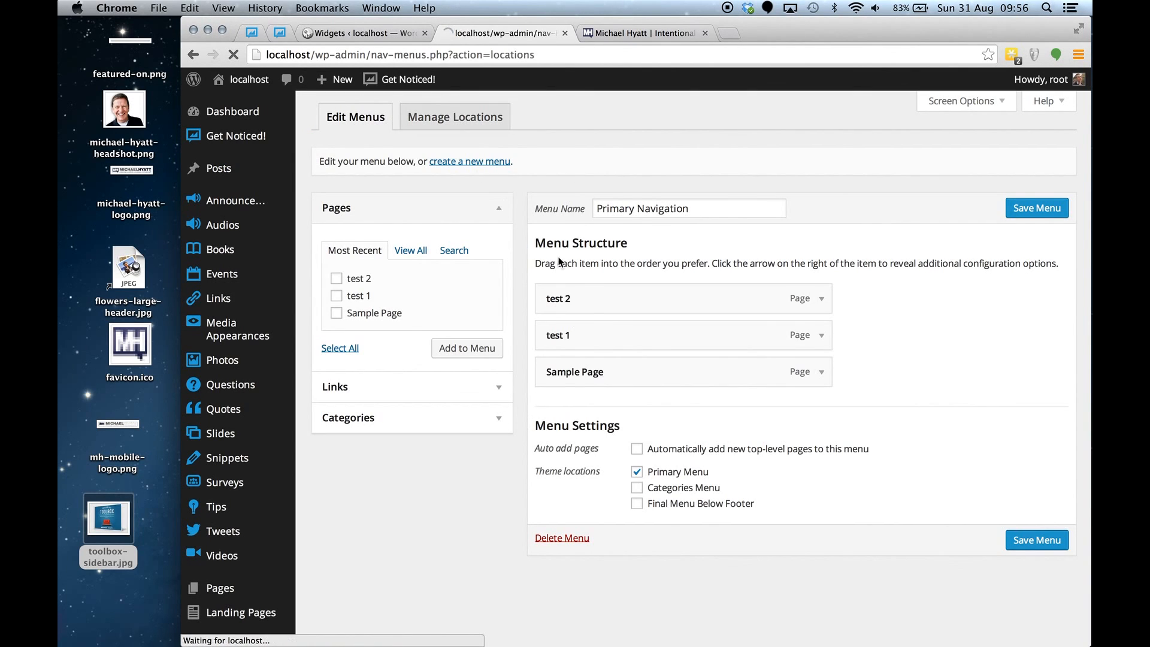
click(531, 235)
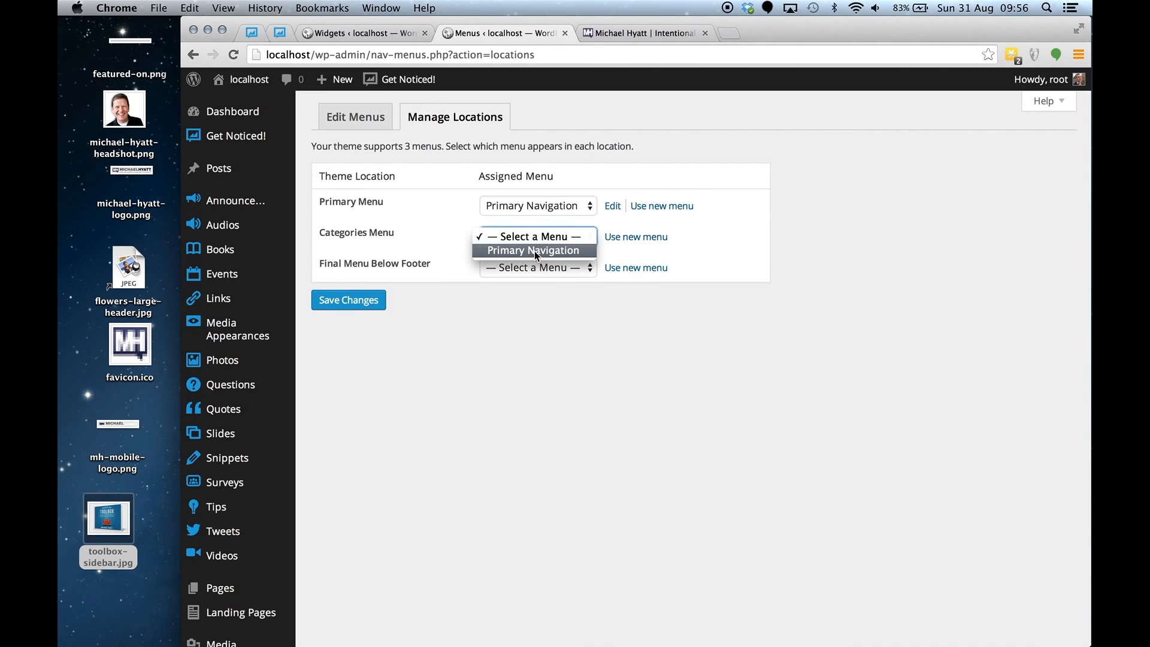
click(534, 250)
click(534, 267)
click(529, 280)
click(353, 299)
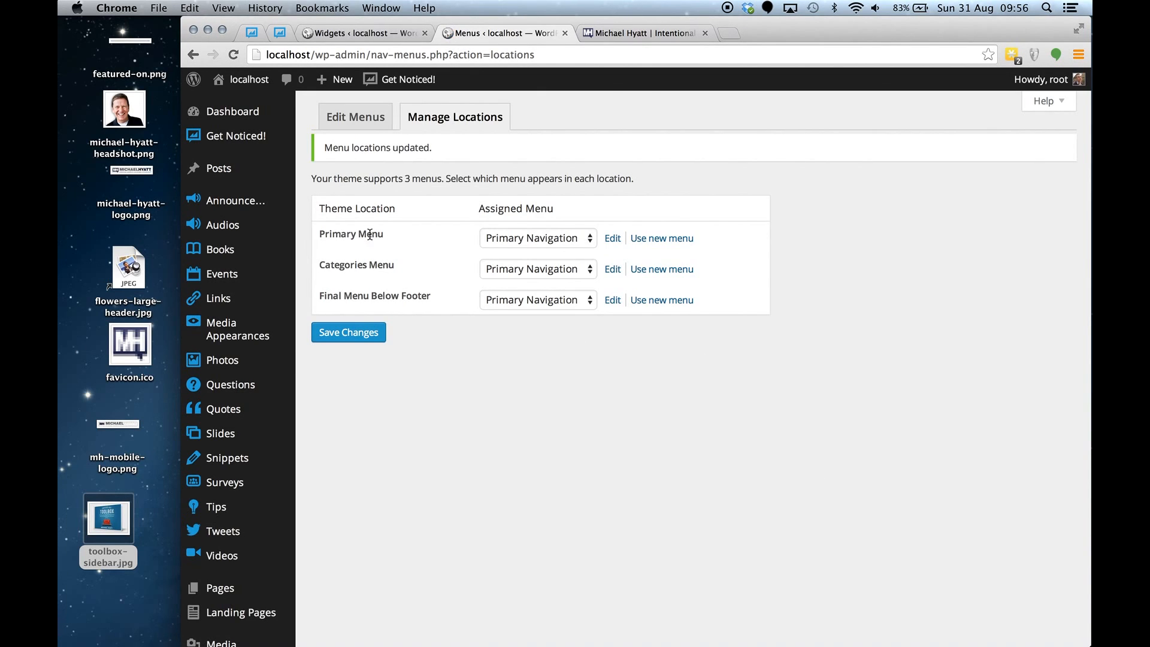
- Compare the menu locations on michaelhyatt.com with the header, category and footer menus on the localhost front page
click(645, 33)
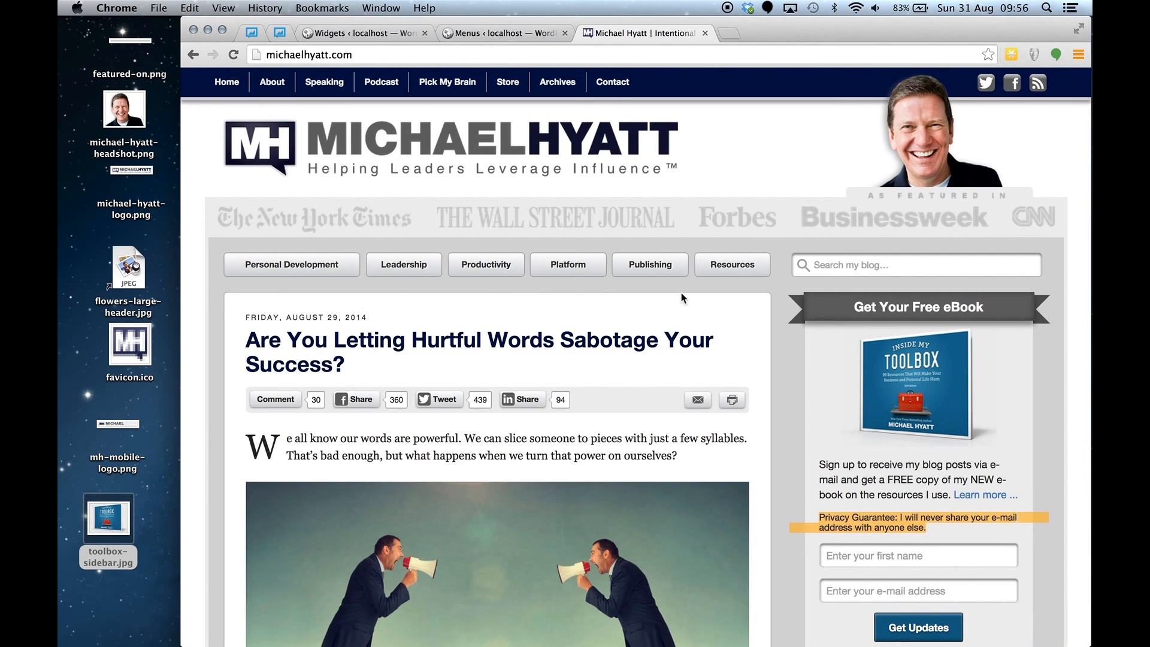
click(508, 37)
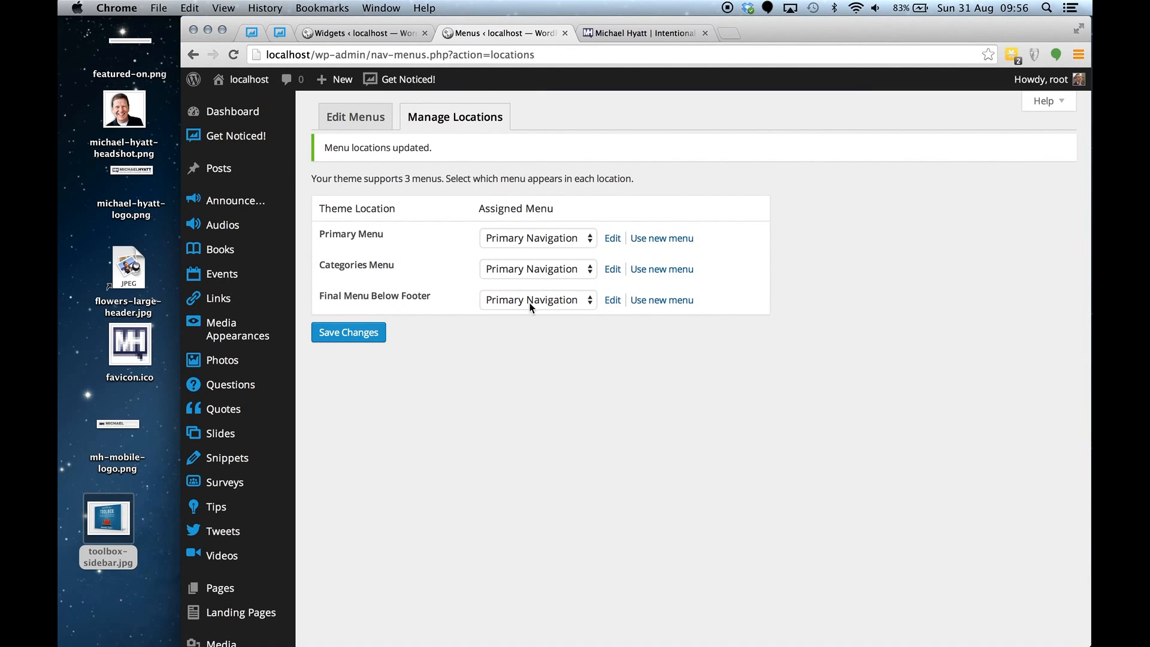
click(242, 79)
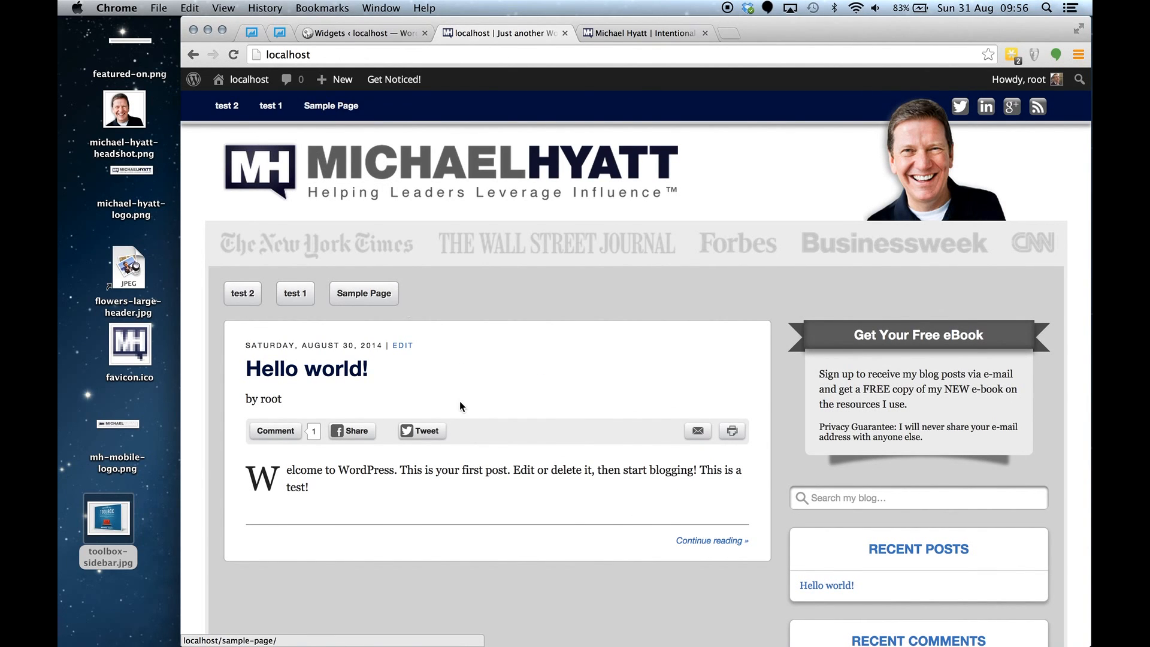
scroll(459, 401, down, 10)
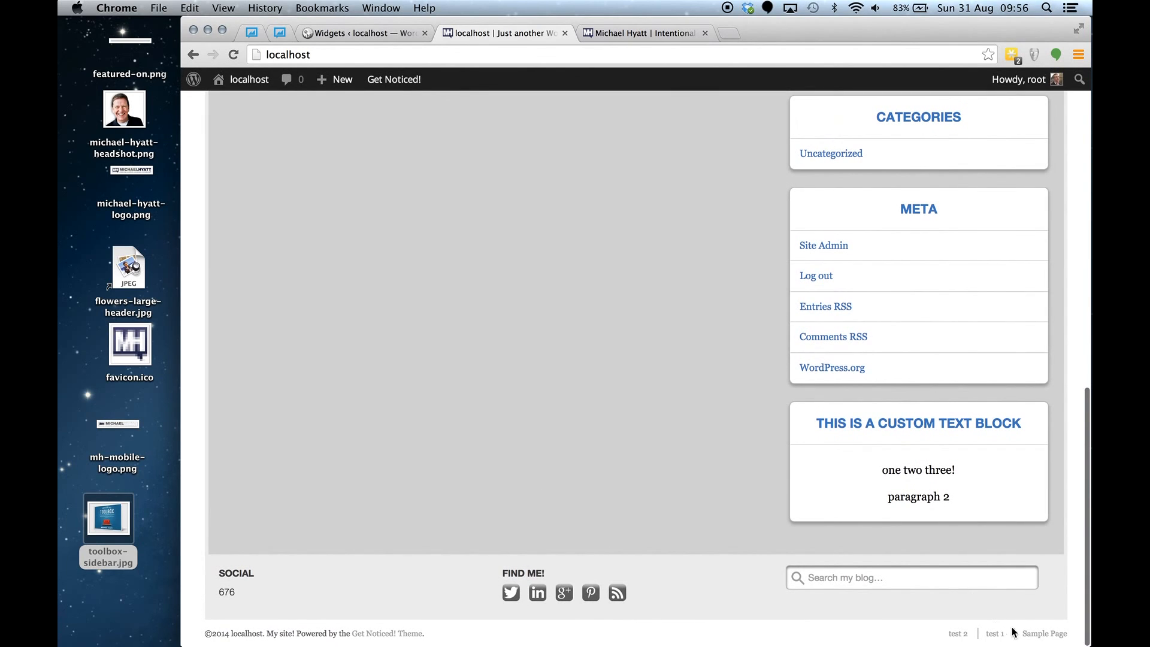
scroll(776, 431, up, 1)
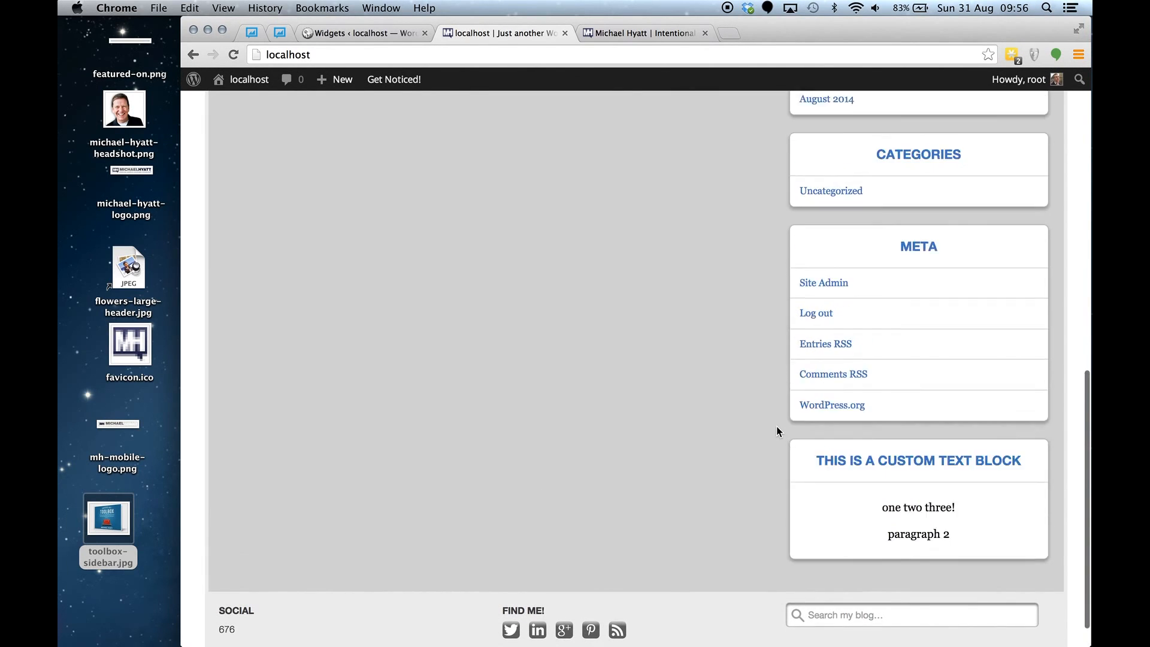
scroll(776, 426, up, 15)
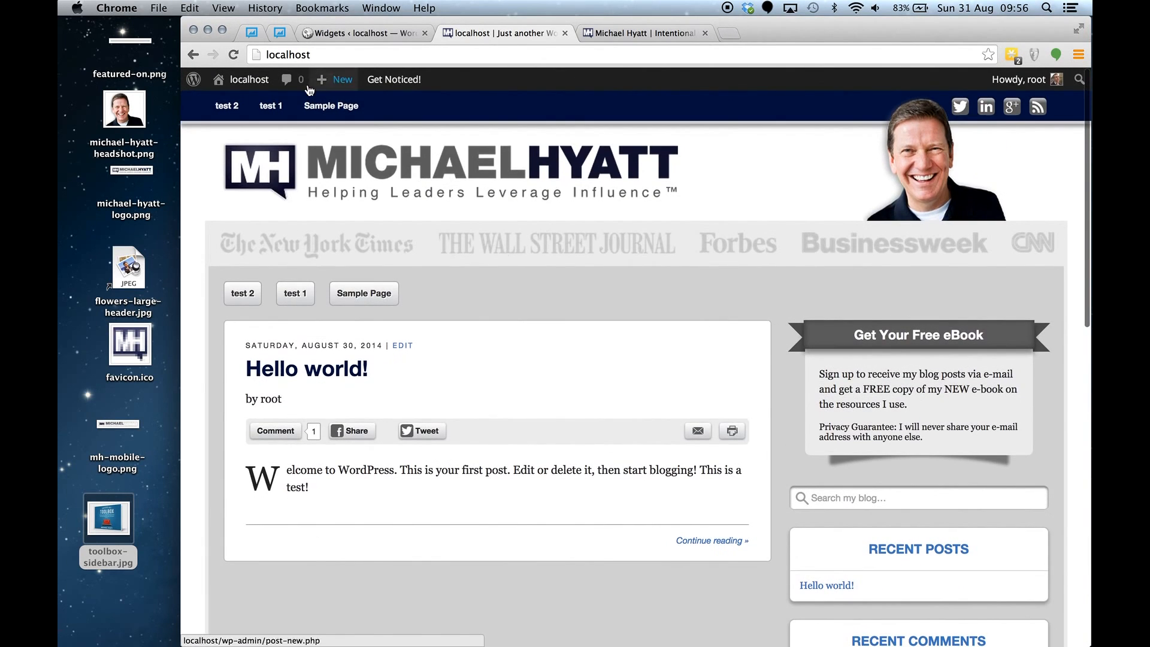
mouse_move(257, 80)
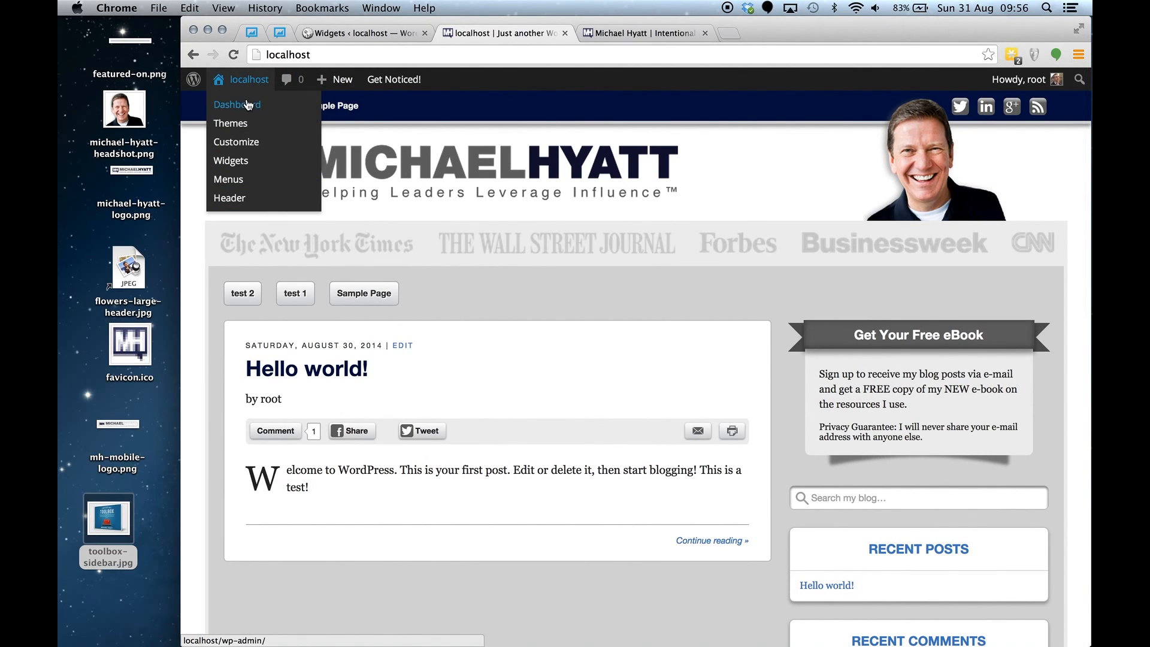